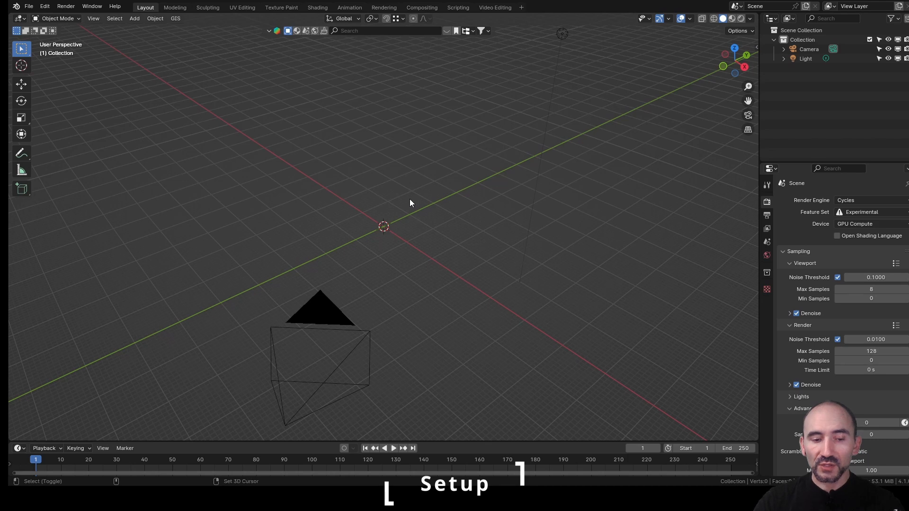
Add a plane mesh at the centre of the scene.
key("shift+a")
mouse_move(399, 215)
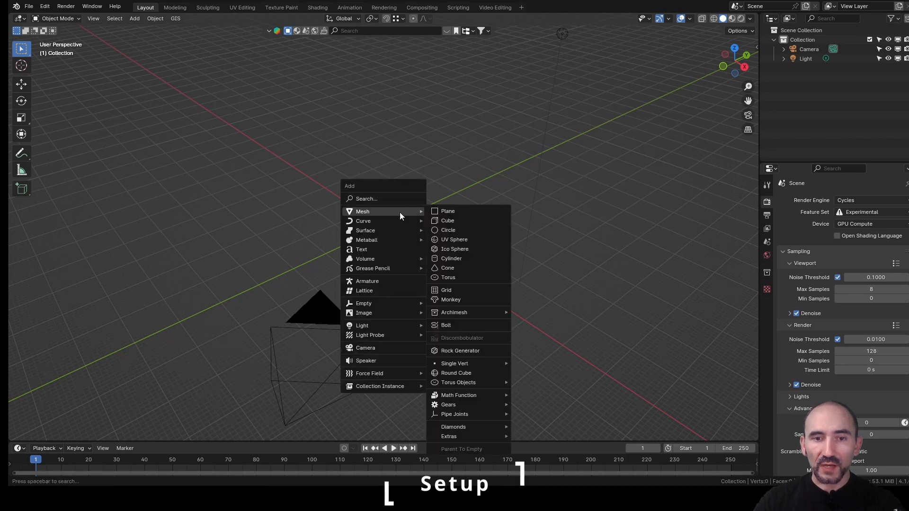
left_click(473, 212)
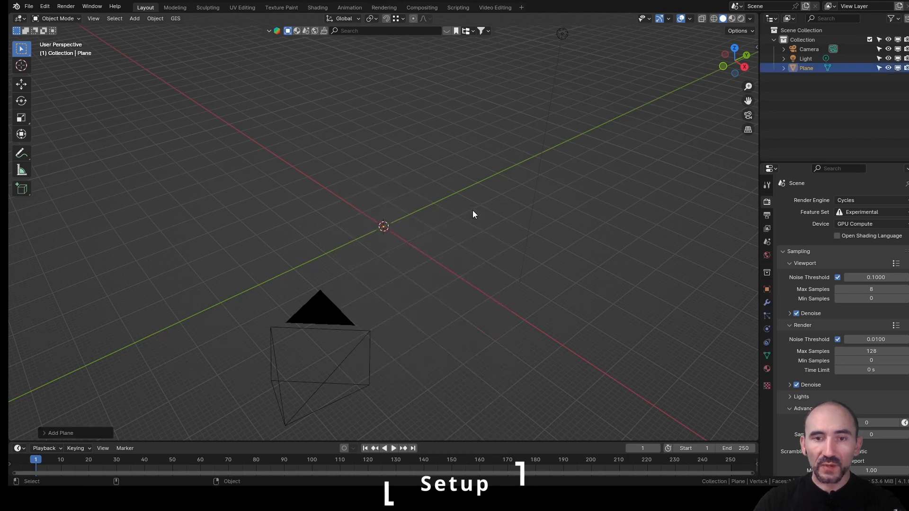
Add a Geometry Nodes workspace and create a new geometry node tree on the plane.
left_click(522, 7)
mouse_move(502, 24)
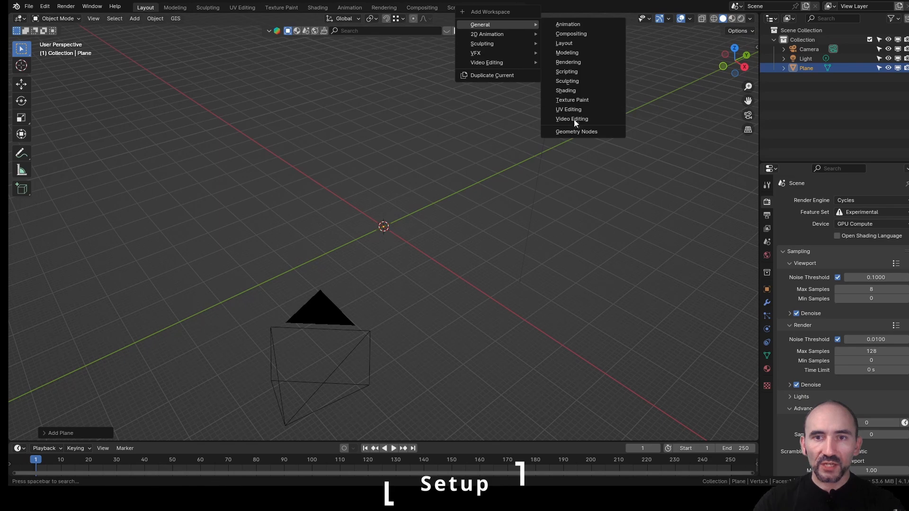
left_click(575, 132)
left_click(393, 233)
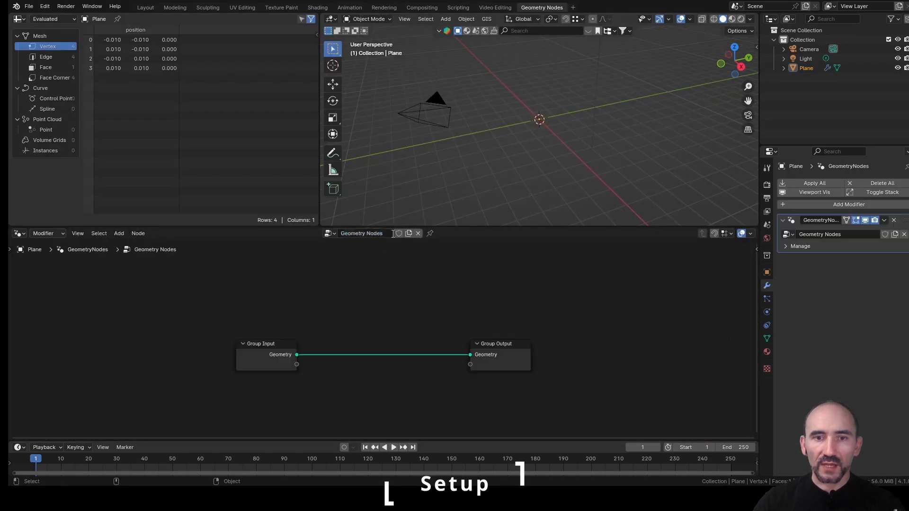
left_click(393, 233)
left_click(389, 257)
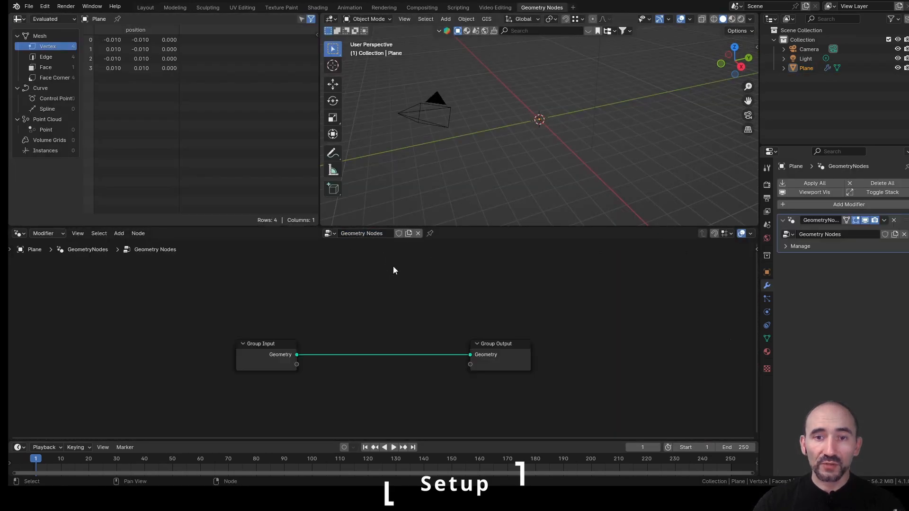
Move the Group Output node far away from Group Input to make room for more nodes between them.
middle_click_drag(398, 339, 395, 264)
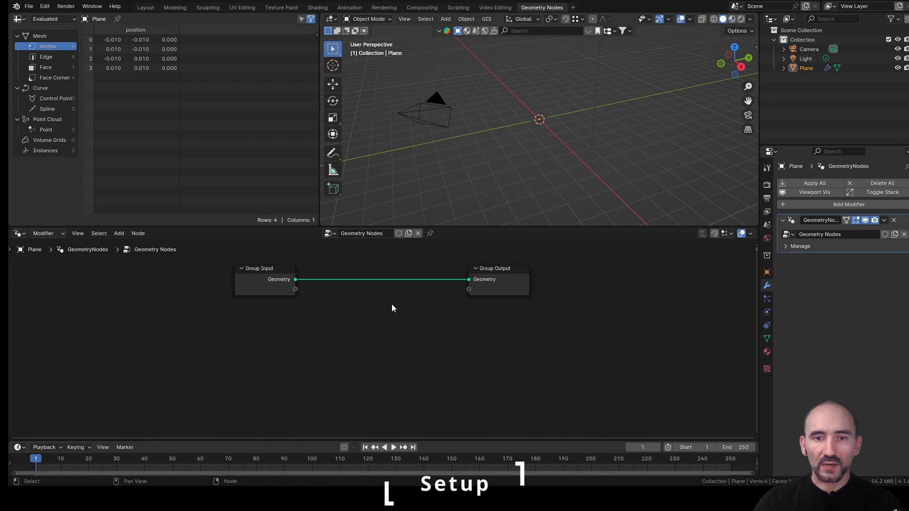
scroll(401, 321, "up", 3)
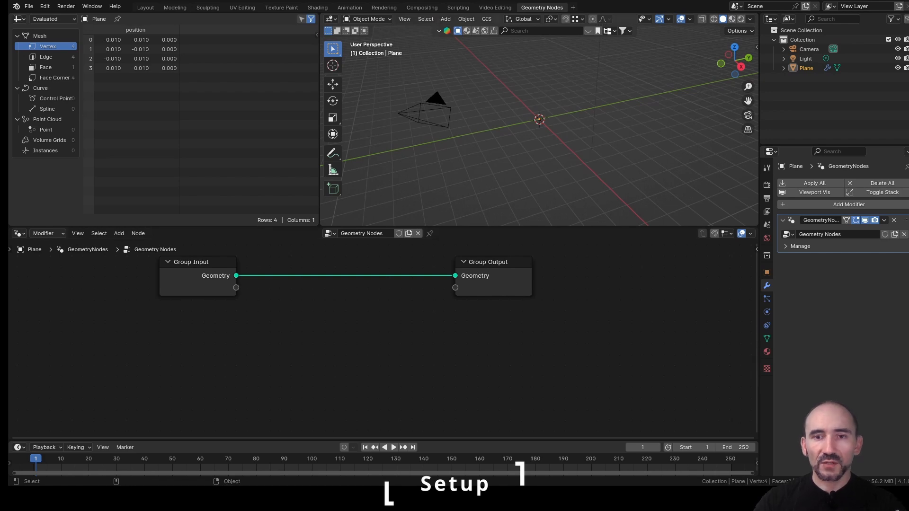
middle_click_drag(593, 335, 461, 335)
left_click_drag(393, 290, 708, 296)
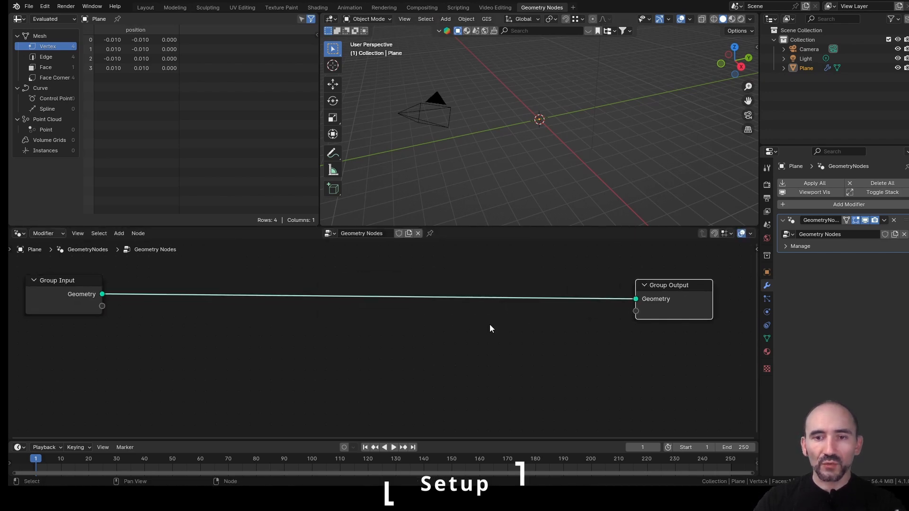
Add a Menu Switch node below the link between Group Input and Group Output.
key("F3")
type("menu sw")
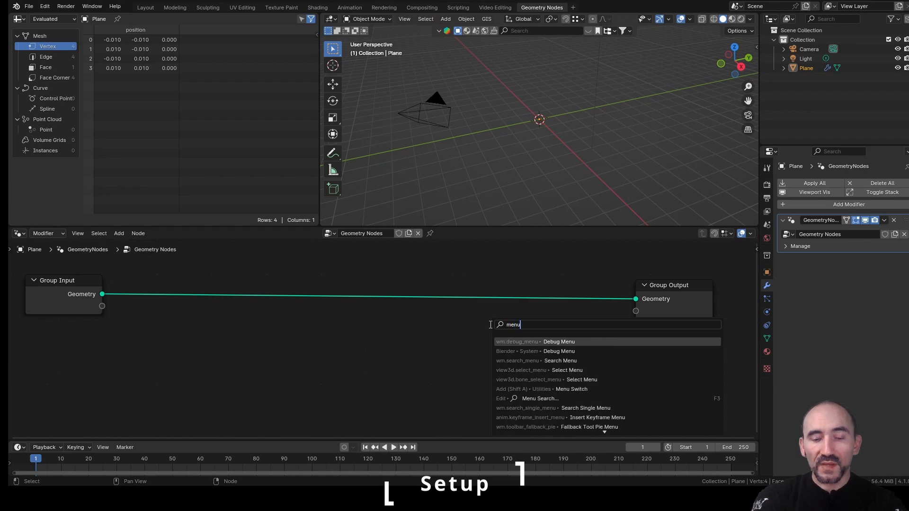
key("Return")
left_click(369, 318)
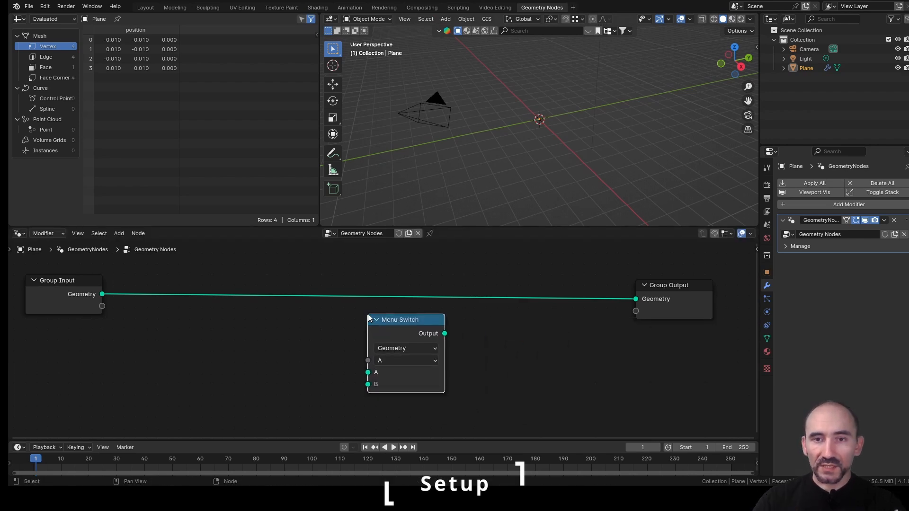
Rename the Menu Switch items A and B to Grid and Dome.
key("n")
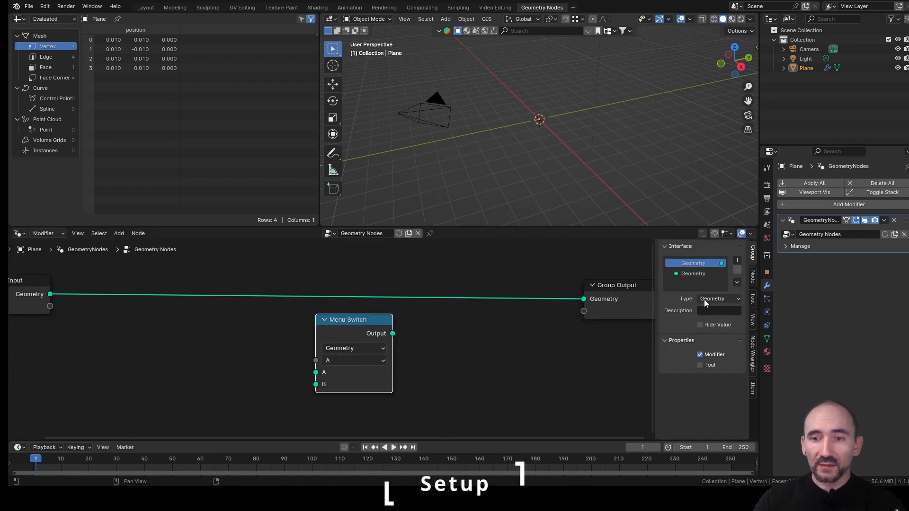
left_click(754, 279)
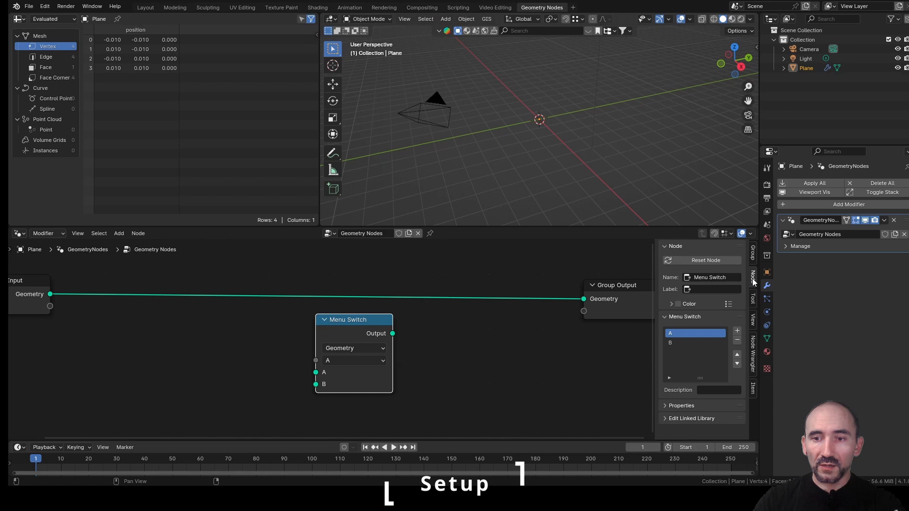
double_click(694, 334)
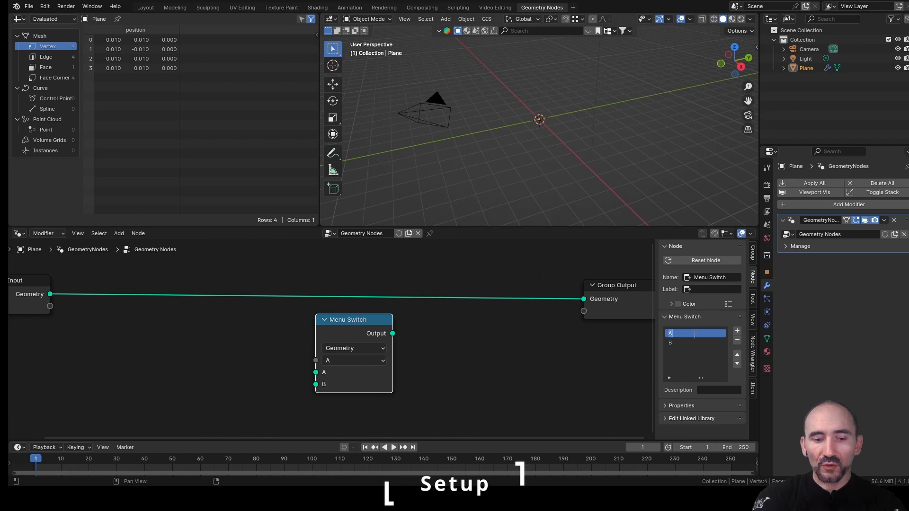
type("Grid")
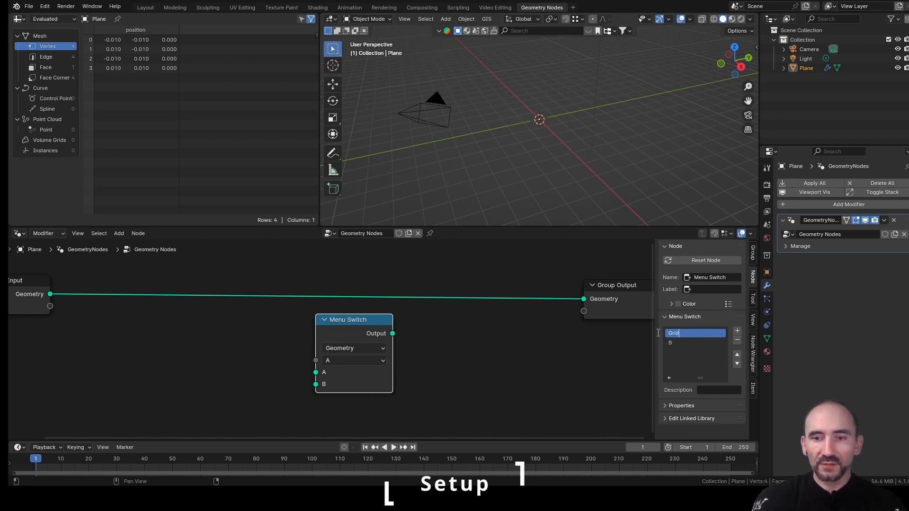
key("Tab")
type("Dome")
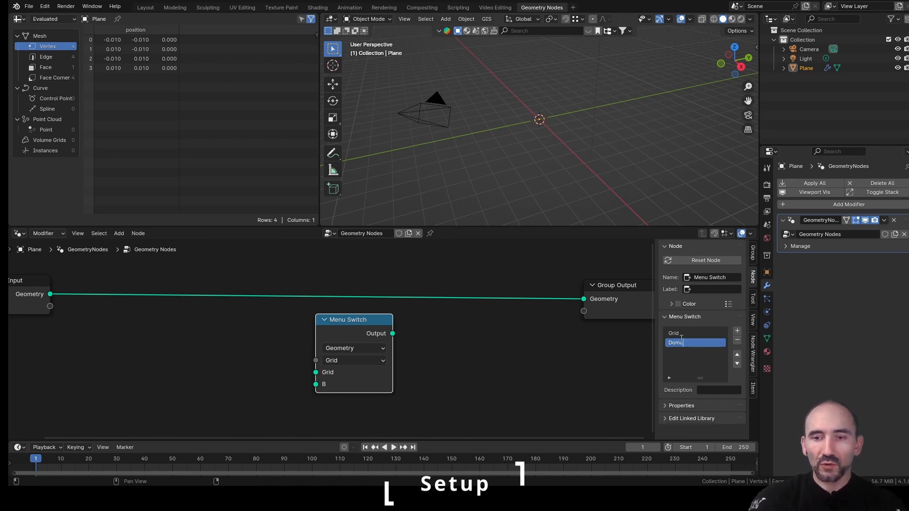
key("Return")
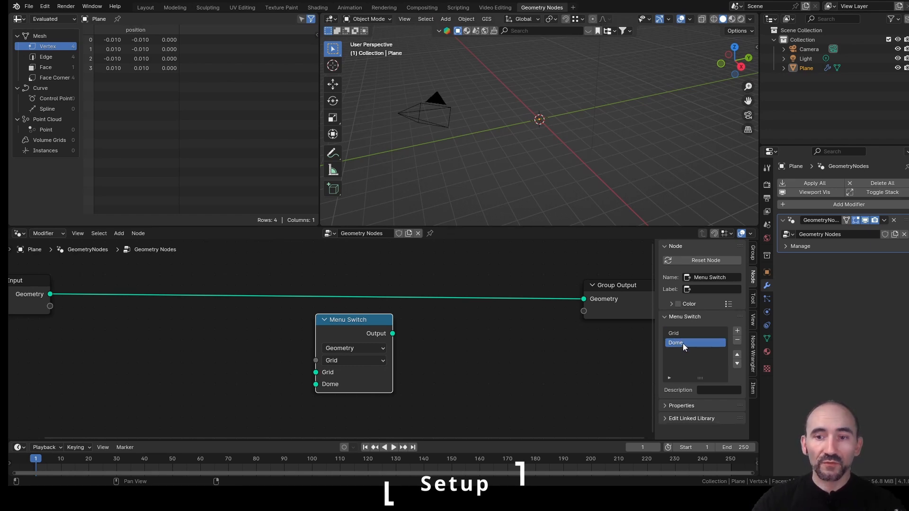
Add two more items to the Menu Switch node, named Arc and Mesh.
left_click(737, 331)
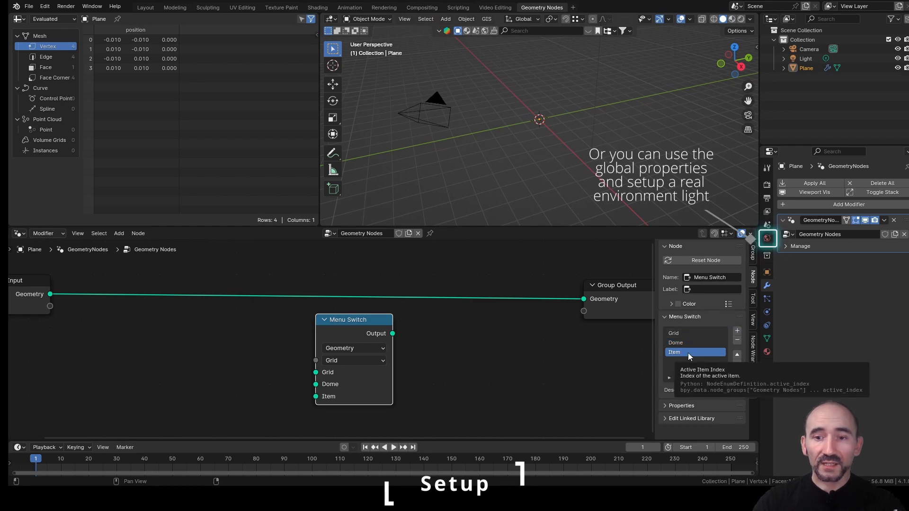
type("Arc")
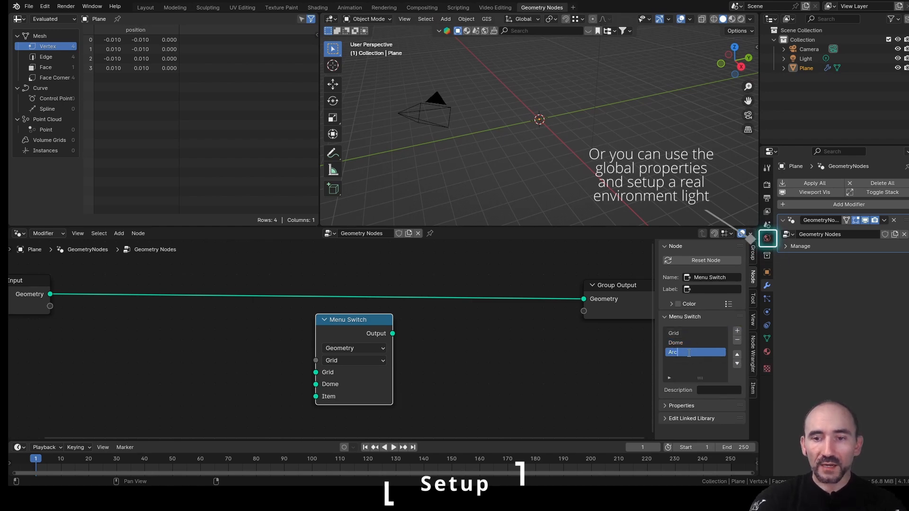
key("Return")
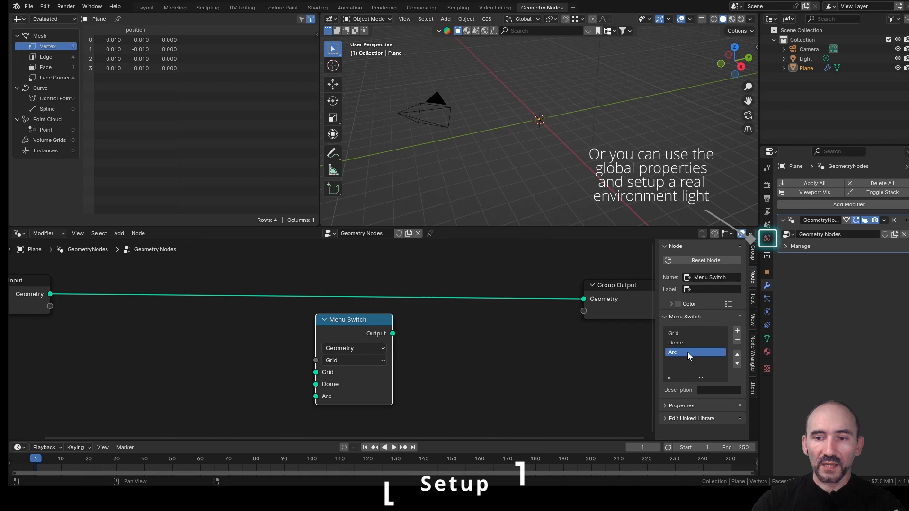
left_click(737, 330)
double_click(680, 361)
type("Mesh")
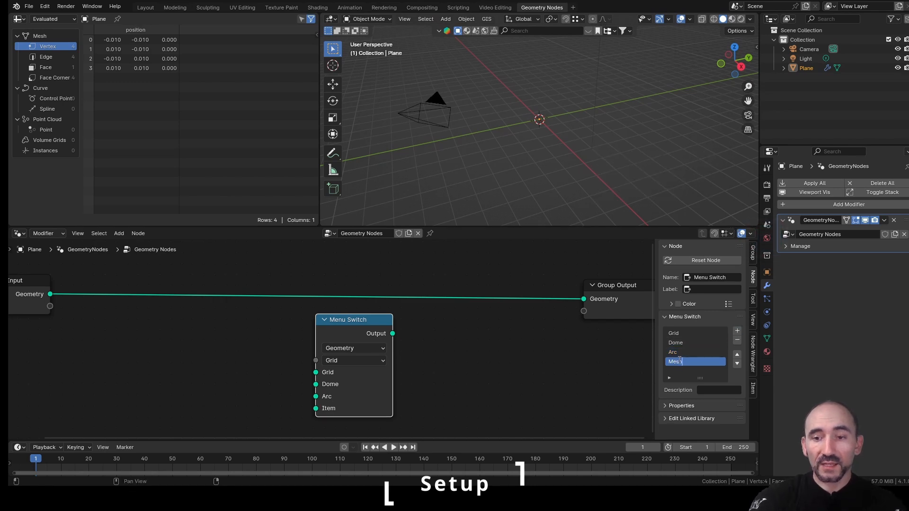
key("Return")
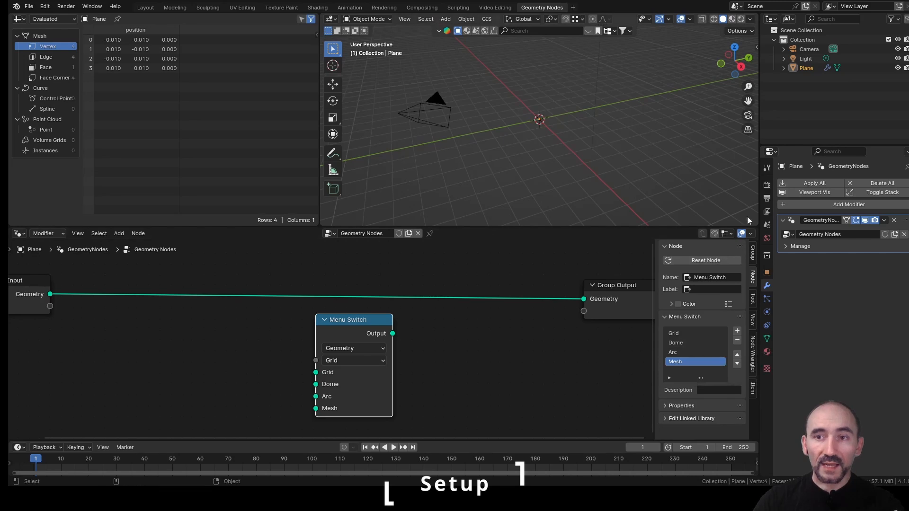
Create a new collection named "Light sources" under the Scene Collection and move the Light object into it.
right_click(798, 30)
left_click(786, 29)
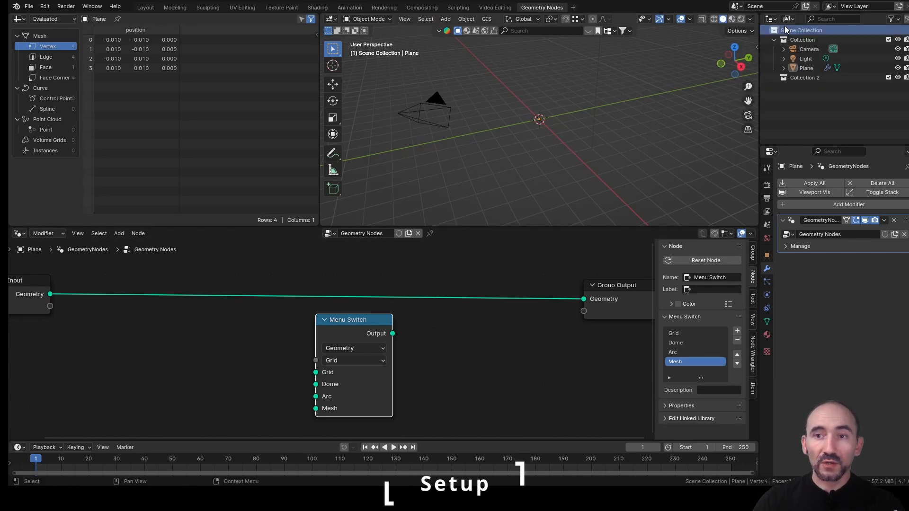
left_click(798, 78)
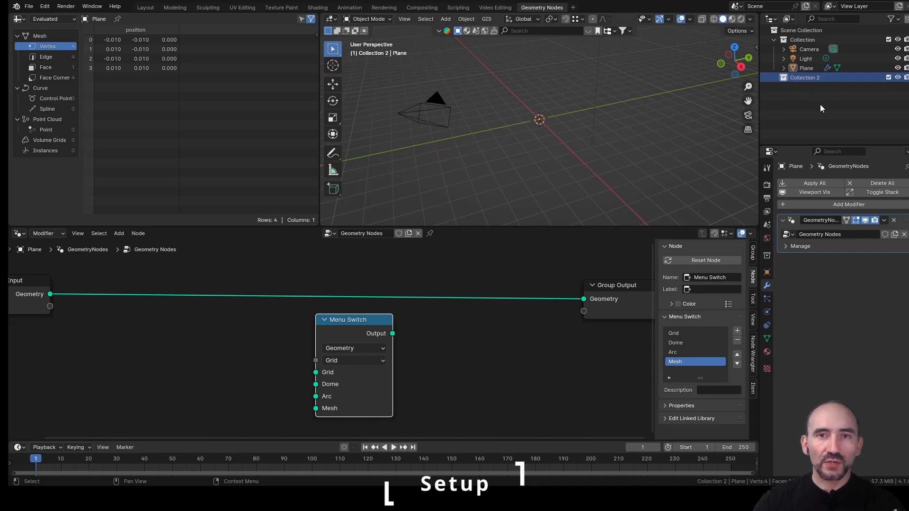
double_click(805, 78)
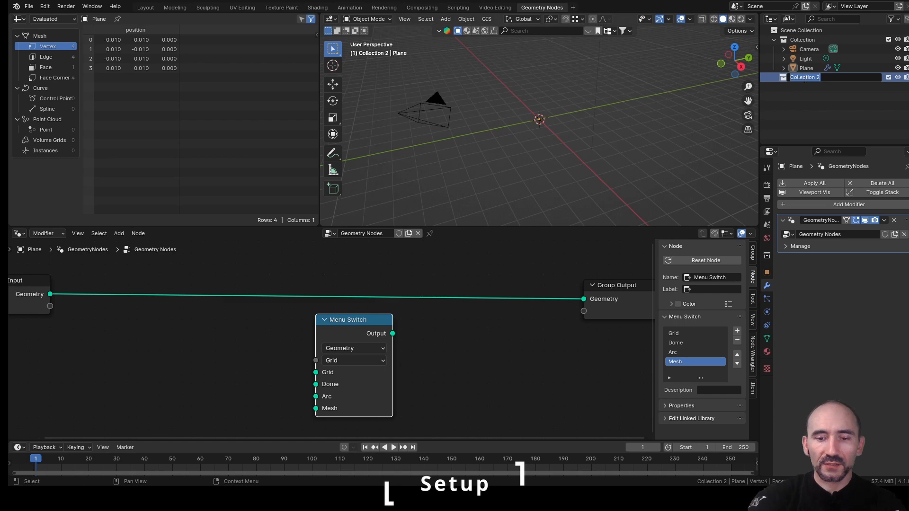
type("Lights sources")
key("Return")
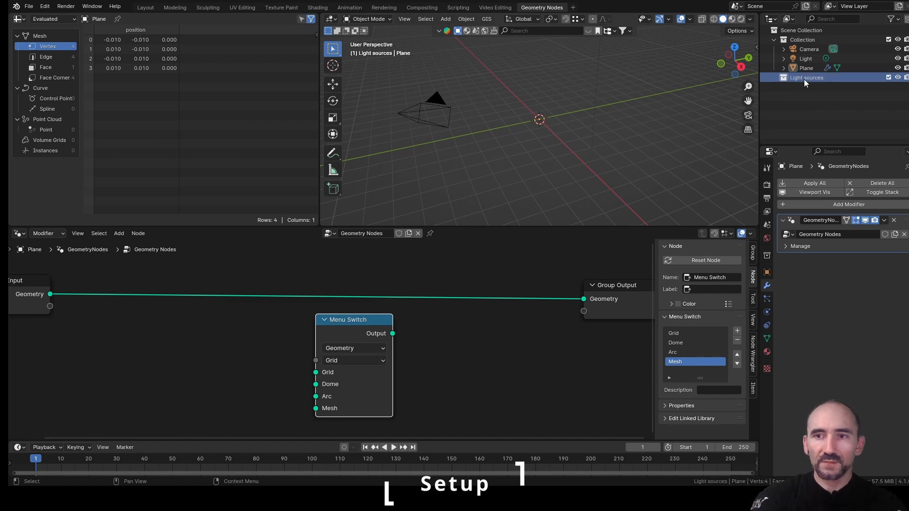
left_click_drag(806, 59, 806, 79)
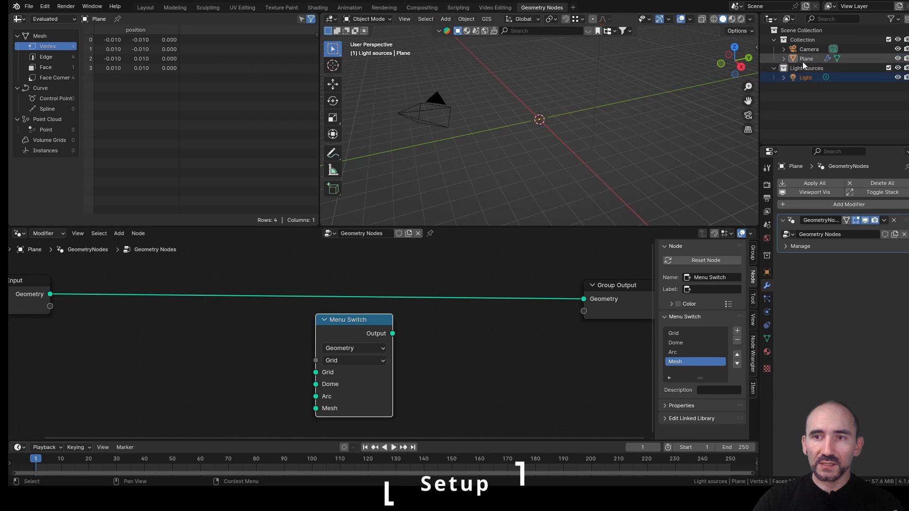
Change the light to an Area light with a Disk shape and a size of 1000 mm.
left_click(809, 76)
left_click(767, 312)
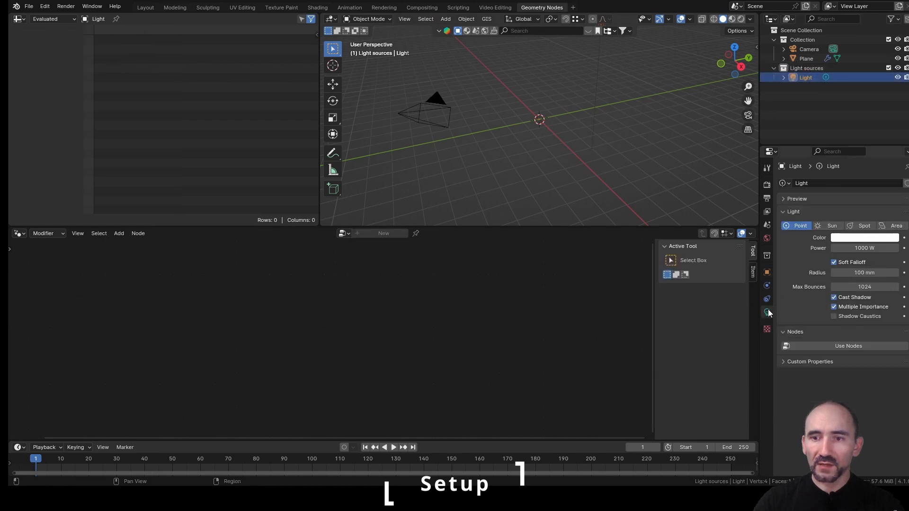
left_click(897, 226)
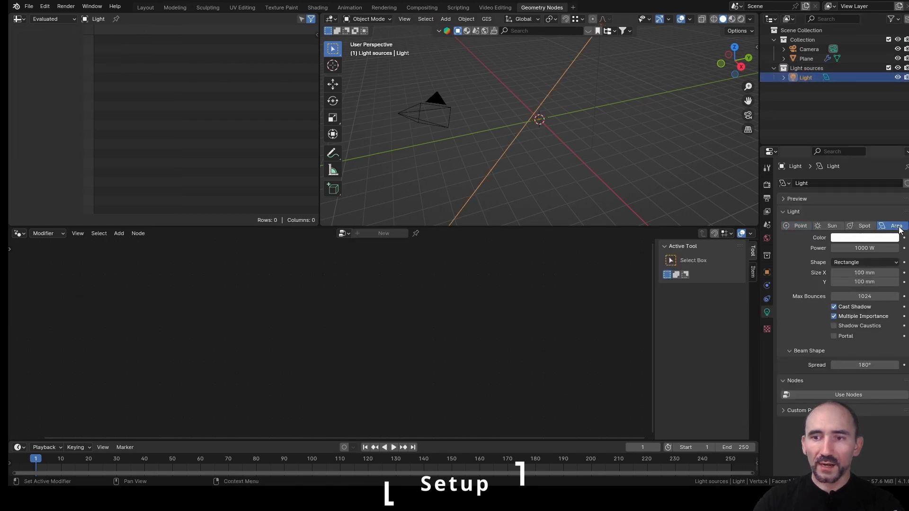
left_click(844, 264)
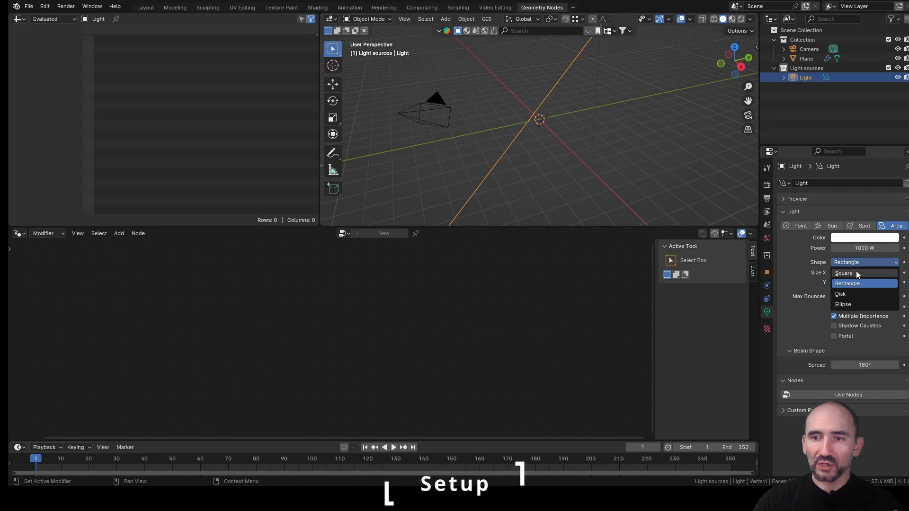
left_click(856, 292)
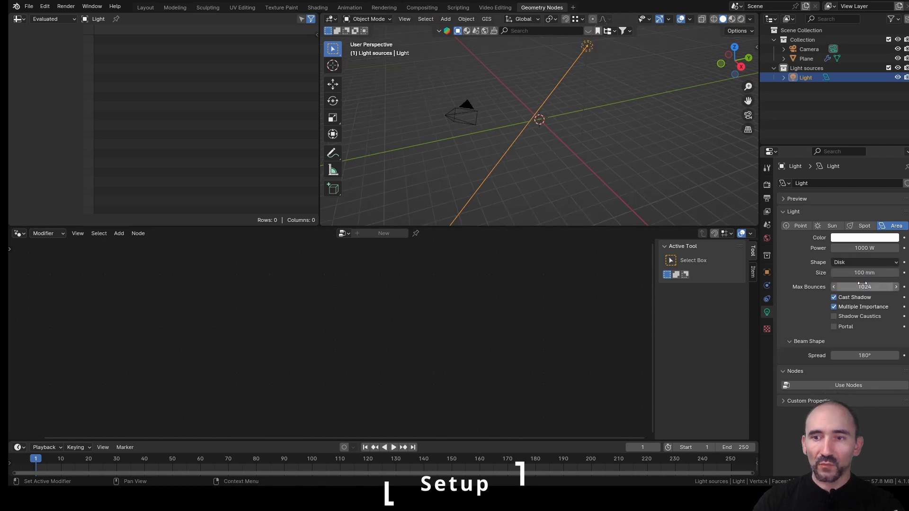
left_click(863, 273)
type("1000")
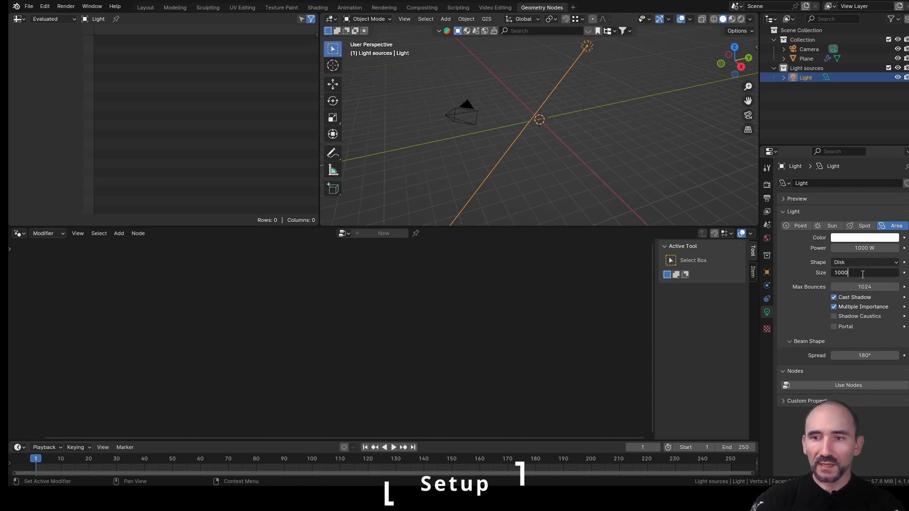
key("Return")
middle_click_drag(624, 115, 615, 86)
Rename the Plane object to "Lights".
left_click(806, 59)
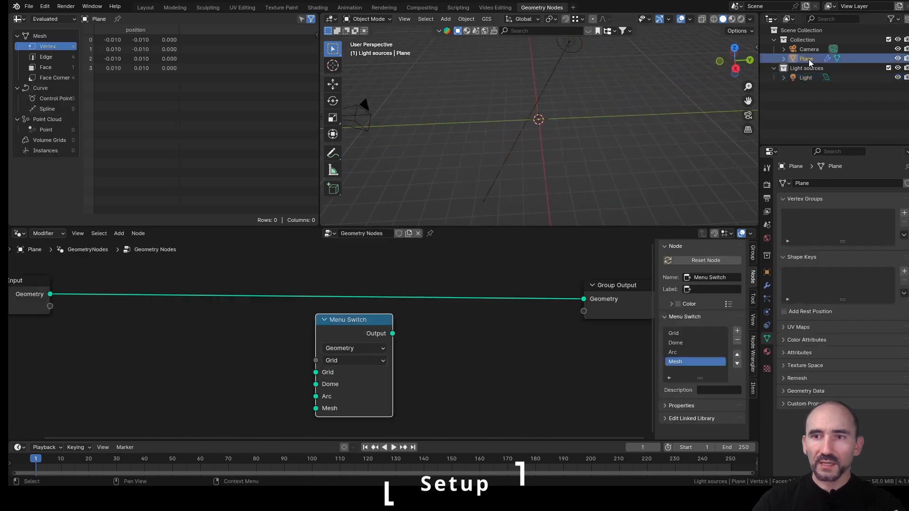
double_click(812, 58)
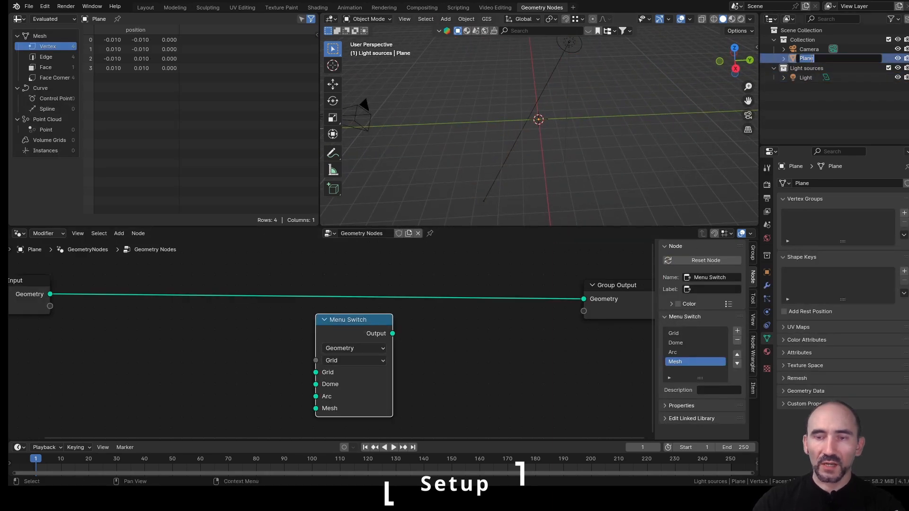
type("Lights st")
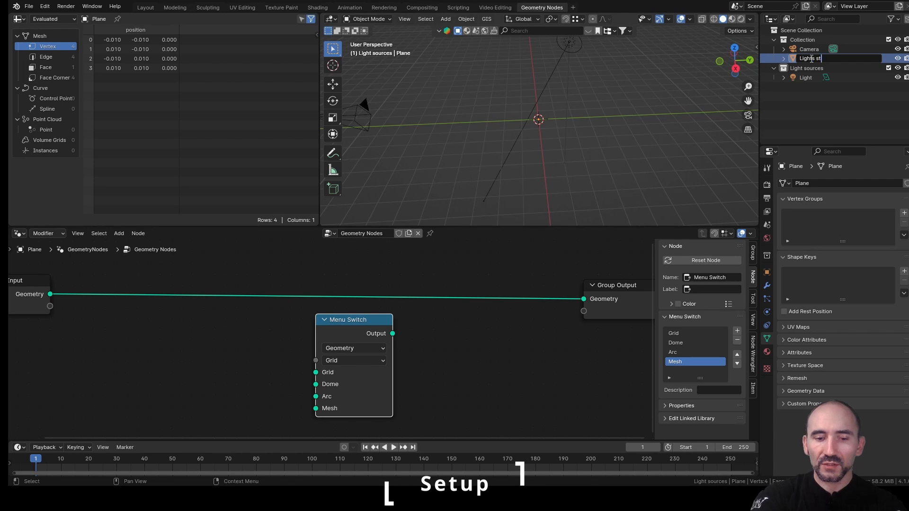
key("Return")
Rename the modifier's node group as "Lights studio" and expose the Menu Switch node's menu selector as a group input.
left_click(829, 59)
left_click(815, 235)
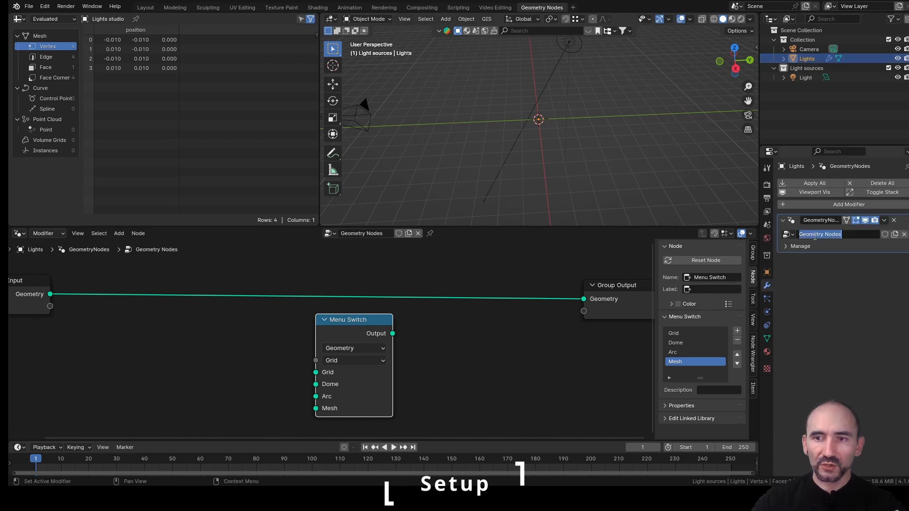
type("Lights")
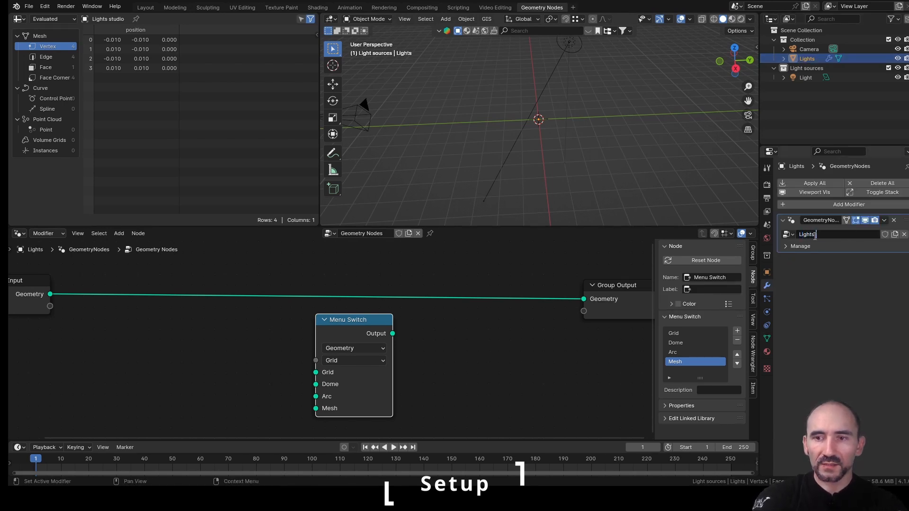
type(" studio")
key("Return")
middle_click_drag(303, 363, 444, 375)
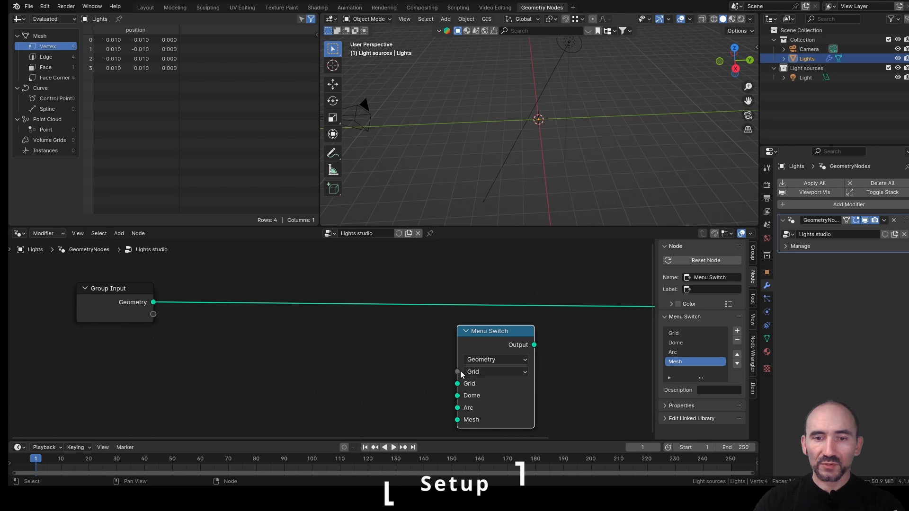
left_click_drag(459, 371, 153, 314)
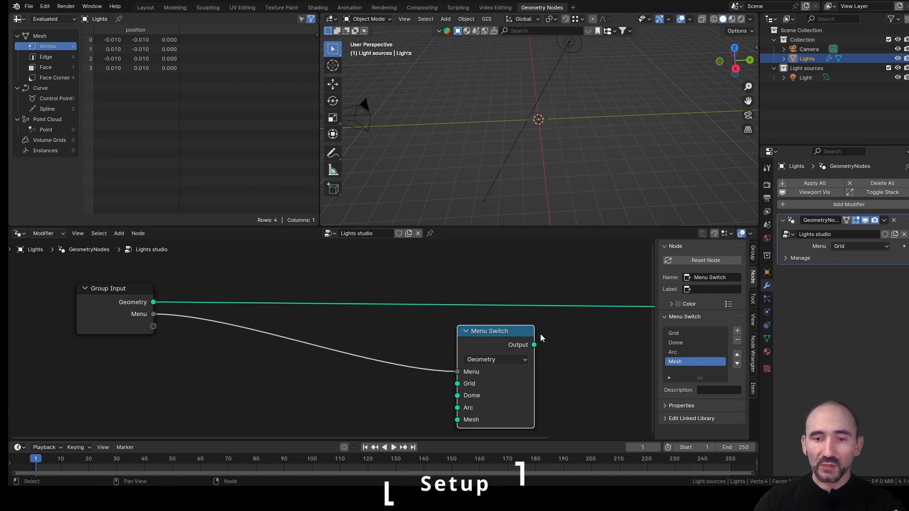
Add a Collection-type input named "Lights" to the node group interface, directly below the Geometry input.
left_click(753, 253)
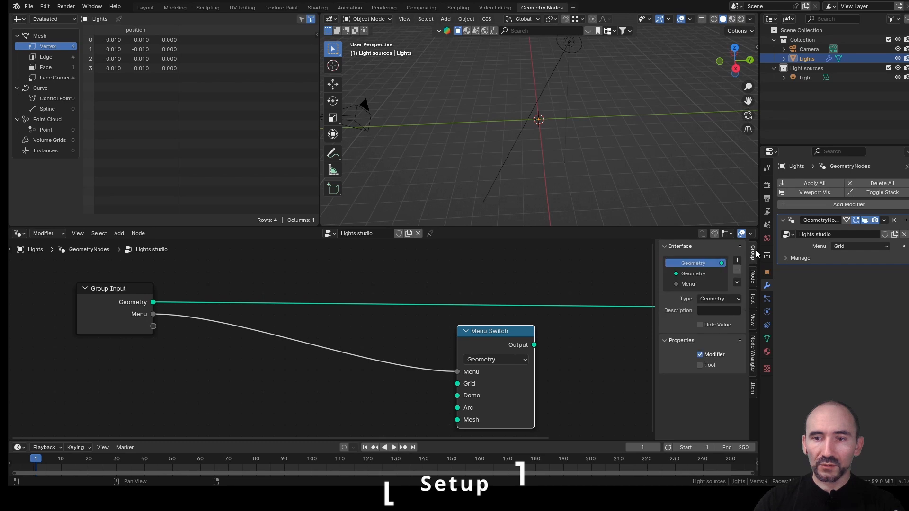
left_click(701, 274)
left_click(738, 260)
left_click(758, 271)
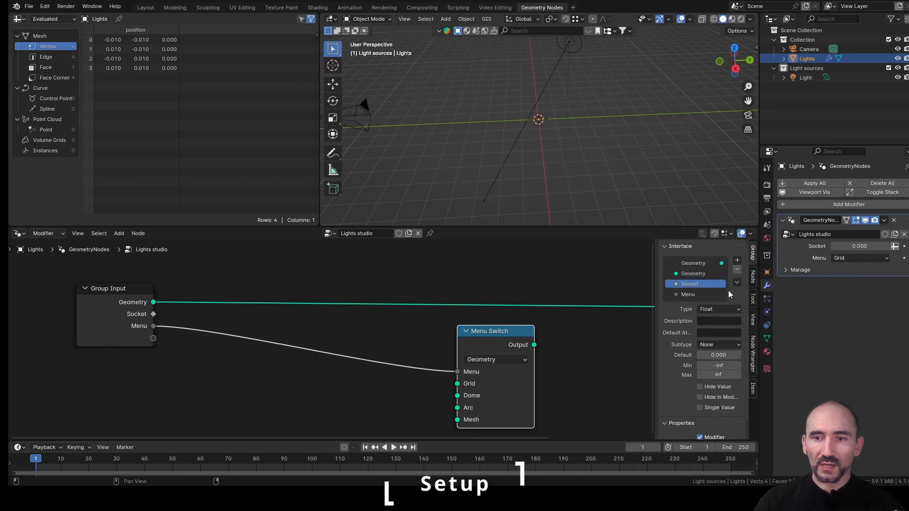
left_click(713, 308)
left_click(727, 393)
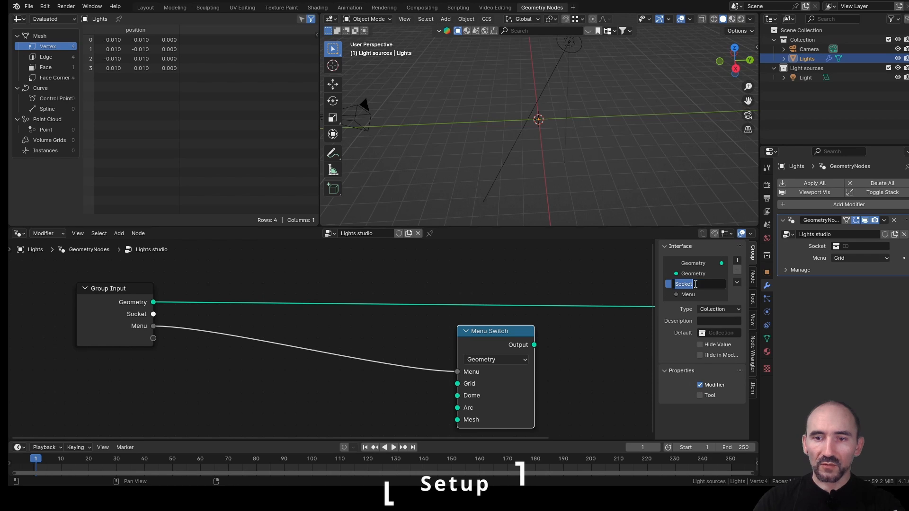
type("Lights")
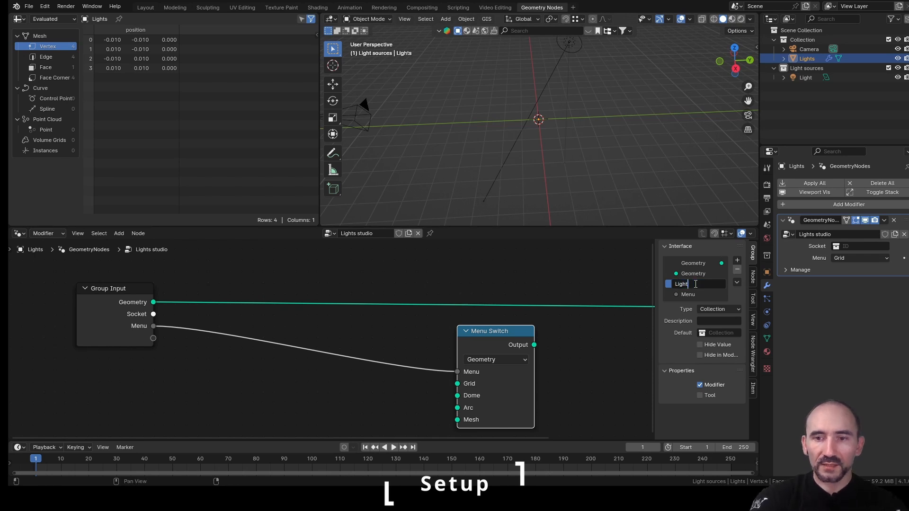
key("Return")
Rename the Menu group input as "Method" and assign the Light sources collection to the modifier's Lights input.
double_click(696, 295)
type("M")
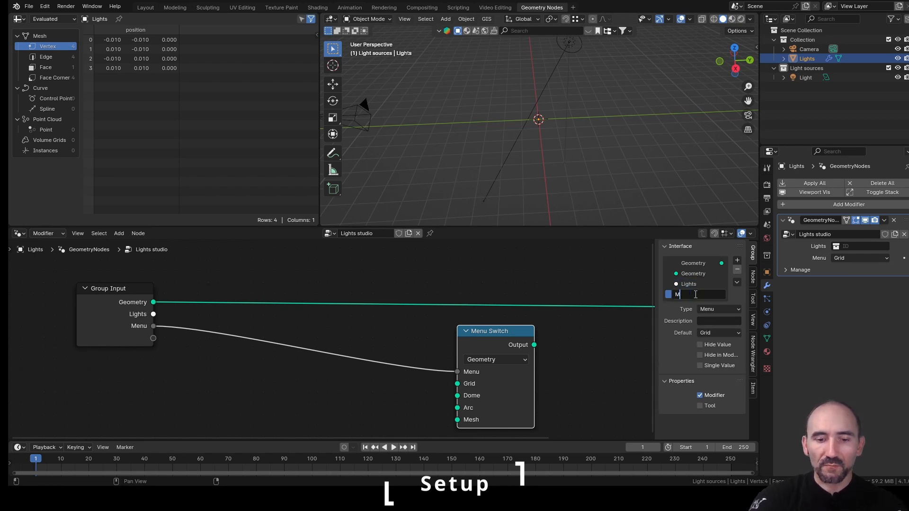
type("ethod")
key("Return")
left_click(837, 247)
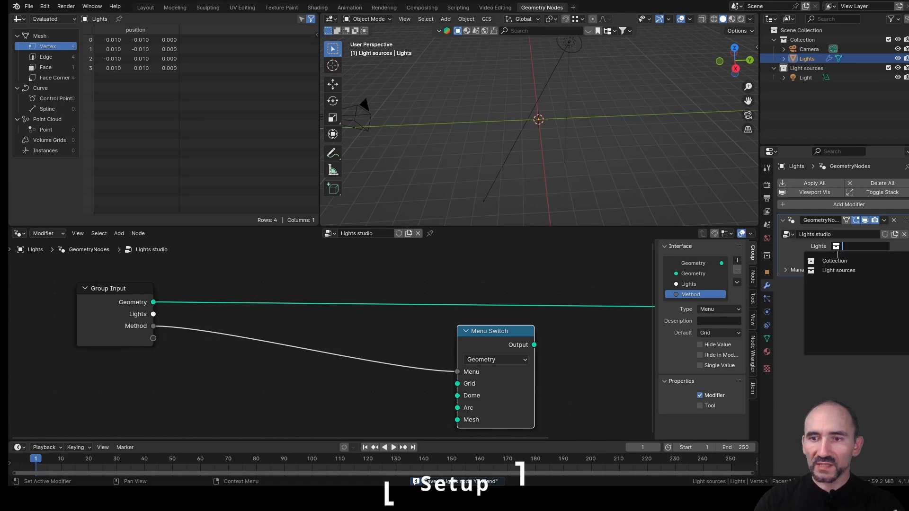
left_click(838, 270)
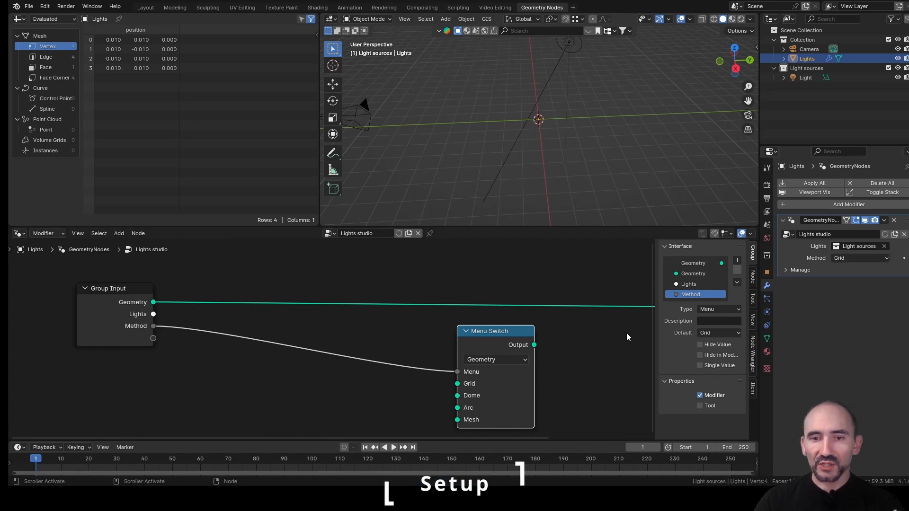
Move the Group Input node further from the Menu Switch and add a Grid node beside it.
key("Home")
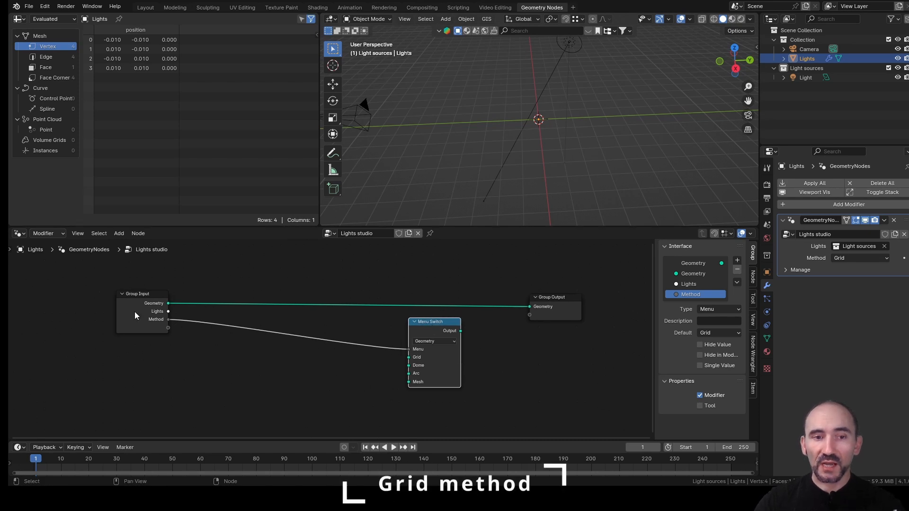
left_click_drag(134, 315, 60, 319)
key("F3")
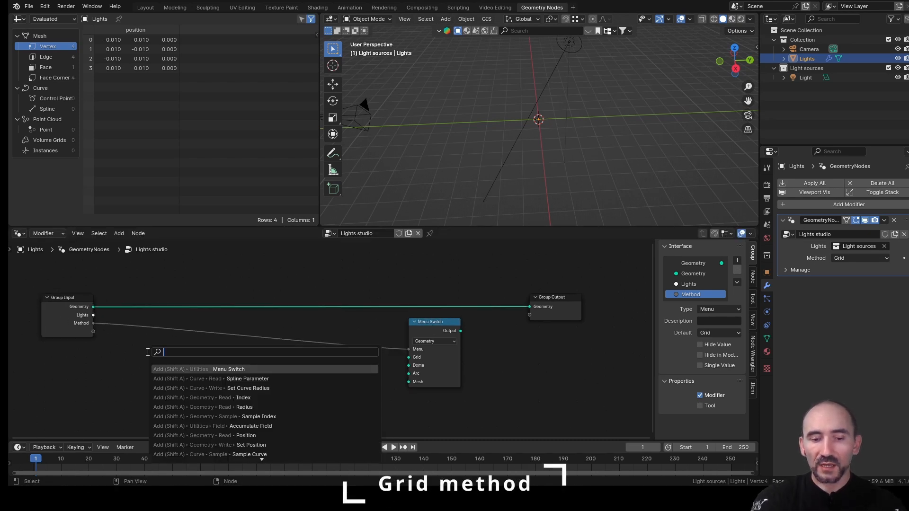
type("grid")
key("Return")
left_click(115, 369)
Expose the Grid node's Size X, Size Y, Vertices X and Vertices Y as group inputs.
left_click_drag(114, 368, 93, 340)
scroll(142, 351, "up", 3)
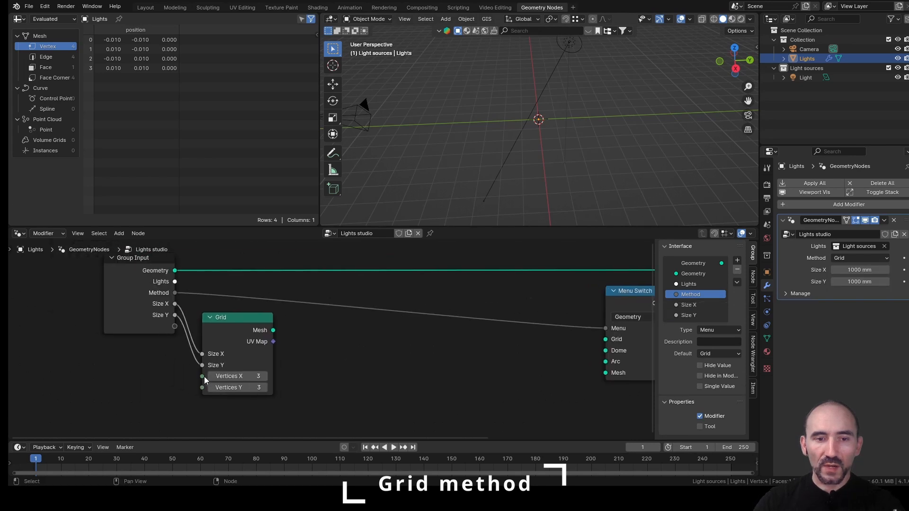
left_click_drag(202, 376, 174, 326)
left_click_drag(201, 391, 175, 337)
Create an interface panel named "Grid" below Method and place the four size and vertex inputs inside it.
left_click(737, 264)
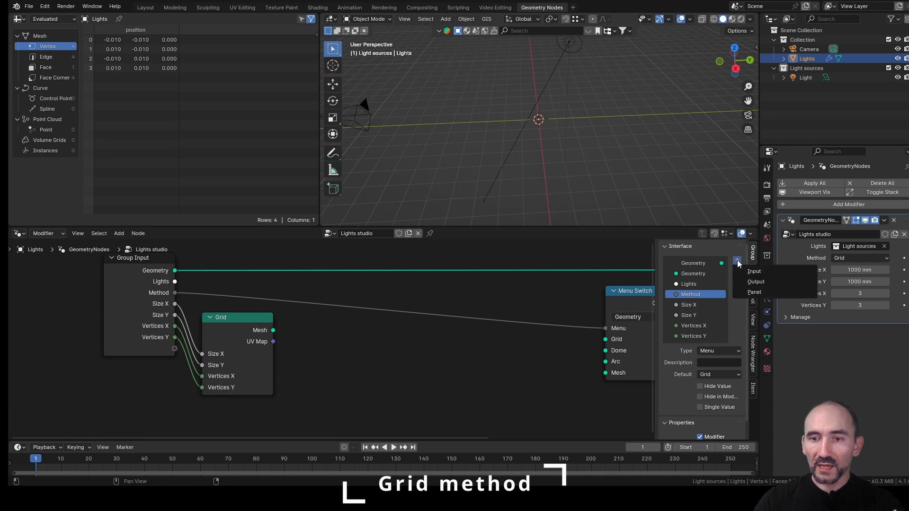
left_click(755, 293)
double_click(682, 347)
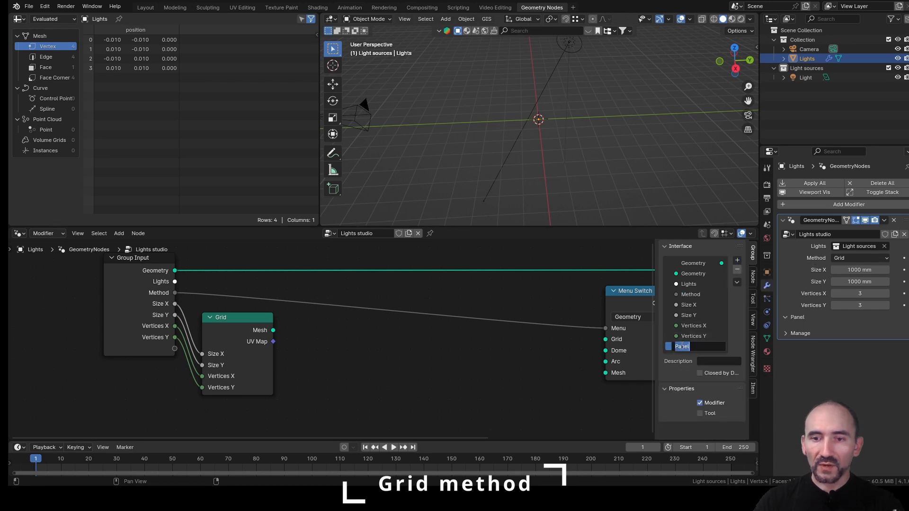
type("Grid")
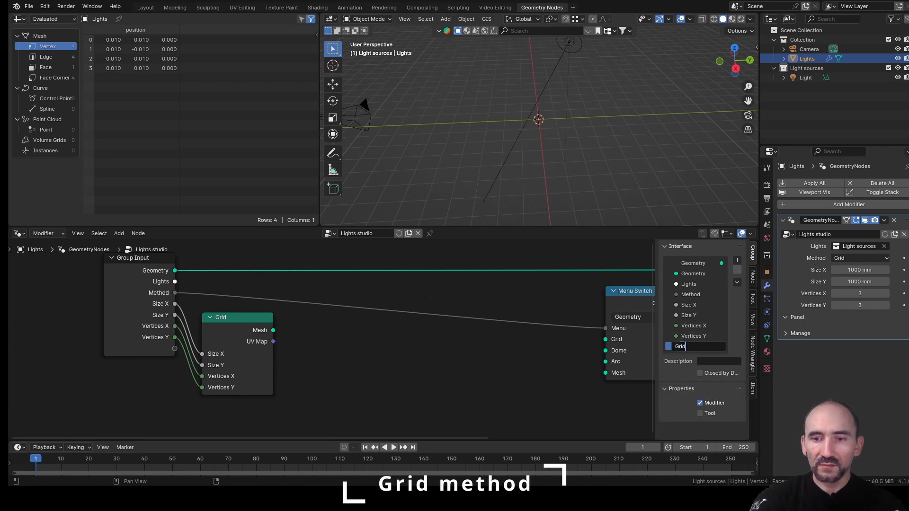
key("Return")
left_click_drag(690, 337, 687, 316)
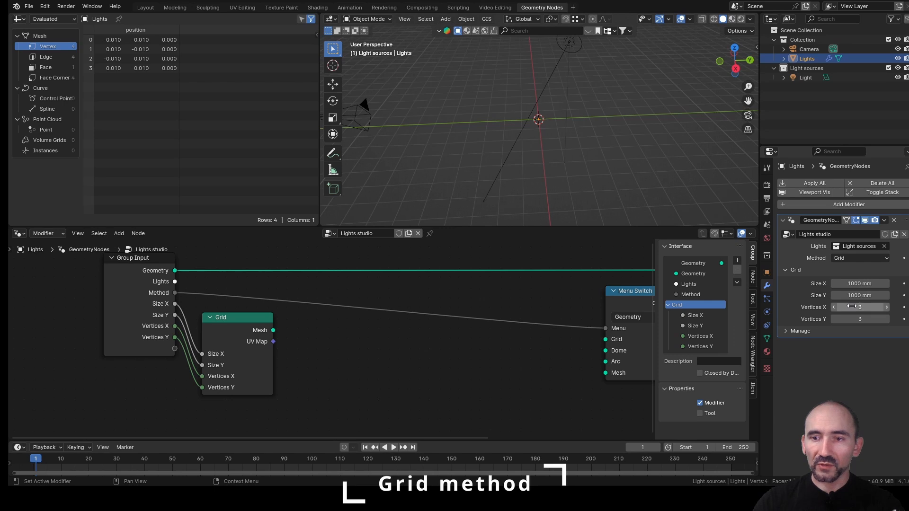
Rename the Size X input as "Width" and the Size Y input as "Length".
double_click(700, 316)
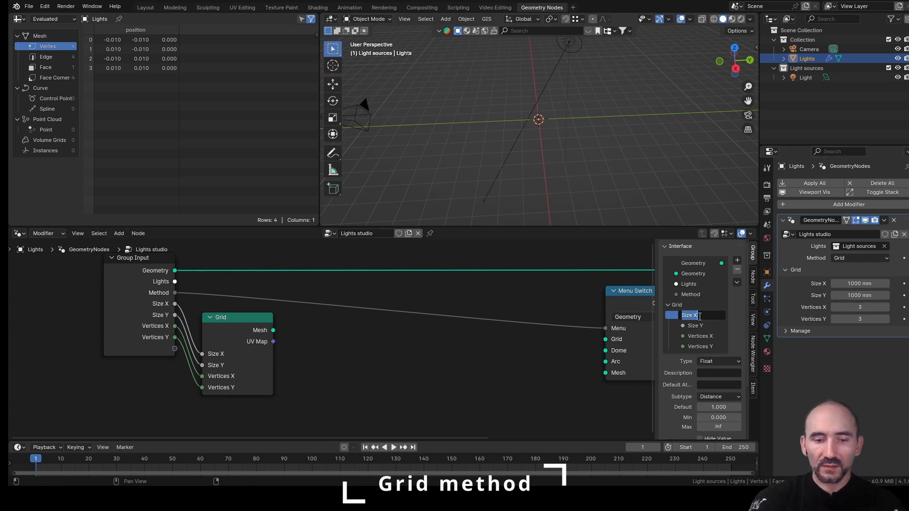
type("width")
key("Return")
double_click(702, 326)
type("Length")
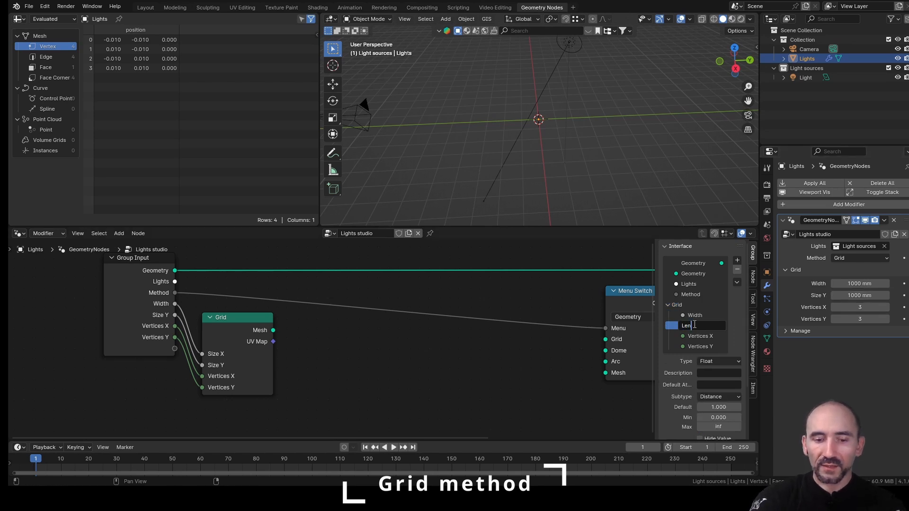
key("Return")
Rename the Vertices X input as "Width count" and the Vertices Y input as "Length count".
double_click(705, 336)
type("Width count")
key("Return")
double_click(700, 347)
type("L")
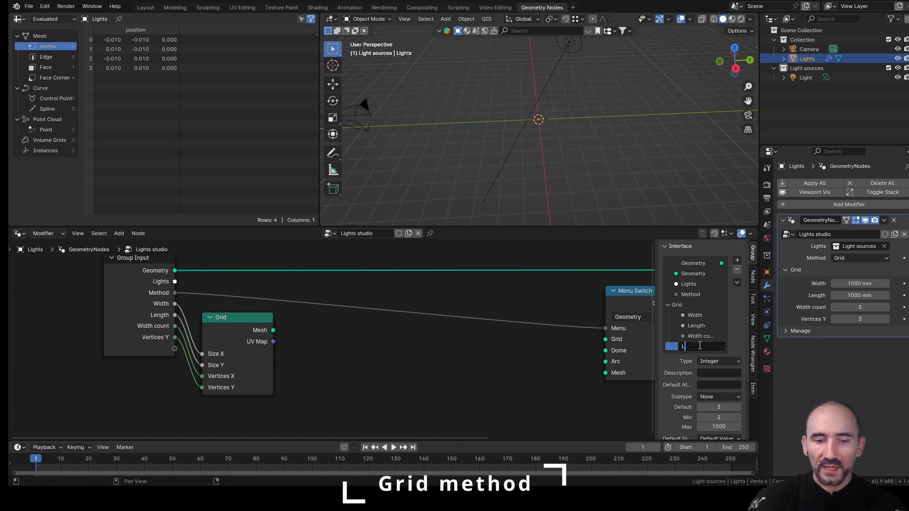
type("ength count")
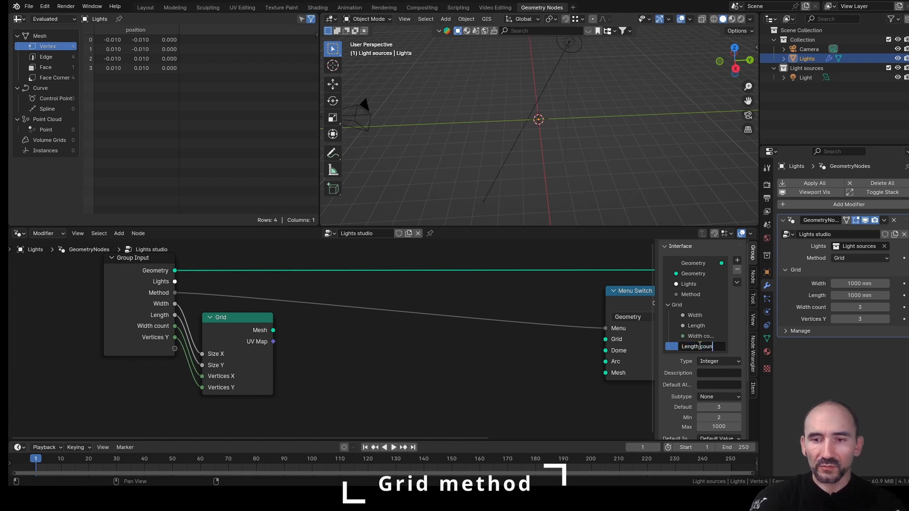
key("Return")
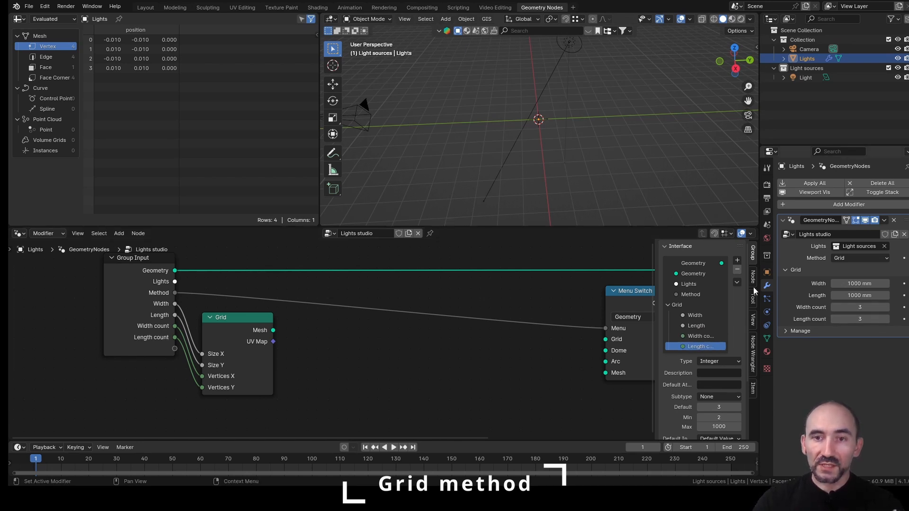
Add an Instance on Points node before the Menu Switch, with the Grid node's Mesh output feeding its Points.
scroll(376, 351, "down", 1)
left_click_drag(174, 307, 302, 317)
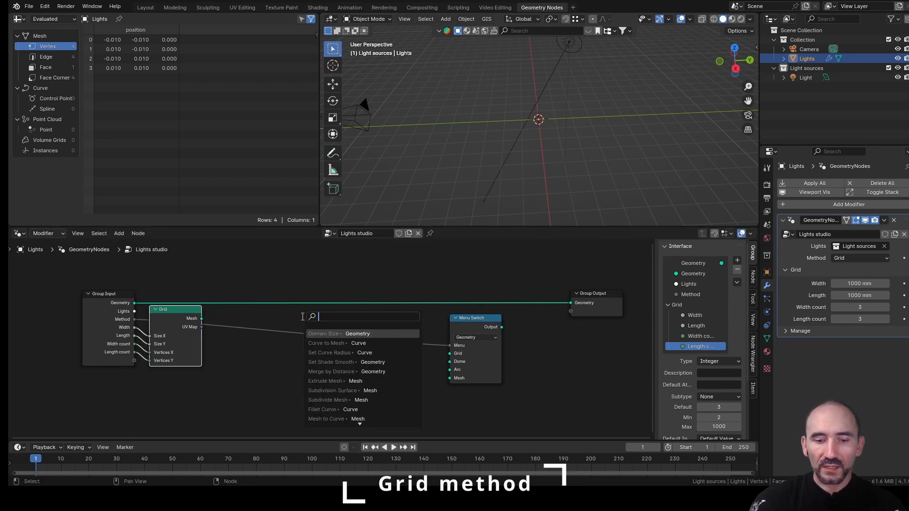
type("instance on p")
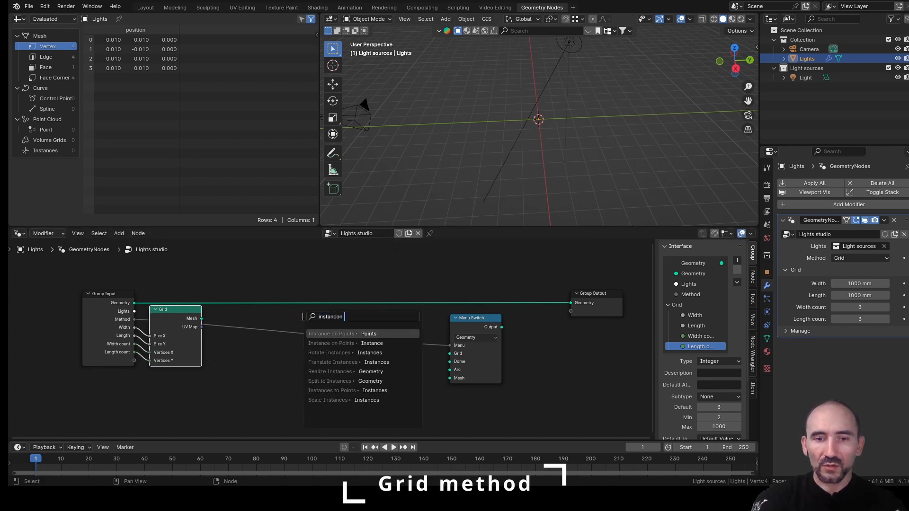
key("Return")
left_click(349, 300)
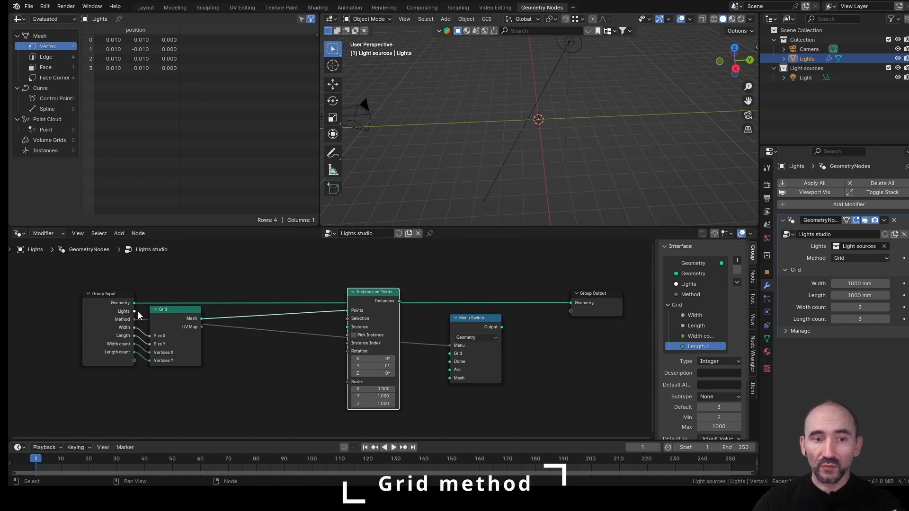
Feed the Lights input through a Collection Info node with Separate Children enabled into the Instance socket of Instance on Points.
left_click_drag(135, 312, 166, 402)
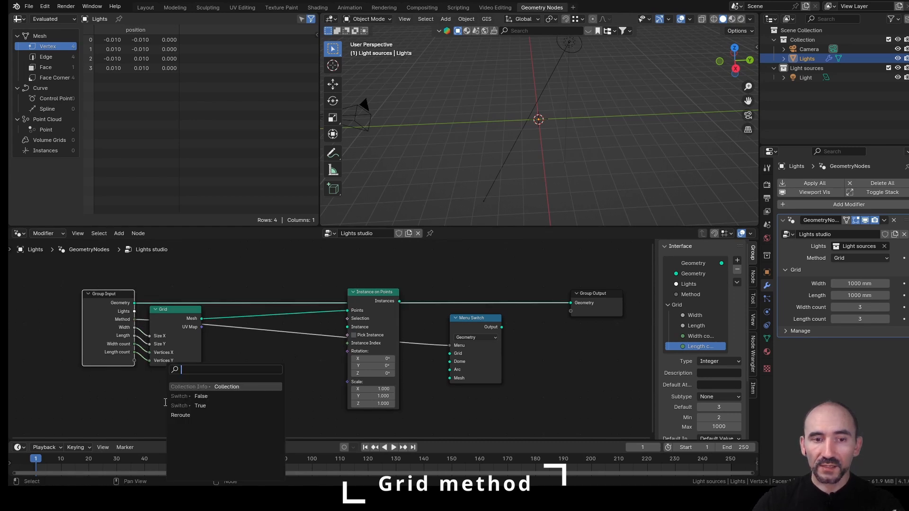
left_click(200, 387)
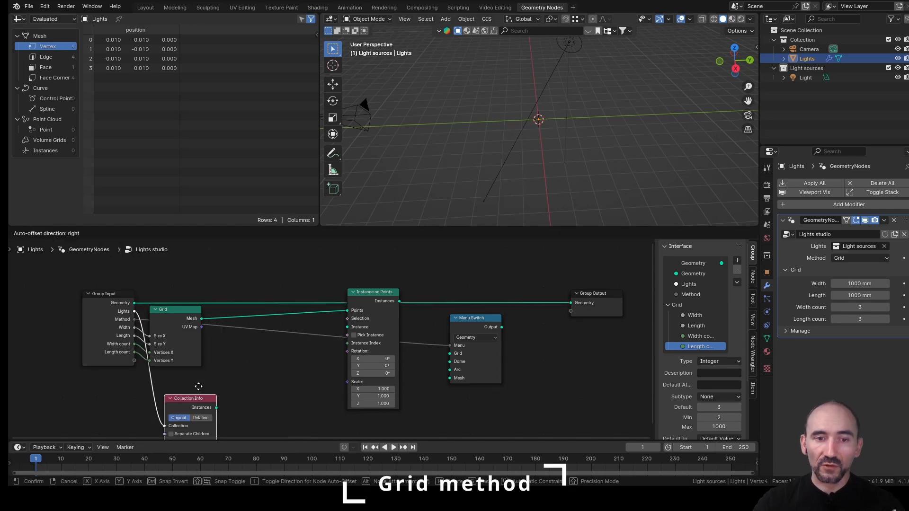
left_click(213, 395)
scroll(190, 401, "up", 1)
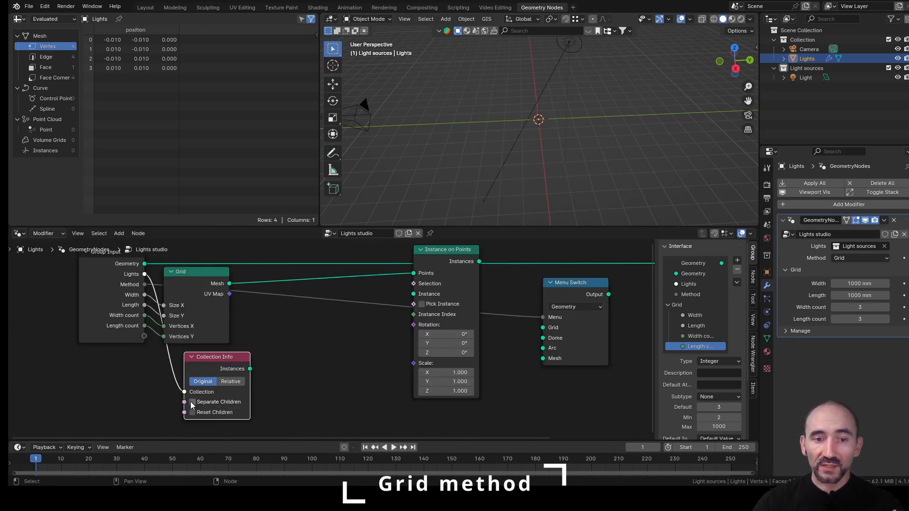
left_click(214, 402)
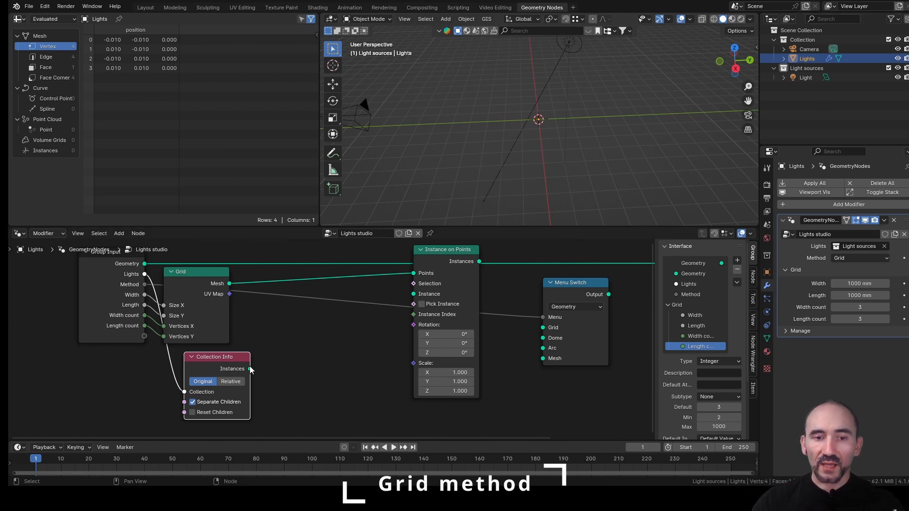
left_click_drag(250, 368, 413, 294)
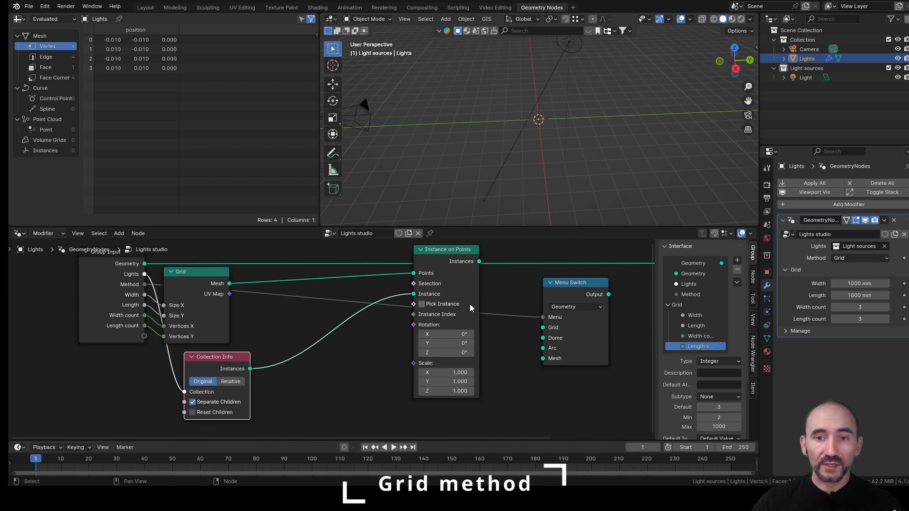
Connect the Instance on Points output to the Menu Switch's Grid input and the switch's output to the Group Output geometry.
middle_click_drag(470, 304, 223, 296)
left_click_drag(224, 297, 287, 364)
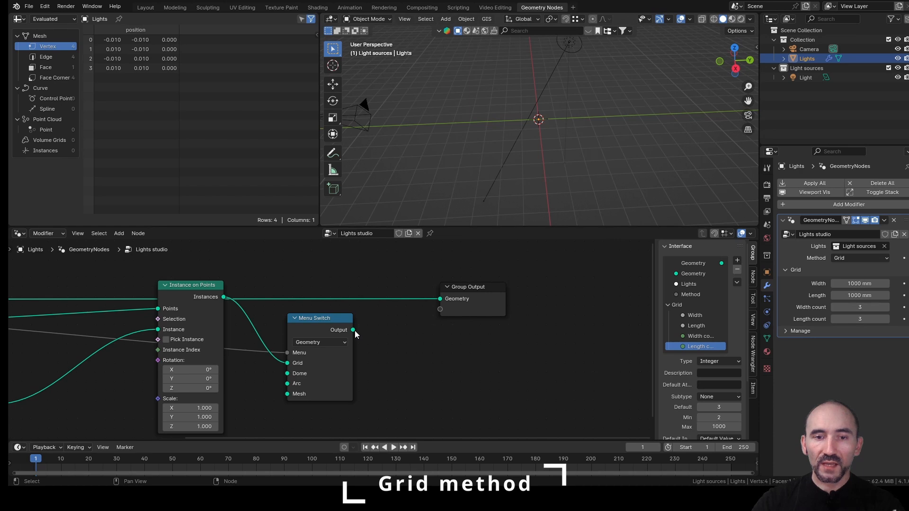
left_click_drag(353, 330, 441, 298)
Clear the rotation of the Light object in the Light sources collection.
middle_click_drag(550, 90, 533, 113)
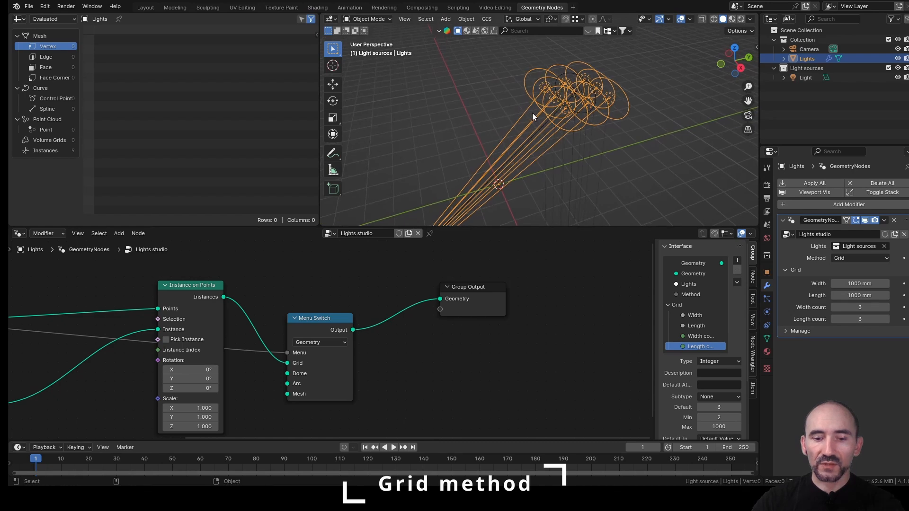
key("n")
left_click(806, 77)
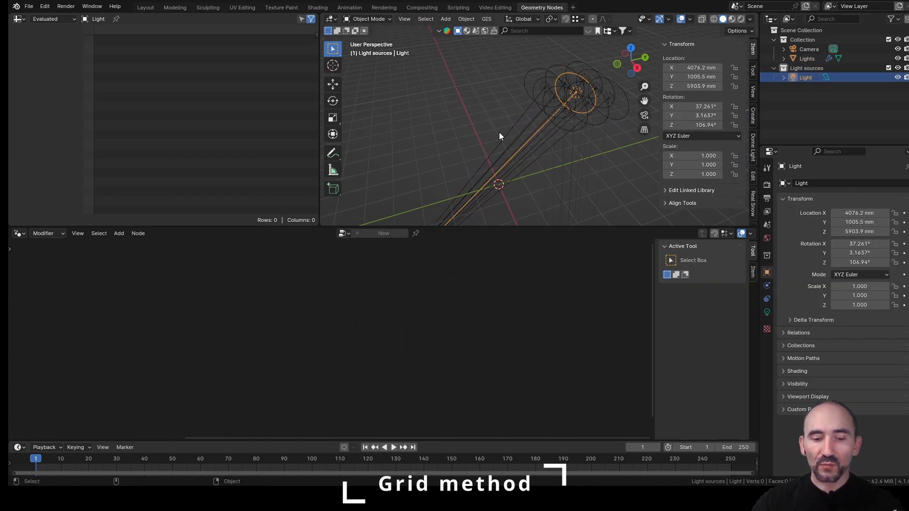
key("alt+r")
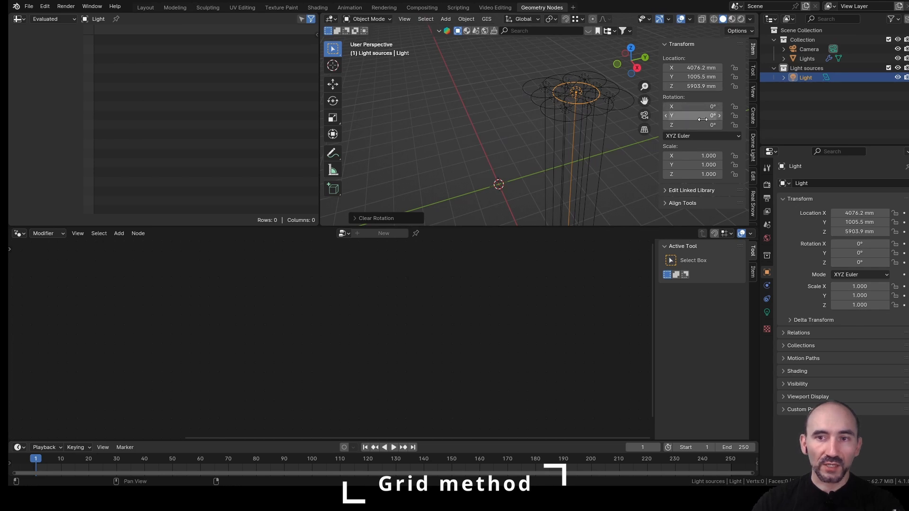
Select the Lights object to bring up its Lights studio node tree.
middle_click_drag(556, 118, 538, 96)
left_click(552, 123)
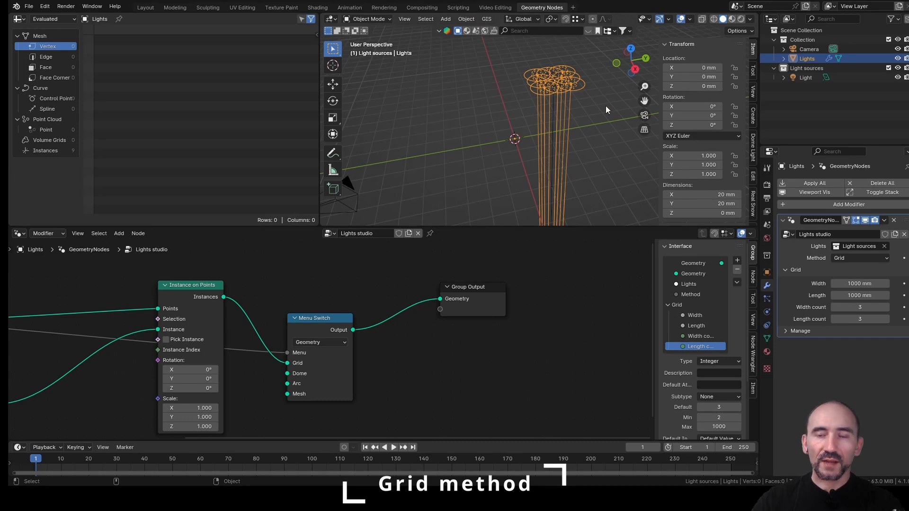
left_click(807, 78)
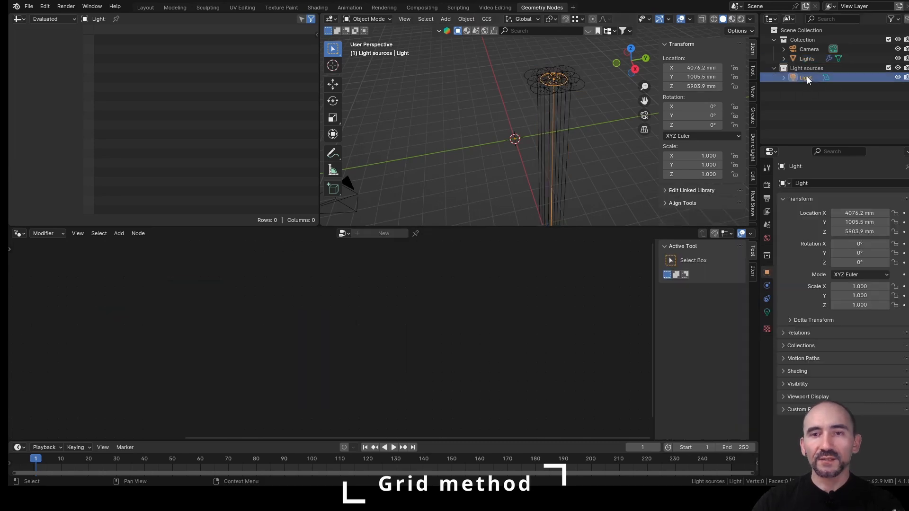
left_click(542, 86)
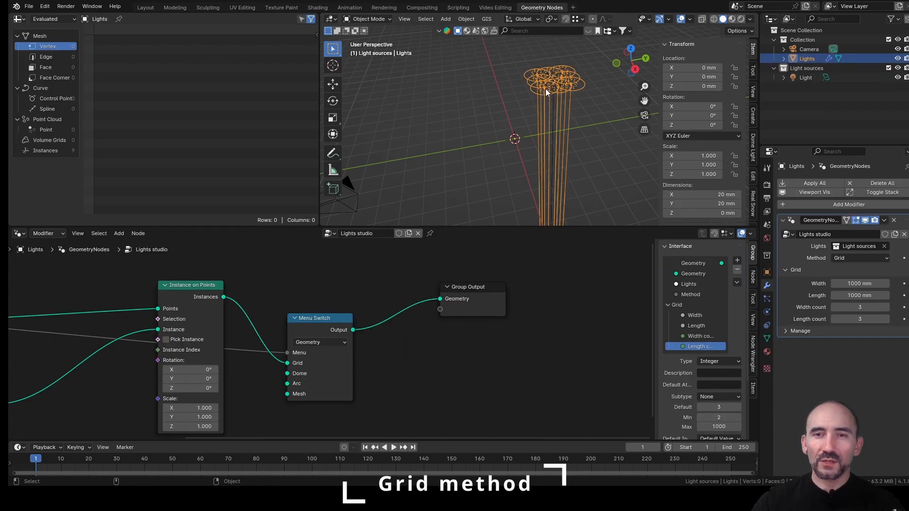
middle_click_drag(573, 96, 539, 135)
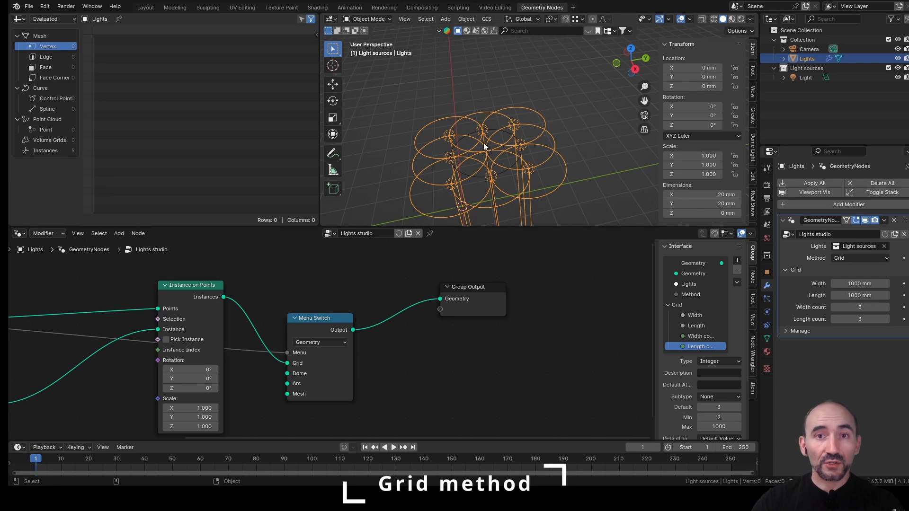
Move the Group Input and Grid nodes away from Instance on Points to make room between them.
middle_click_drag(114, 382, 379, 336)
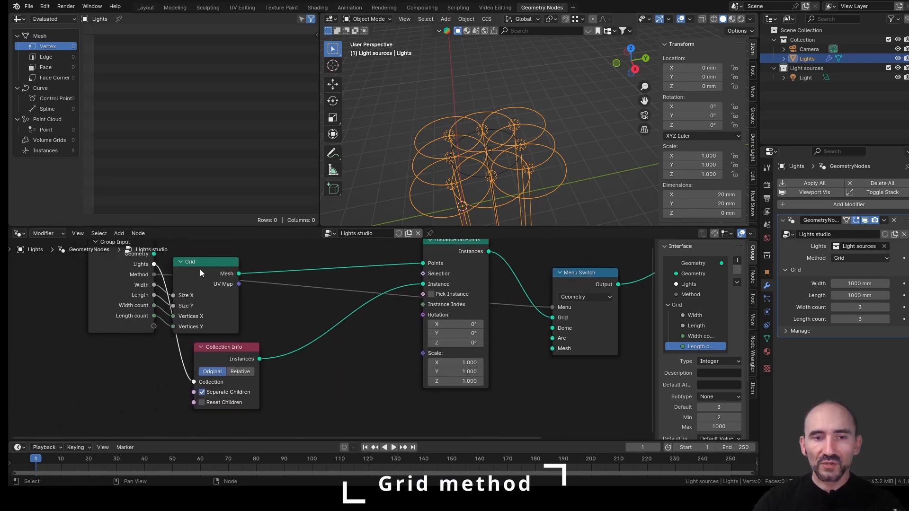
mouse_move(203, 270)
left_mouse_down()
mouse_move(212, 264)
mouse_move(199, 260)
left_mouse_up()
left_click_drag(194, 310, 120, 310)
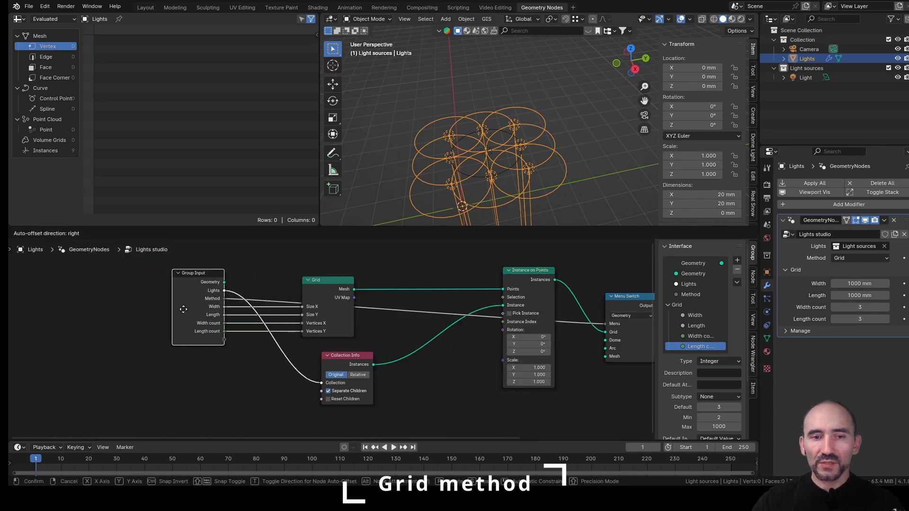
left_click_drag(329, 291, 212, 293)
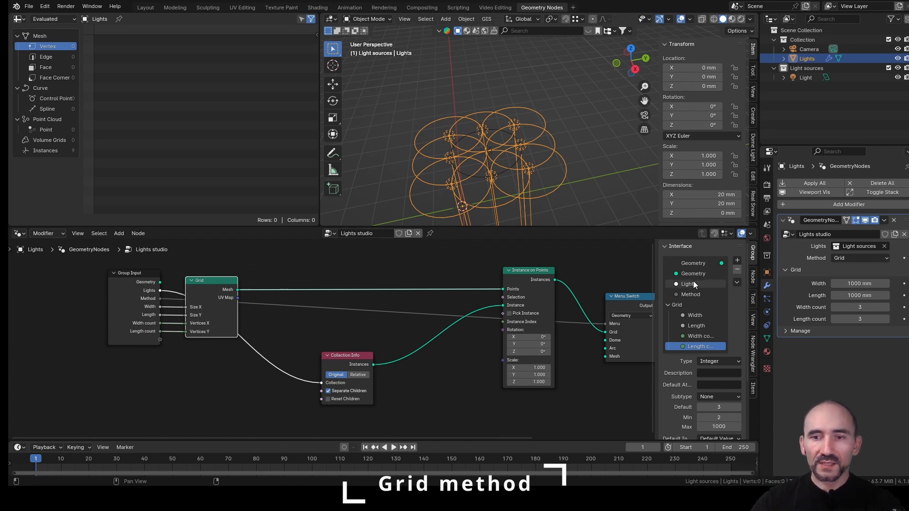
left_click(283, 279)
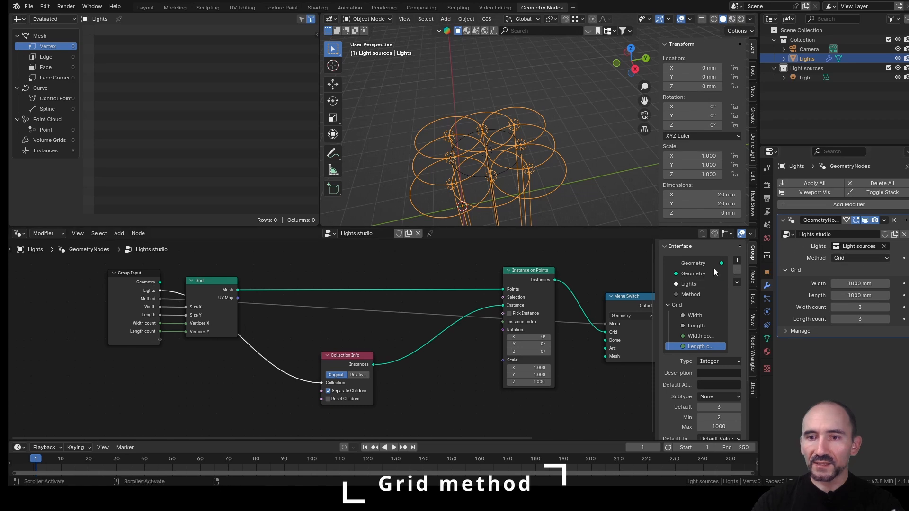
Add a group input named Sources below Method and set its type to Menu.
left_click(697, 293)
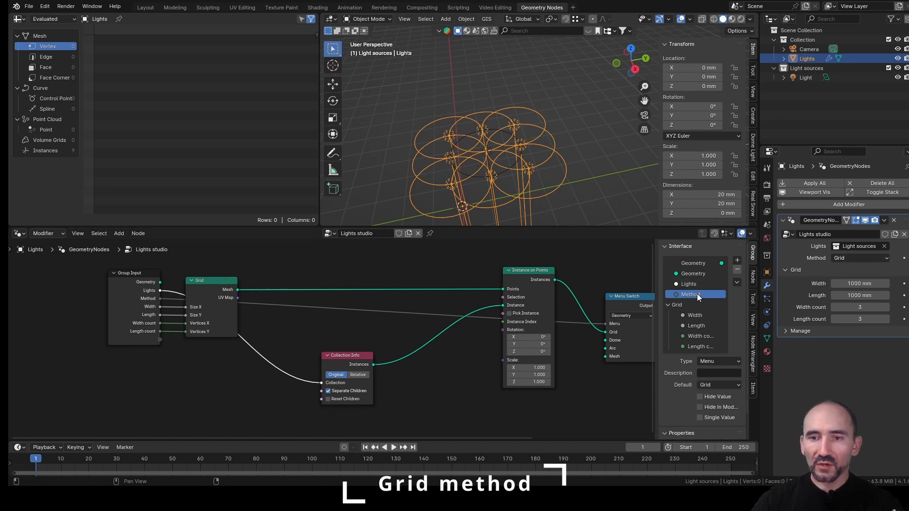
left_click(738, 260)
left_click(746, 267)
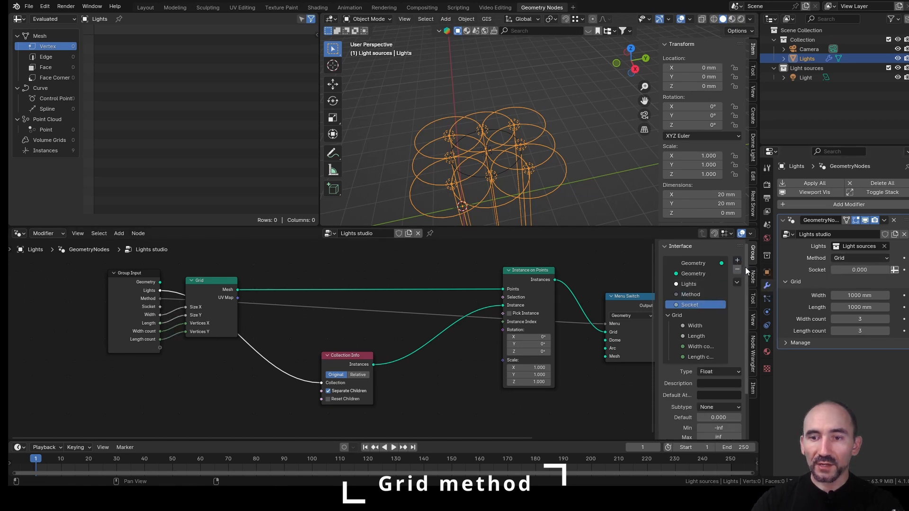
double_click(695, 306)
type("Sources")
left_click(709, 372)
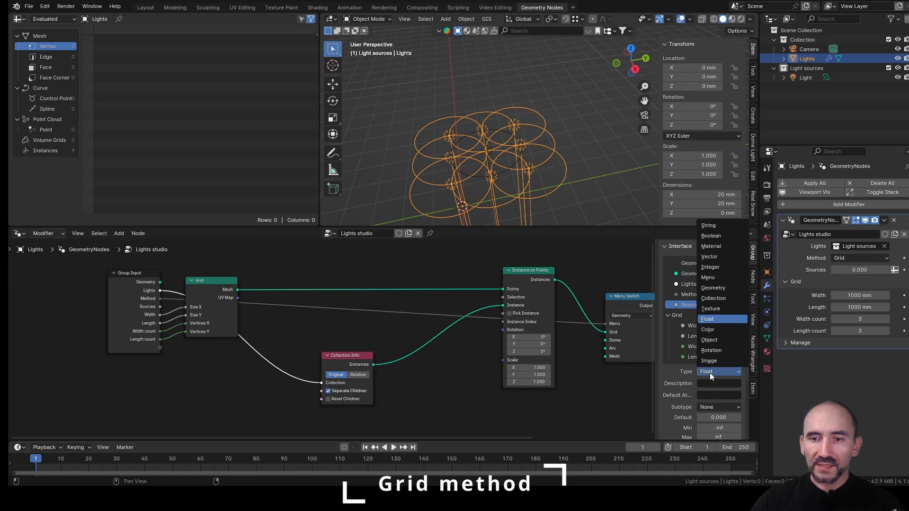
left_click(709, 278)
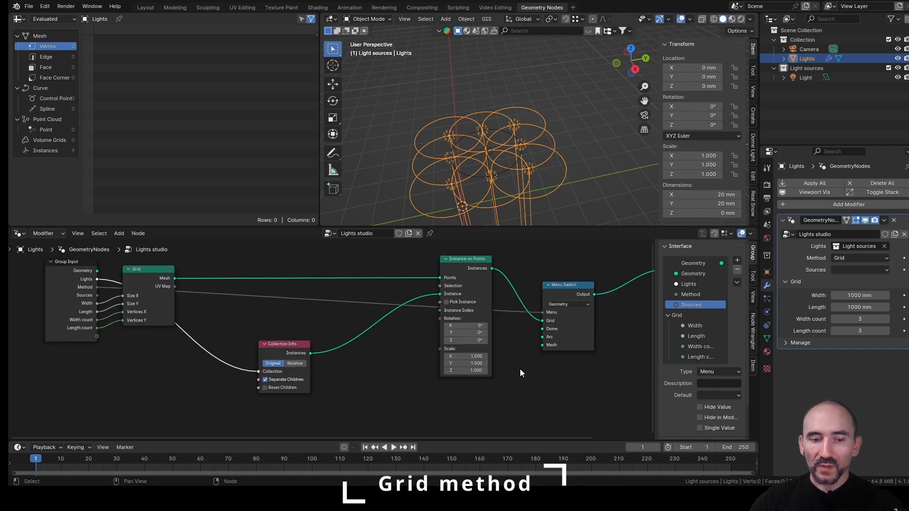
Add a second Menu Switch node, link its Menu socket to the Sources group input, and place it beside Collection Info.
key("F3")
type("menus")
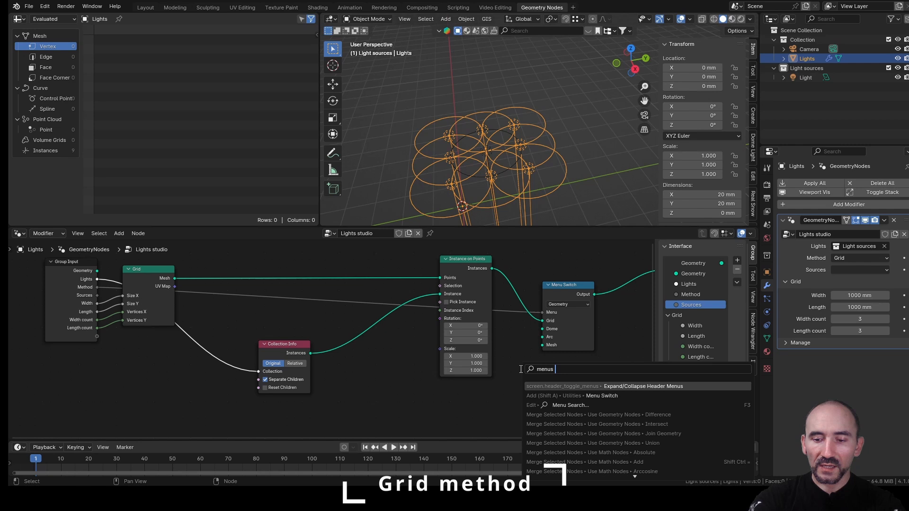
key("Down")
key("Return")
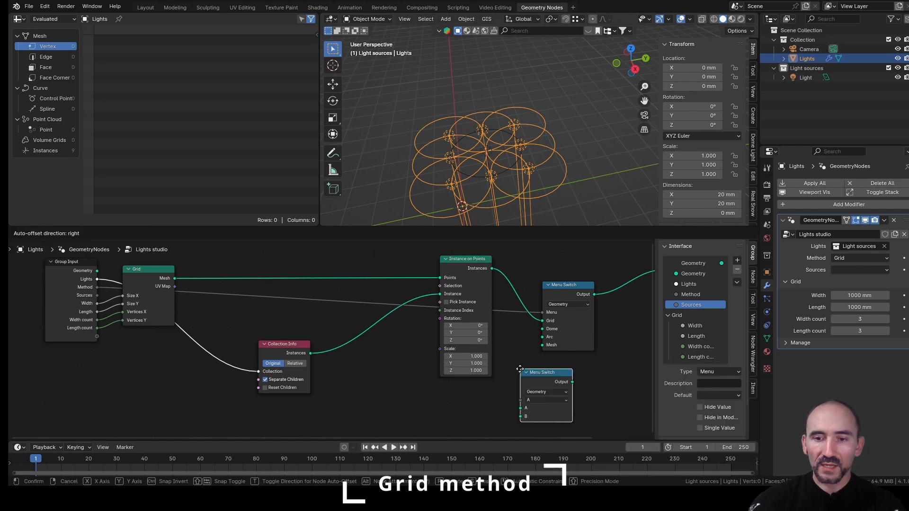
left_click(521, 372)
left_click_drag(521, 400, 97, 295)
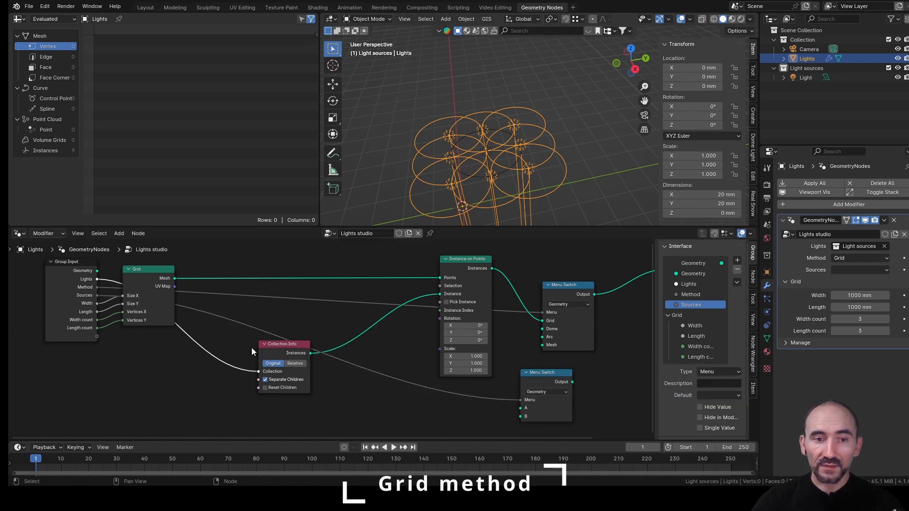
left_click_drag(547, 374, 387, 362)
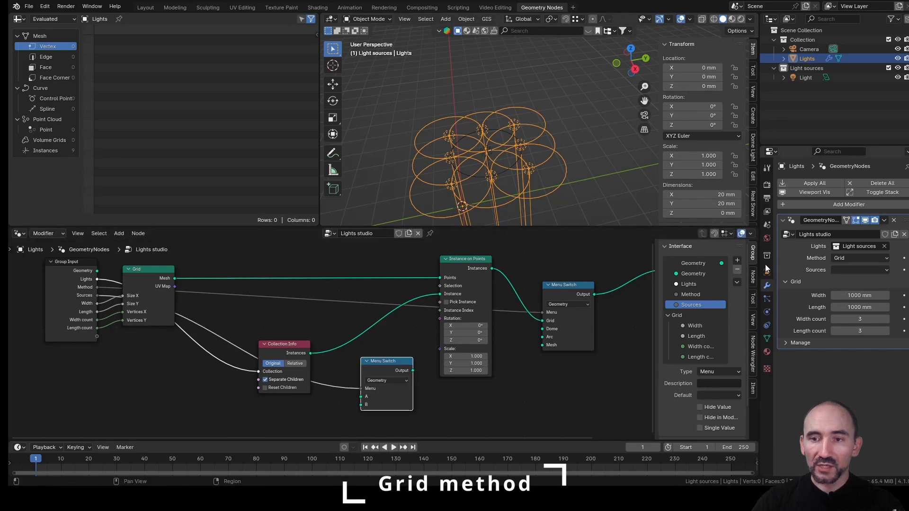
Rename the new Menu Switch's items to Vertices and Faces, and move the node between Grid and Instance on Points.
left_click(753, 278)
double_click(687, 333)
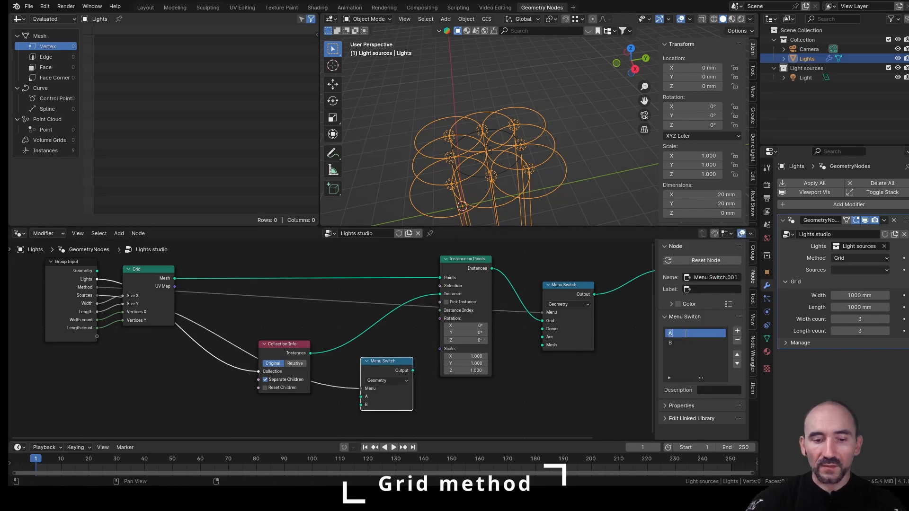
type("Vertices")
key("Return")
double_click(689, 343)
type("Faces")
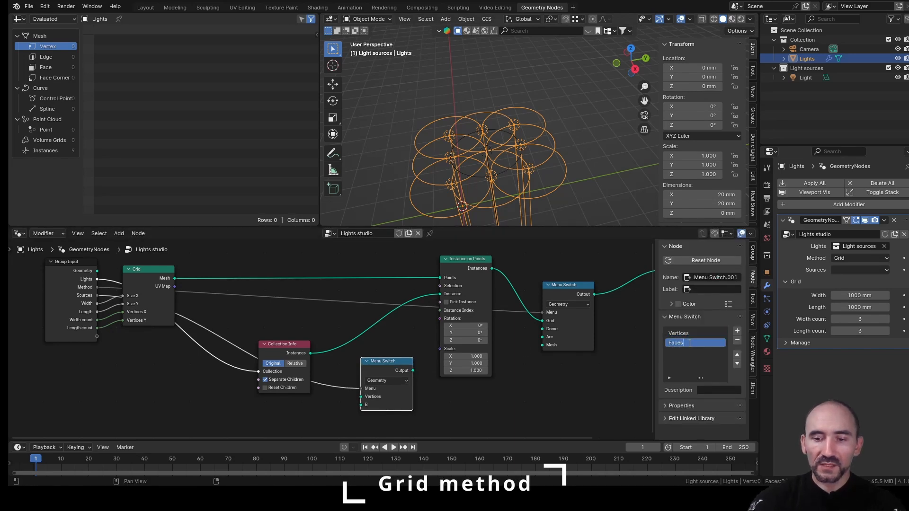
key("Return")
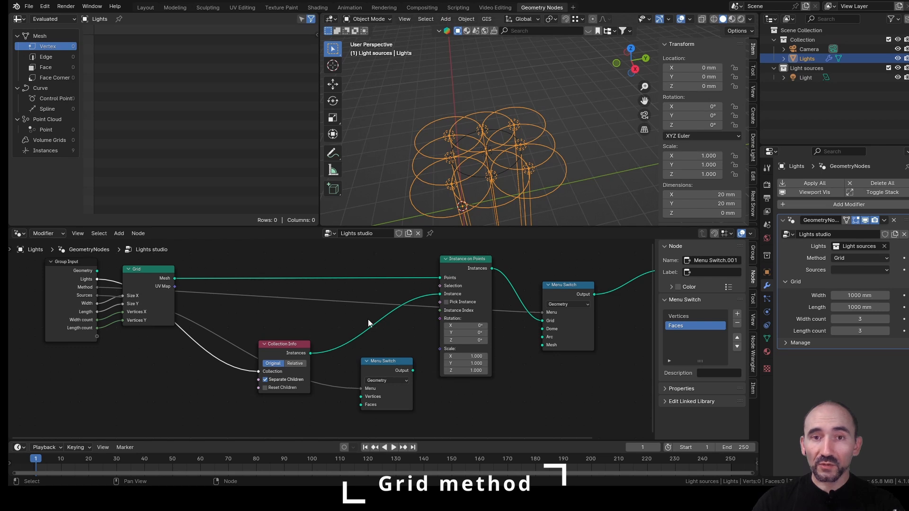
scroll(288, 327, "left", 5)
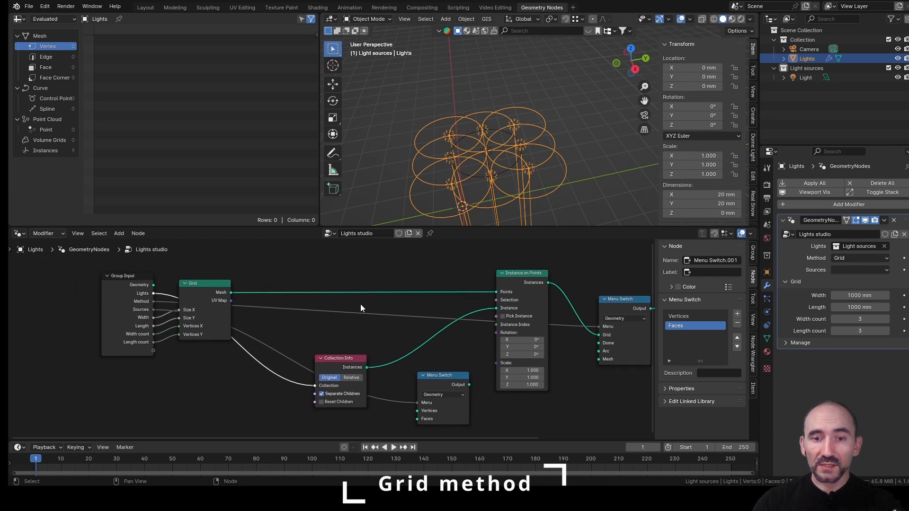
left_click_drag(432, 387, 382, 296)
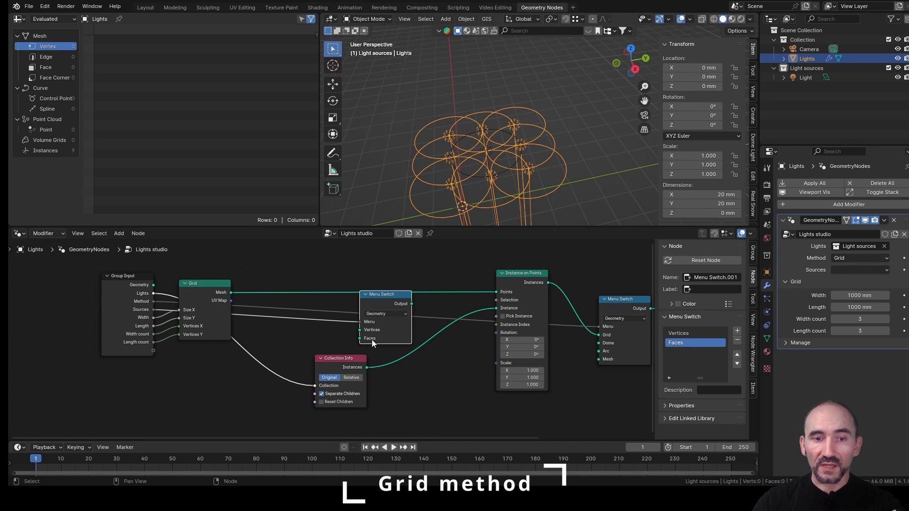
Try linking the Grid node's Mesh output directly to the new Menu Switch's Vertices and Faces inputs.
mouse_move(232, 294)
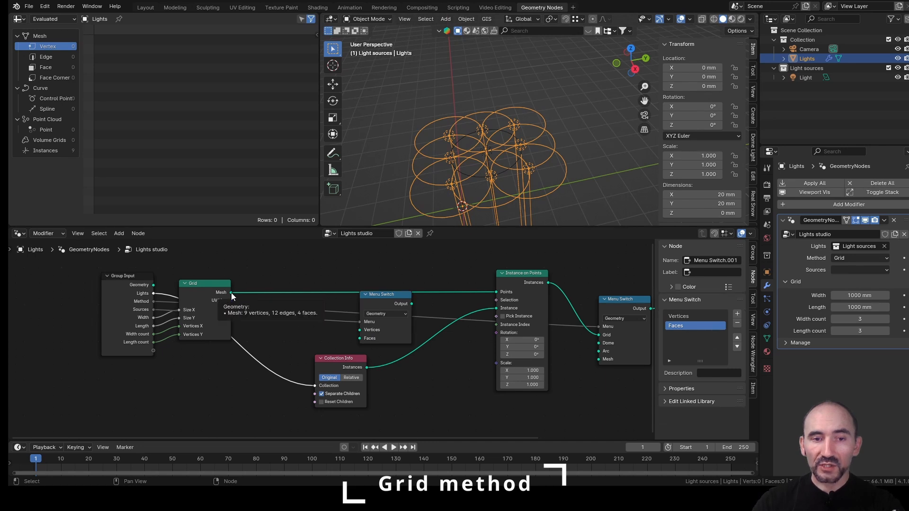
left_click_drag(231, 293, 361, 334)
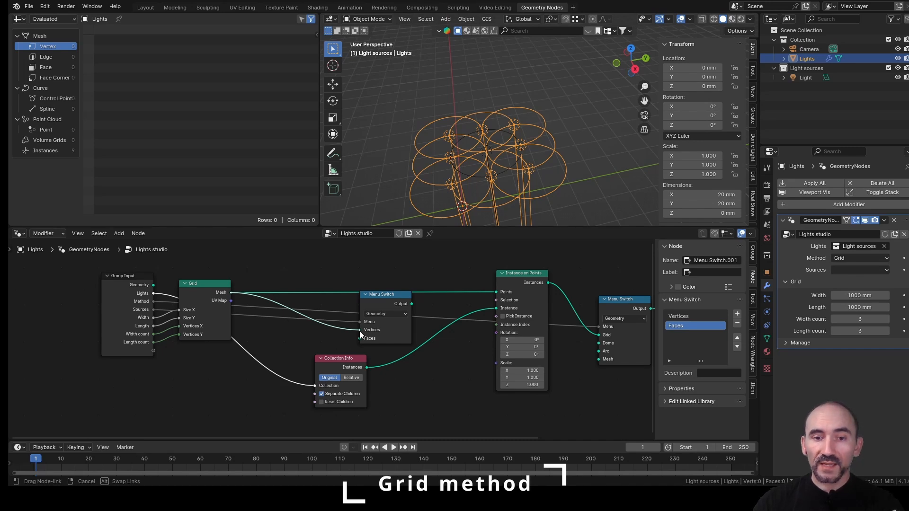
left_click_drag(360, 332, 360, 340)
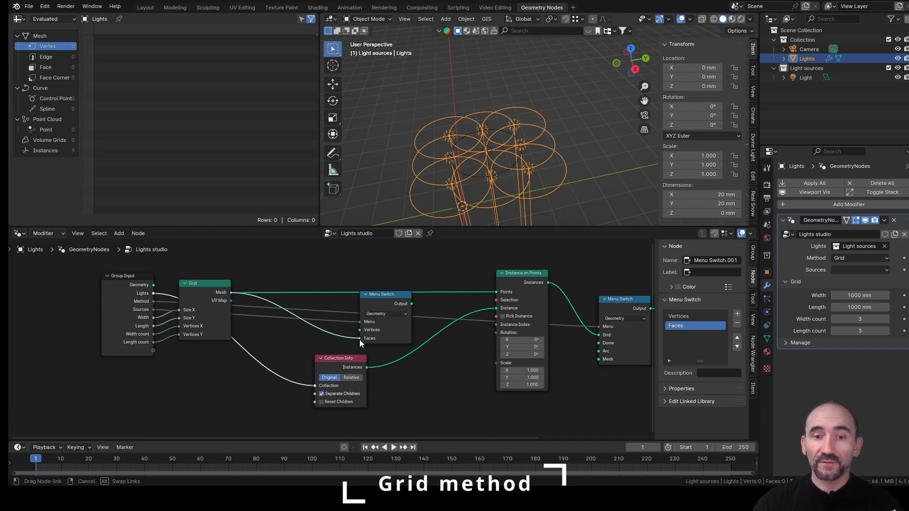
left_click_drag(359, 339, 354, 340)
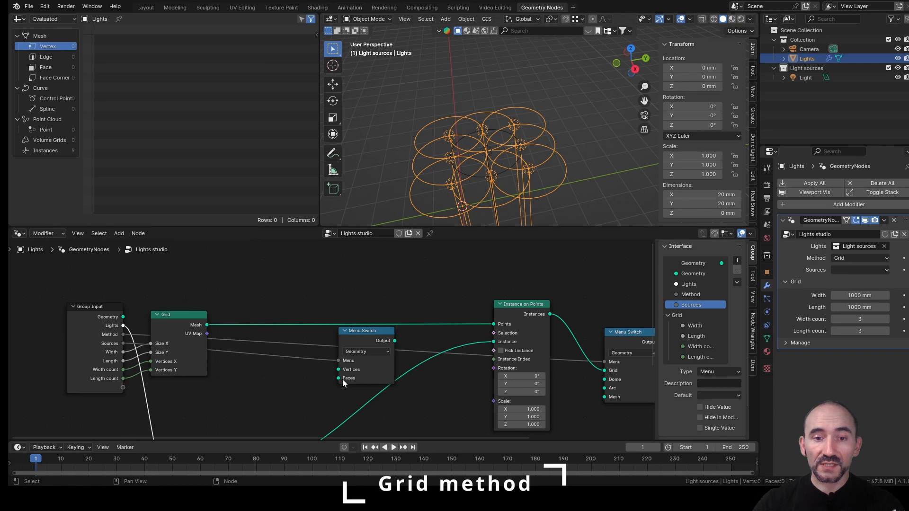
Add a Store Named Attribute node above the Grid node, fed by its Mesh output, with the data type set to Vector.
middle_click_drag(257, 357, 291, 345)
key("F3")
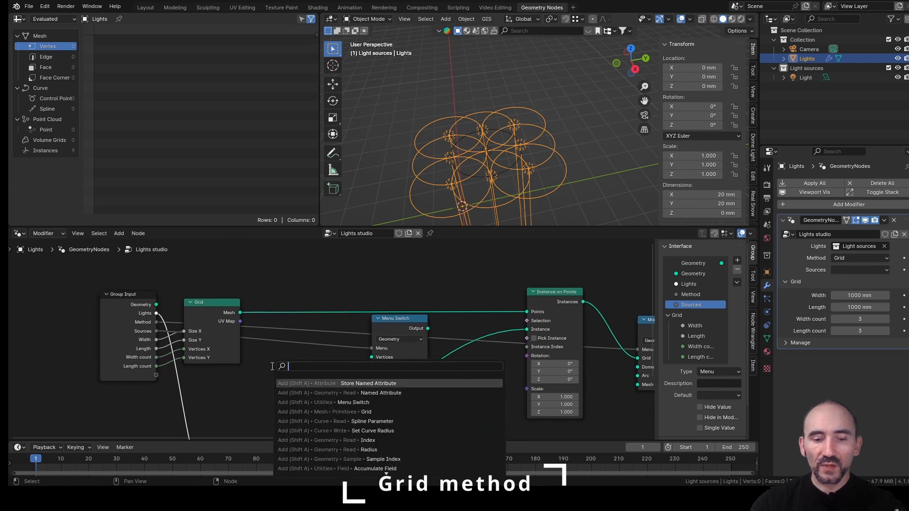
type("store named")
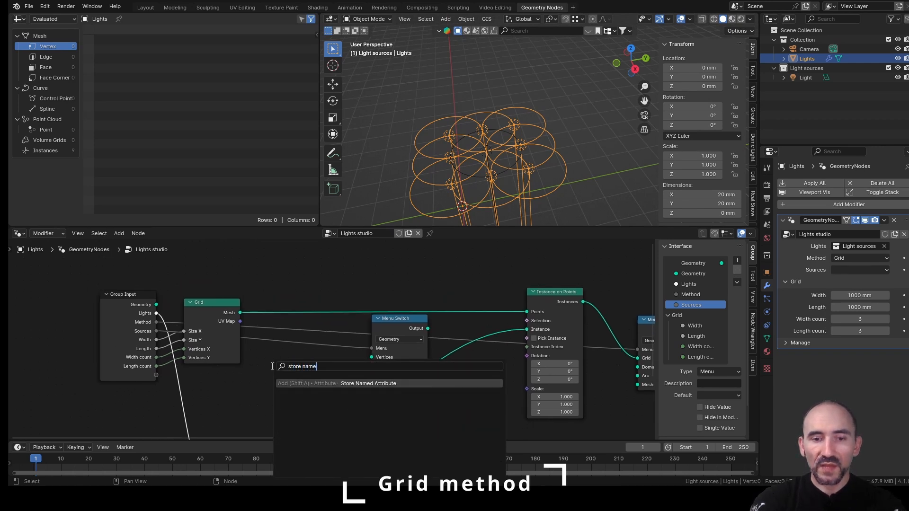
key("Return")
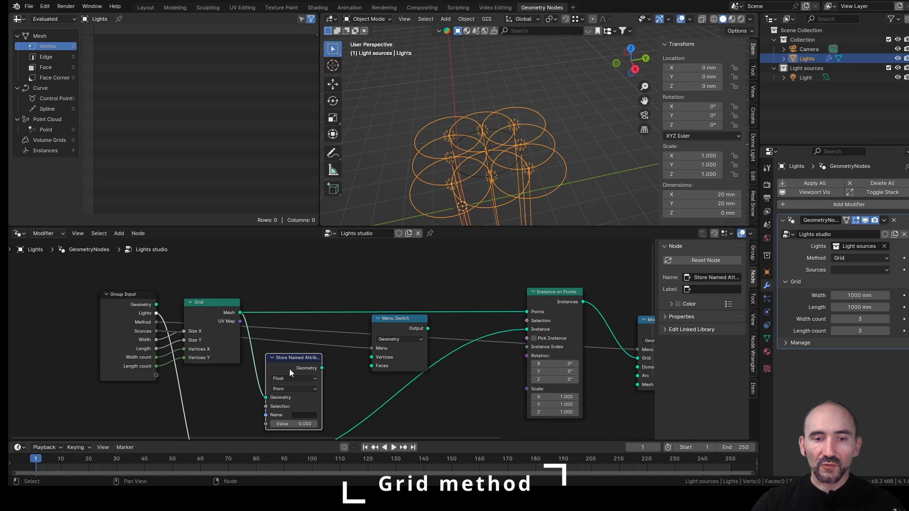
left_click(313, 269)
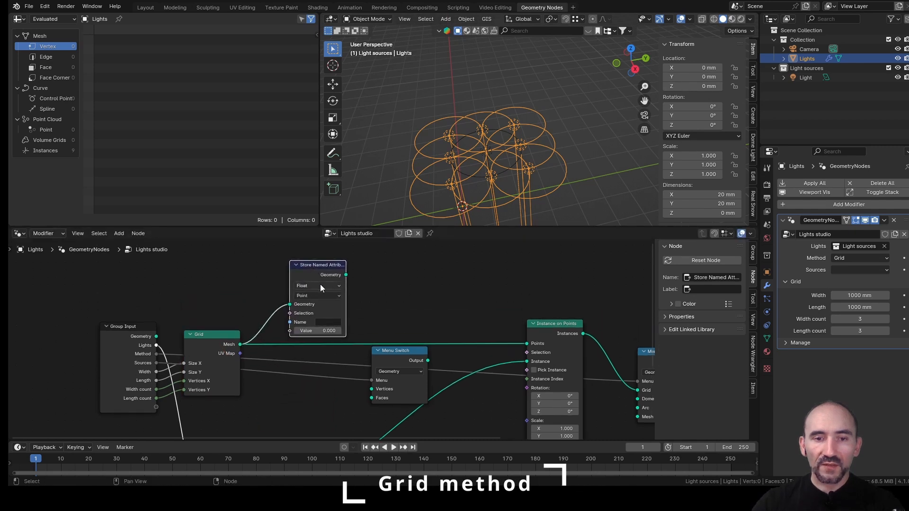
left_click(320, 286)
left_click(319, 323)
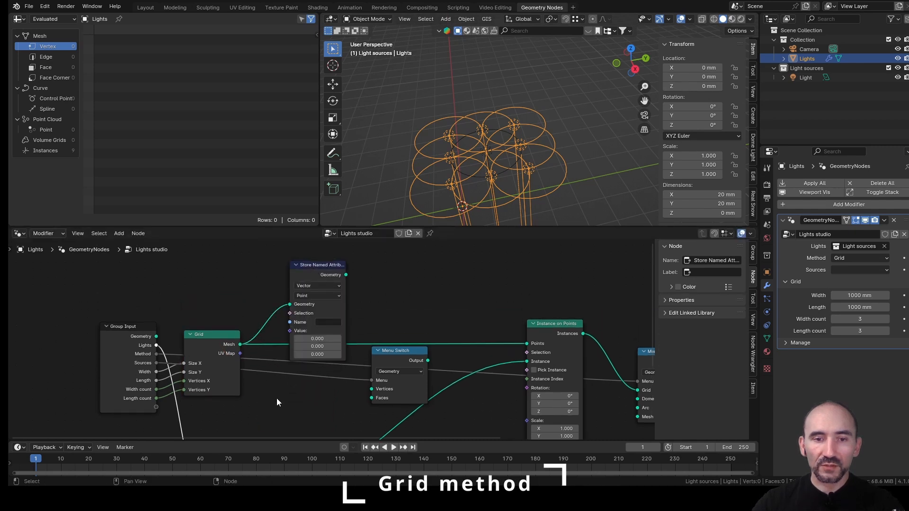
Add a Normal node and connect it to the Value input of Store Named Attribute.
key("F3")
type("normal")
key("Return")
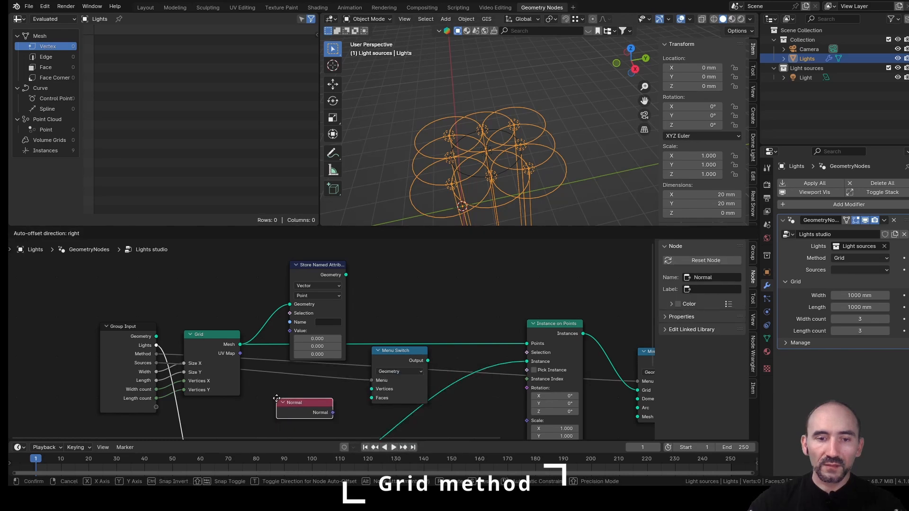
left_click(278, 399)
left_click_drag(333, 414, 289, 332)
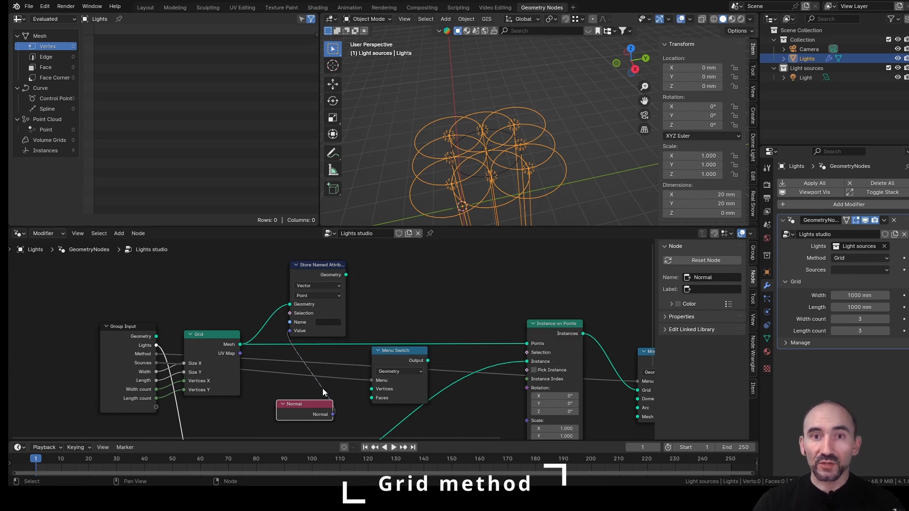
Add a String node below the Grid node and set its value to v_normal.
middle_click_drag(319, 386, 352, 318)
left_click(278, 360)
key("shift+a")
type("string")
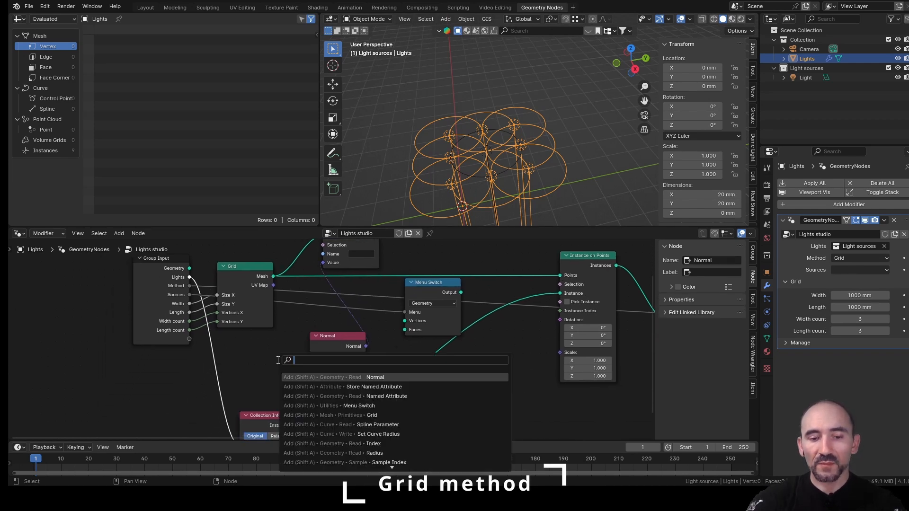
key("Return")
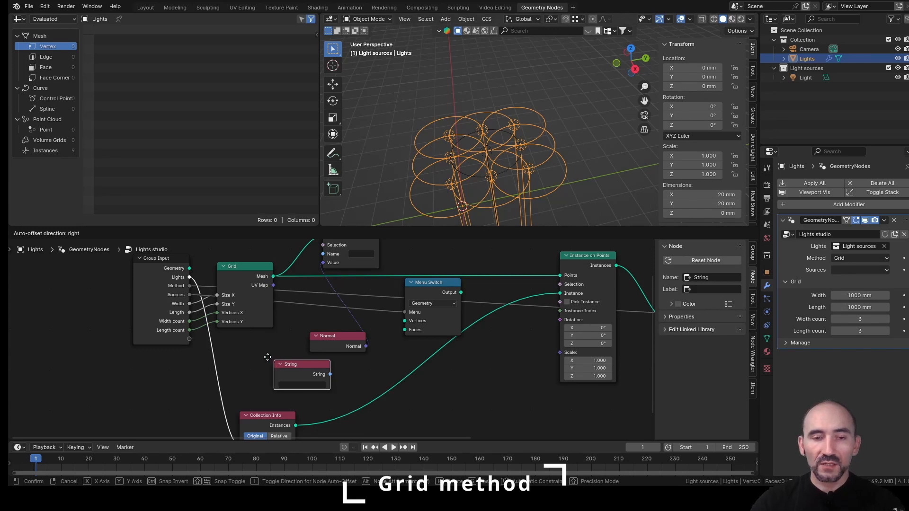
left_click(223, 340)
type("v_")
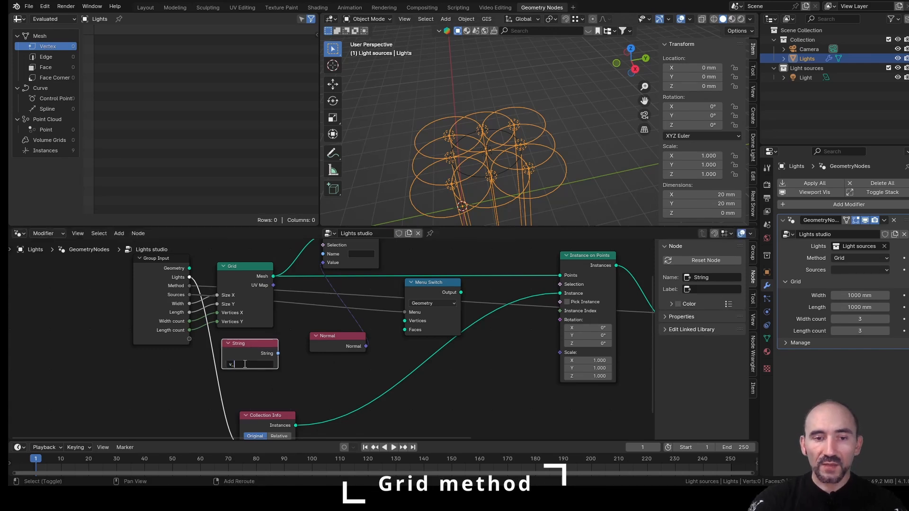
type("normal")
key("Return")
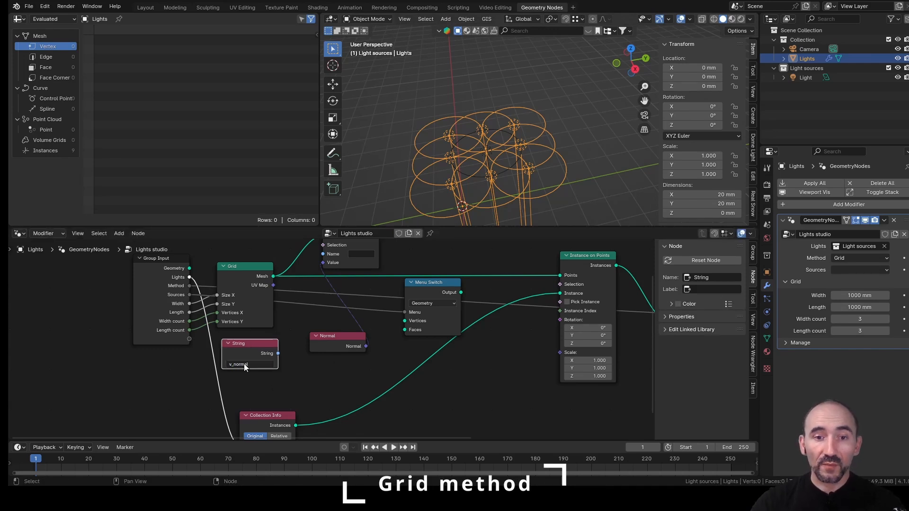
Connect the String node's output to the Name input of Store Named Attribute.
middle_click_drag(278, 353, 260, 388)
left_click_drag(260, 387, 306, 288)
left_click(339, 297)
middle_click_drag(339, 297, 382, 338)
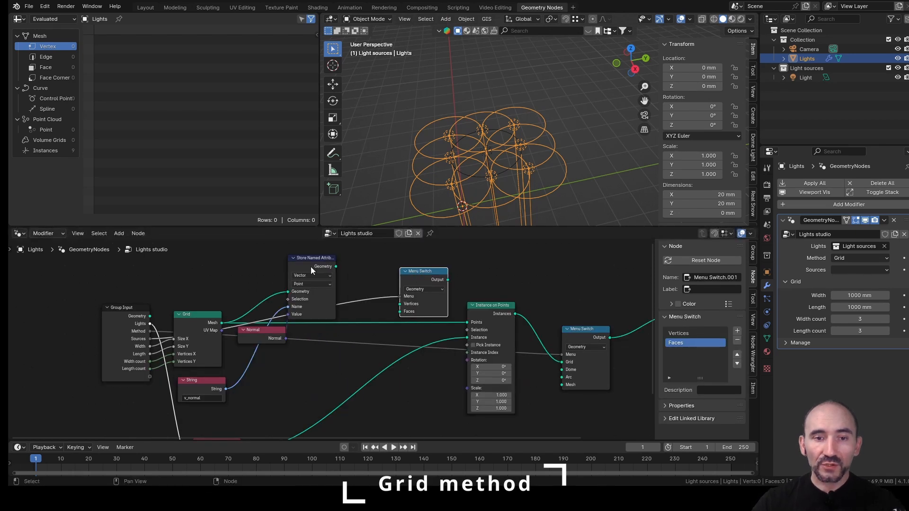
Duplicate the Store Named Attribute node, place the copy lower in the tree, and link the Grid node's Mesh output to its Geometry input.
left_click(310, 267)
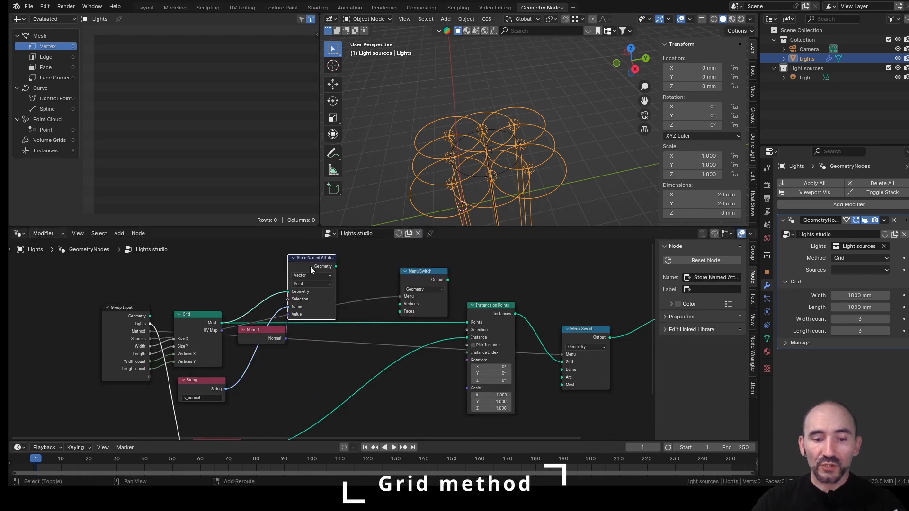
key("shift+d")
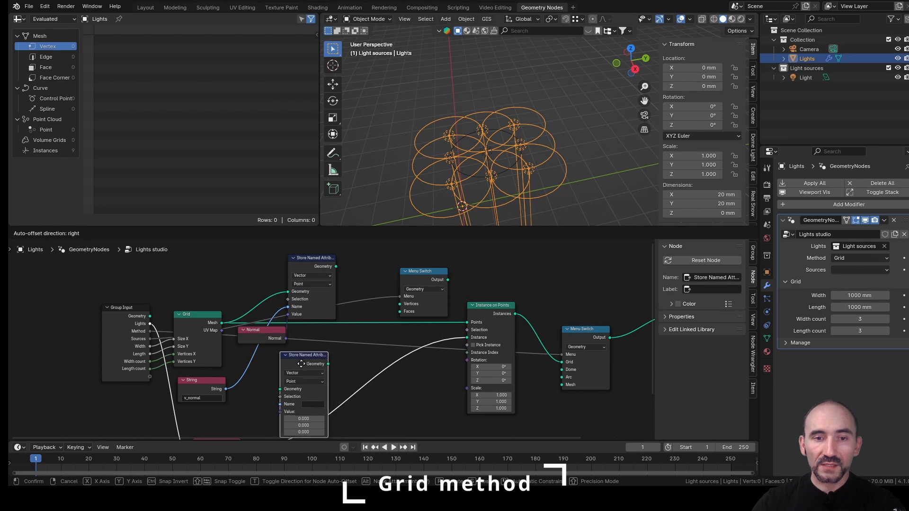
left_click(435, 388)
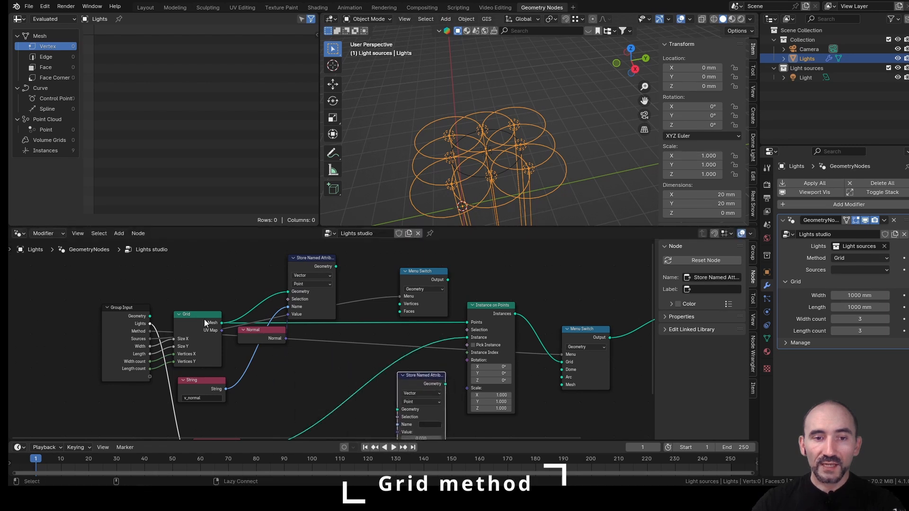
mouse_move(203, 320)
right_mouse_down("alt")
mouse_move(289, 377)
mouse_move(432, 376)
right_mouse_up("alt")
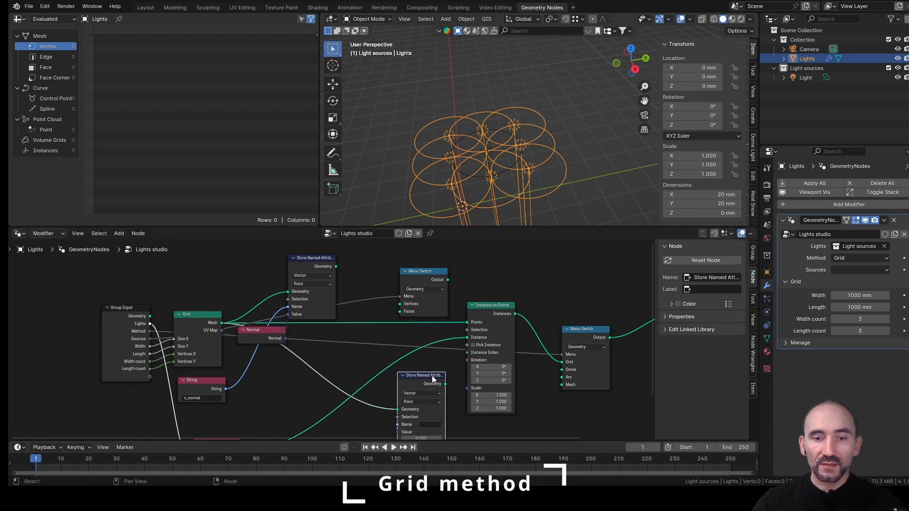
Set the duplicated Store Named Attribute's domain to Face, and connect String to its Name and Normal to its Value.
scroll(426, 372, "down", 1, "shift")
scroll(421, 367, "up", 1)
scroll(422, 353, "down", 3, "shift")
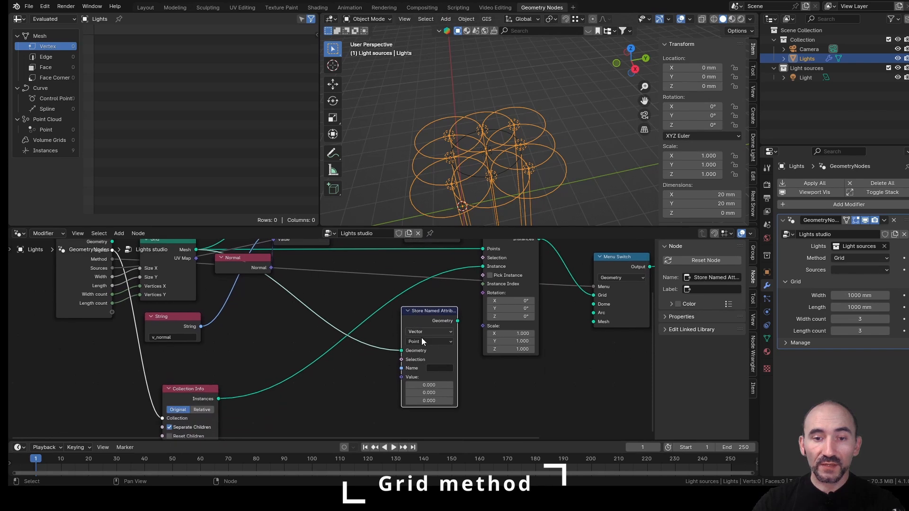
left_click(419, 342)
left_click(417, 379)
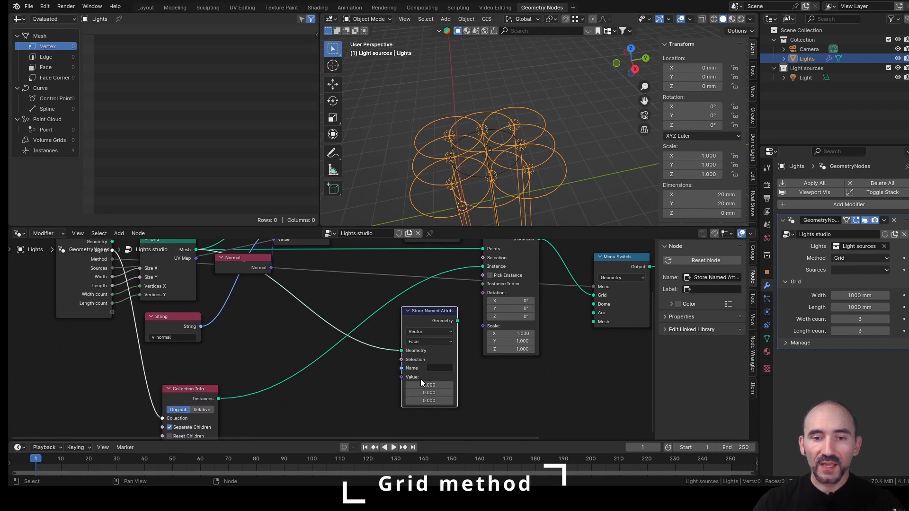
left_click_drag(200, 326, 403, 368)
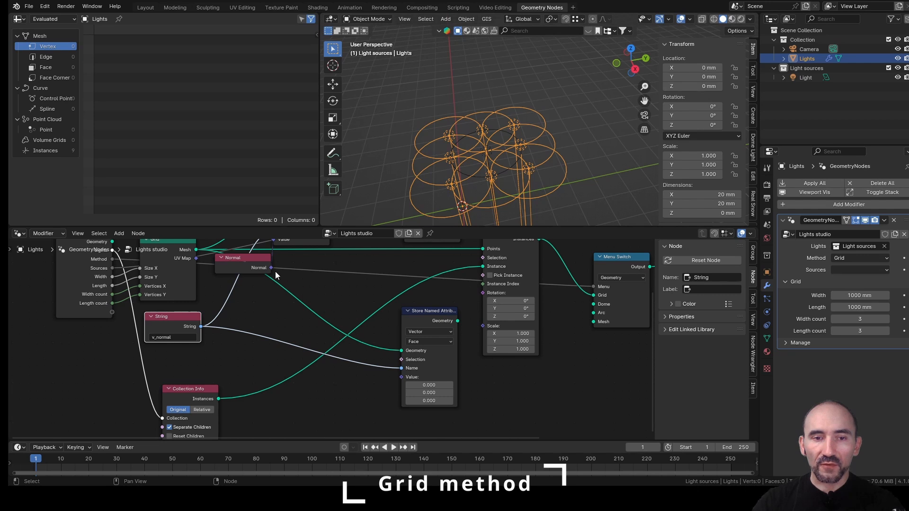
left_click_drag(271, 268, 401, 378)
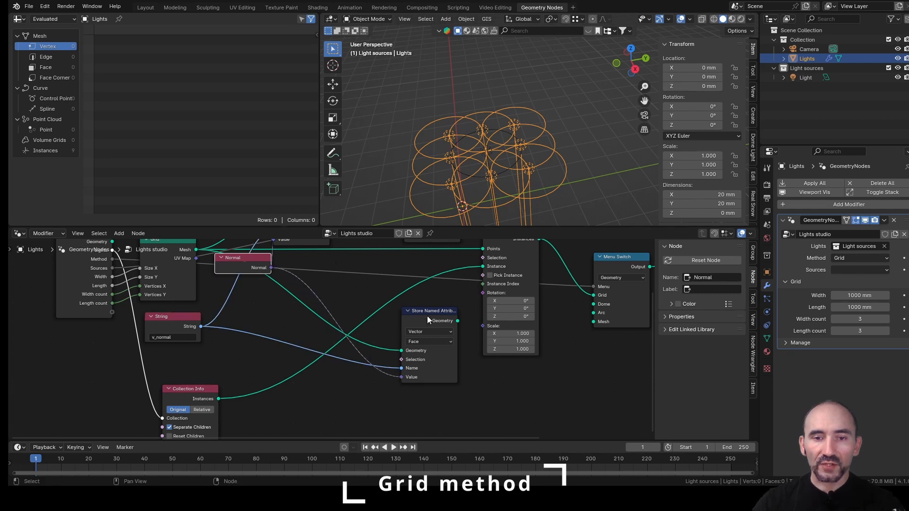
Move the Face-domain Store Named Attribute directly beneath the Point-domain one and align the two nodes.
left_click_drag(420, 314, 303, 277)
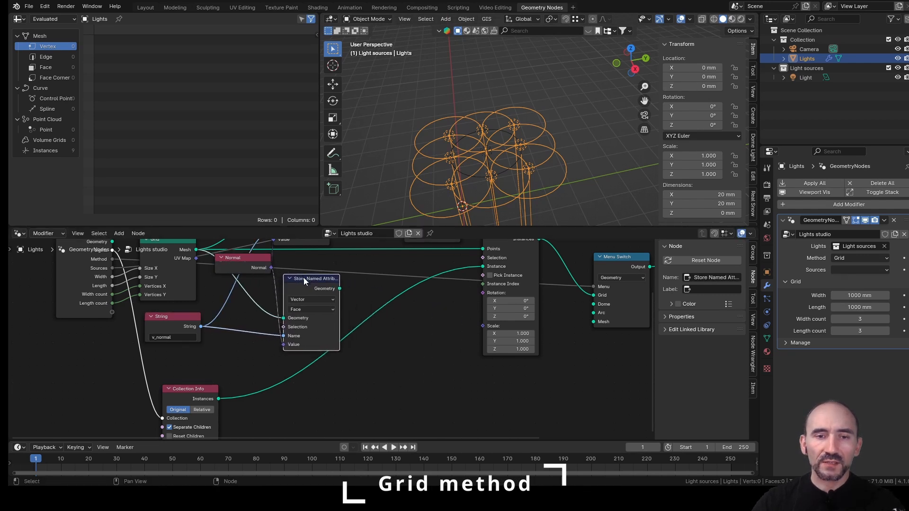
middle_click_drag(303, 278, 312, 350)
left_click_drag(297, 250, 306, 249)
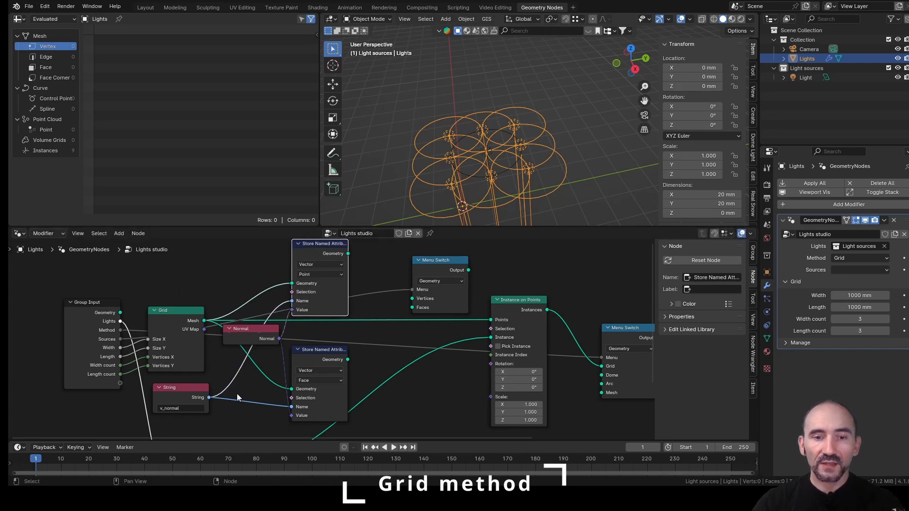
Link the Point-domain Store Named Attribute's Geometry output to the Vertices input of the Vertices/Faces Menu Switch.
left_click(433, 262)
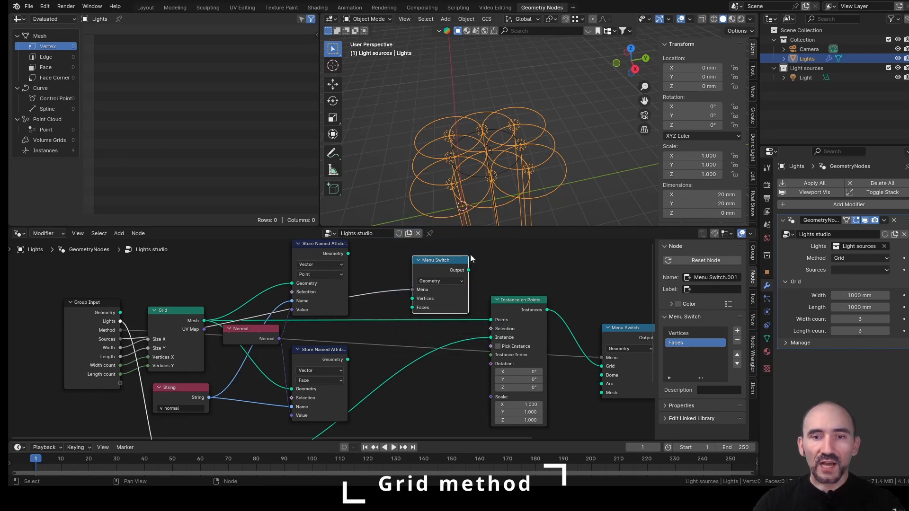
mouse_move(468, 271)
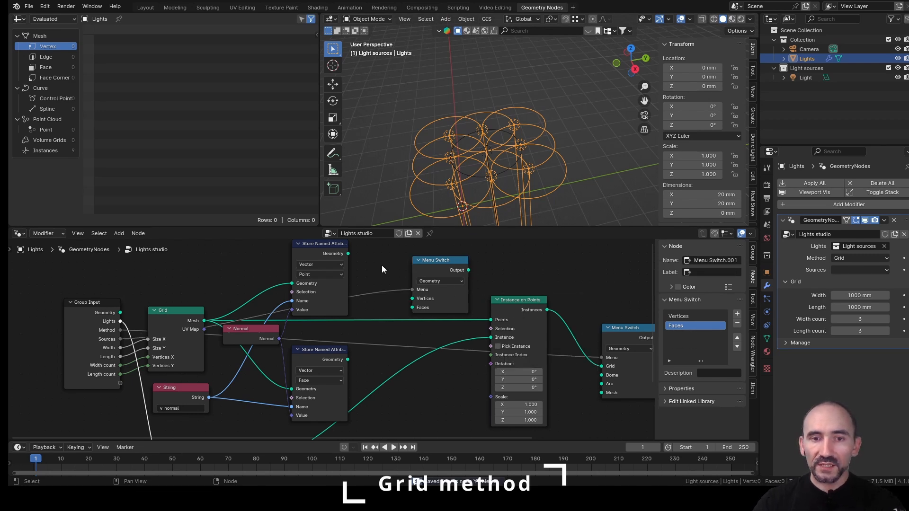
left_click_drag(348, 253, 413, 299)
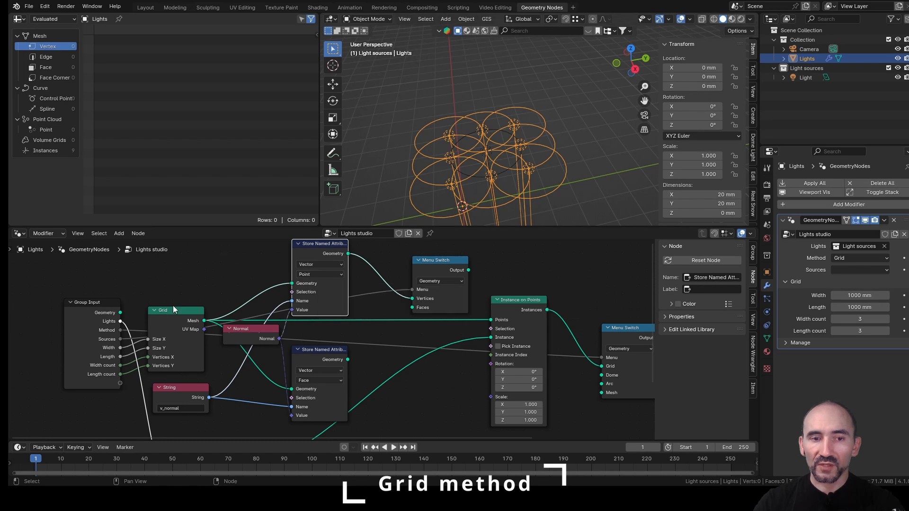
left_click(169, 323)
Add a Mesh to Points node in Faces mode, fed by the Face-domain Store Named Attribute, and save the file.
left_click_drag(309, 351, 302, 353)
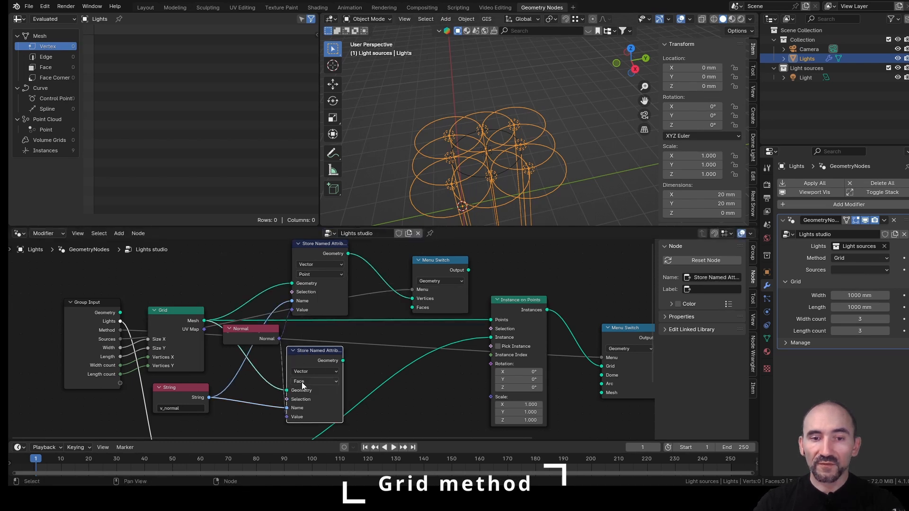
left_click_drag(343, 361, 307, 374)
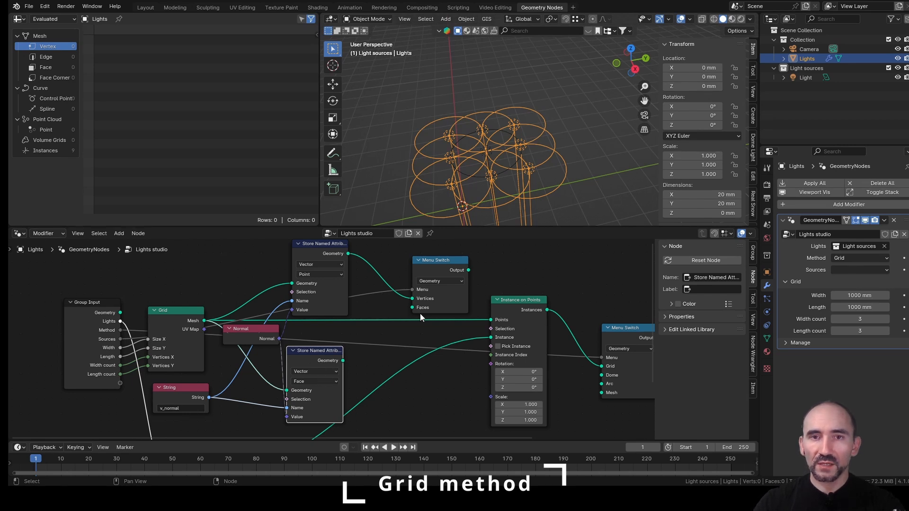
left_click_drag(345, 361, 369, 359)
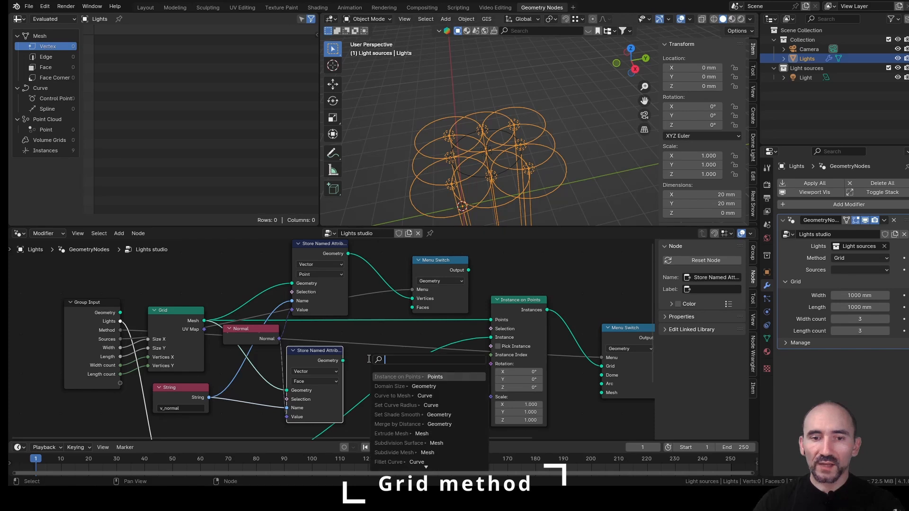
type("mesh to poin")
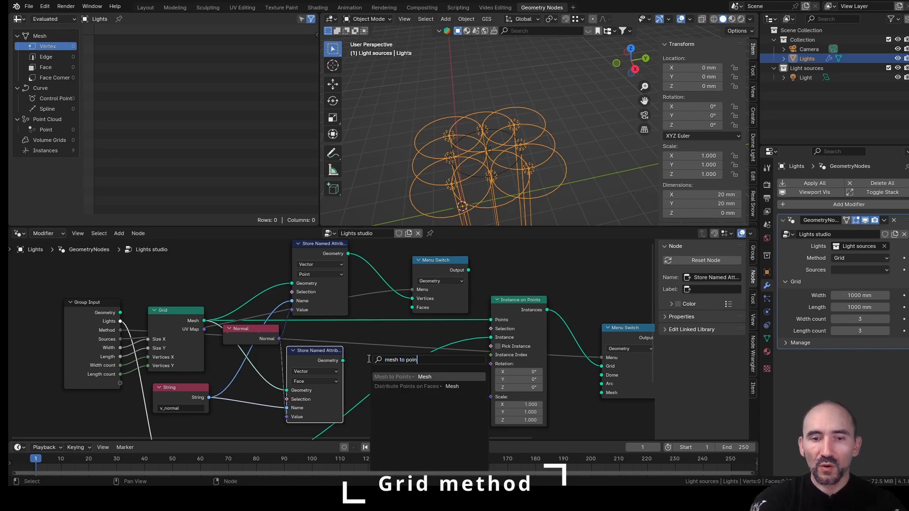
key("Return")
left_click(354, 353)
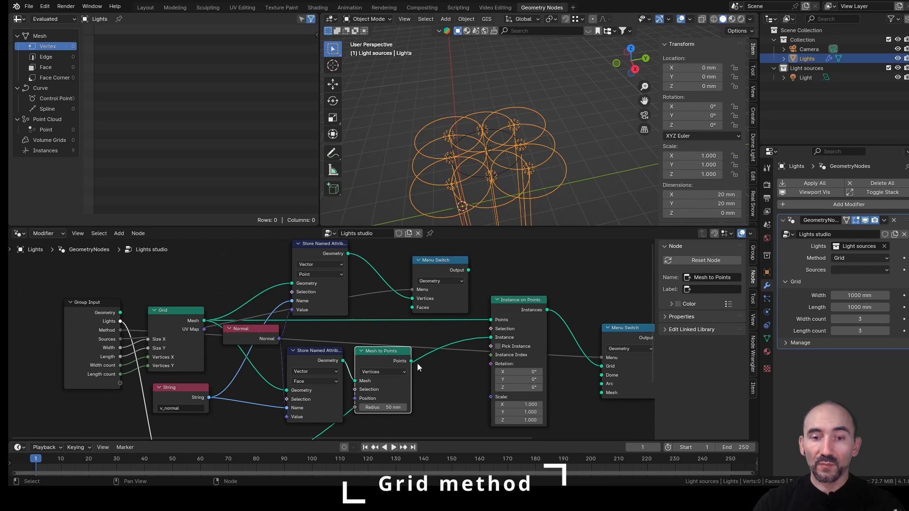
left_click(371, 372)
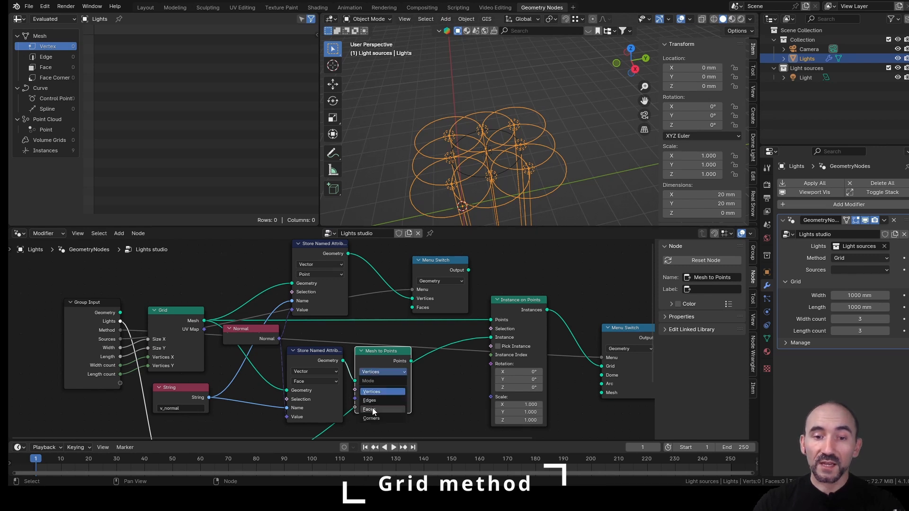
left_click(373, 407)
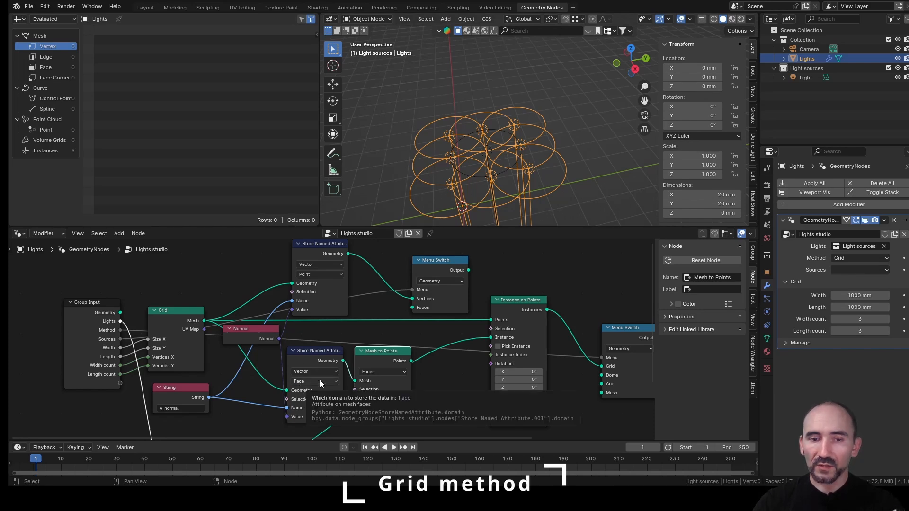
left_click(322, 350)
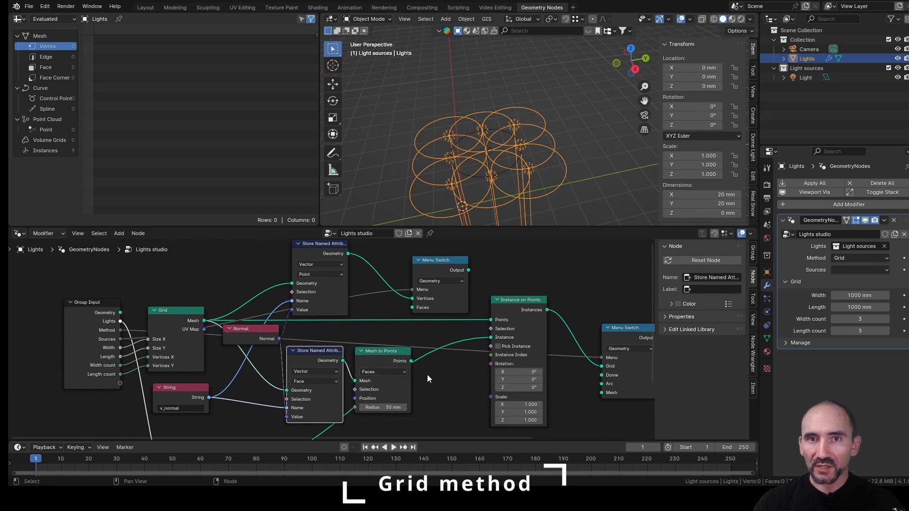
key("ctrl+s")
Link Mesh to Points to the Menu Switch's Faces input, and the switch's output to the Points input of Instance on Points.
left_click_drag(411, 361, 412, 307)
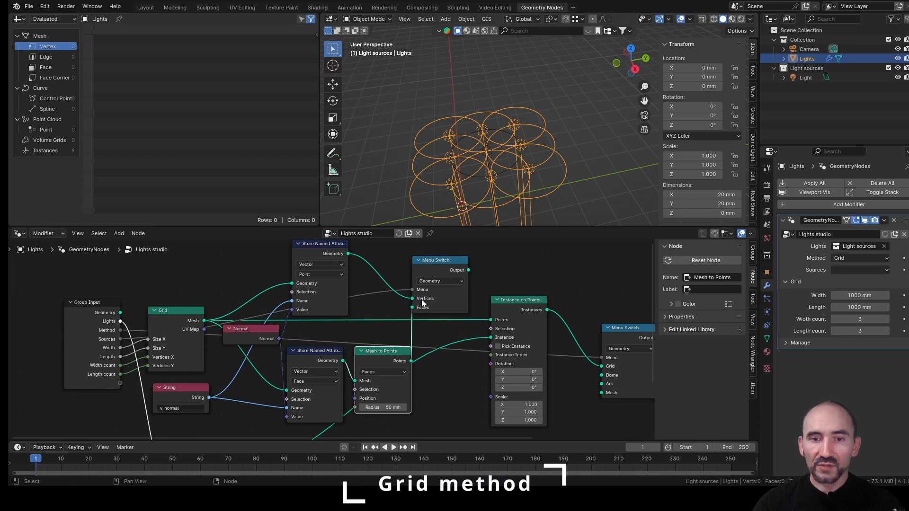
left_click_drag(468, 270, 491, 319)
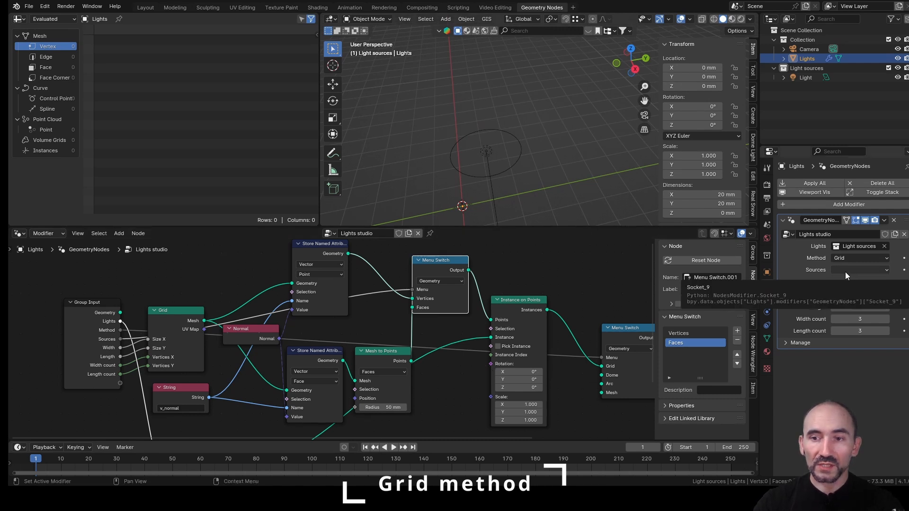
Set the Sources group input's default to Vertices and enable Single Value for it.
left_click(754, 256)
left_click(709, 396)
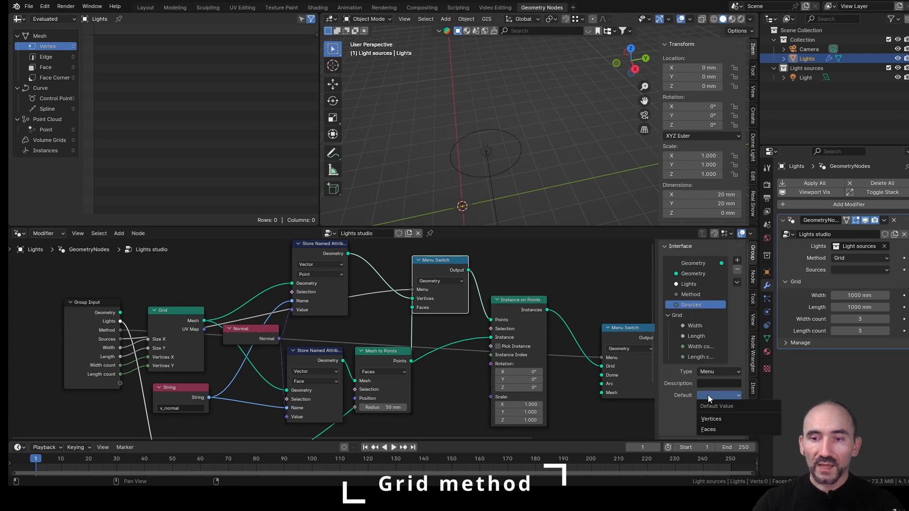
left_click(713, 417)
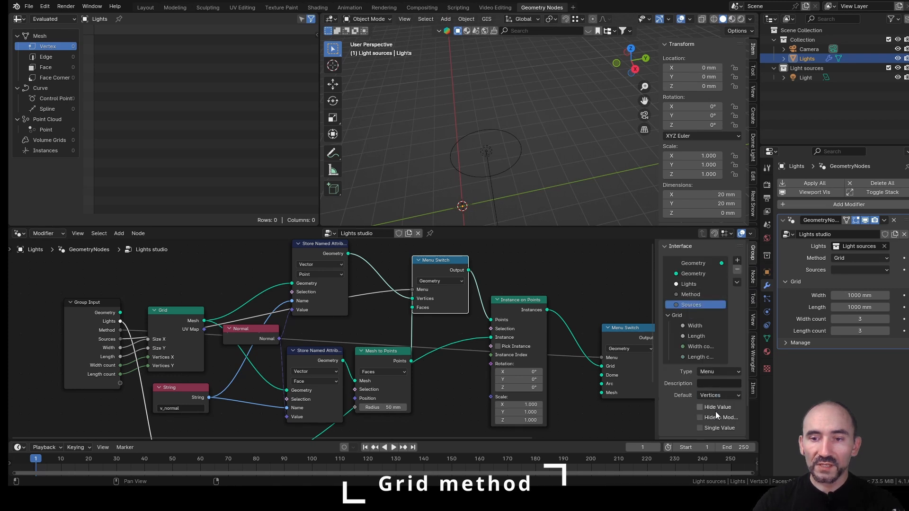
left_click(715, 429)
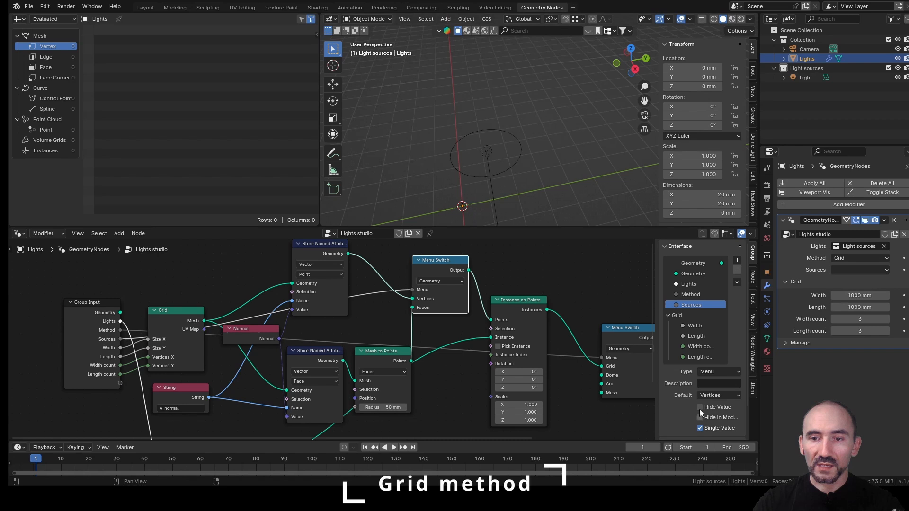
left_click(694, 295)
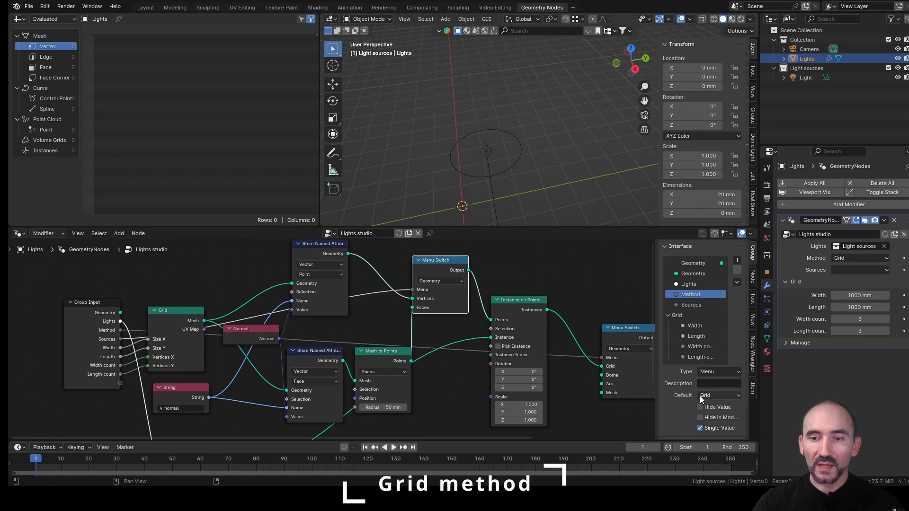
Set Sources to Vertices in the Lights object's modifier and inspect the light grid in the viewport.
left_click(850, 270)
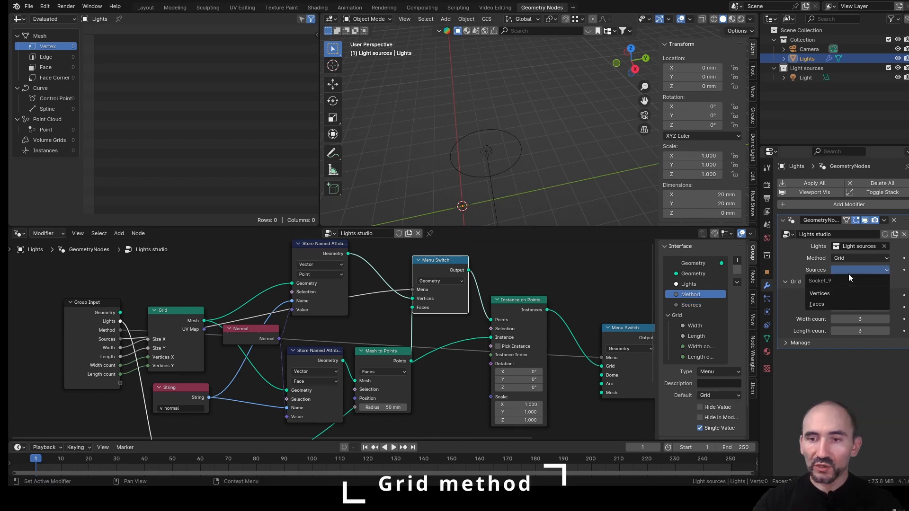
left_click(852, 294)
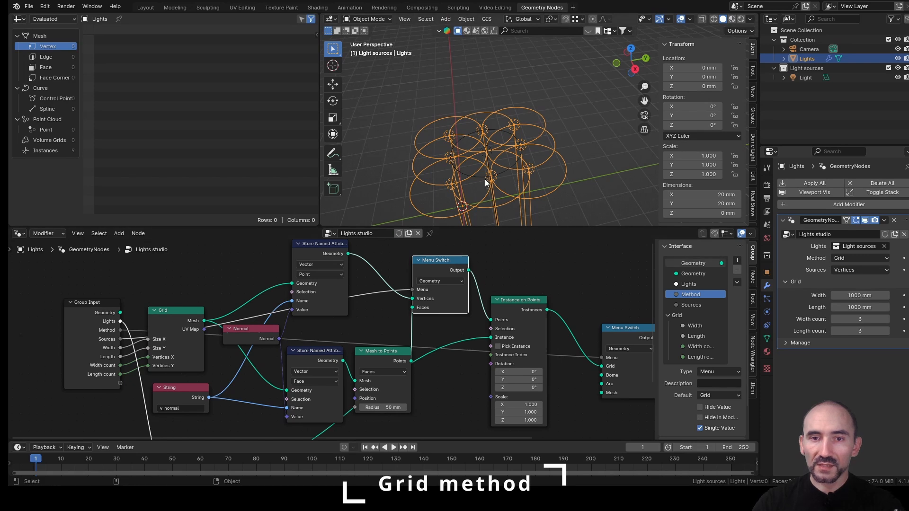
middle_click_drag(485, 179, 572, 130)
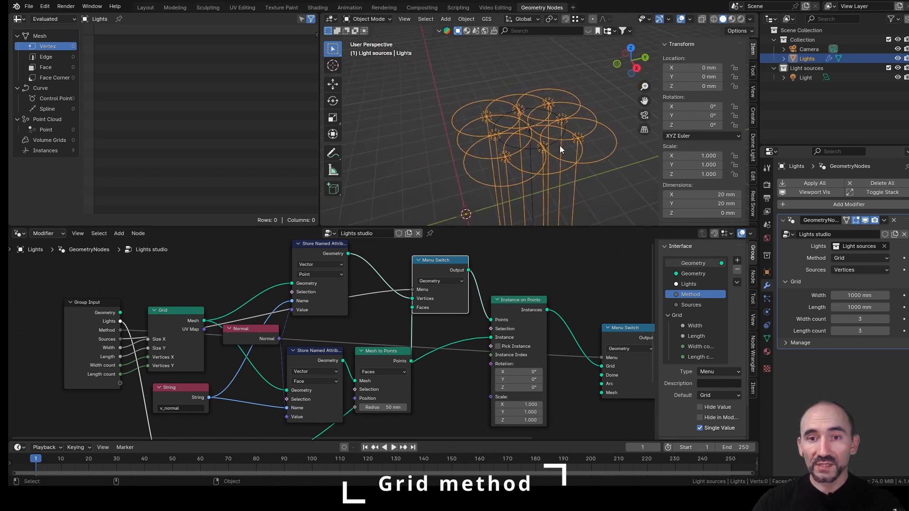
Set Sources to Faces in the Lights object's geometry nodes modifier.
left_click(854, 271)
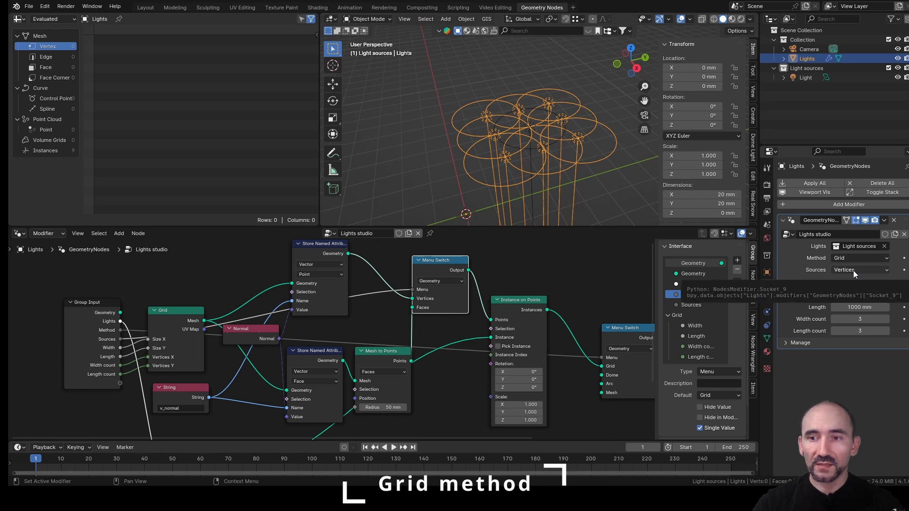
left_click(854, 290)
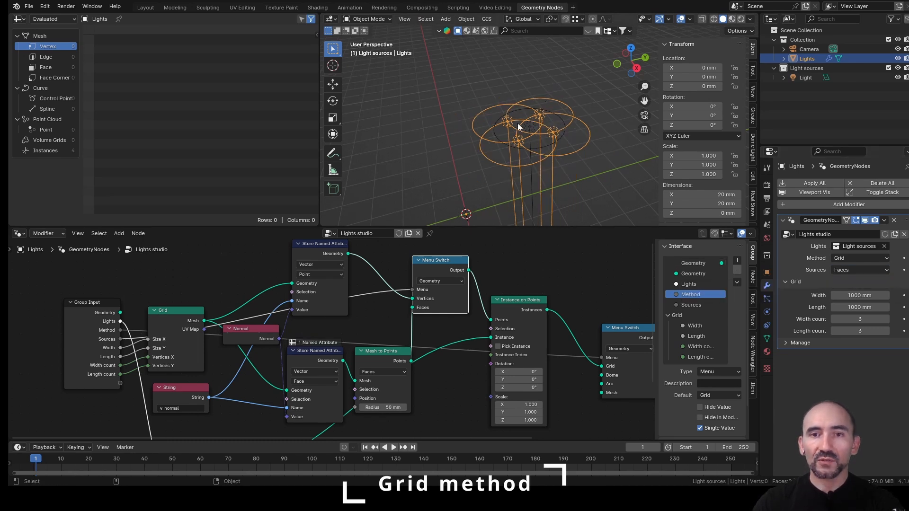
Duplicate the Group Input below Instance on Points, bring Collection Info beside it, and feed its Collection input from the copy's Lights output.
left_click_drag(309, 353, 317, 330)
scroll(208, 316, "down", 2)
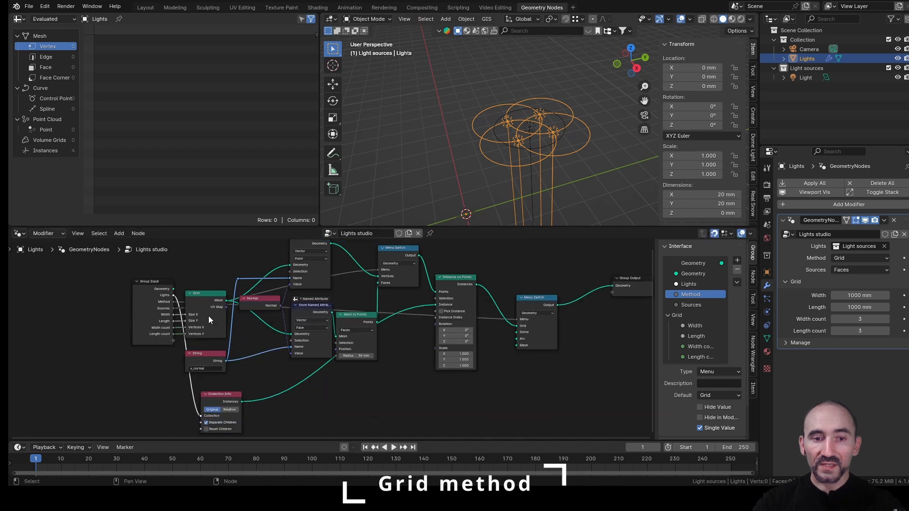
left_click(157, 299)
key("shift+d")
left_click(412, 376)
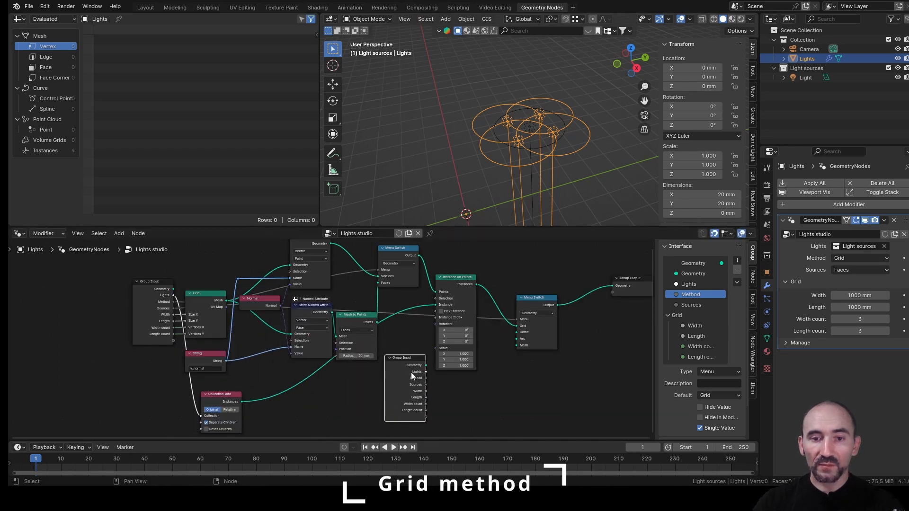
scroll(408, 371, "up", 1)
middle_click_drag(408, 372, 402, 334)
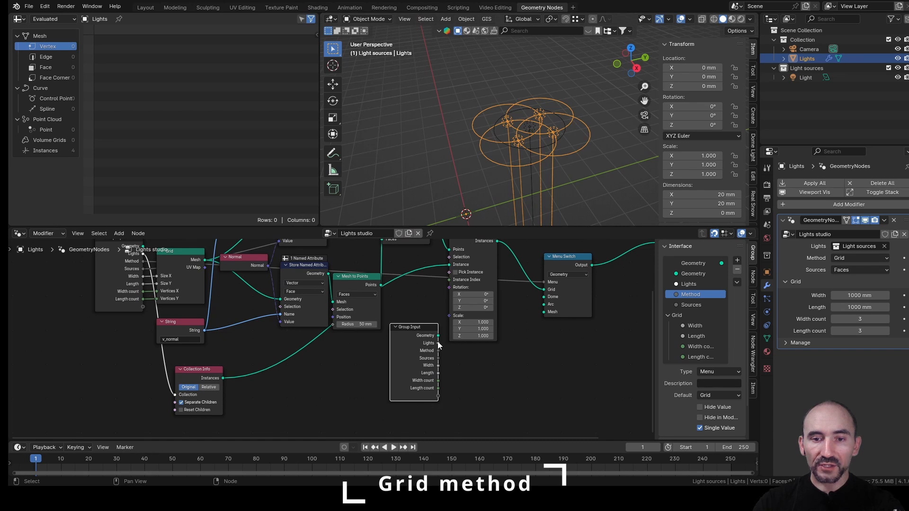
left_click_drag(438, 342, 476, 327)
Spread out the end of the node tree, moving Instance on Points, Collection Info, its Group Input, the Method Menu Switch and Group Output further right.
middle_click_drag(494, 289, 356, 375)
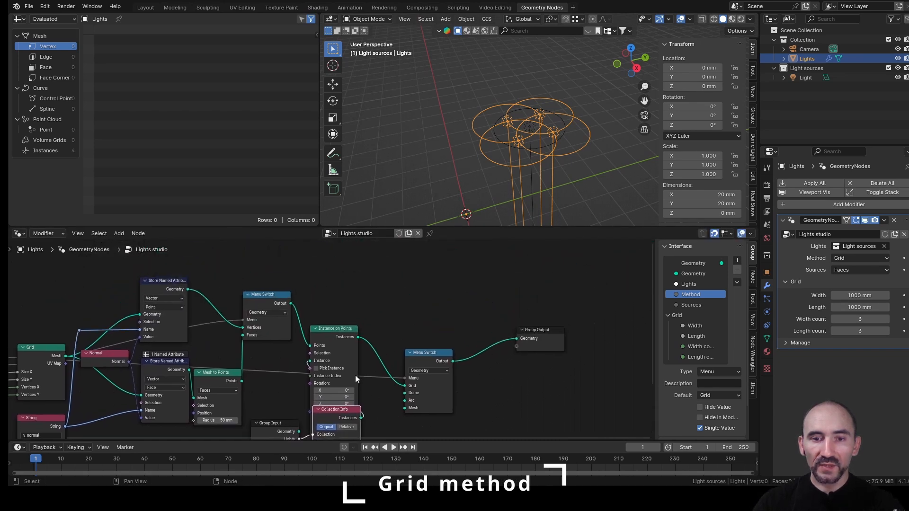
left_click_drag(326, 326, 455, 419)
middle_click_drag(431, 384, 426, 317)
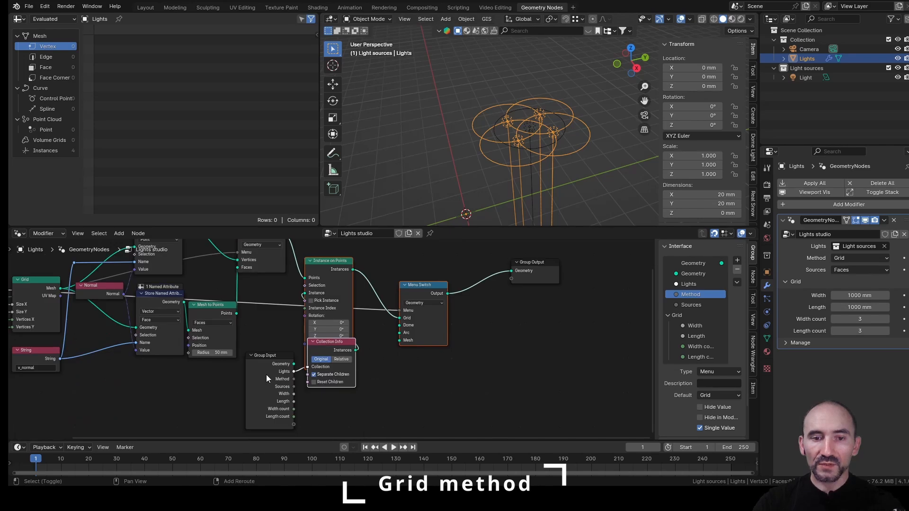
left_click(266, 374, "shift")
left_click_drag(266, 374, 389, 354)
middle_click_drag(472, 314, 466, 386)
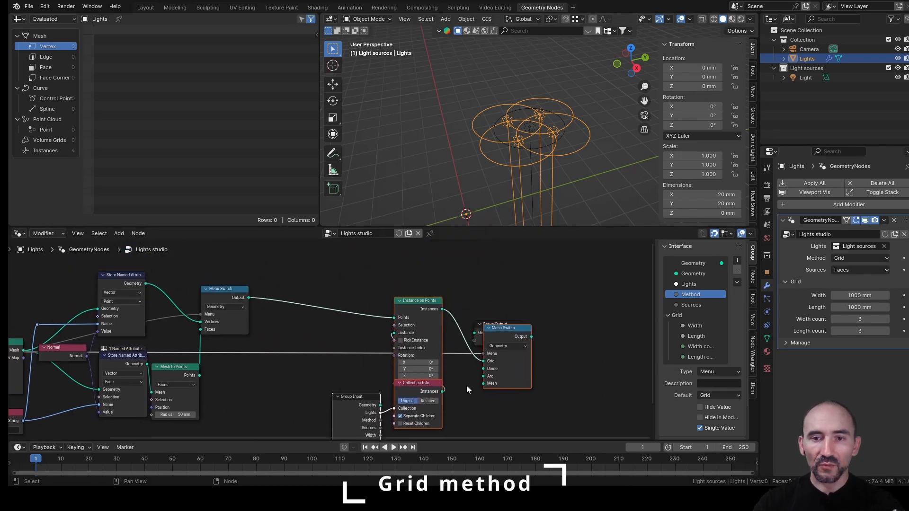
left_click(468, 385)
left_click(503, 328)
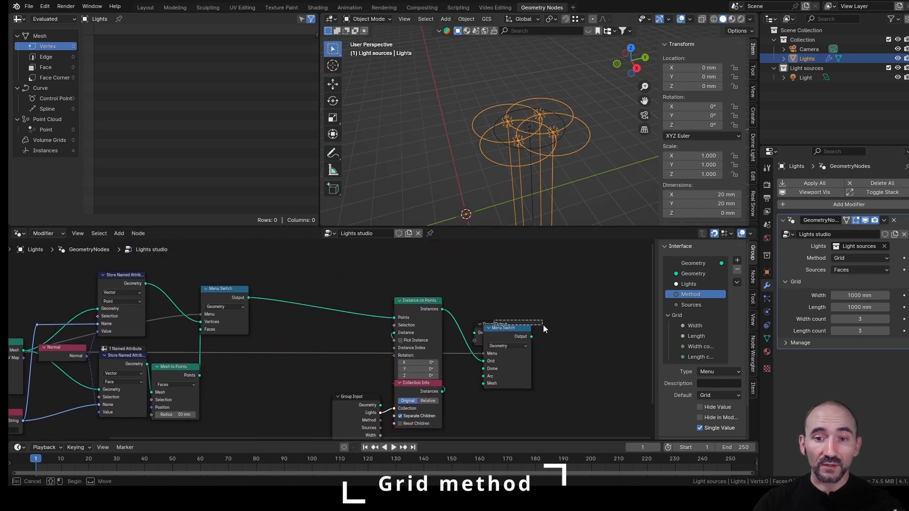
left_click(495, 324)
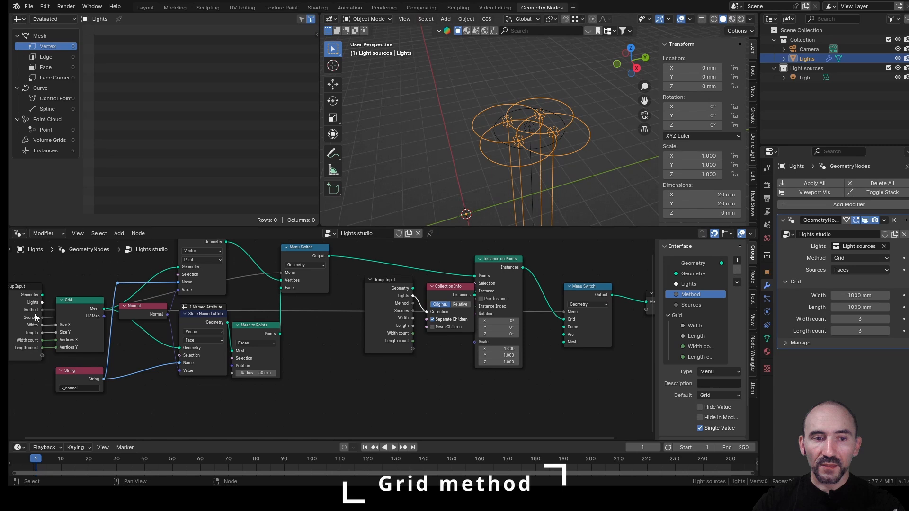
Duplicate the Group Input next to the Method Menu Switch, link its Method output to the Menu input, and place the copy above the switch.
left_click(21, 307)
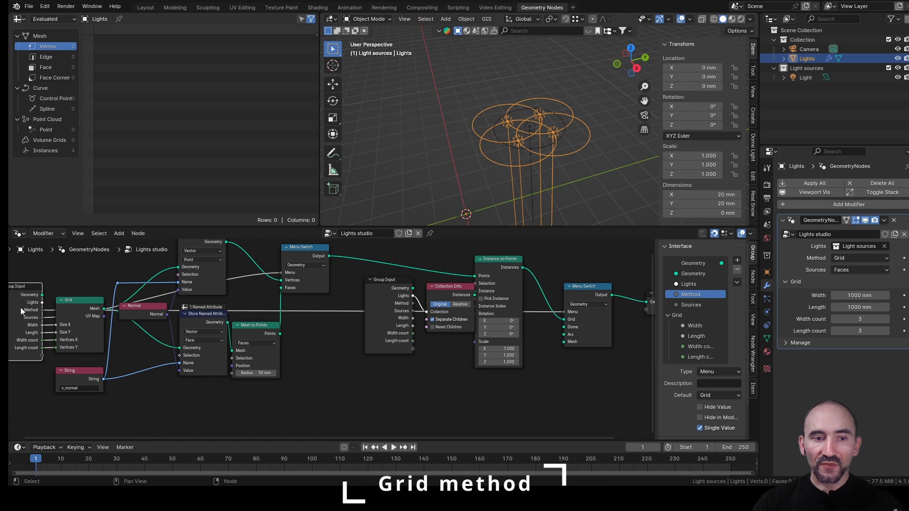
key("shift+d")
left_click(587, 380)
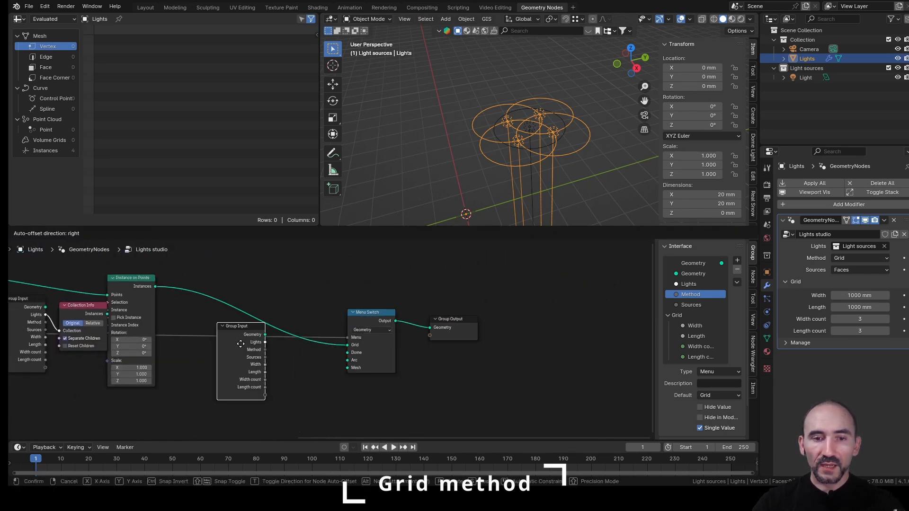
left_click_drag(266, 350, 347, 338)
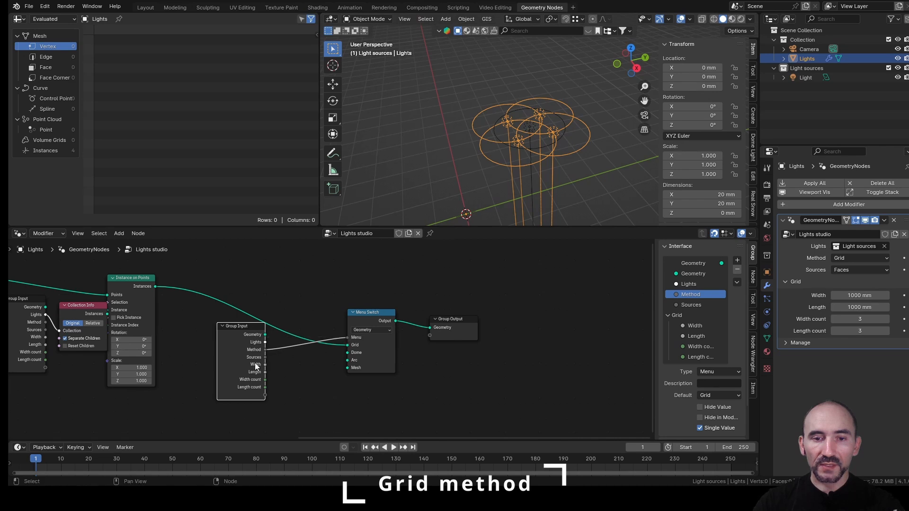
left_click_drag(241, 351, 309, 283)
Place another Group Input copy above the Vertices/Faces Menu Switch, link its Sources output to the Menu input, and save the file.
middle_click_drag(245, 338, 384, 337)
scroll(348, 345, "down", 6)
scroll(384, 337, "up", 3)
left_click(65, 388)
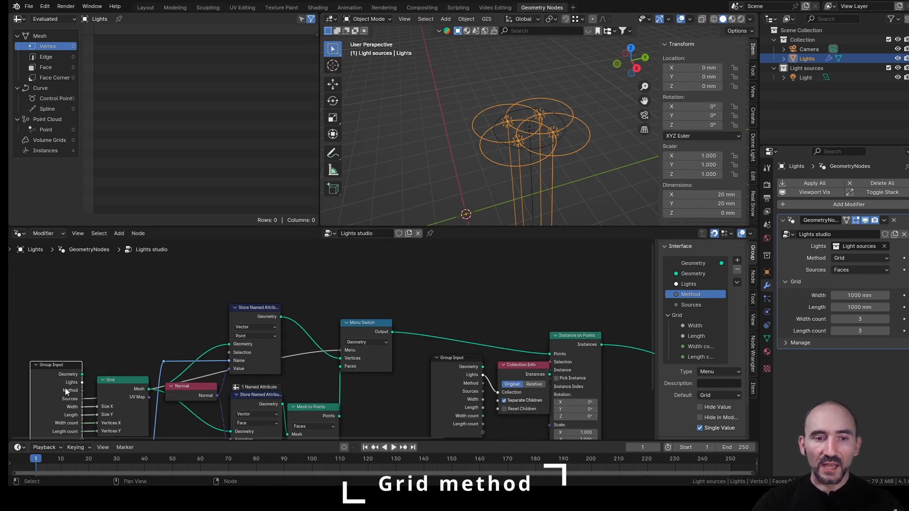
key("shift+d")
left_click(192, 282)
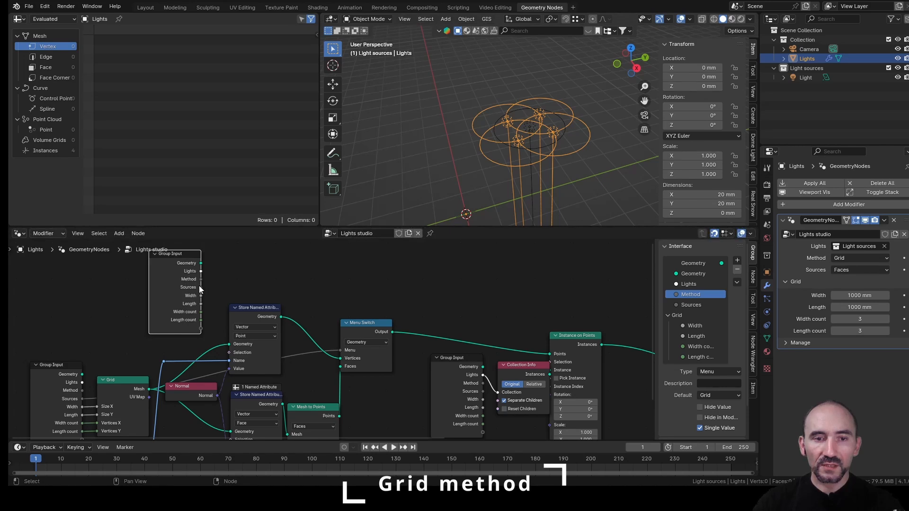
key("g")
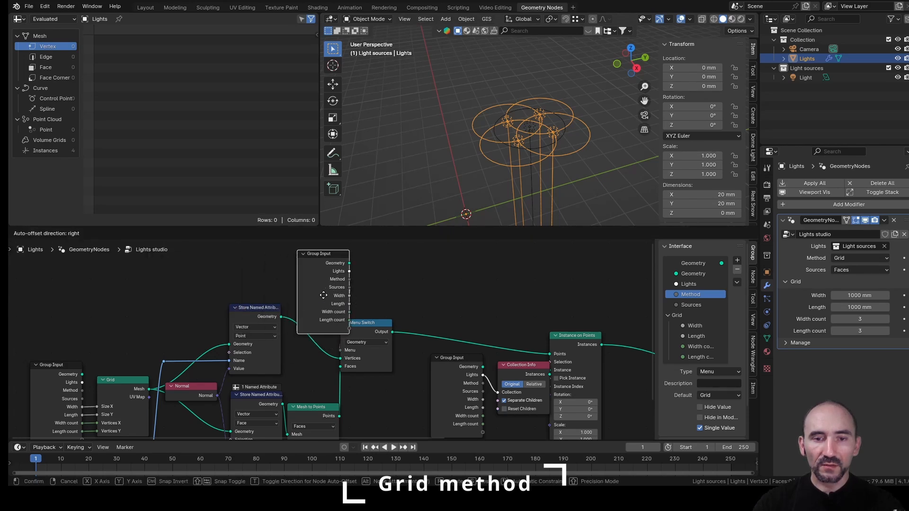
left_click_drag(324, 295, 323, 295)
left_click_drag(368, 331, 406, 329)
left_click_drag(318, 277, 341, 270)
scroll(333, 349, "down", 3)
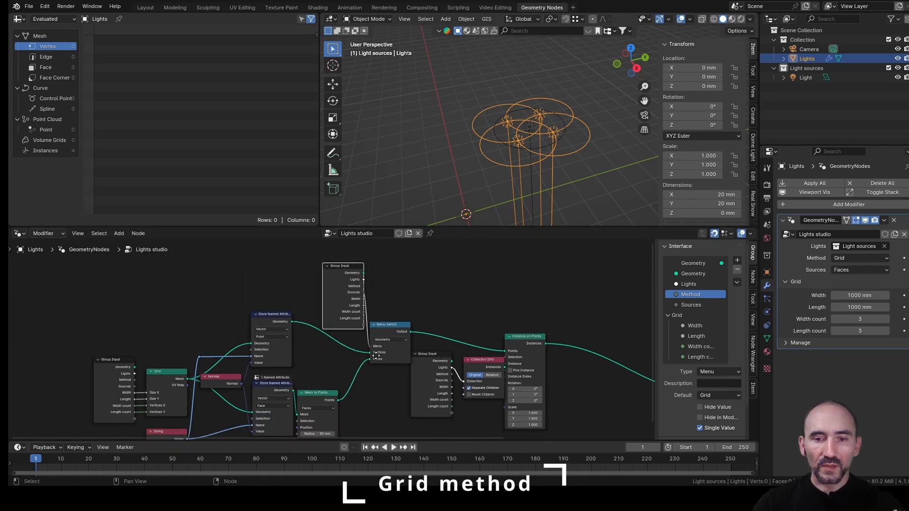
middle_click_drag(376, 356, 351, 346)
scroll(360, 309, "down", 1)
key("ctrl+s")
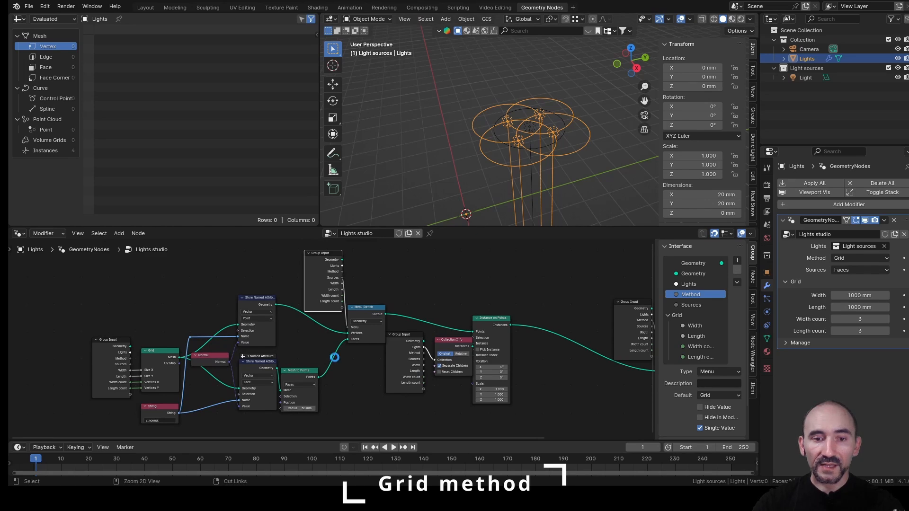
Shift Collection Info slightly closer to its Group Input and expose the Scale of Instance on Points as a new group input.
middle_click_drag(532, 336, 297, 309)
scroll(297, 309, "up", 1)
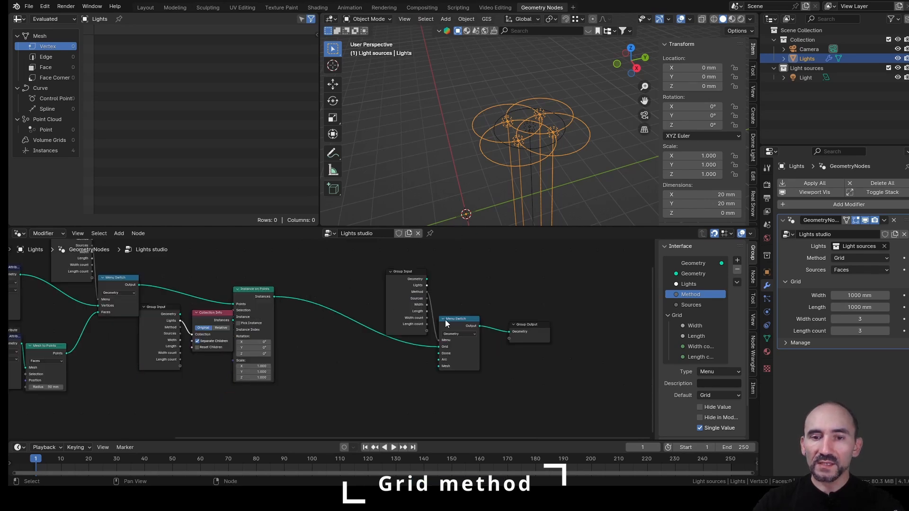
middle_click_drag(249, 317, 391, 305)
scroll(393, 306, "up", 6)
left_click(367, 280)
left_click_drag(366, 280, 357, 281)
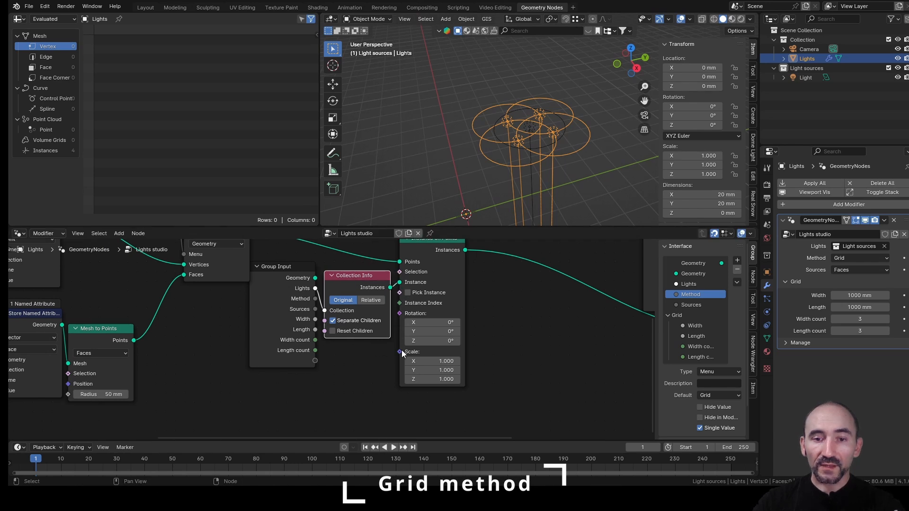
left_click_drag(400, 352, 316, 363)
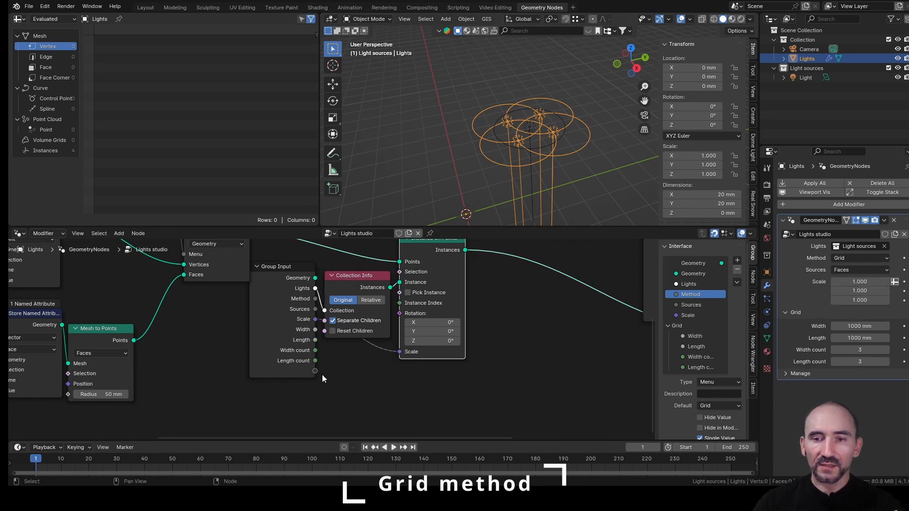
Configure the Scale group input as a Float with Single Value enabled, minimum 0 and default 1.
left_click(698, 314)
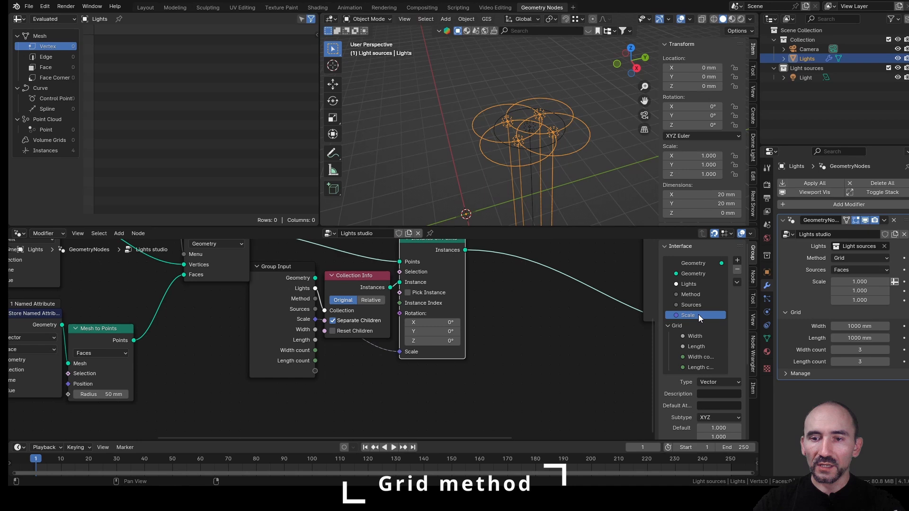
left_click(717, 381)
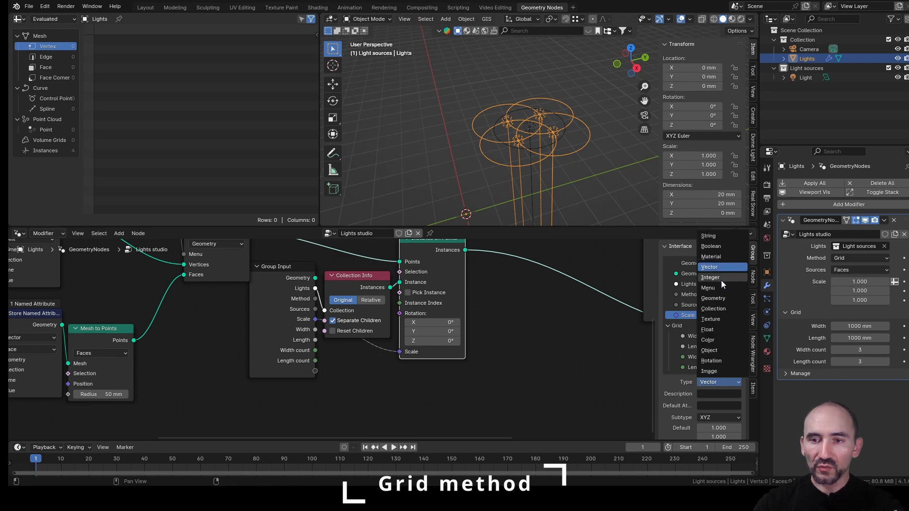
left_click(723, 330)
scroll(712, 370, "down", 3)
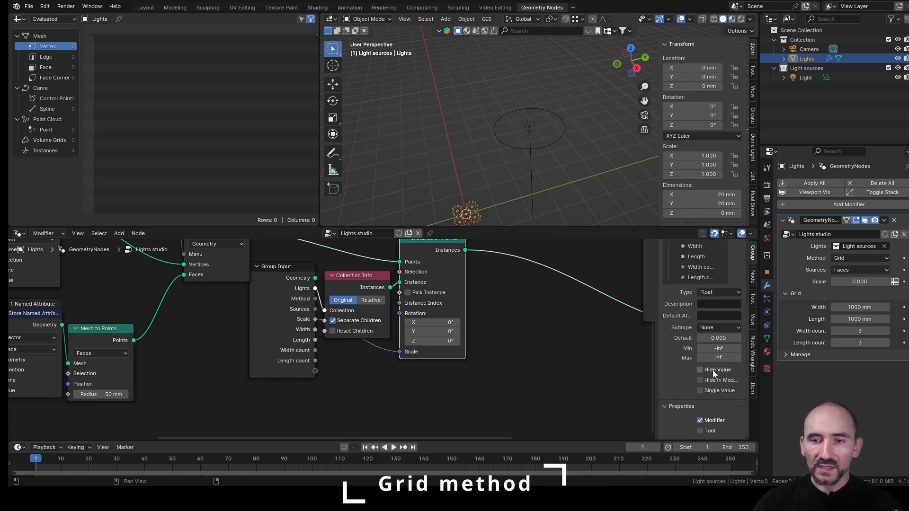
left_click(726, 428)
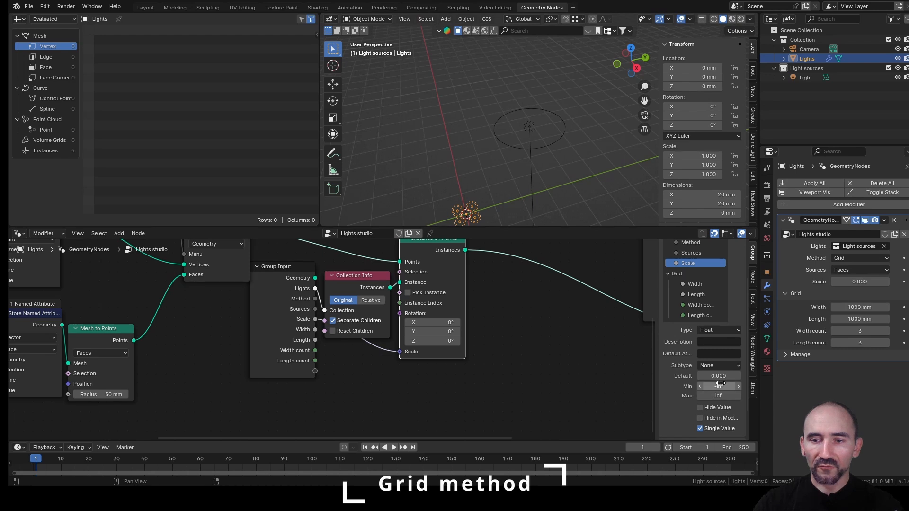
left_click(722, 386)
type("0")
key("Return")
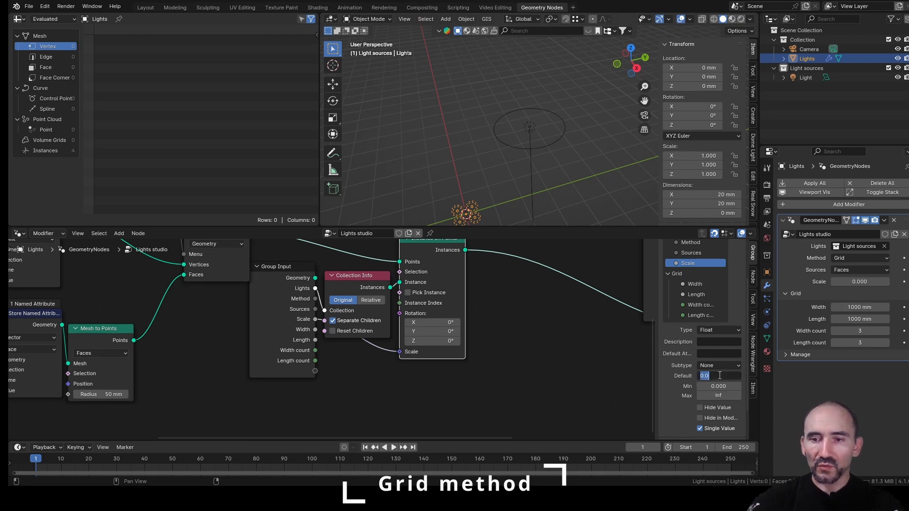
Set Scale to 1.110 in the Lights object's modifier.
mouse_move(859, 282)
left_mouse_down()
mouse_move(905, 281)
mouse_move(860, 282)
mouse_move(874, 281)
left_mouse_up()
scroll(667, 268, "up", 3)
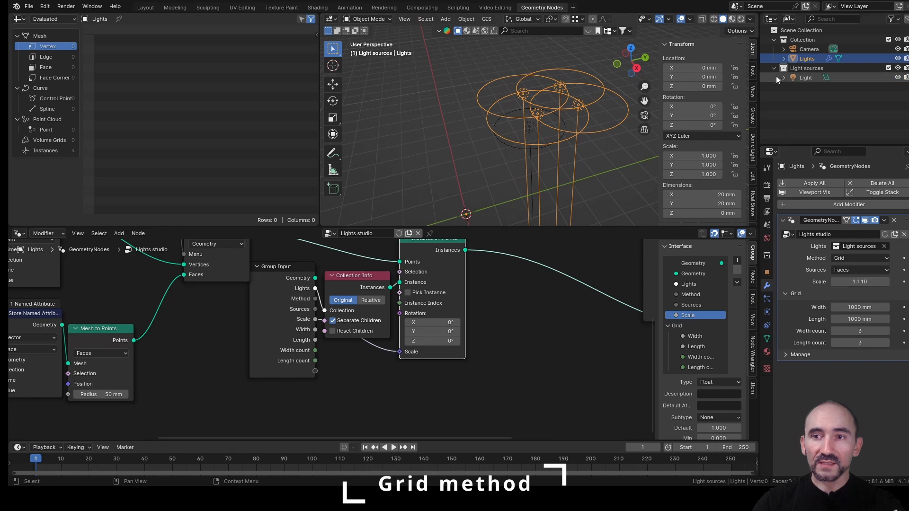
Select the source Light in the Light sources collection and clear its location to the world origin.
left_click(808, 78)
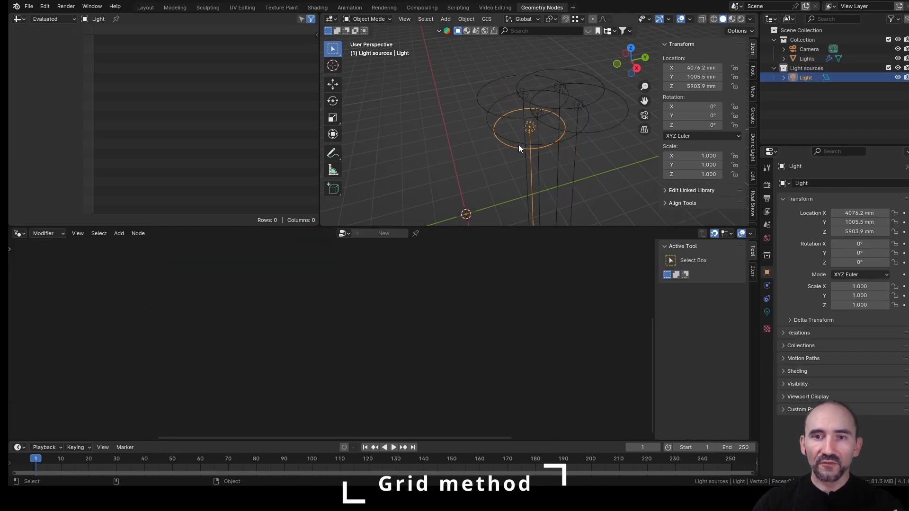
middle_click_drag(491, 173, 566, 97)
scroll(513, 118, "down", 4)
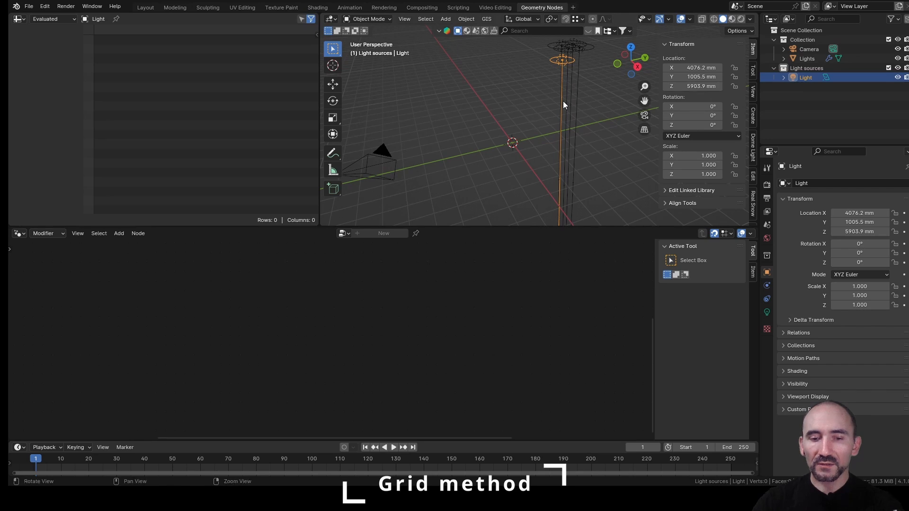
key("alt+g")
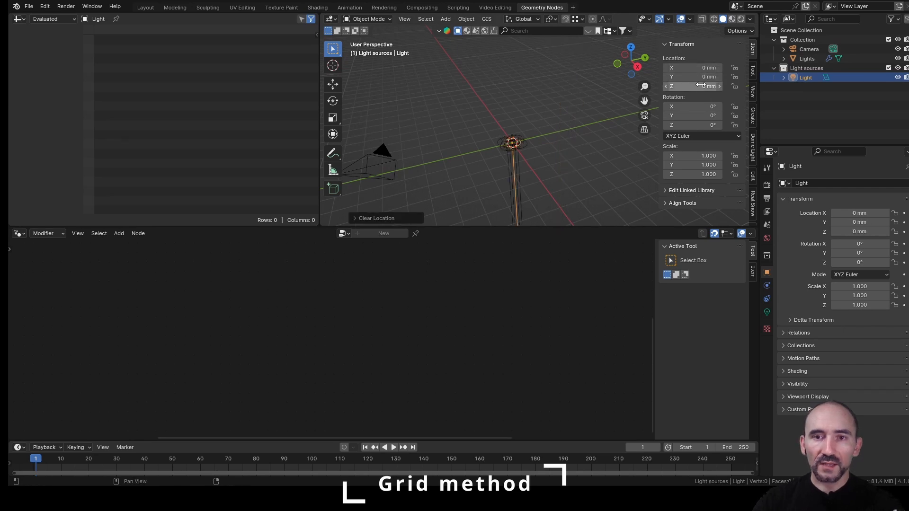
Select the Lights object again and hide the source Light from the viewport.
scroll(549, 154, "up", 8)
middle_click_drag(457, 96, 576, 138, "shift")
left_click(586, 120)
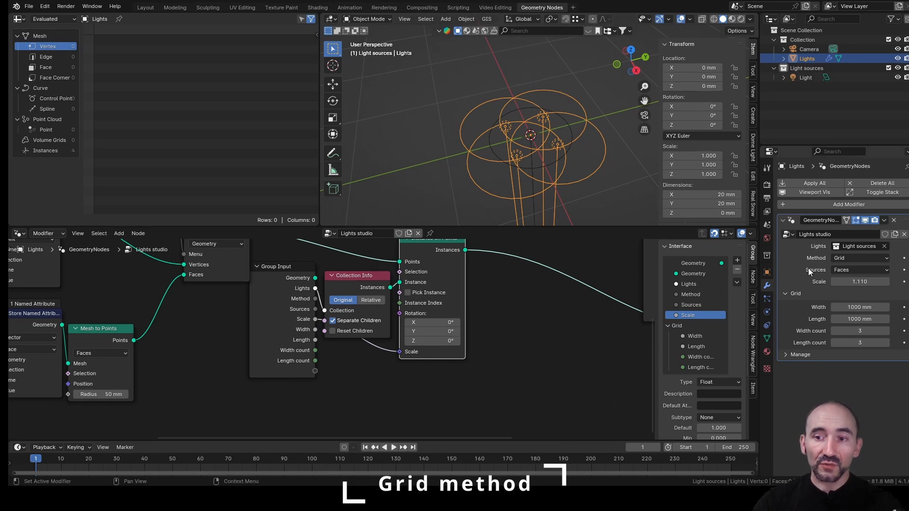
left_click(898, 77)
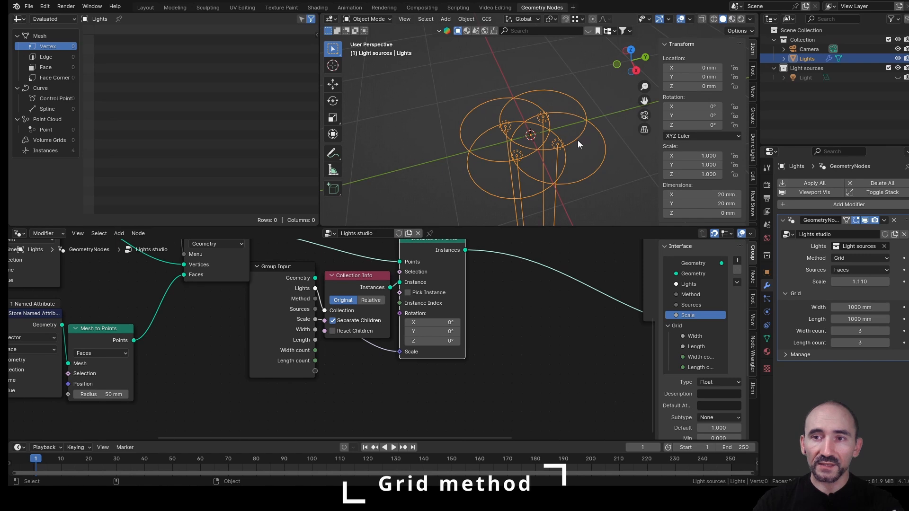
Set the grid's Width and Length to 4000 mm each in the Lights modifier, trying 2000 mm first.
left_click(854, 307)
type("2000")
key("Tab")
type("2000")
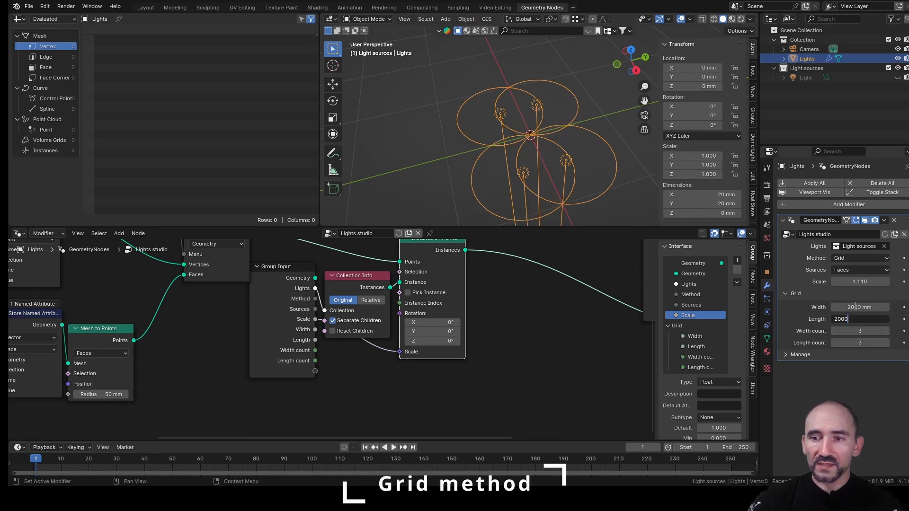
key("Return")
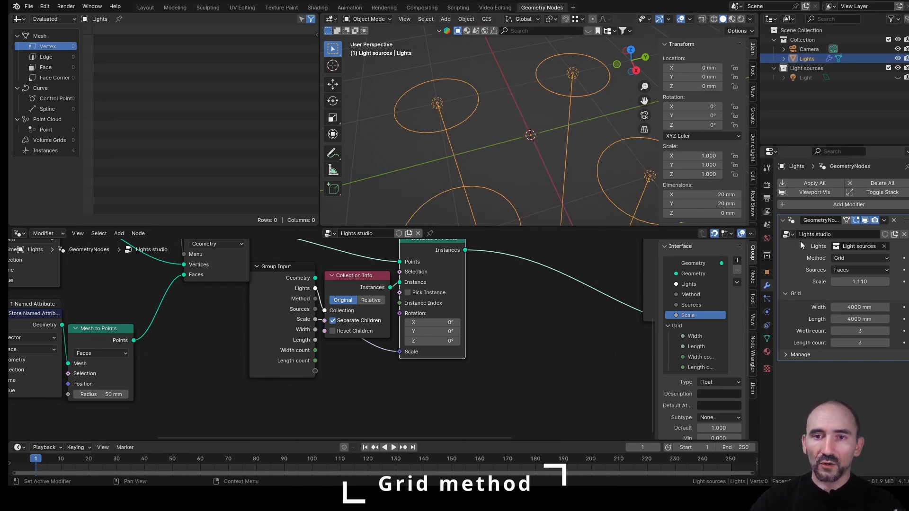
scroll(545, 140, "down", 3)
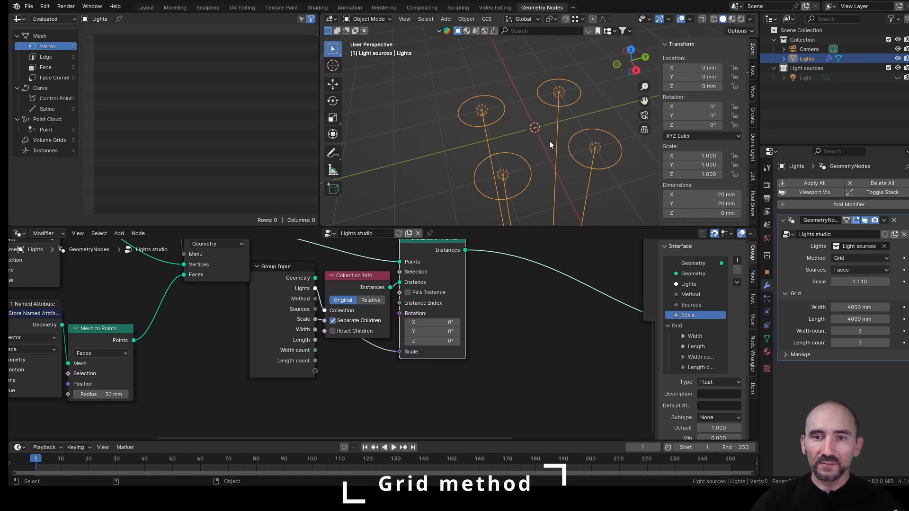
Add a Named Attribute node near the instancing nodes and set it to read the v_normal attribute.
middle_click_drag(549, 140, 562, 133)
middle_click_drag(335, 347, 494, 355)
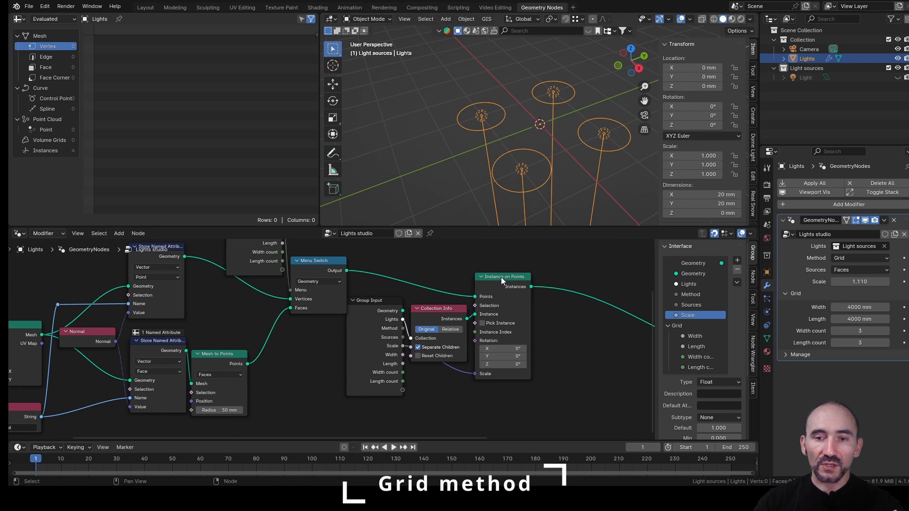
middle_click_drag(245, 364, 344, 335)
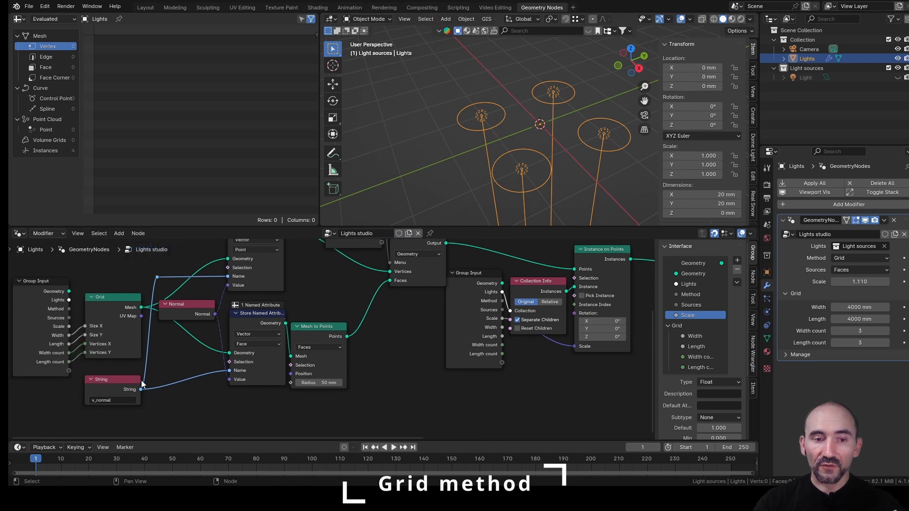
middle_click_drag(458, 384, 382, 410)
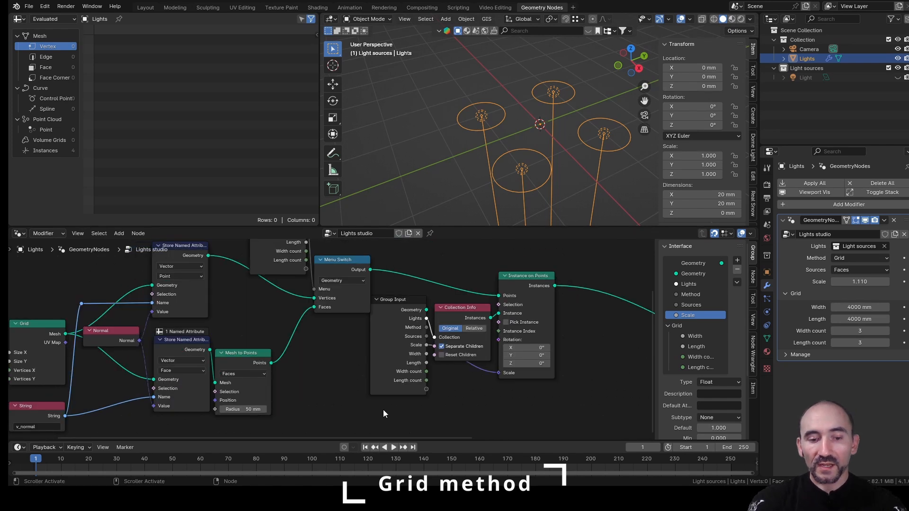
key("F3")
type("name attr")
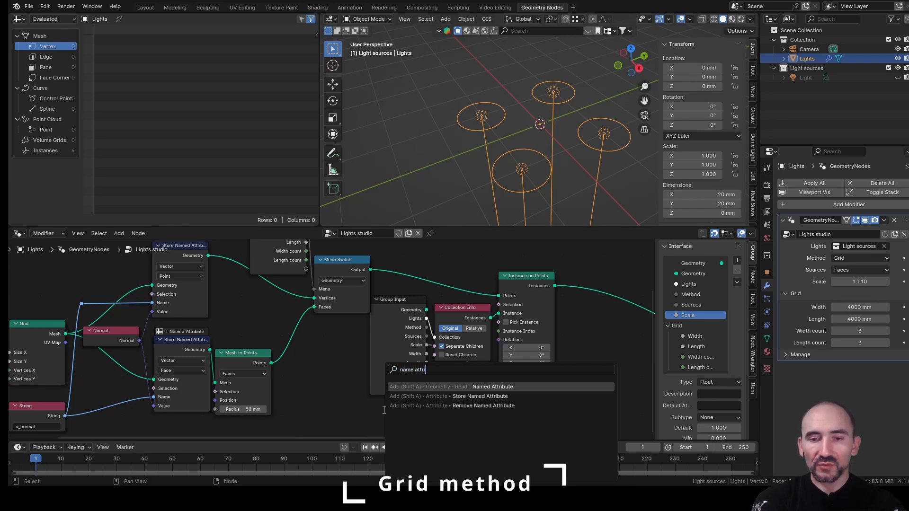
key("Return")
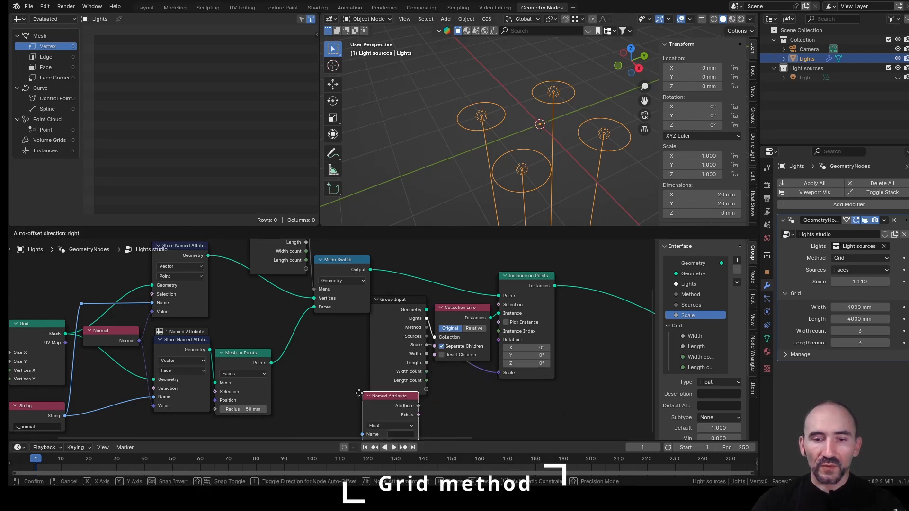
left_click(323, 405)
left_click(340, 416)
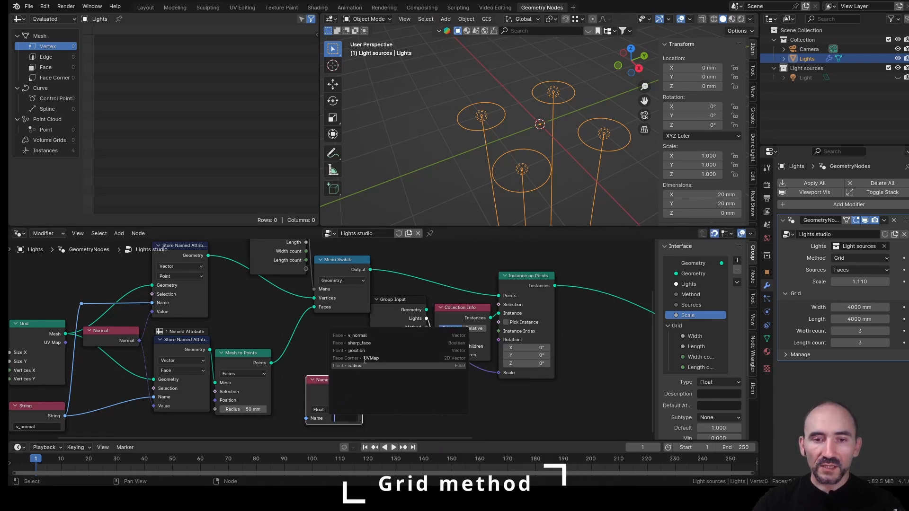
left_click(358, 336)
Feed the Named Attribute's output into the Vector input of a new Align Euler to Vector node and place the two nodes side by side.
scroll(371, 363, "down", 1)
middle_click_drag(371, 363, 339, 324)
scroll(328, 319, "up", 2)
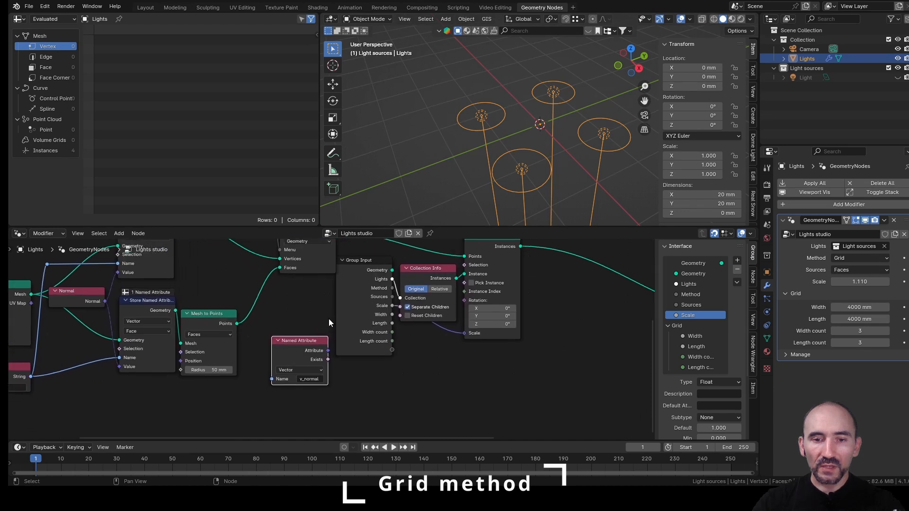
left_click_drag(315, 348, 386, 383)
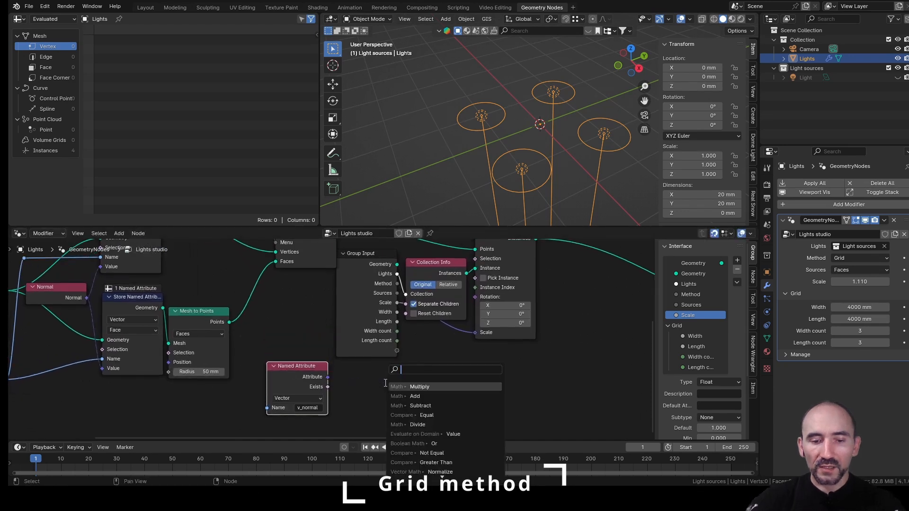
type("align")
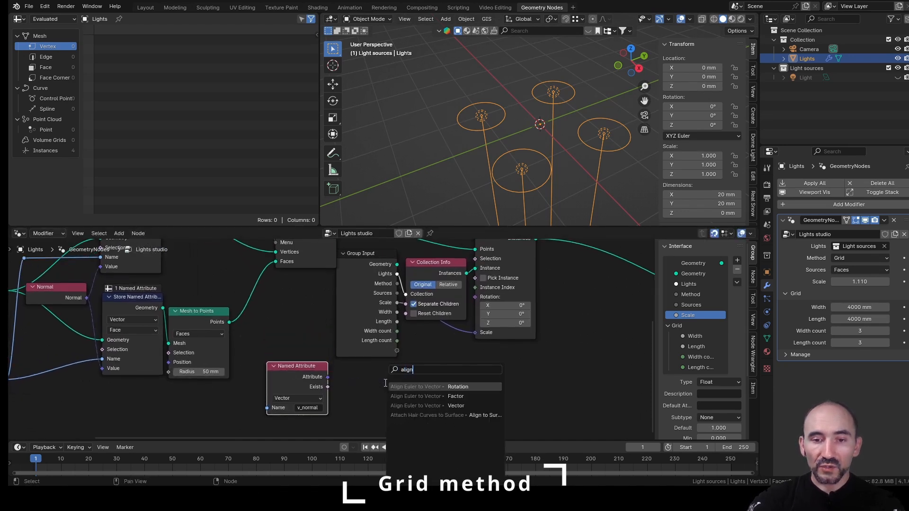
key("Down")
key("Down")
key("Return")
left_click(402, 349)
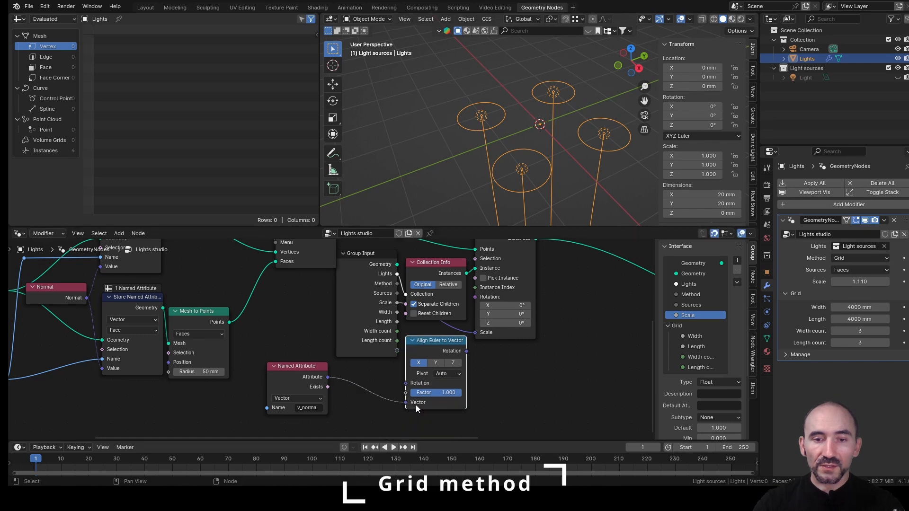
left_click_drag(306, 374, 372, 376)
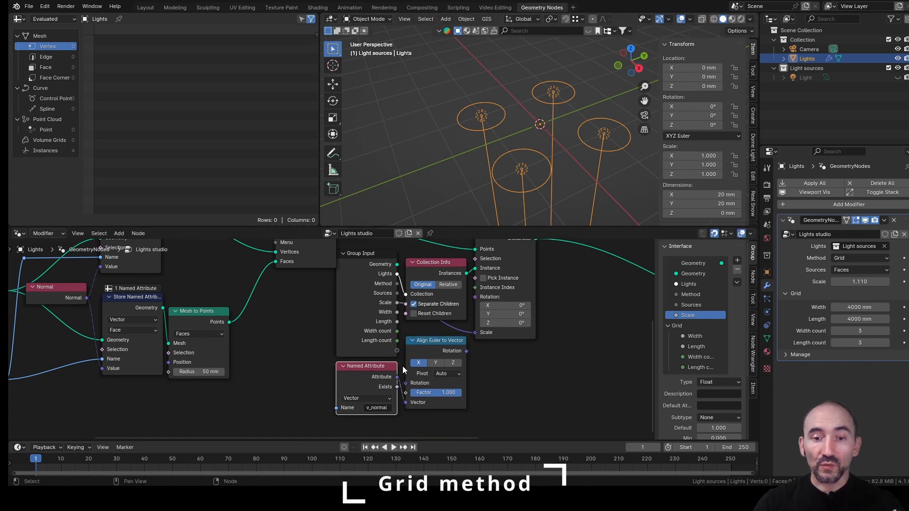
Set the Align Euler to Vector axis to Z, connect its Rotation to the Instance on Points Rotation input, and save the file.
left_click(454, 363)
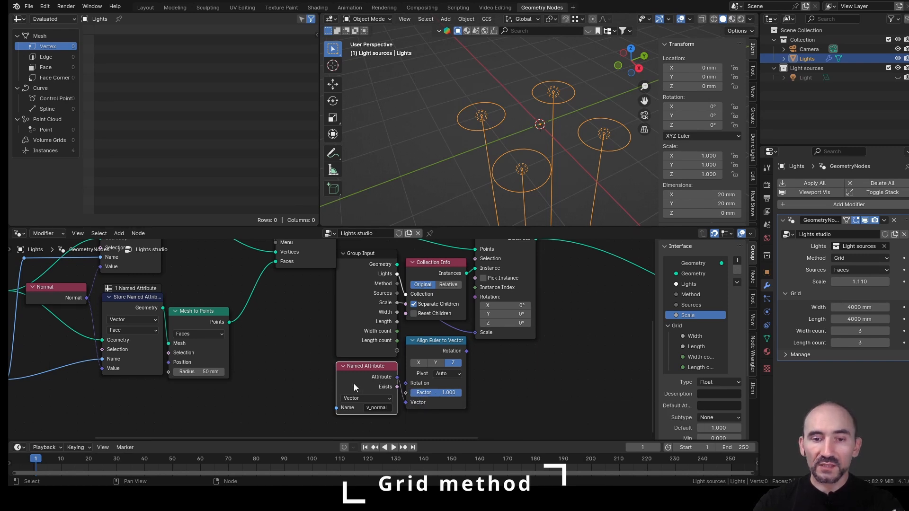
left_click_drag(466, 351, 474, 303)
middle_click_drag(560, 307, 526, 369)
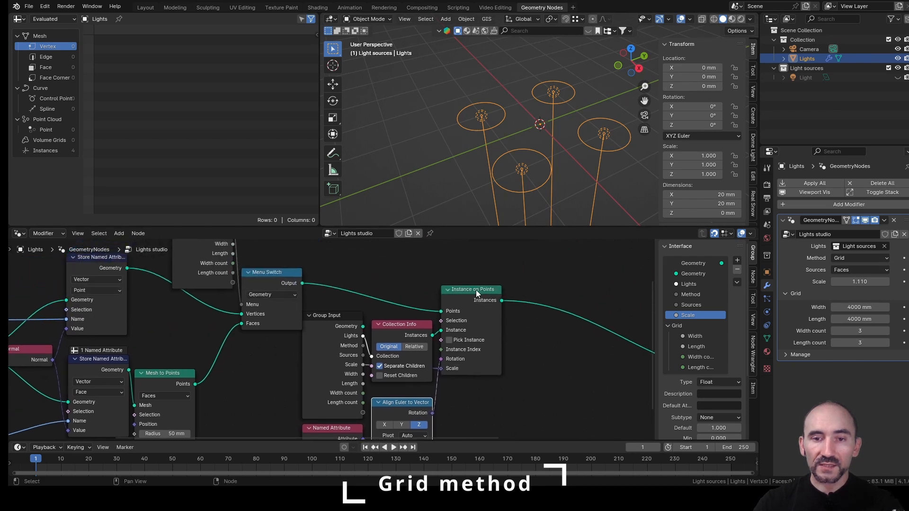
scroll(467, 360, "down", 1)
key("ctrl+s")
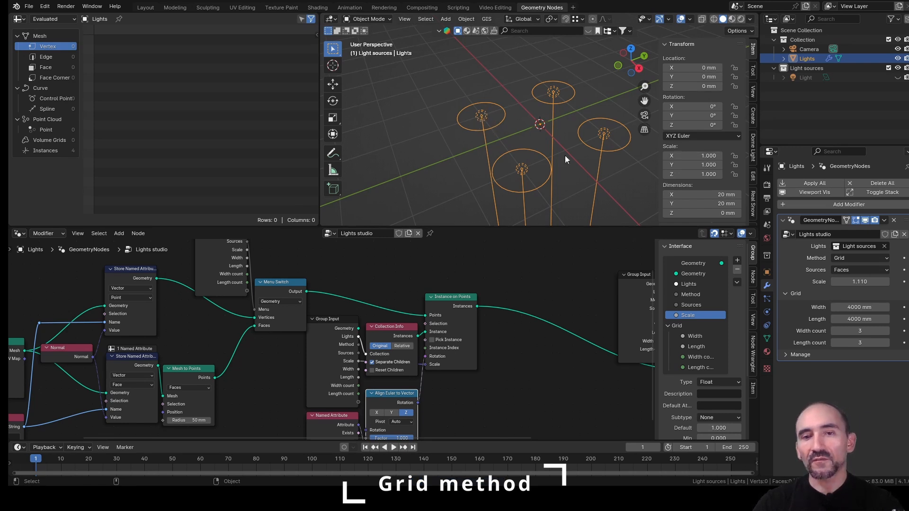
Try a lower Width count for the grid in the Lights modifier and set it back to 3.
middle_click_drag(553, 121, 554, 205)
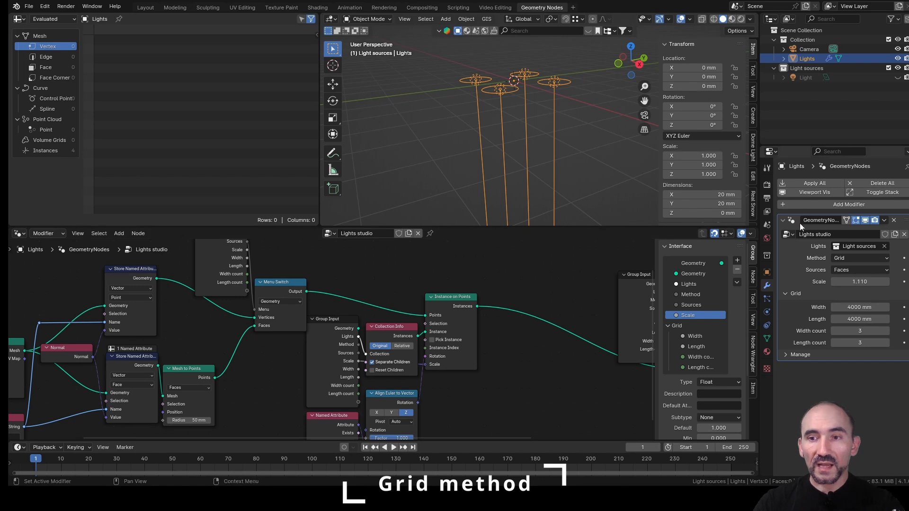
left_click(844, 258)
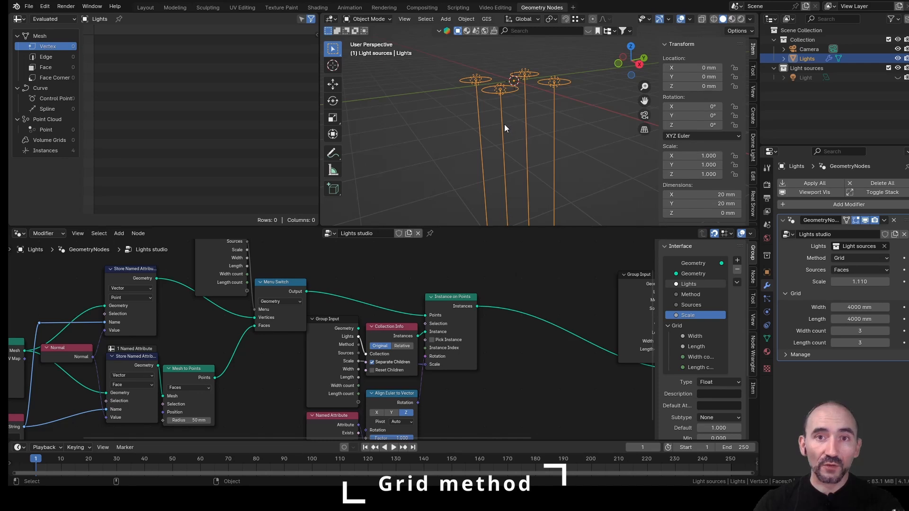
middle_click_drag(329, 387, 437, 348)
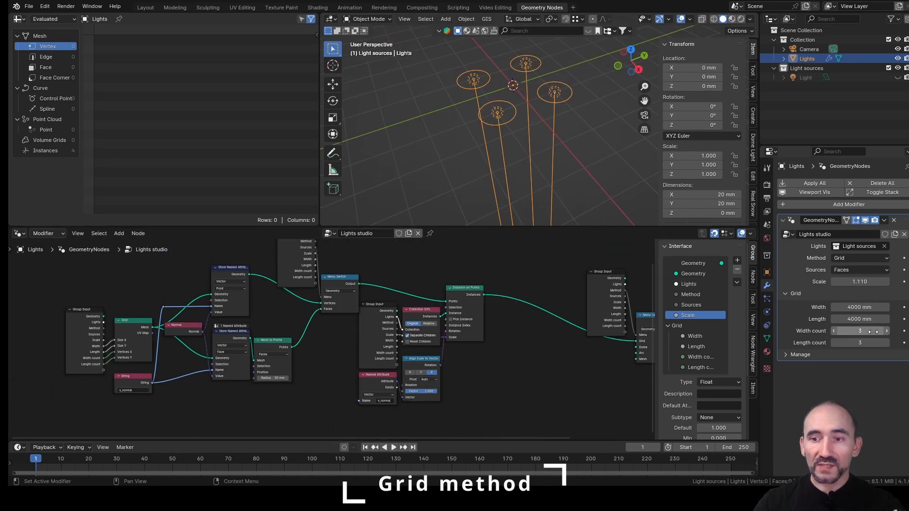
mouse_move(860, 331)
left_mouse_down()
mouse_move(883, 331)
mouse_move(860, 332)
left_mouse_up()
left_click(860, 331)
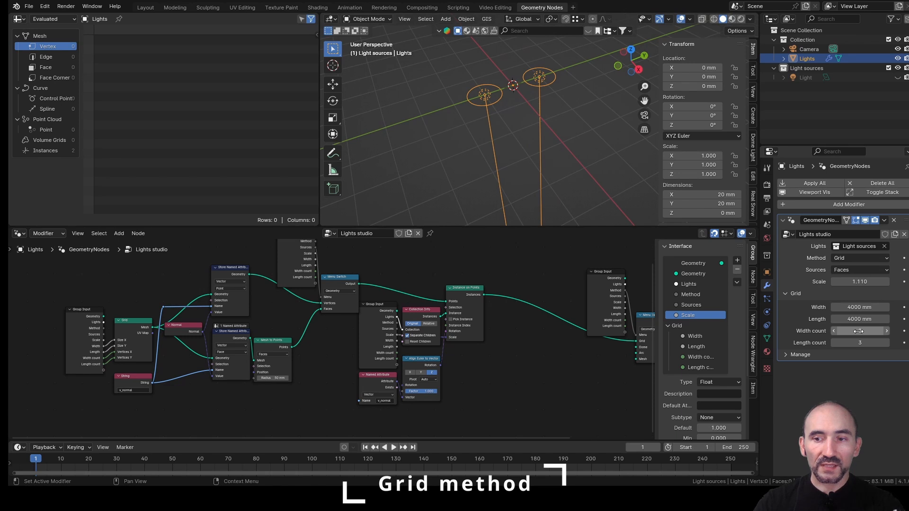
type("3")
key("Return")
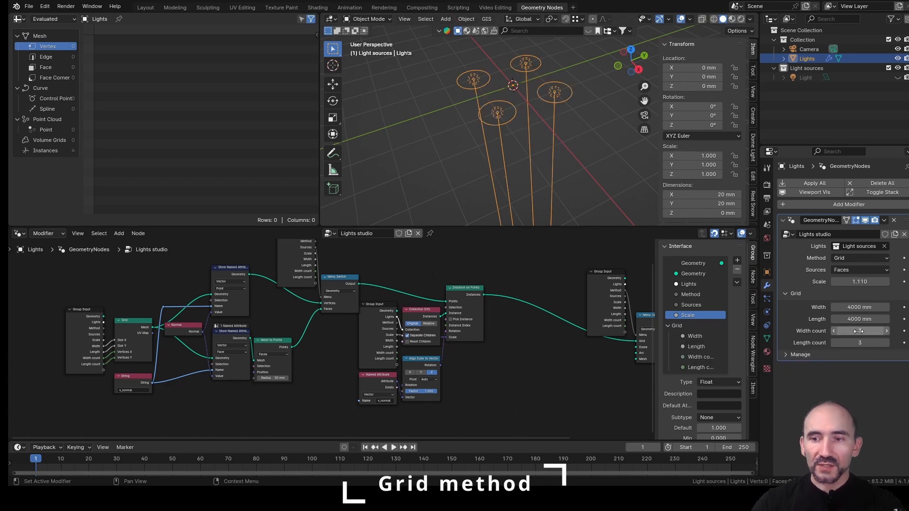
Switch the grid's Sources to Vertices in the Lights modifier and save the file.
left_click(856, 271)
left_click(856, 281)
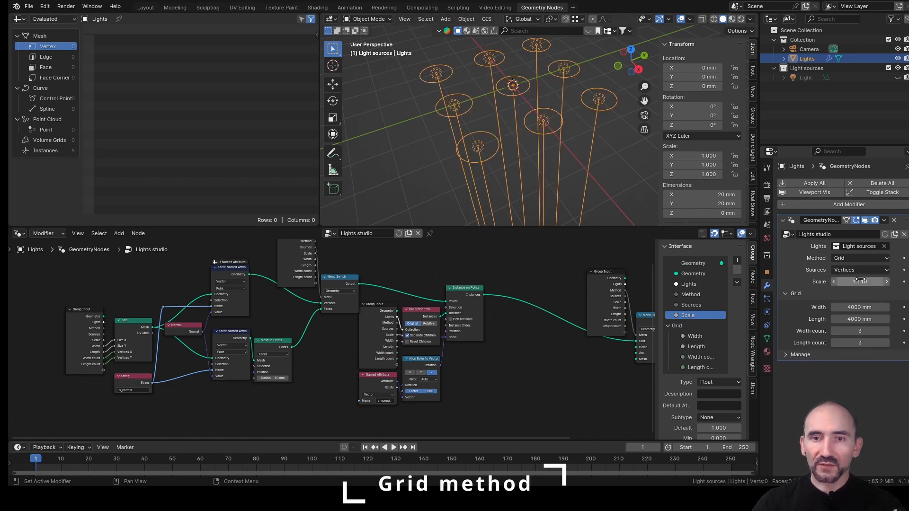
middle_click_drag(555, 123, 524, 154)
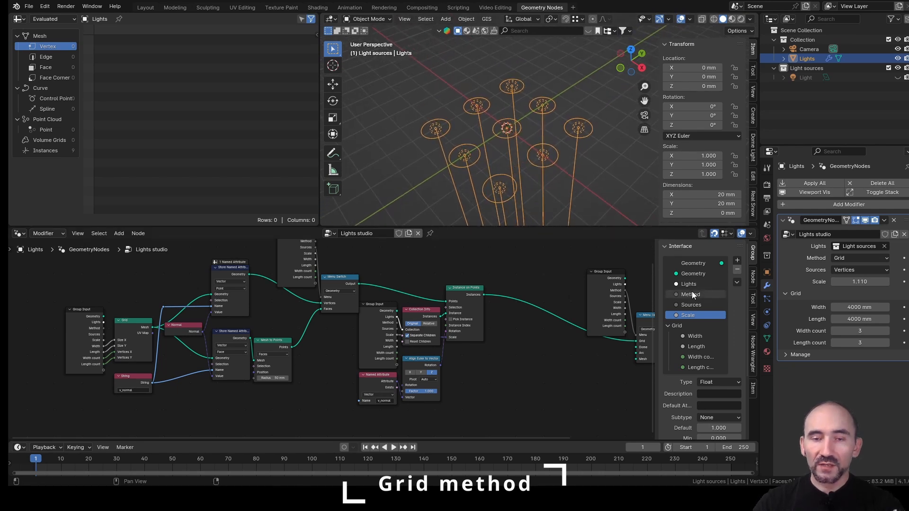
key("ctrl+s")
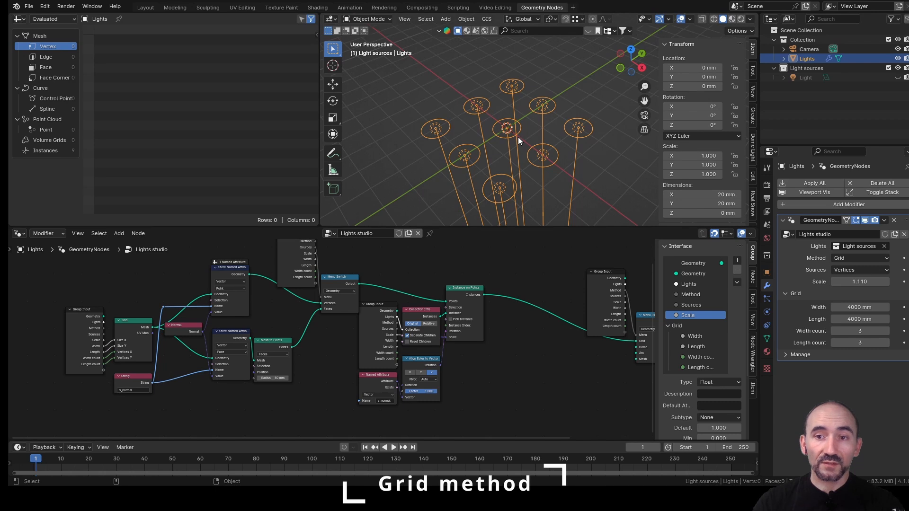
Try rotating the Lights object about Z and reset its Z rotation to 0°.
mouse_move(705, 125)
left_mouse_down()
mouse_move(747, 124)
mouse_move(688, 124)
left_mouse_up()
left_click(688, 124)
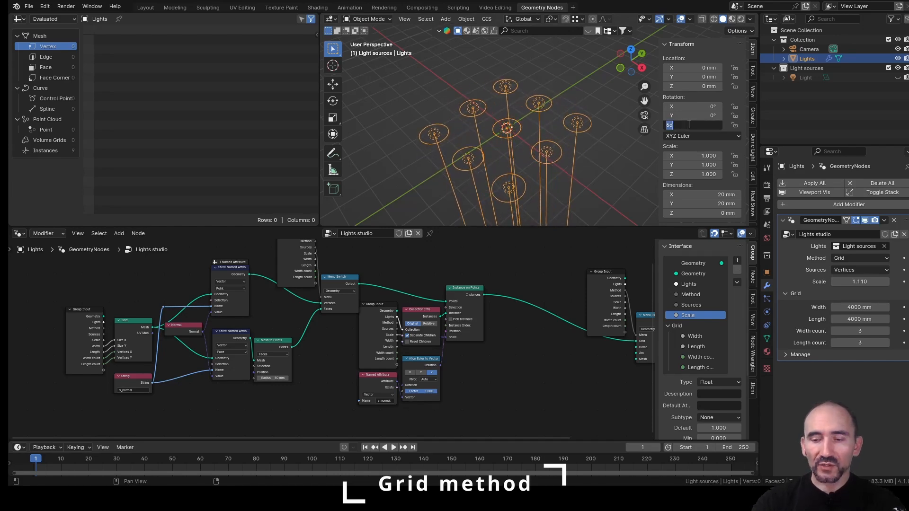
type("0")
key("Return")
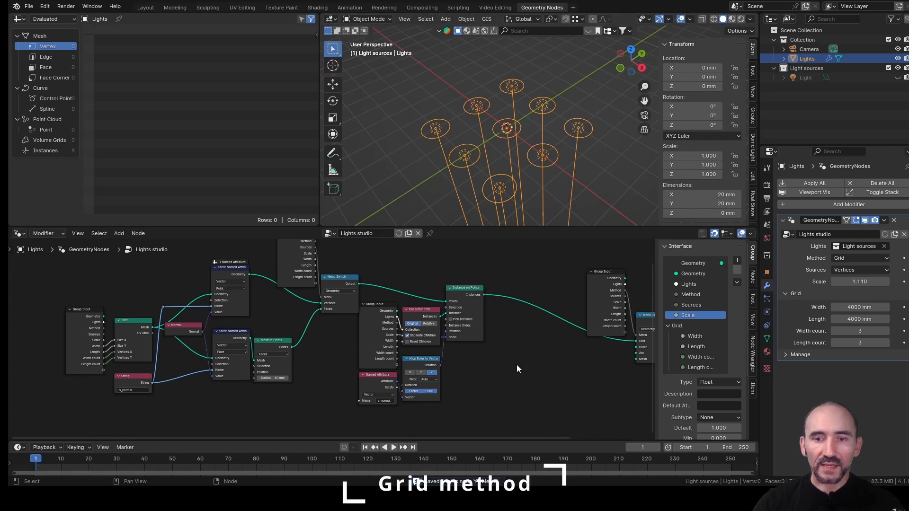
Move the Instance on Points node and its input nodes farther from the Sources Menu Switch to make room, and save the file.
scroll(492, 355, "up", 3)
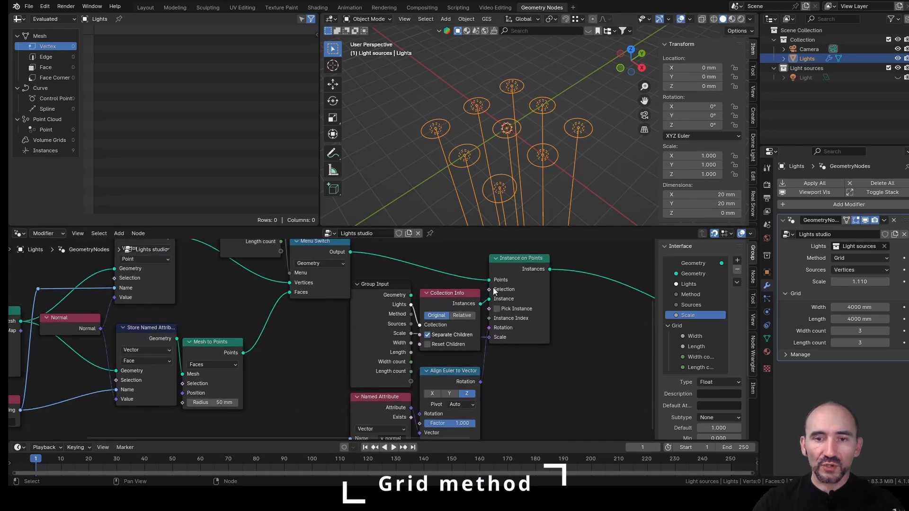
scroll(495, 294, "down", 3)
left_click_drag(351, 274, 552, 370)
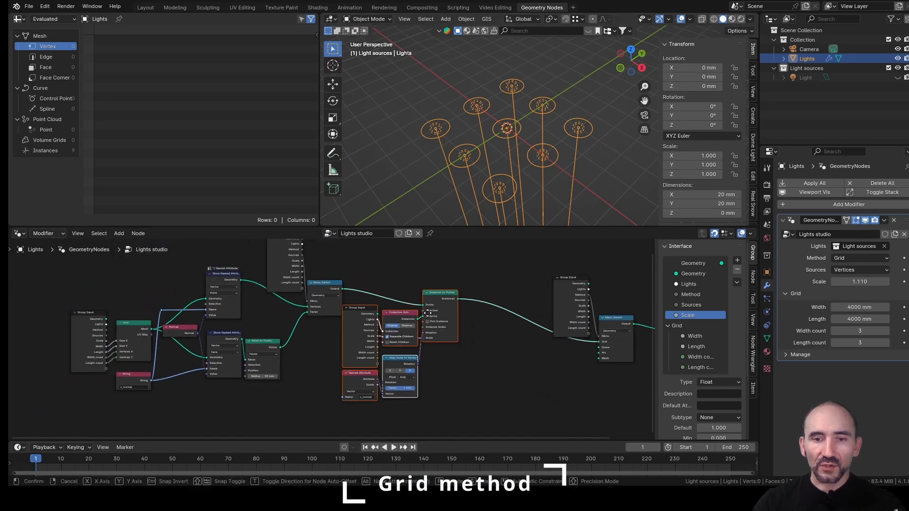
left_click_drag(400, 313, 479, 357)
scroll(474, 338, "up", 3)
key("ctrl+s")
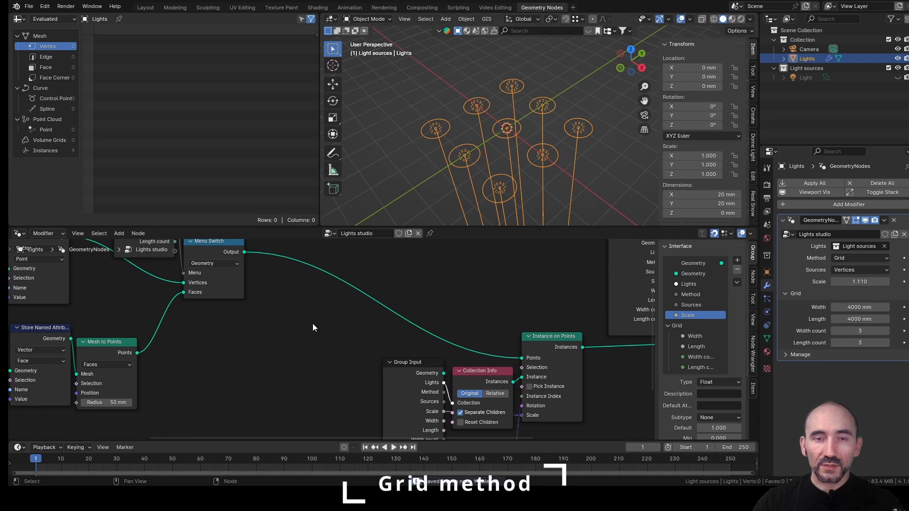
Add a Bounding Box node fed by the Sources Menu Switch's output and place it just beyond that switch.
scroll(313, 327, "down", 3)
middle_click_drag(282, 311, 444, 335)
scroll(332, 331, "up", 1)
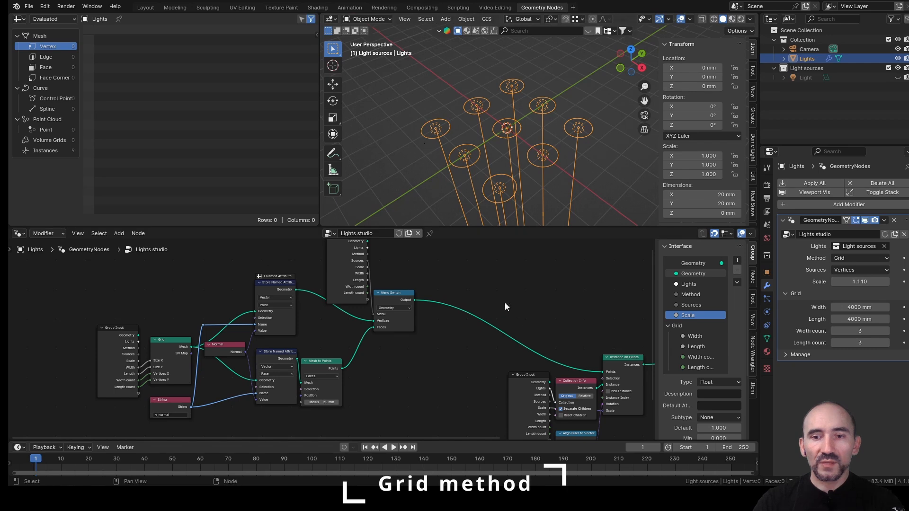
middle_click_drag(587, 358, 489, 331)
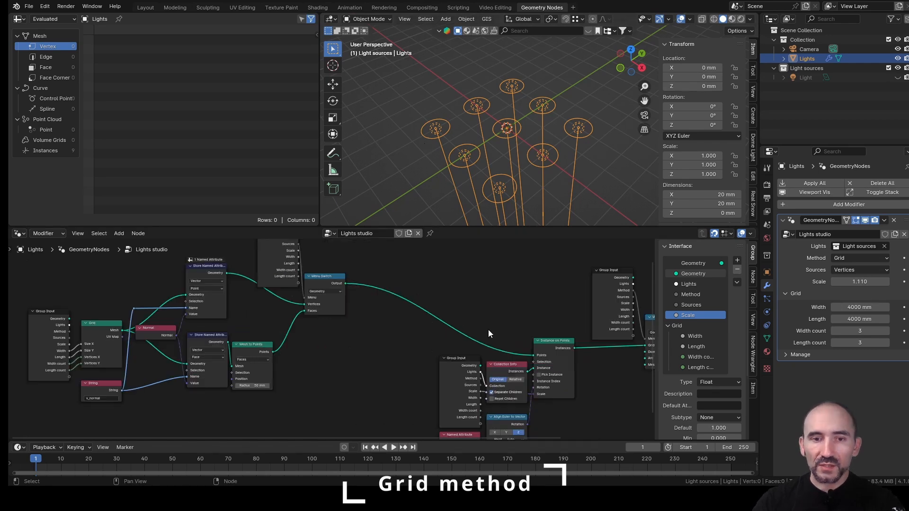
scroll(383, 323, "up", 2)
middle_click_drag(400, 316, 497, 361)
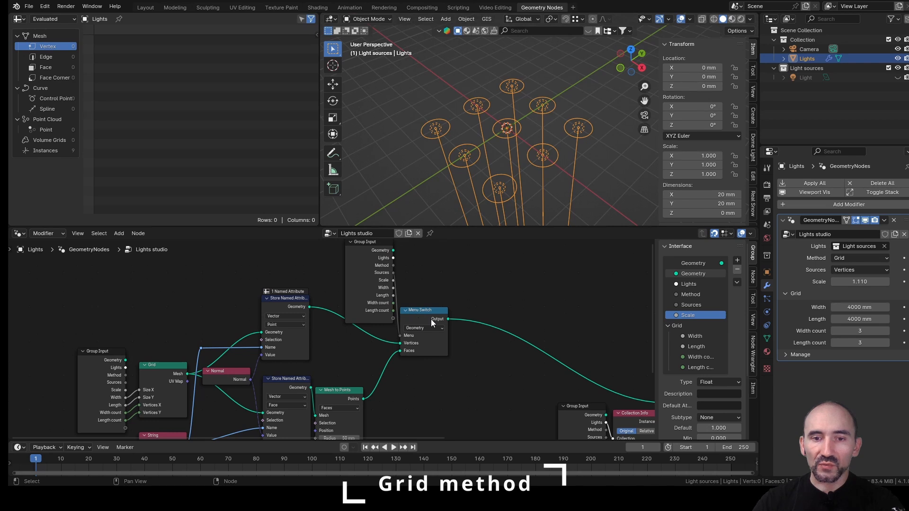
left_click_drag(450, 323, 470, 341)
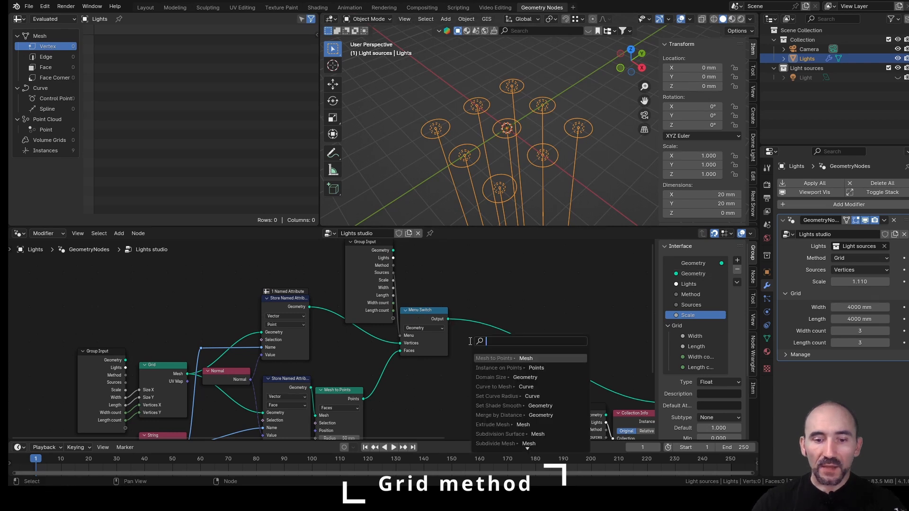
type("boundin")
key("Return")
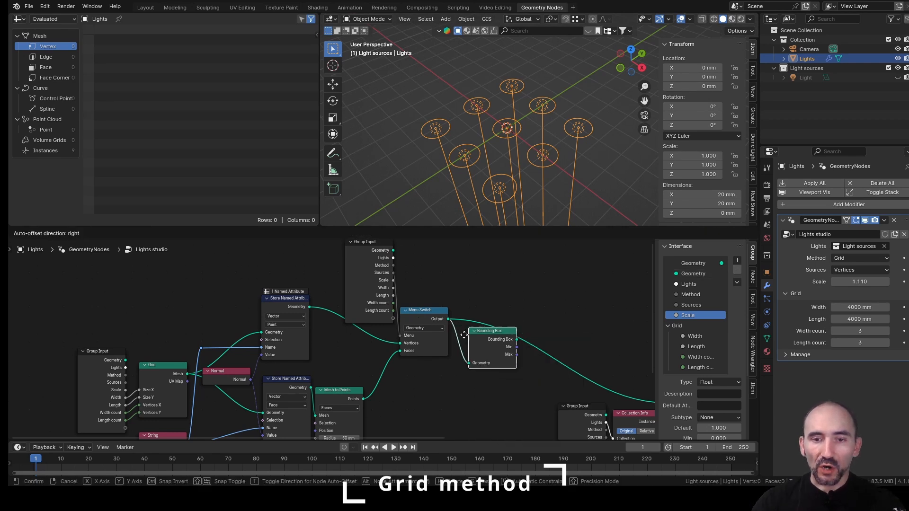
left_click(457, 332)
Move the grid-generating nodes, together with the Menu Switch and Bounding Box, farther away from the instancing nodes.
scroll(452, 339, "down", 2)
left_click_drag(147, 287, 419, 406)
key("g")
left_click(251, 371)
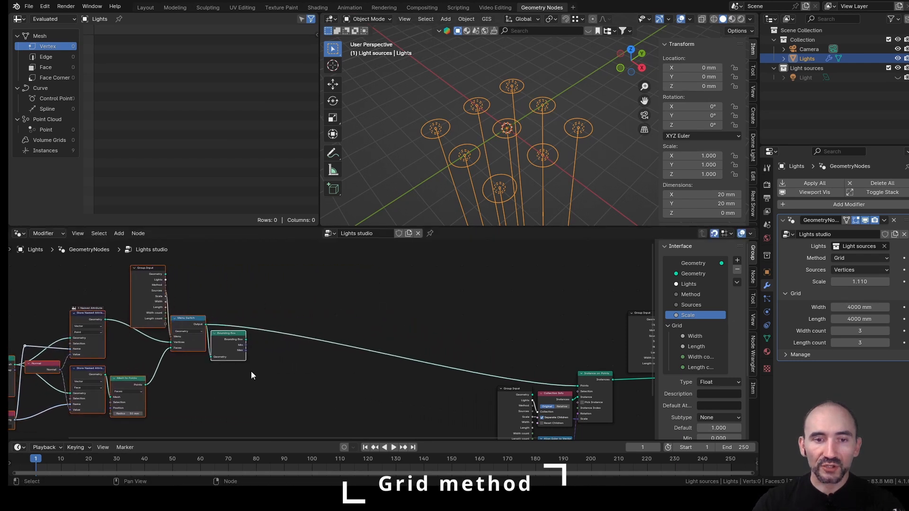
scroll(251, 380, "up", 1)
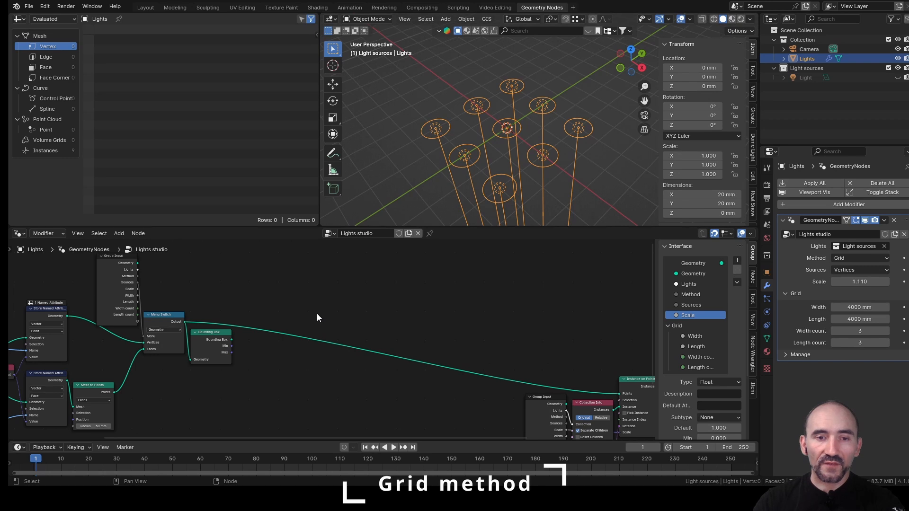
scroll(317, 313, "up", 2)
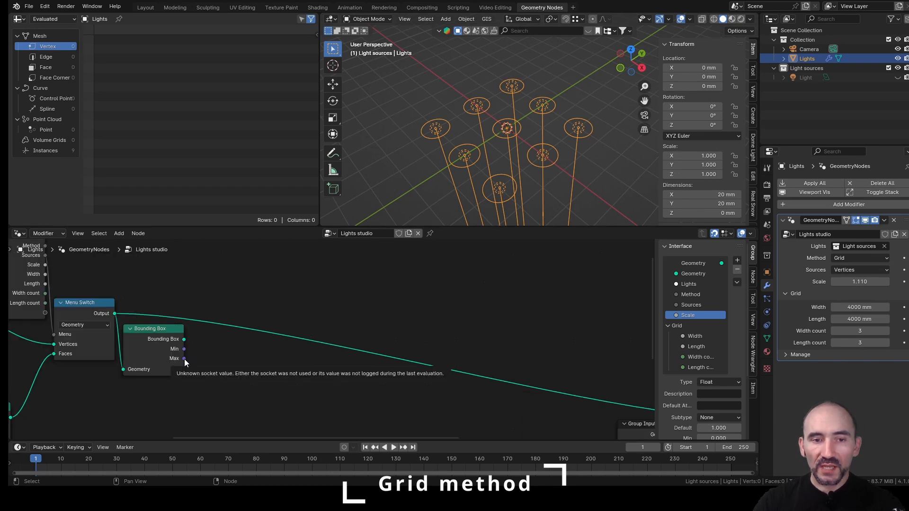
Split the Bounding Box's Max and Min outputs with two stacked Separate XYZ nodes, the upper one on Min and the lower one on Max.
left_click_drag(184, 359, 227, 371)
type("separ")
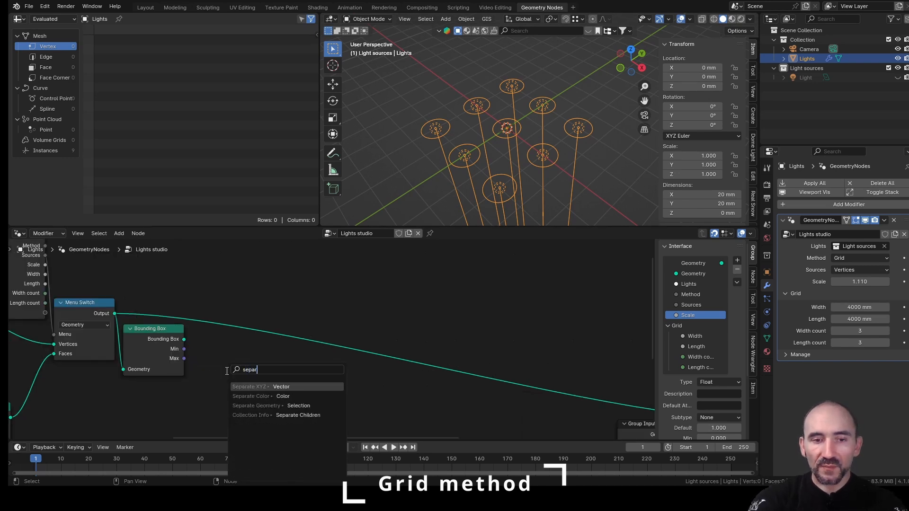
key("Return")
left_click(195, 365)
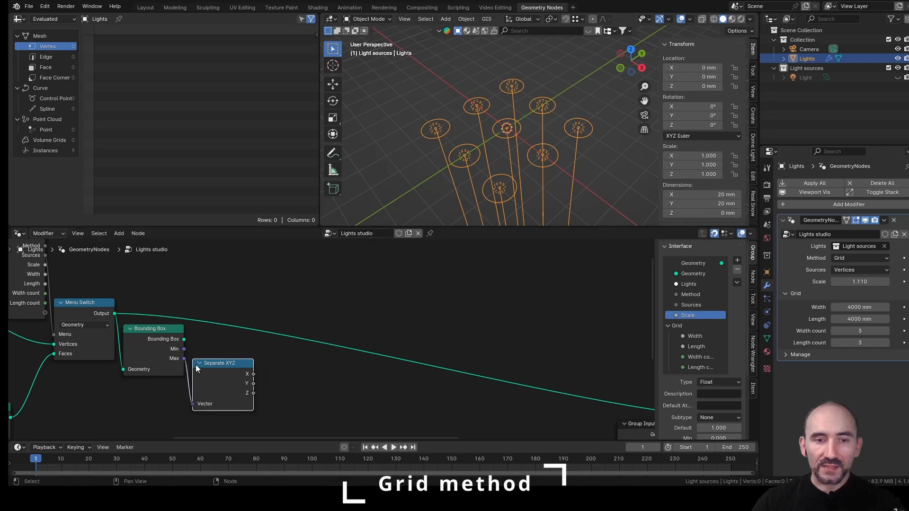
key("shift+d")
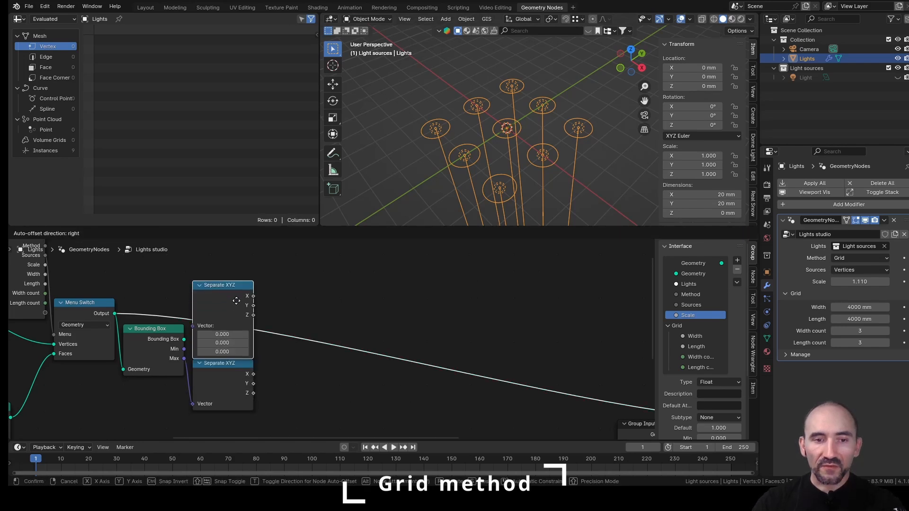
left_click(388, 275)
left_click_drag(370, 259, 214, 303)
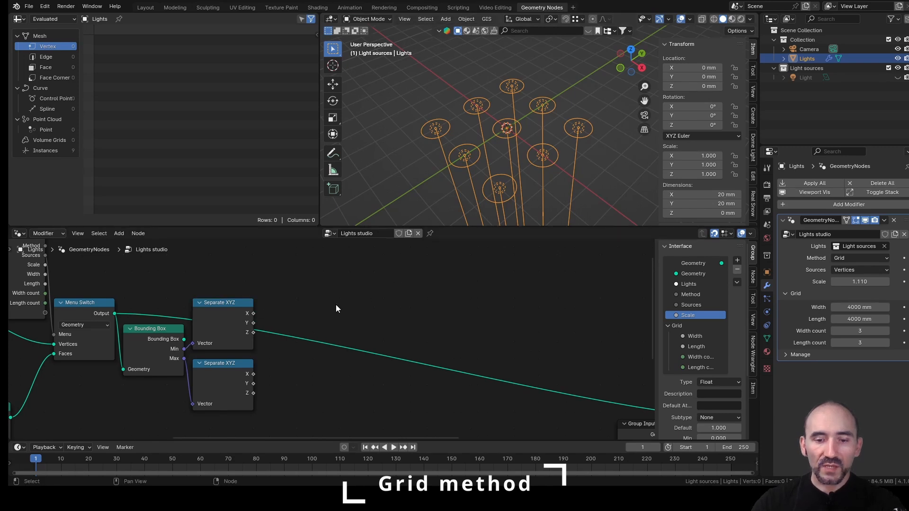
Add a Map Range node taking To Min from the Min vector's X and To Max from the Max vector's X, and save the file.
left_click_drag(255, 314, 327, 327)
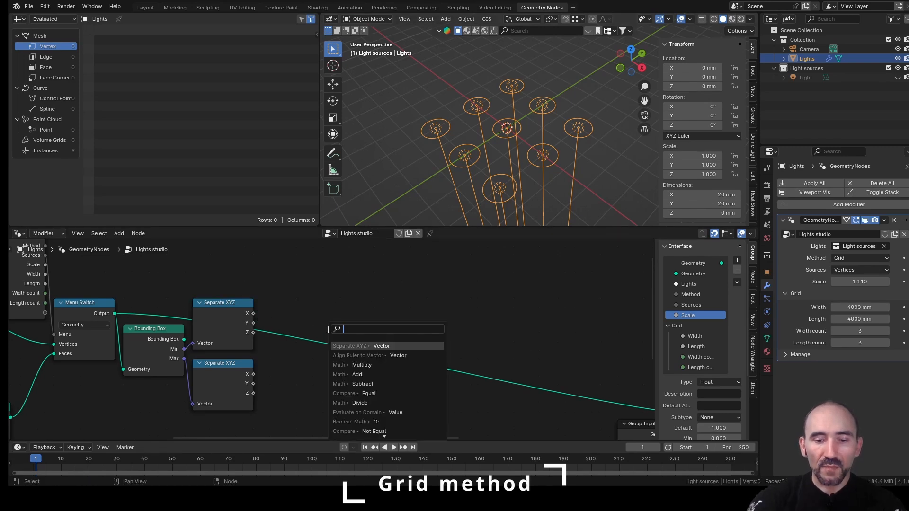
type("mapr")
key("Return")
left_click(325, 323)
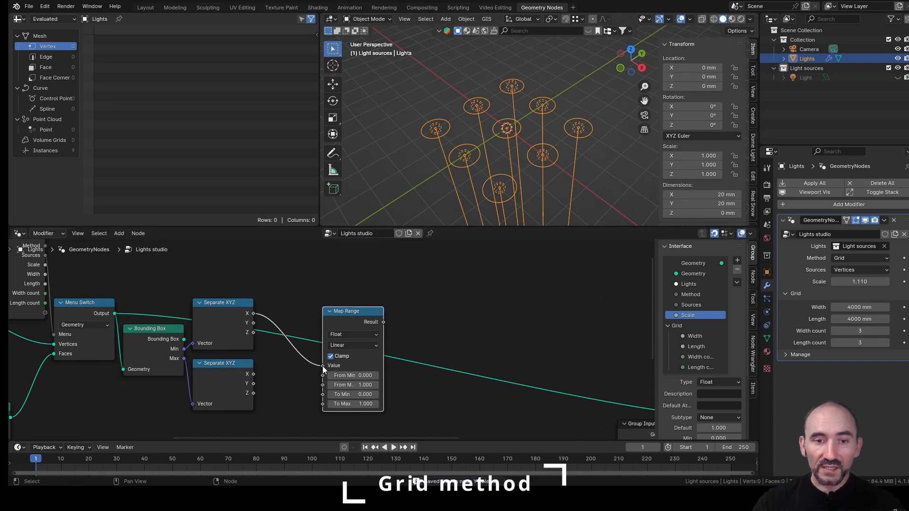
left_click_drag(323, 365, 320, 396)
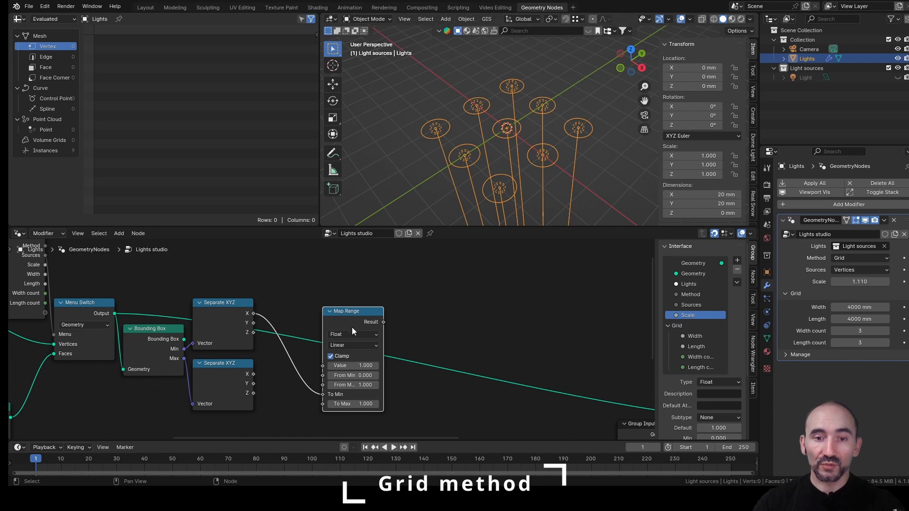
left_click_drag(254, 374, 323, 404)
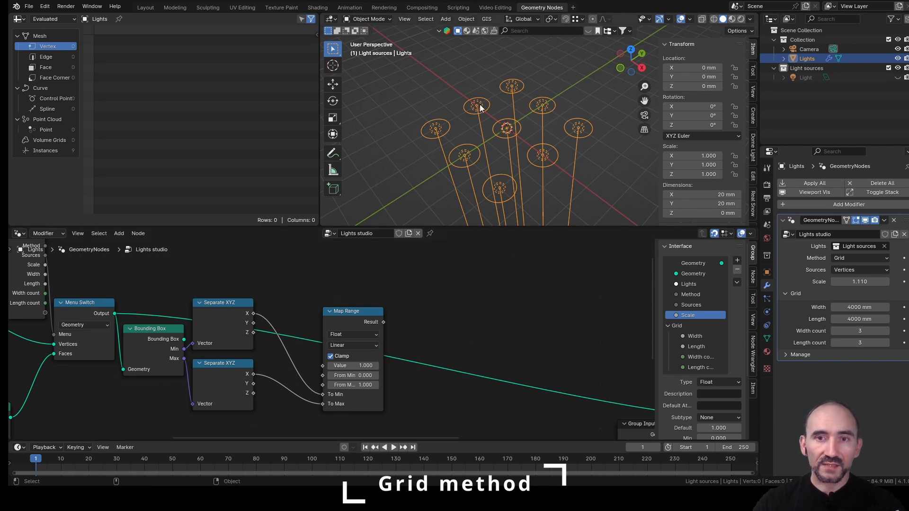
key("ctrl+s")
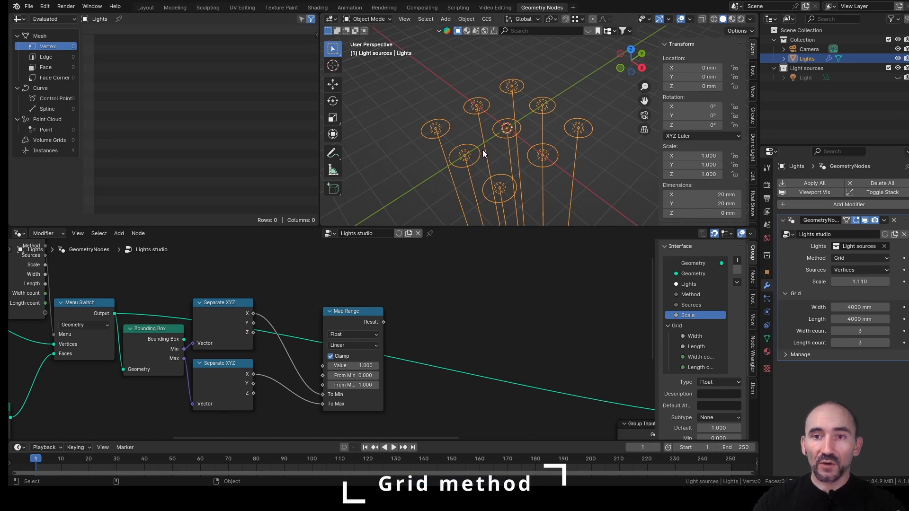
Rotate the Lights object to -35° about Y.
middle_click_drag(481, 148, 549, 124)
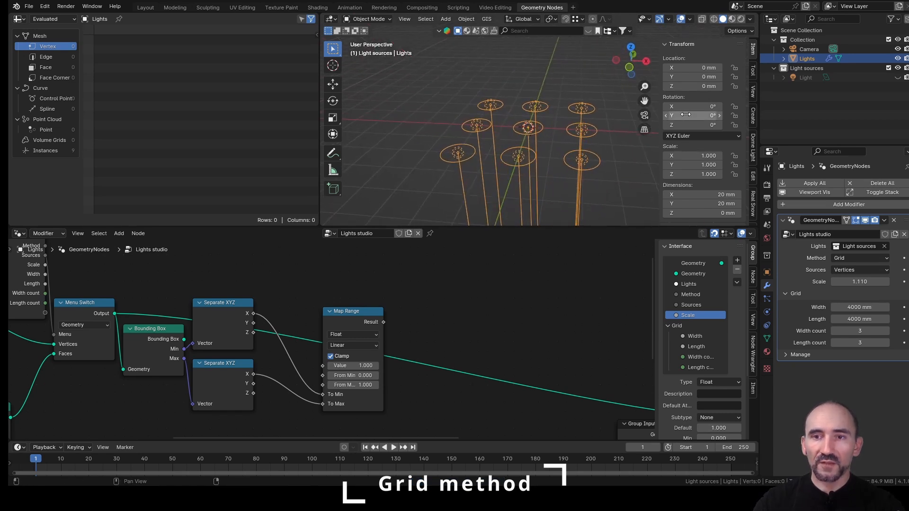
left_click_drag(681, 114, 662, 114)
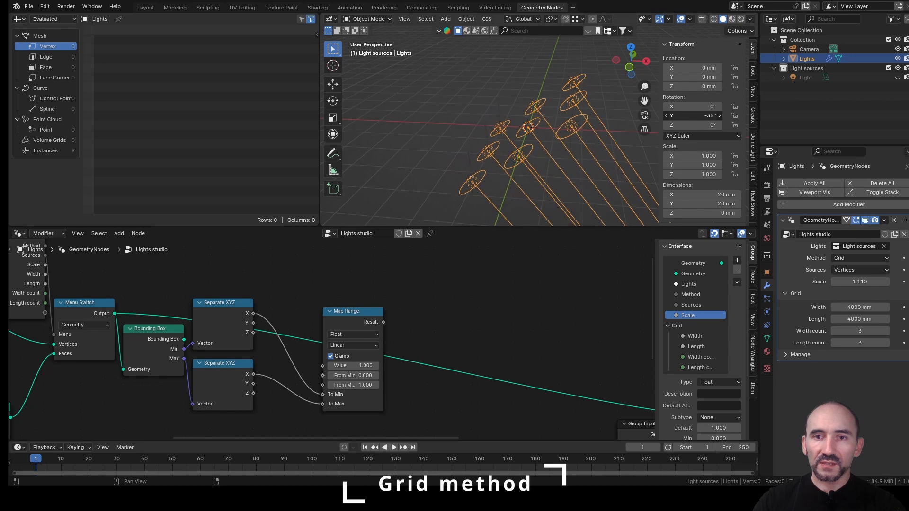
middle_click_drag(483, 146, 465, 172)
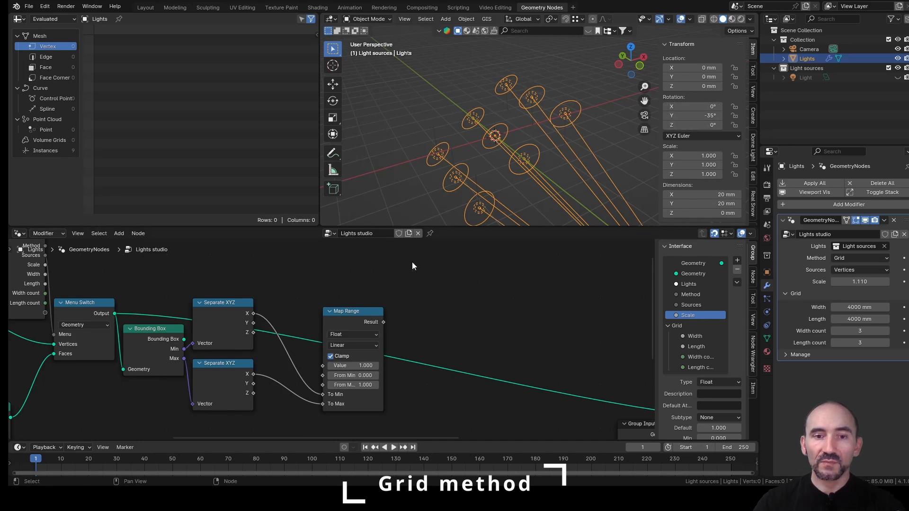
Rename the group's Scale input as Lights Scale.
double_click(695, 315)
type("Lights Scale")
key("Return")
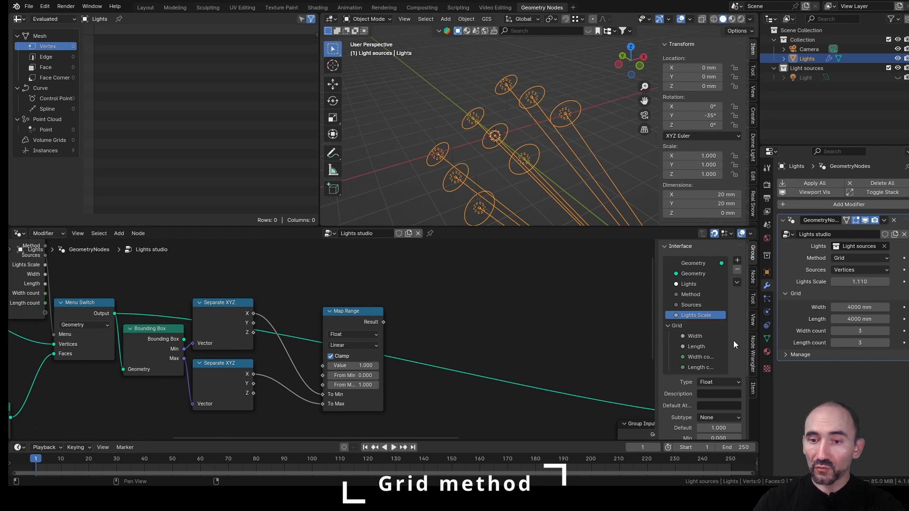
Add a float input after Length count in the Grid panel and set its subtype to Factor.
left_click(703, 367)
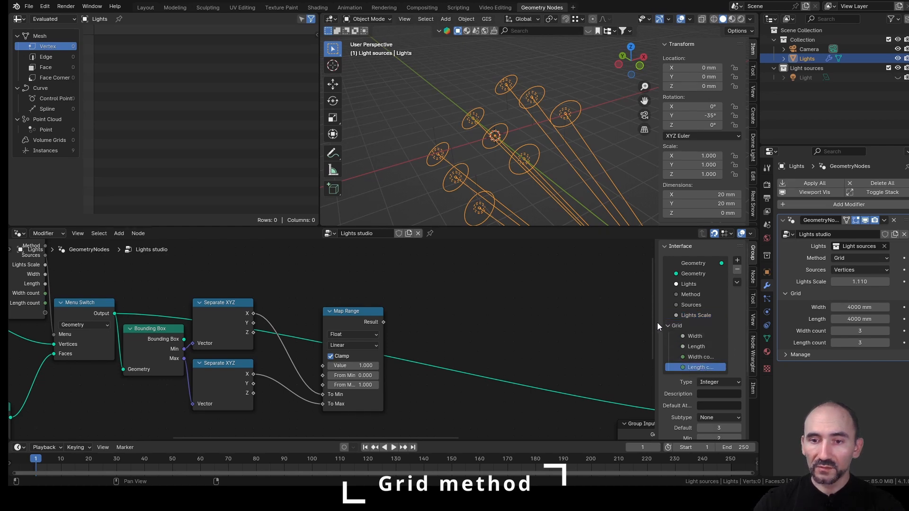
left_click_drag(657, 322, 644, 322)
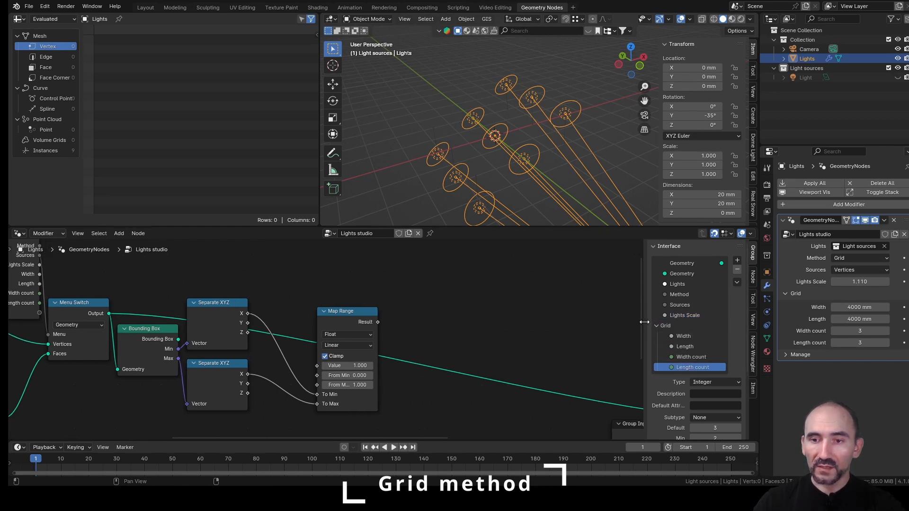
left_click(737, 260)
left_click(751, 271)
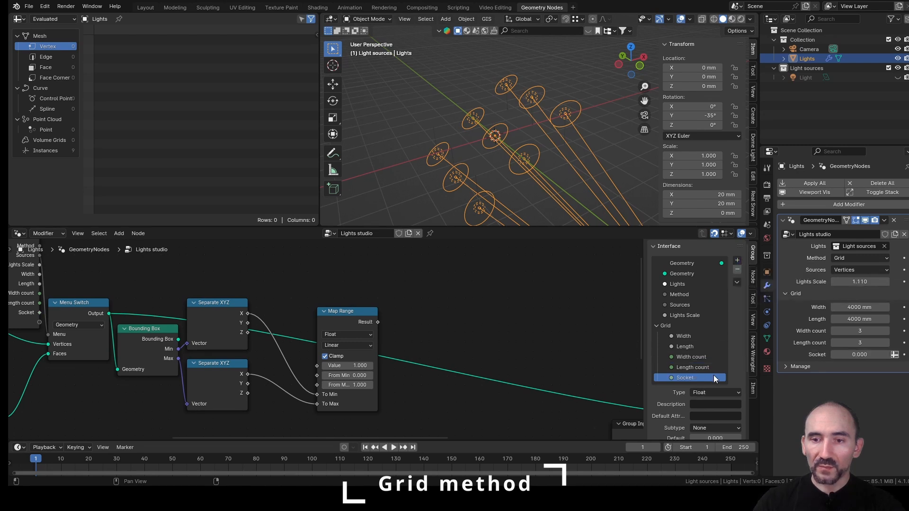
scroll(712, 393, "down", 2)
left_click(710, 391)
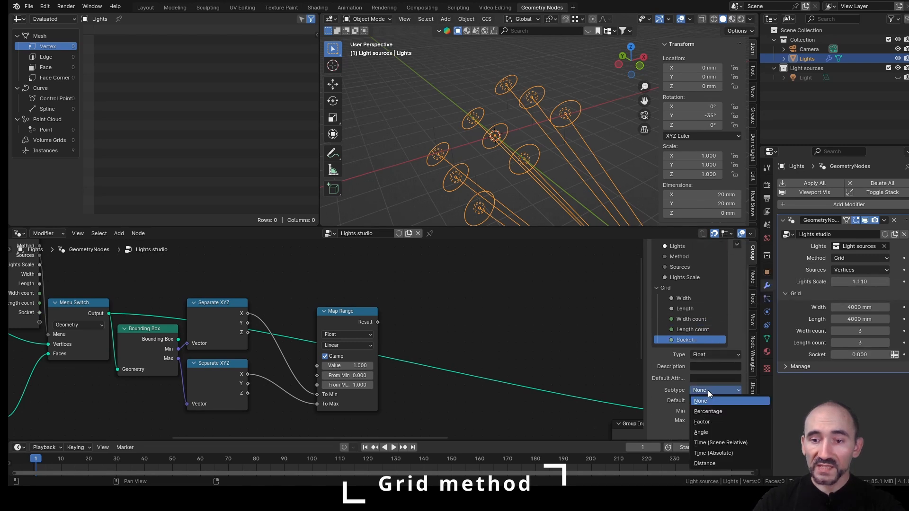
left_click(709, 422)
Give the new Factor input a default of 1, a minimum of 0 and a maximum of 1.
left_click(716, 400)
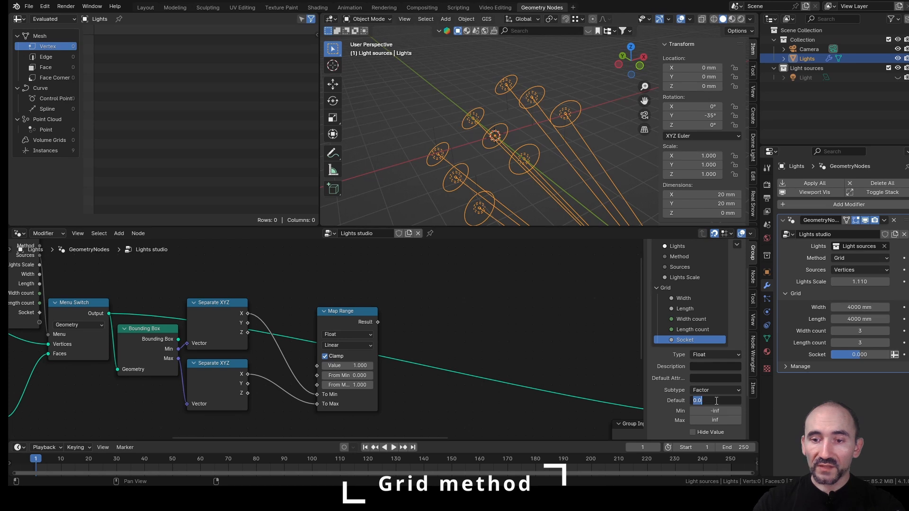
type("1")
key("Tab")
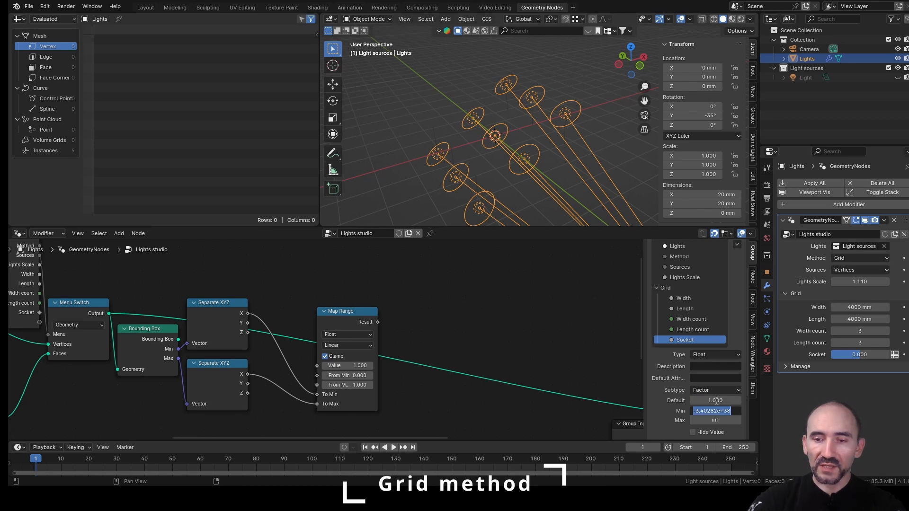
type("0")
key("Tab")
type("1")
key("Return")
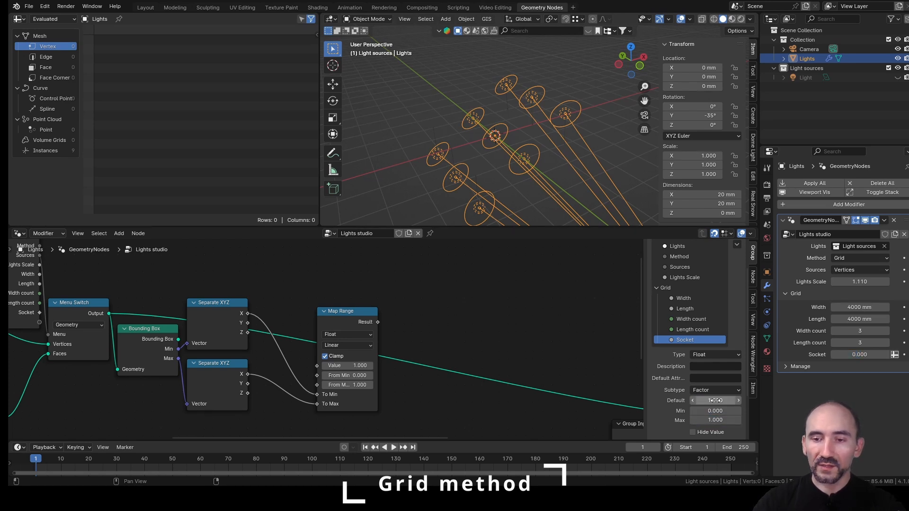
Restrict the new Grid input to a single value and name it Cover.
scroll(716, 405, "down", 3)
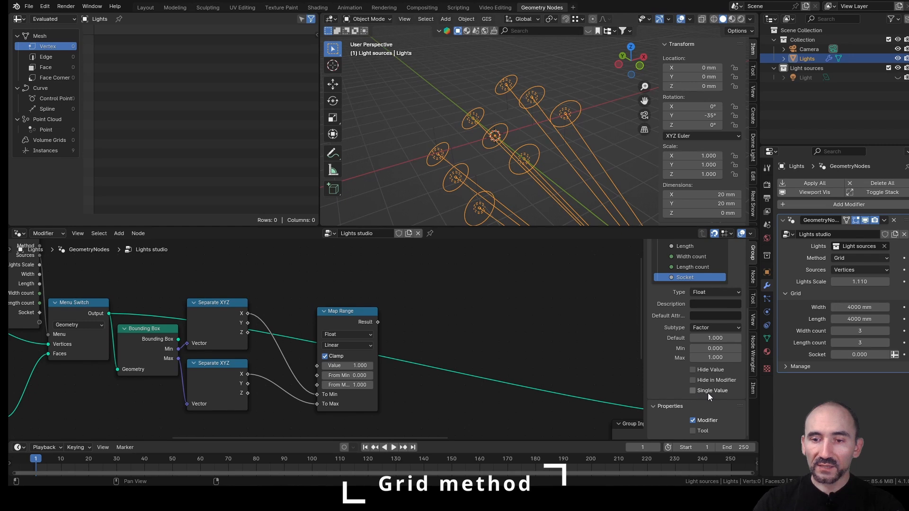
left_click(709, 396)
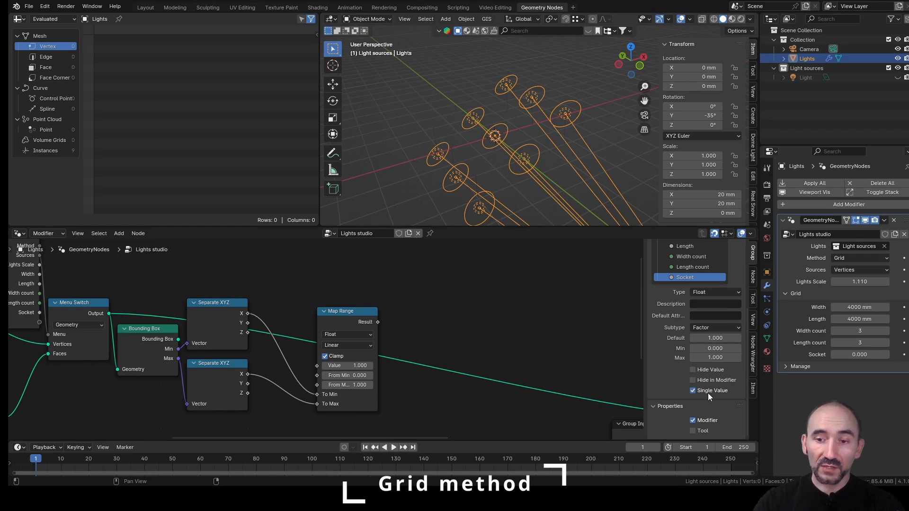
double_click(687, 277)
type("Cover")
key("Return")
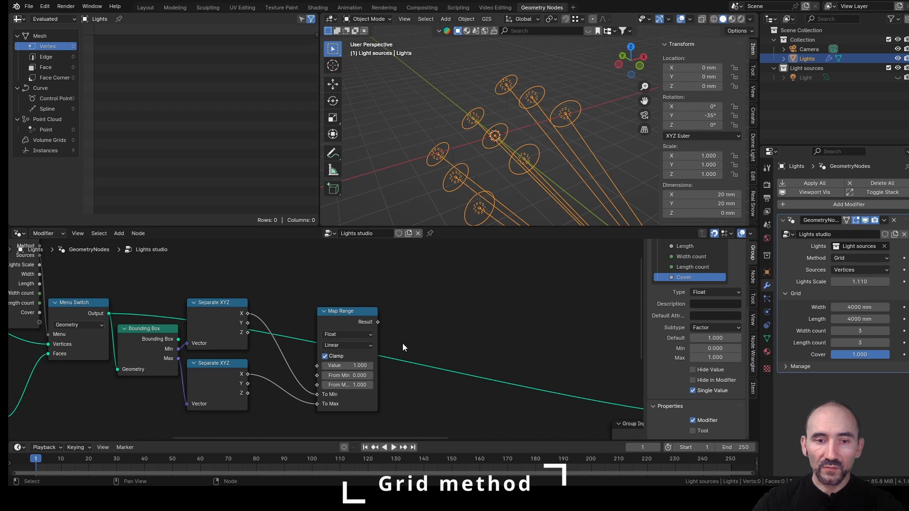
Duplicate the Group Input node above the Separate XYZ nodes and connect its Cover output to the Map Range's Value.
middle_click_drag(402, 344, 463, 359)
left_click(62, 269)
key("shift+d")
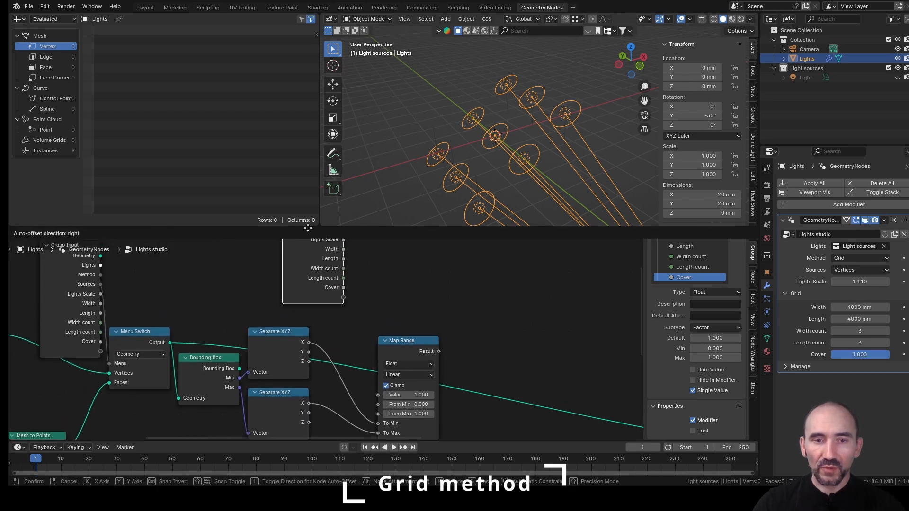
left_click(305, 285)
scroll(394, 290, "up", 2)
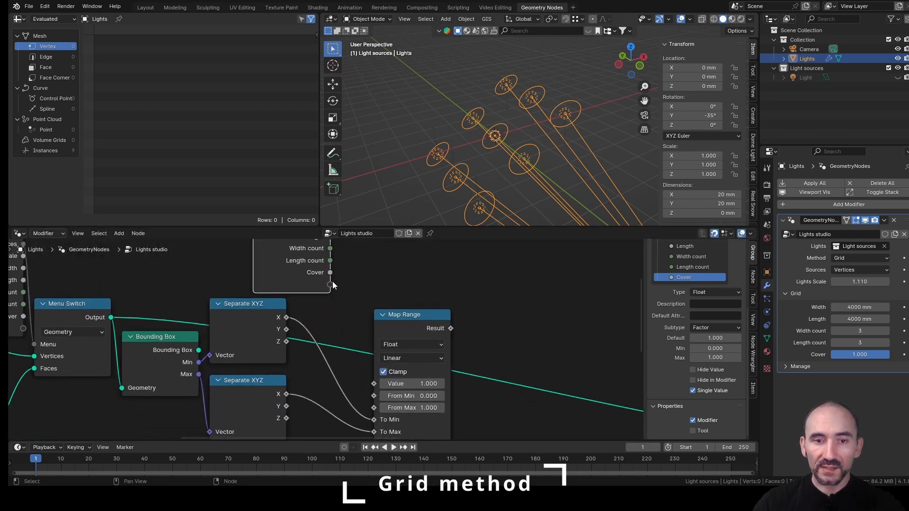
left_click_drag(330, 273, 374, 384)
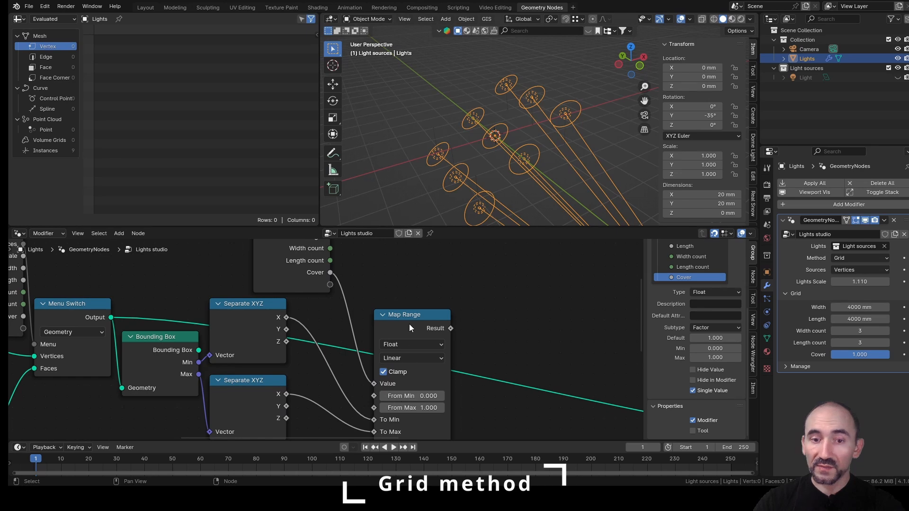
Add a Position node above the Map Range node.
scroll(509, 367, "down", 3)
middle_click_drag(506, 290, 331, 296)
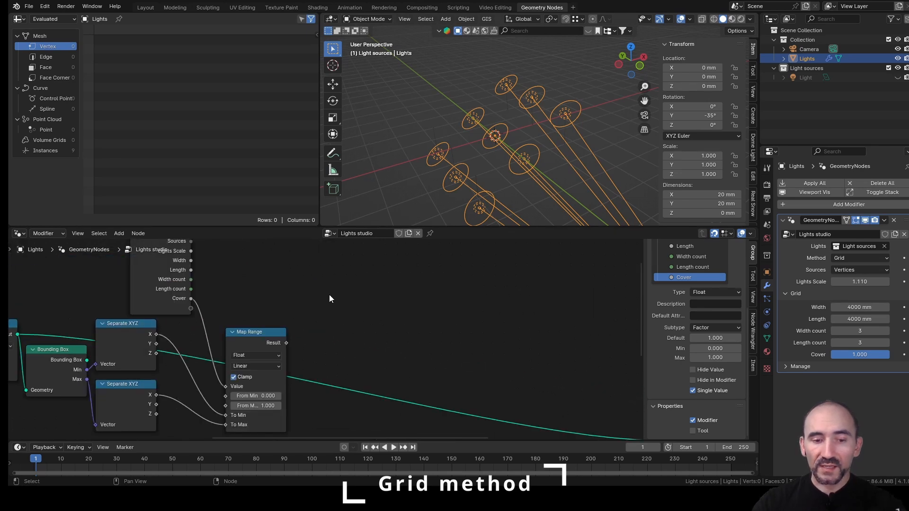
key("shift+a")
type("position")
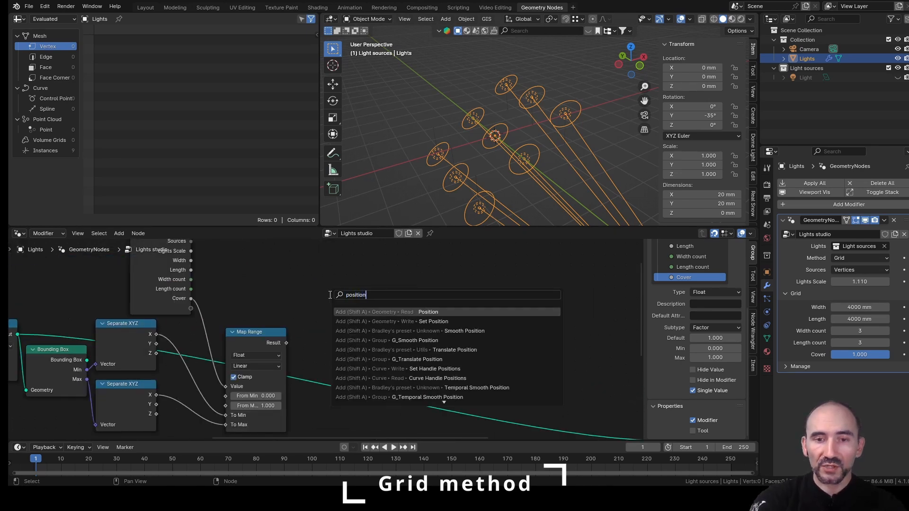
key("Return")
left_click(235, 271)
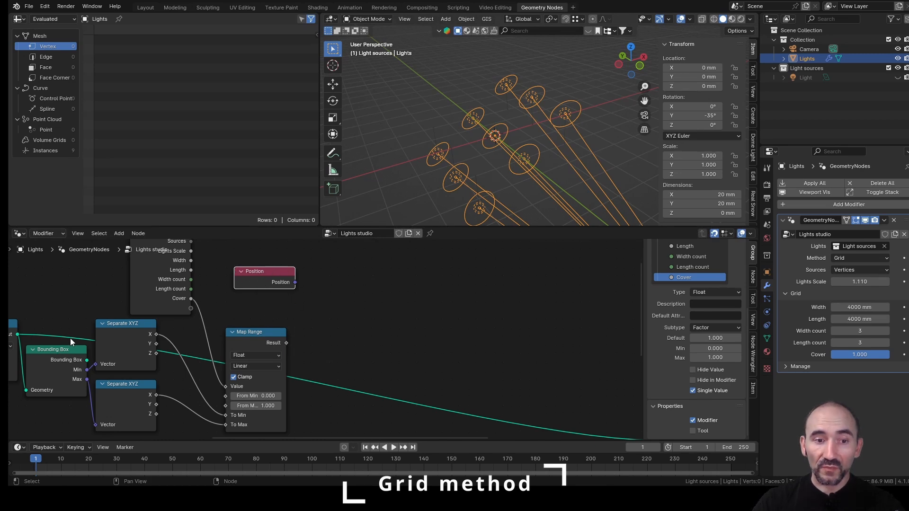
Split the Position output with a Separate XYZ node placed beside it.
middle_click_drag(83, 337, 187, 329)
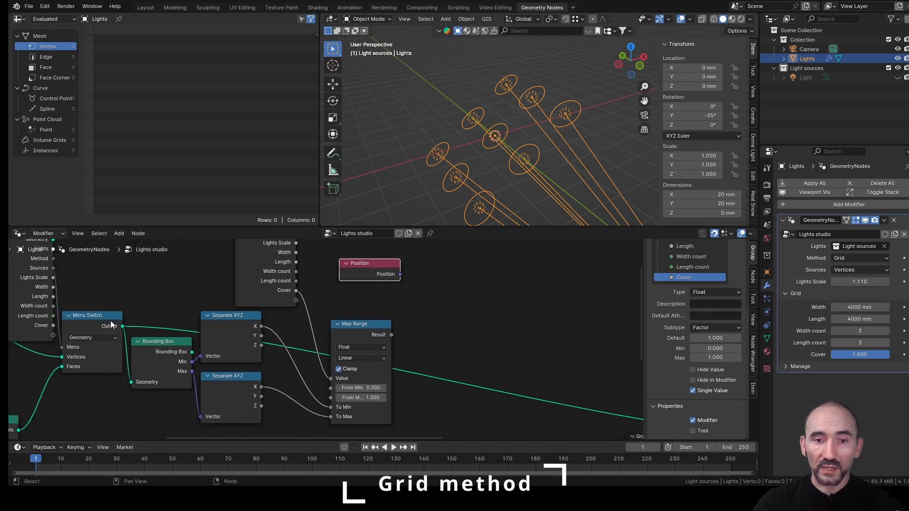
left_click_drag(400, 275, 444, 289)
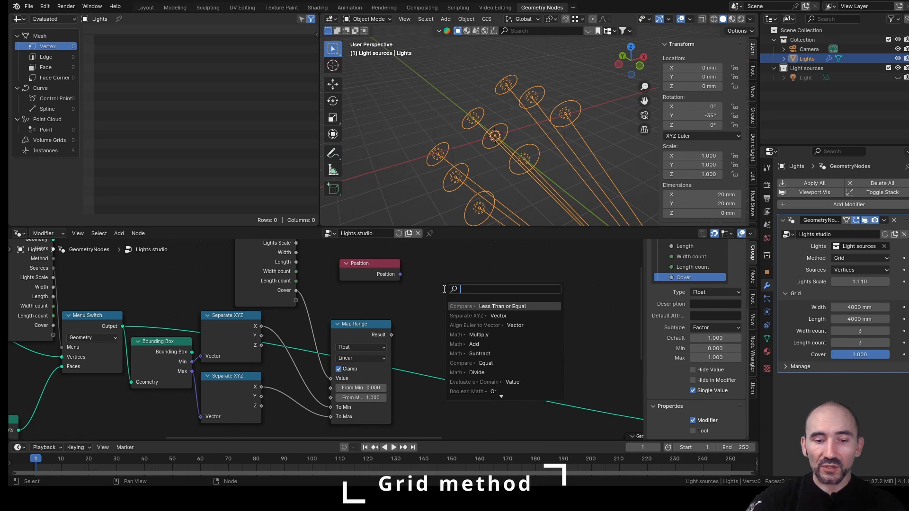
type("sepa")
key("Return")
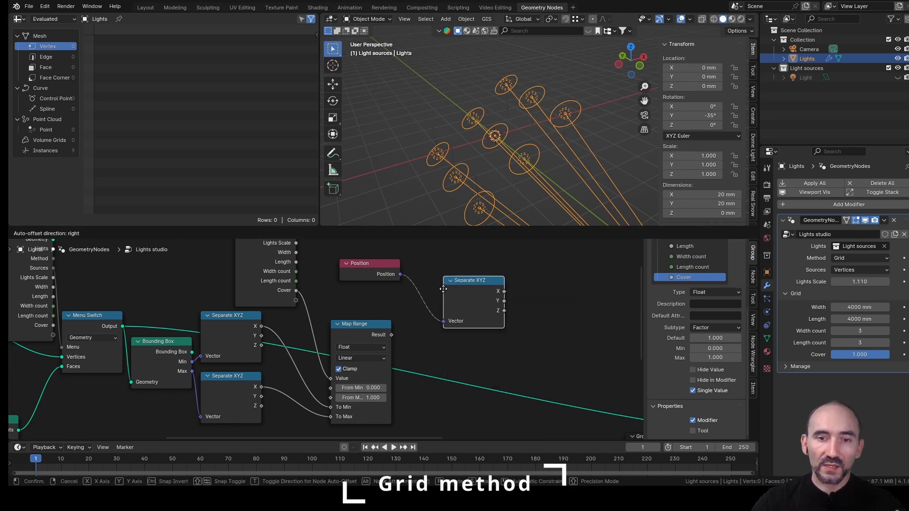
left_click(409, 272)
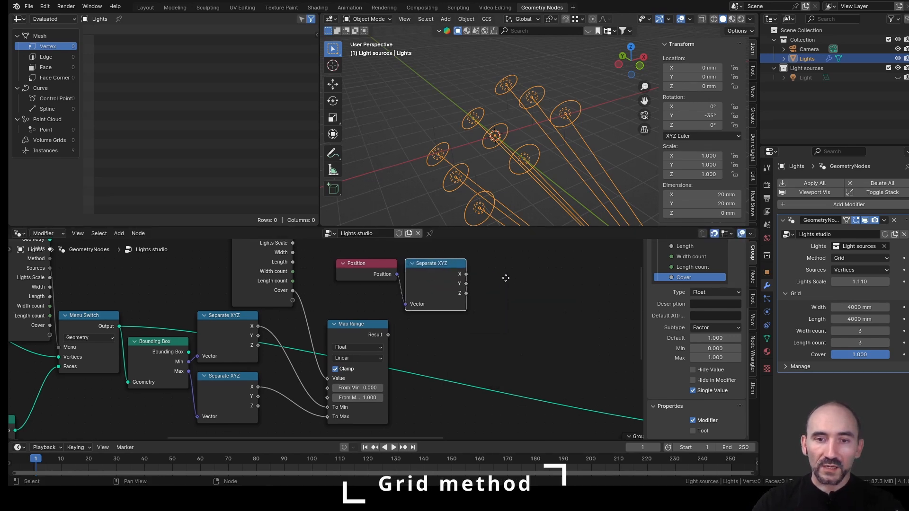
Add a Less Than or Equal node comparing the position's X with the Map Range result.
middle_click_drag(475, 282, 367, 286)
left_click_drag(362, 279, 419, 304)
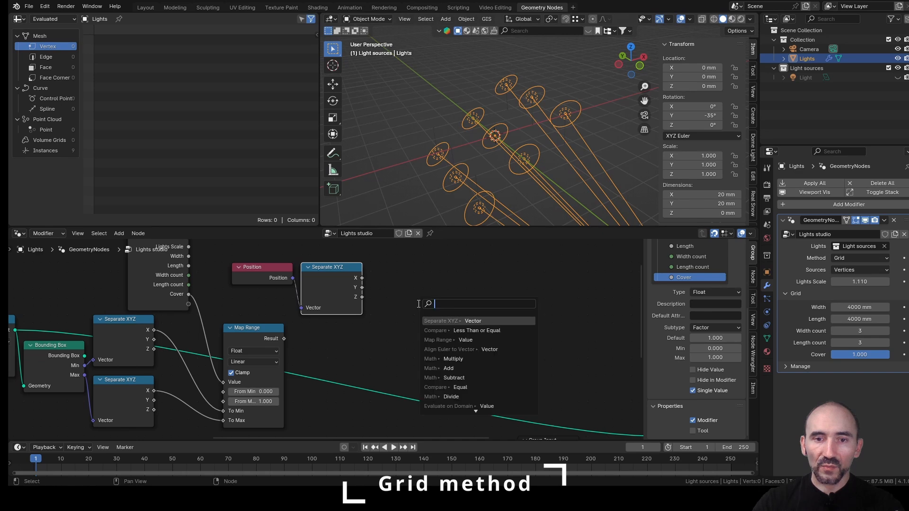
type("less")
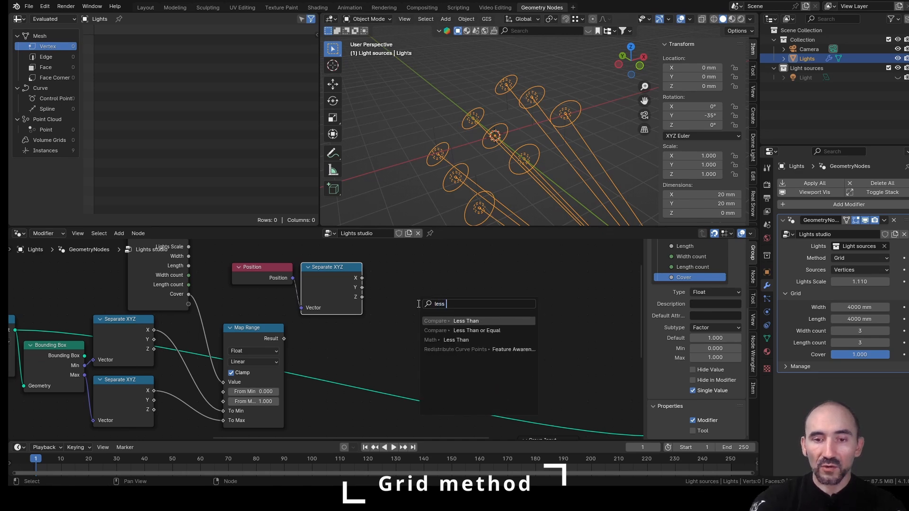
key("Return")
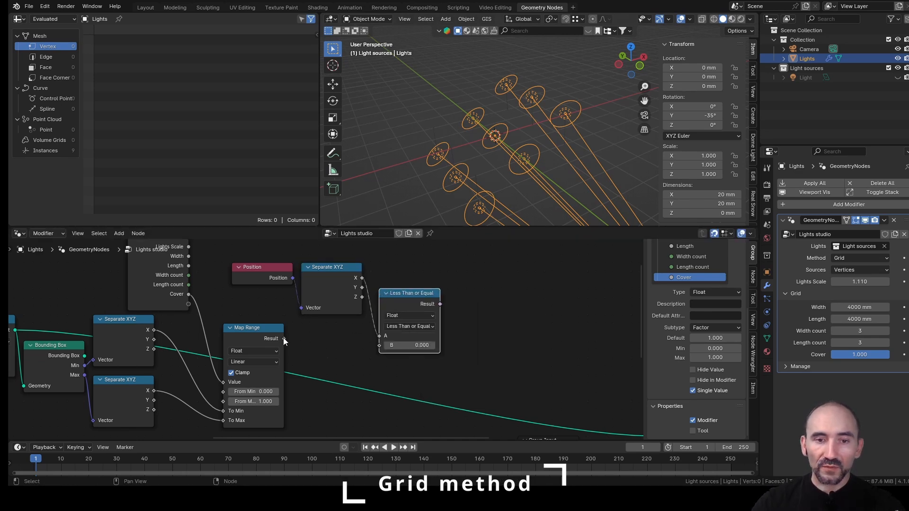
left_click_drag(284, 338, 379, 345)
Connect the comparison result to the Selection of Instance on Points and test the lights with Cover at 0.000.
middle_click_drag(422, 365, 366, 308)
left_click_drag(296, 275, 470, 386)
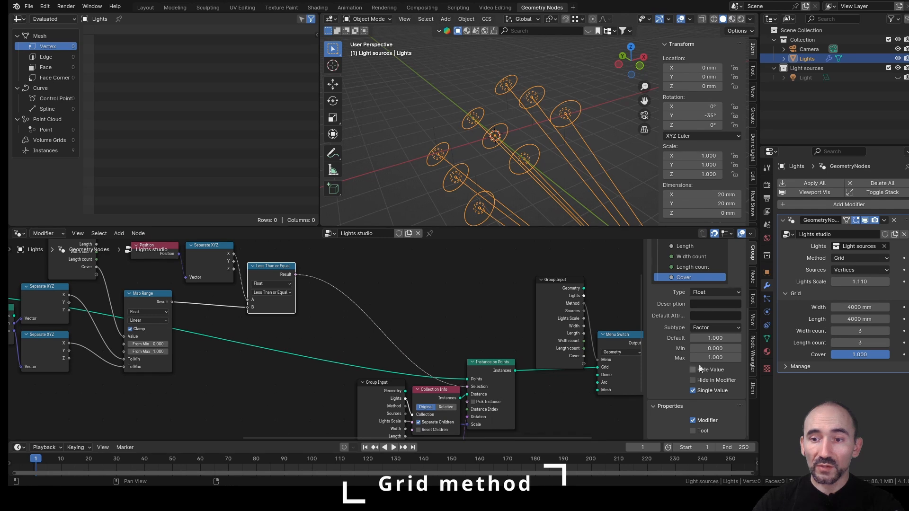
left_click_drag(867, 355, 832, 355)
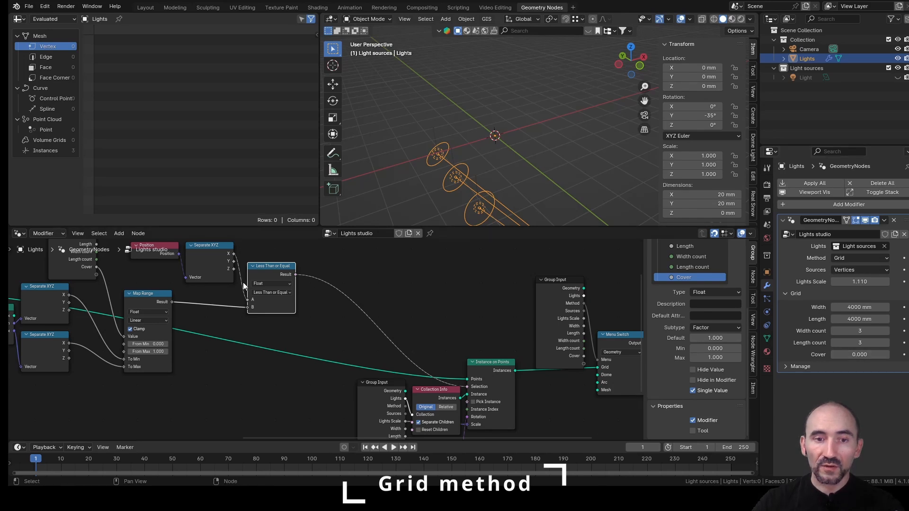
Try the Less Than operation for the comparison with Cover at 0.000 and 1.000, and save the file.
left_click(271, 293)
left_click(274, 308)
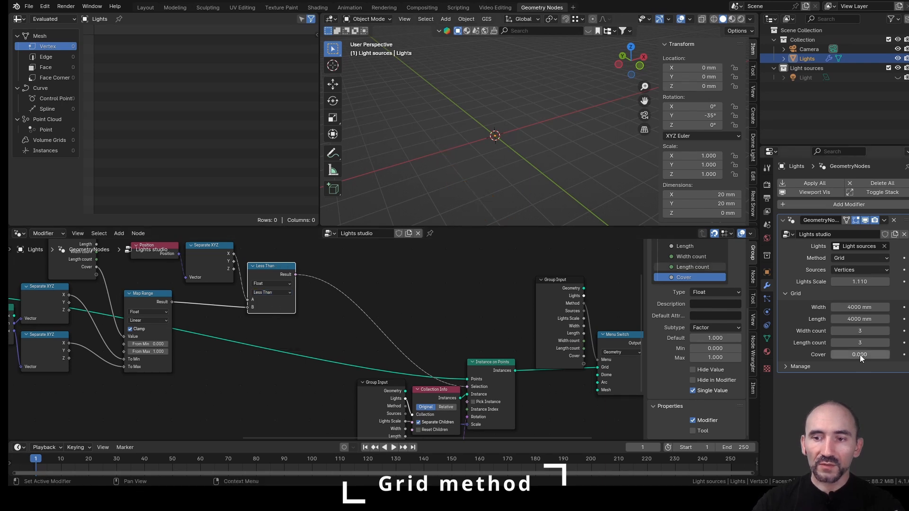
left_click_drag(843, 355, 891, 355)
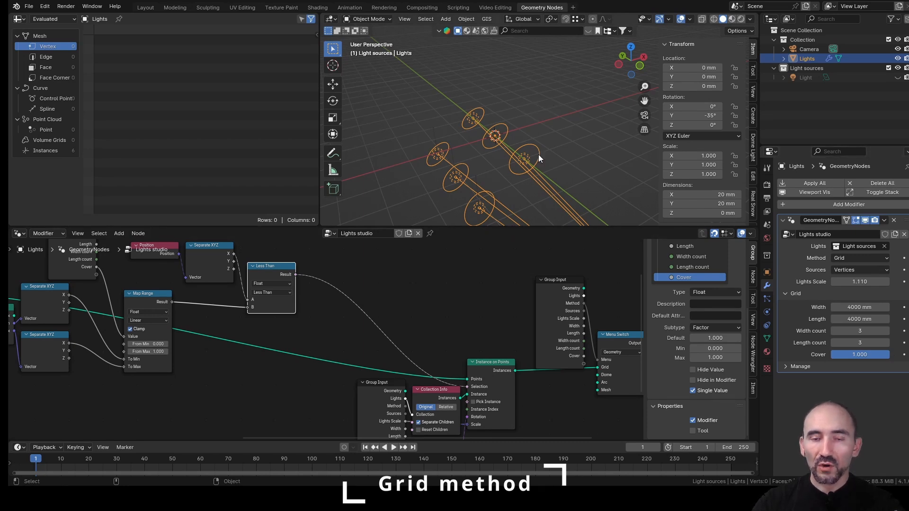
key("ctrl+s")
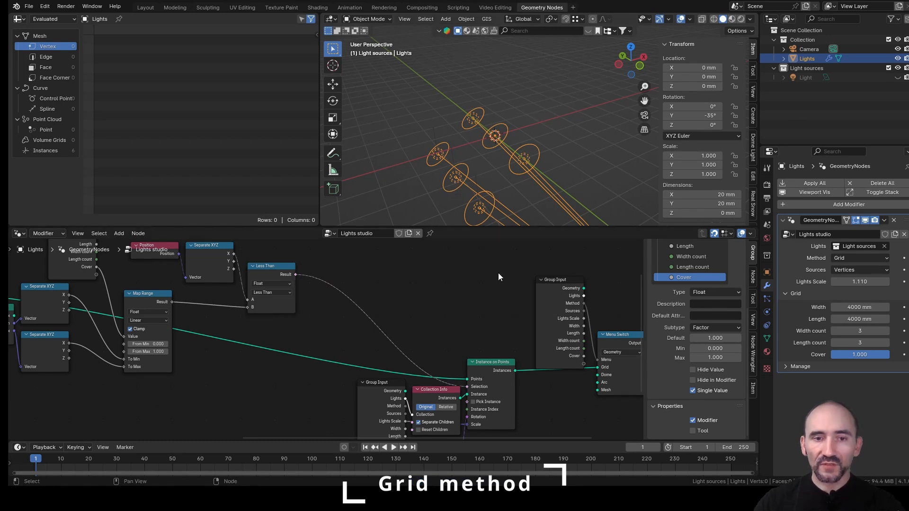
Set the comparison back to Less Than or Equal and lower Cover to 0.000.
left_click(272, 292)
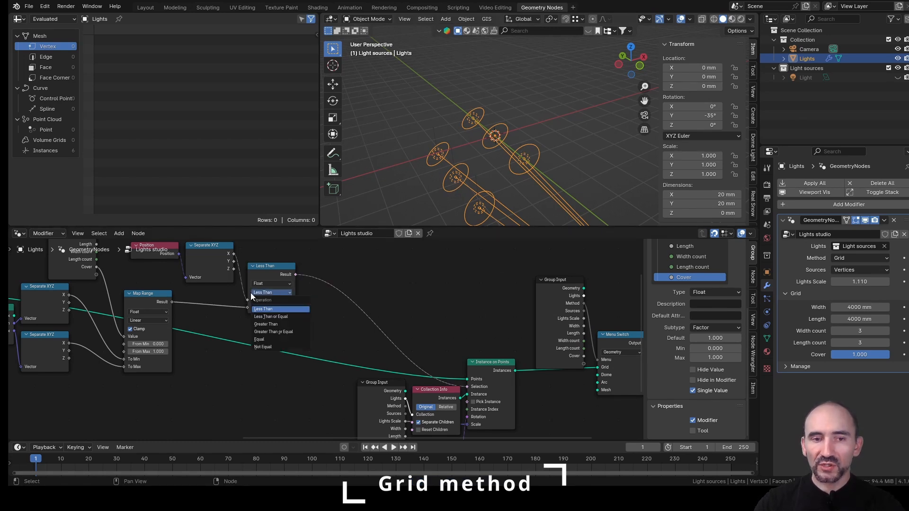
left_click(278, 318)
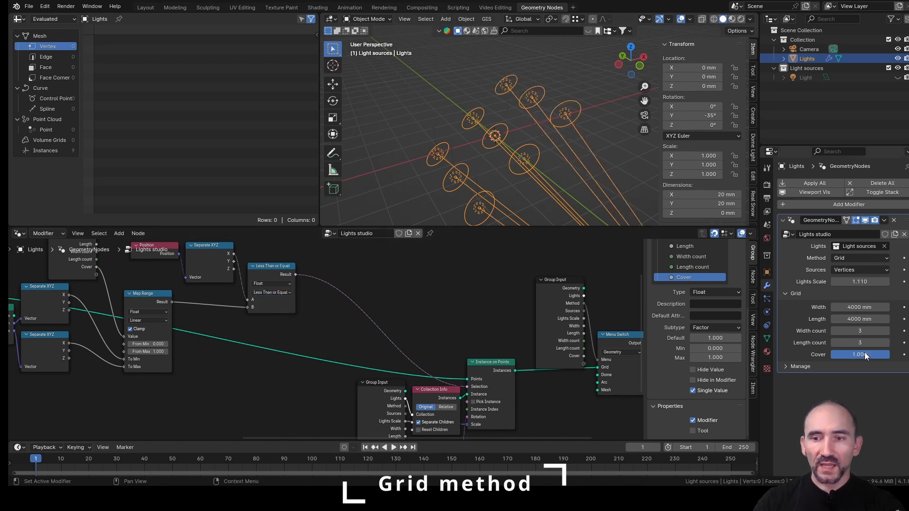
left_click_drag(865, 355, 827, 351)
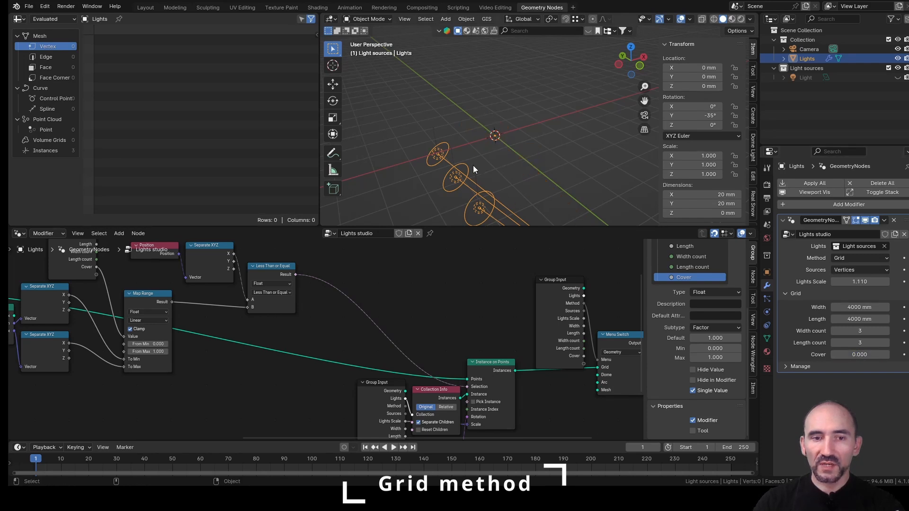
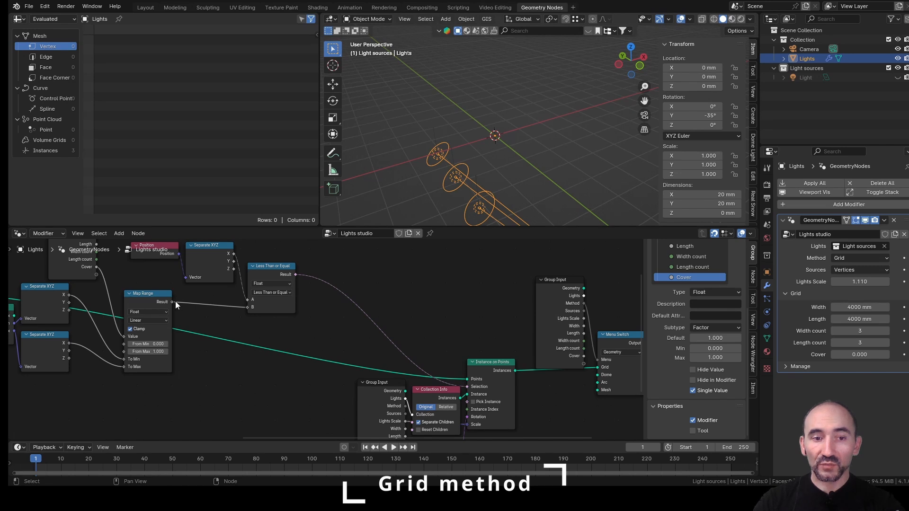
Add an Equal node below the Map Range that compares its result with the X of the bounding box minimum.
left_click_drag(172, 302, 220, 320)
type("eq")
key("Return")
left_click(207, 339)
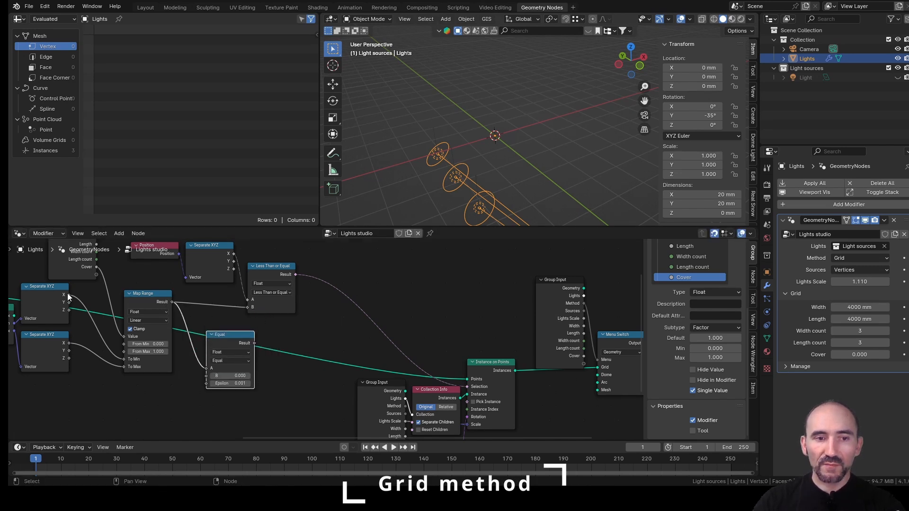
middle_click_drag(57, 305, 122, 311)
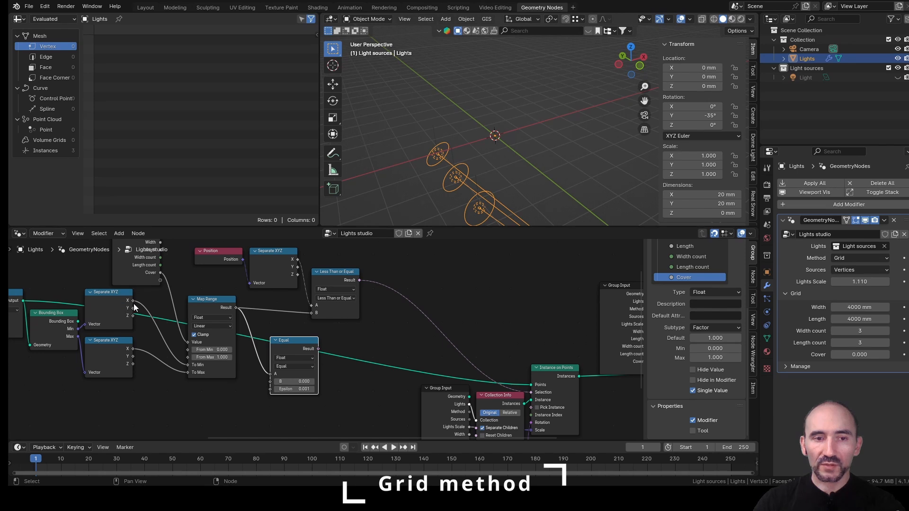
left_click_drag(133, 308, 271, 381)
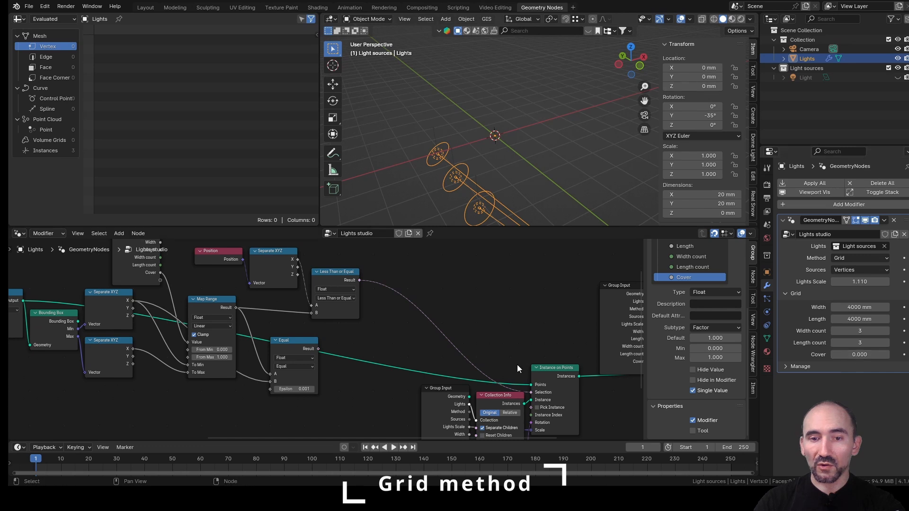
Feed the Equal result into a new Boolean Switch node and set the Equal node's Epsilon to 0.000.
left_click_drag(318, 349, 457, 274)
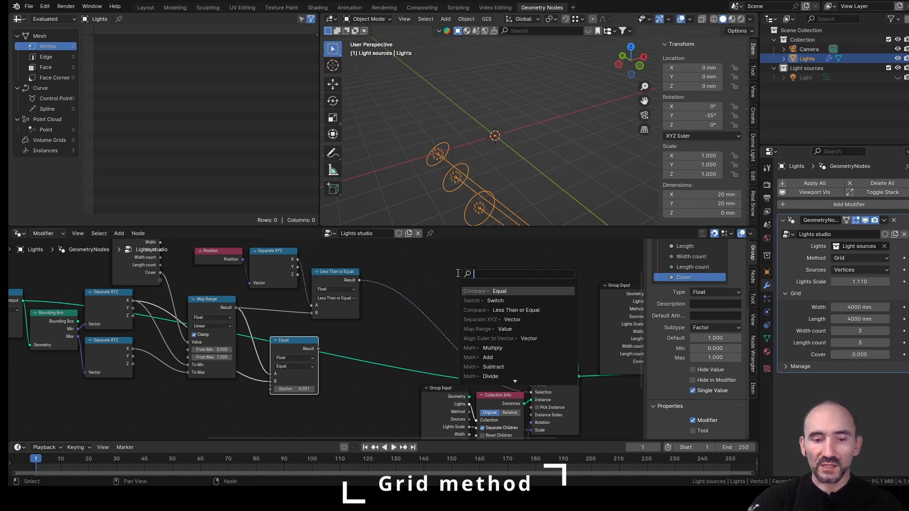
type("swi")
key("Return")
left_click(474, 289)
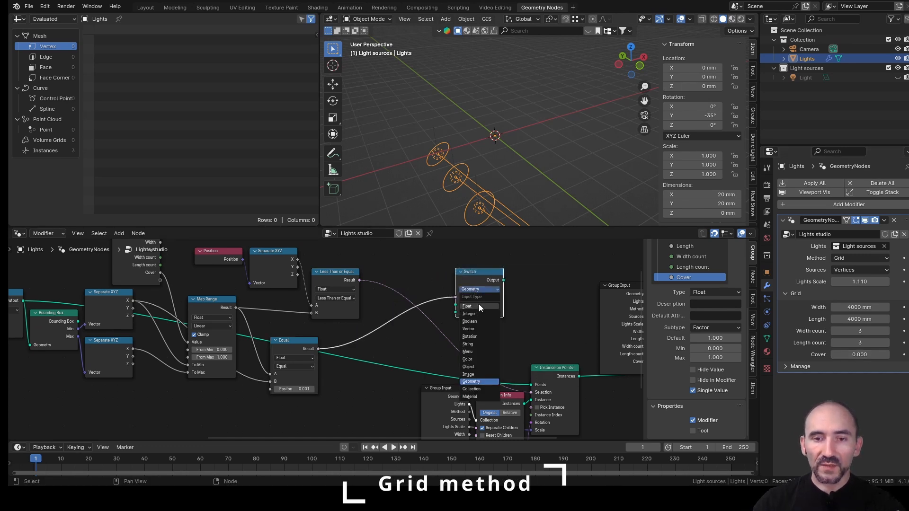
left_click(483, 322)
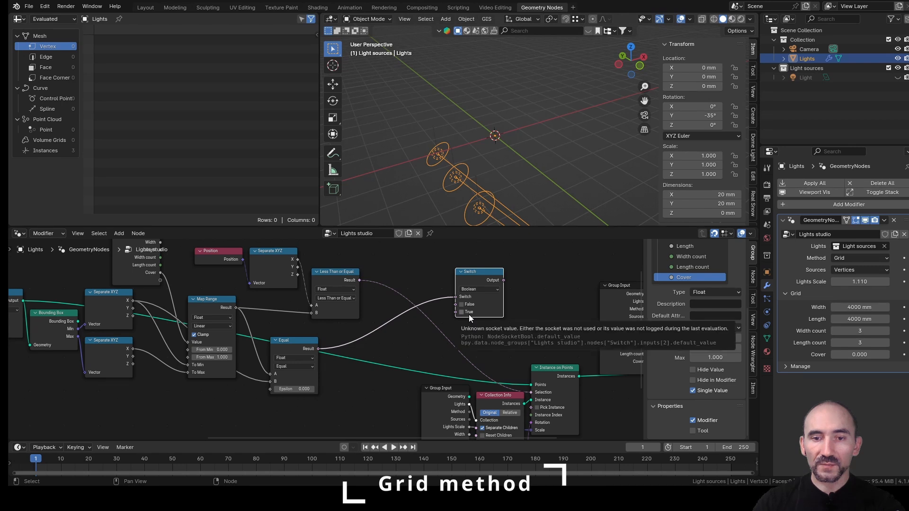
Route the Less Than or Equal result through the Switch's False input into the Instance on Points Selection, and raise Cover to 1.000.
left_click(358, 283)
left_click_drag(358, 280, 450, 305)
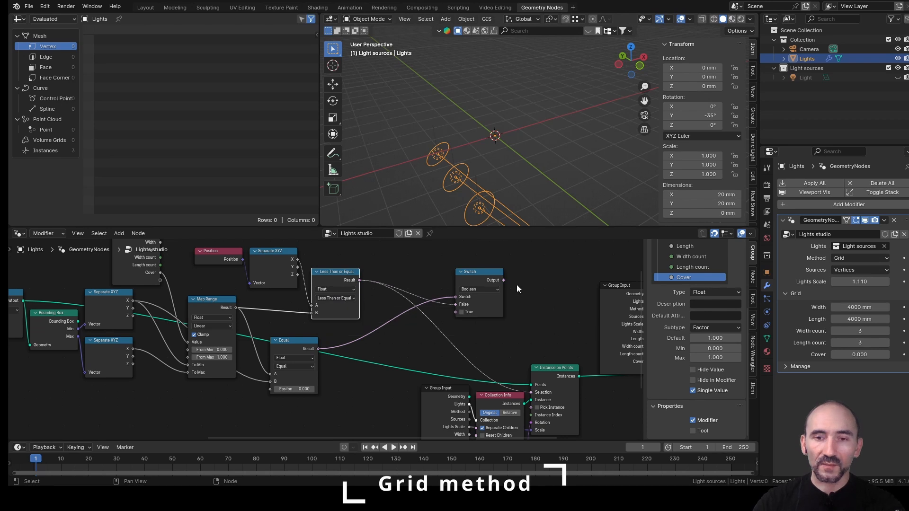
left_click_drag(503, 280, 532, 392)
left_click_drag(477, 275, 422, 303)
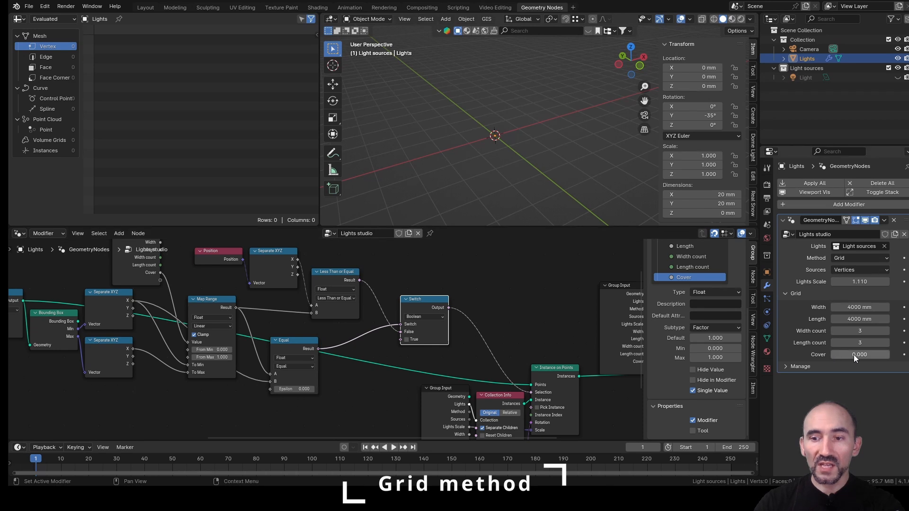
left_click_drag(860, 355, 893, 359)
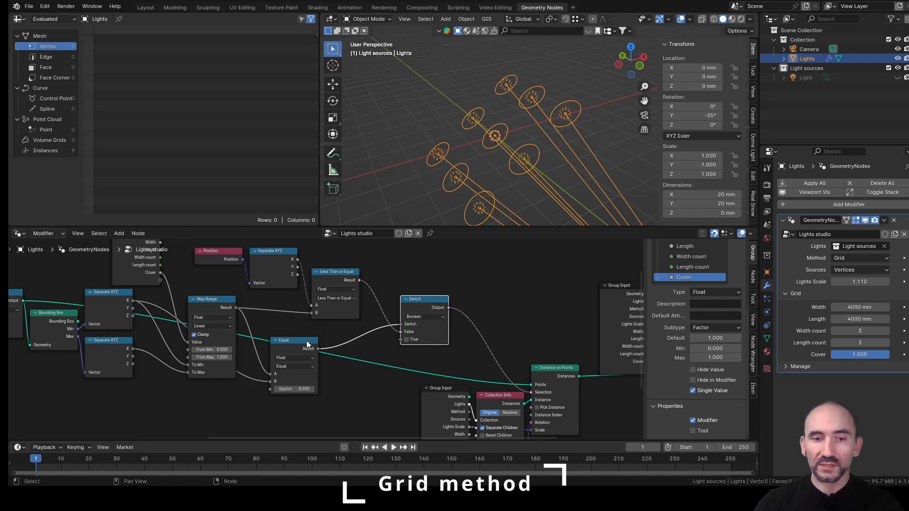
Collapse the Less Than or Equal, Switch, Equal and position Separate XYZ nodes, and move Equal beside the Switch.
left_click(334, 275)
key("h")
left_click(424, 305)
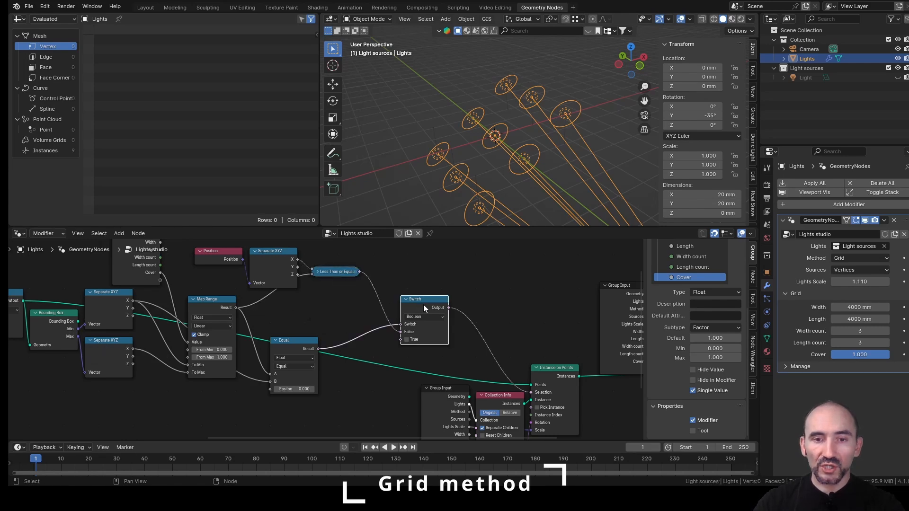
key("h")
left_click(292, 345)
key("h")
left_click(281, 281)
key("h")
left_click_drag(299, 340, 341, 299)
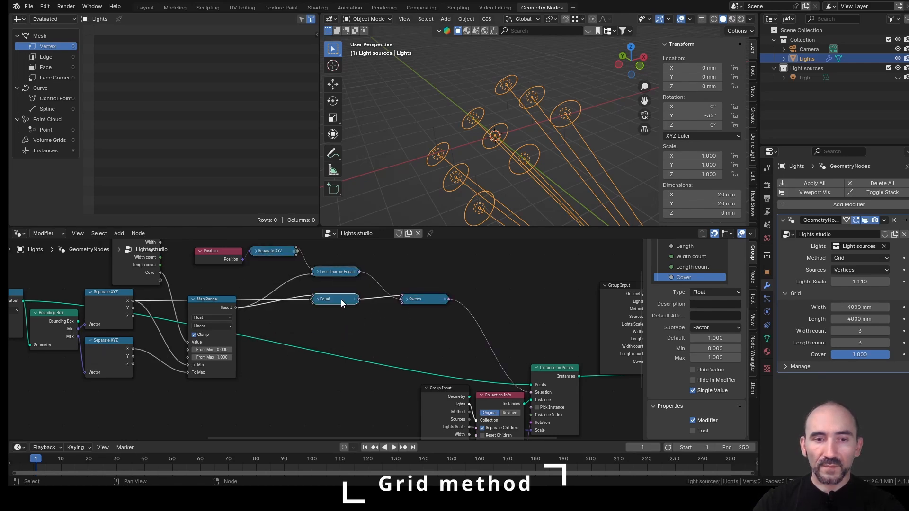
Collapse the two bounding box Separate XYZ nodes, arrange the Cover nodes compactly and save the file.
middle_click_drag(212, 290, 317, 339)
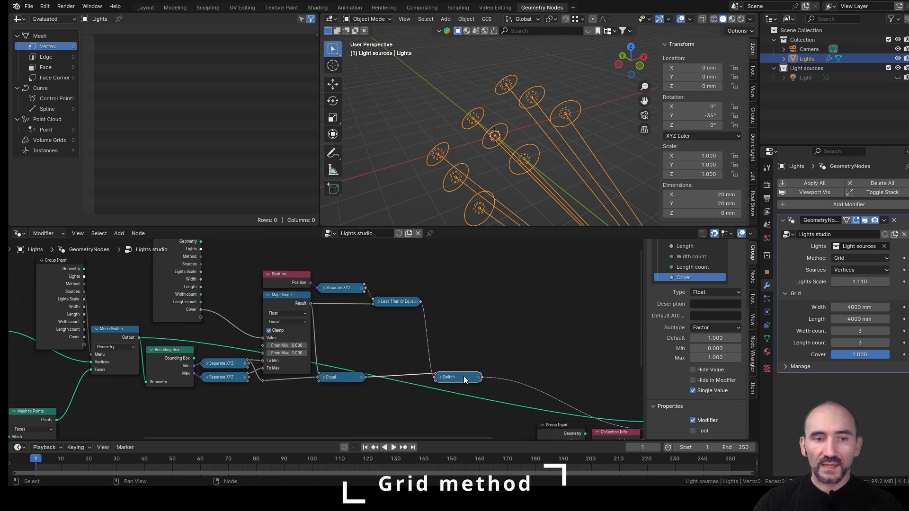
scroll(461, 374, "down", 1)
key("ctrl+s")
key("ctrl+s")
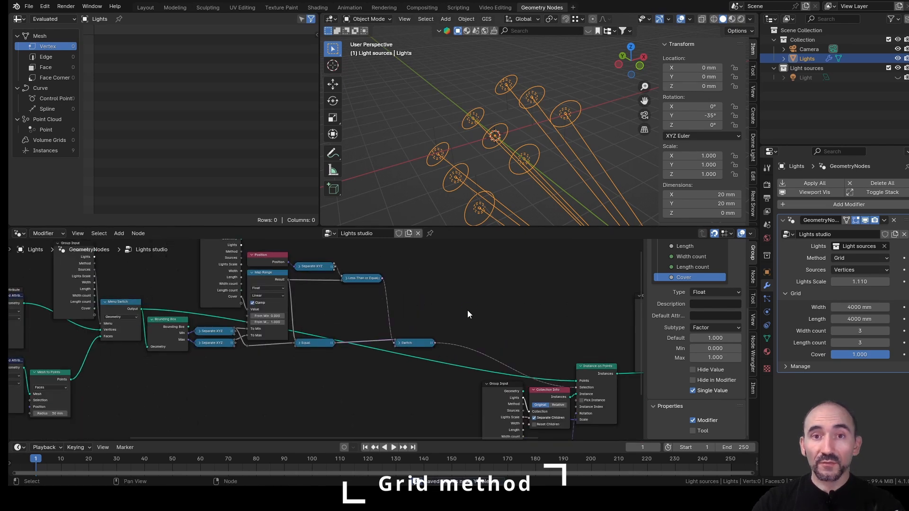
Show the mesh data properties of the Lights object and save the file.
scroll(705, 314, "up", 5)
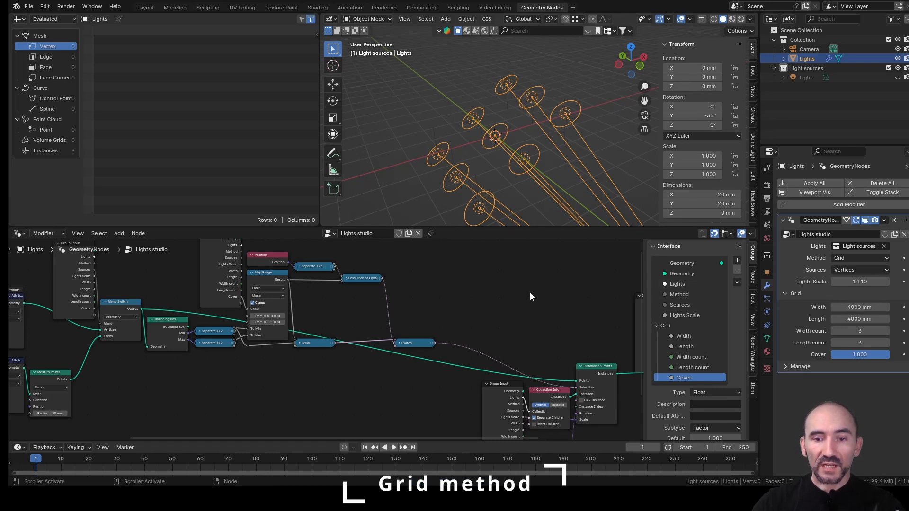
middle_click_drag(535, 303, 365, 290)
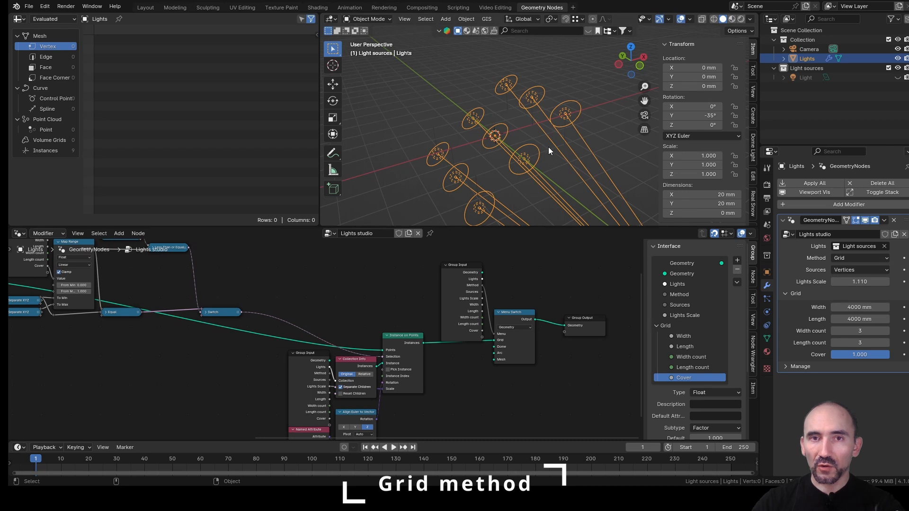
middle_click_drag(548, 146, 376, 148)
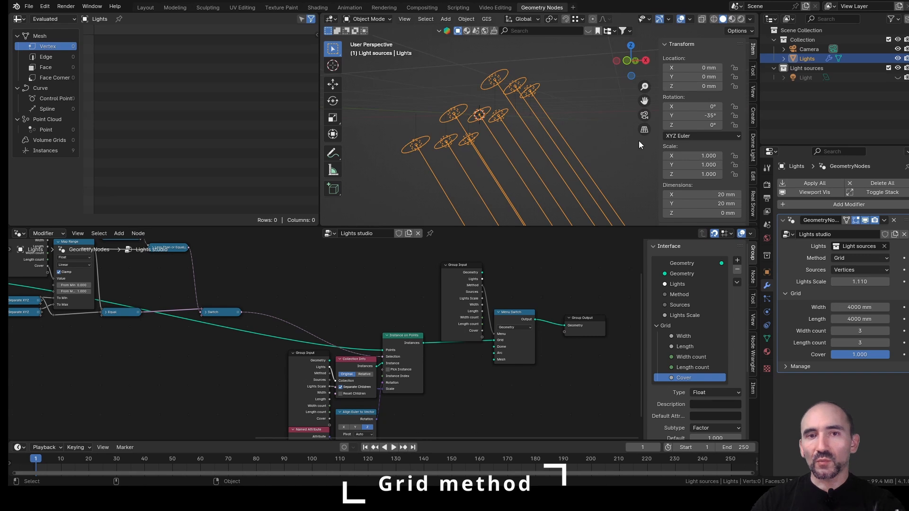
left_click(838, 58)
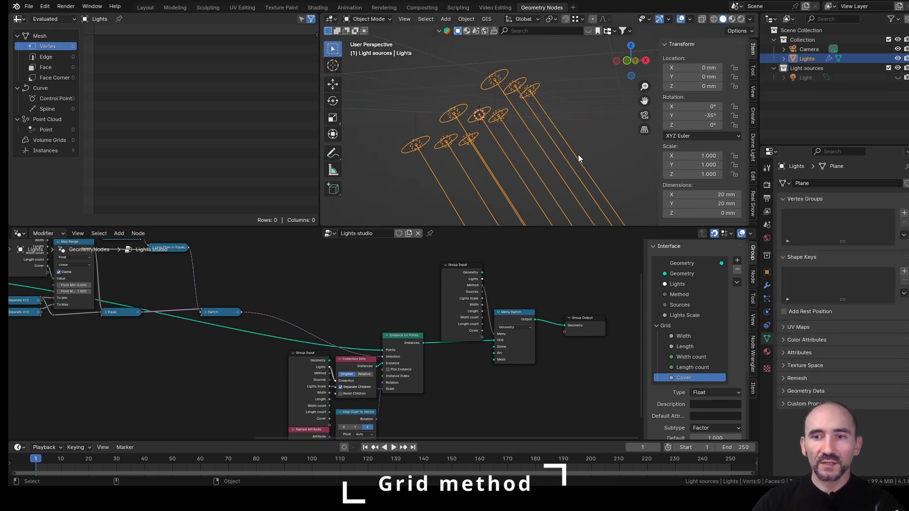
key("ctrl+s")
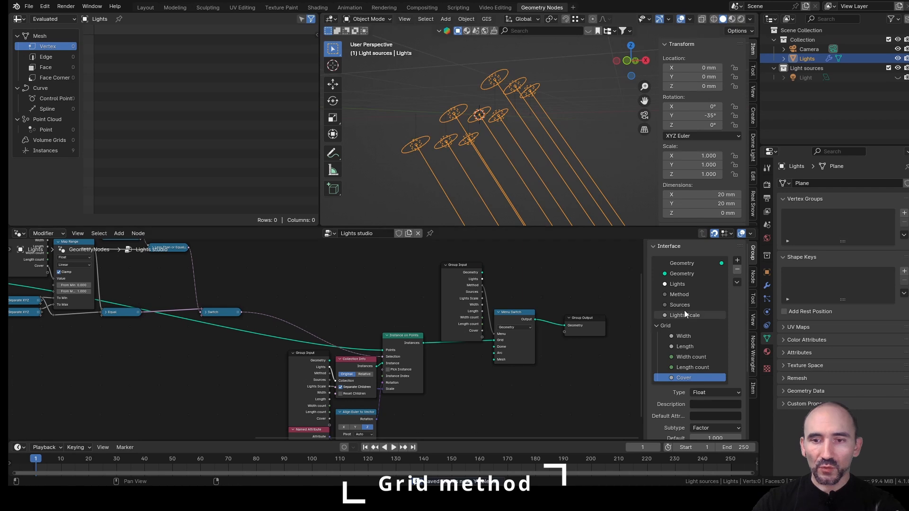
Add a group input directly below Lights Scale and name it Flipped.
left_click(685, 313)
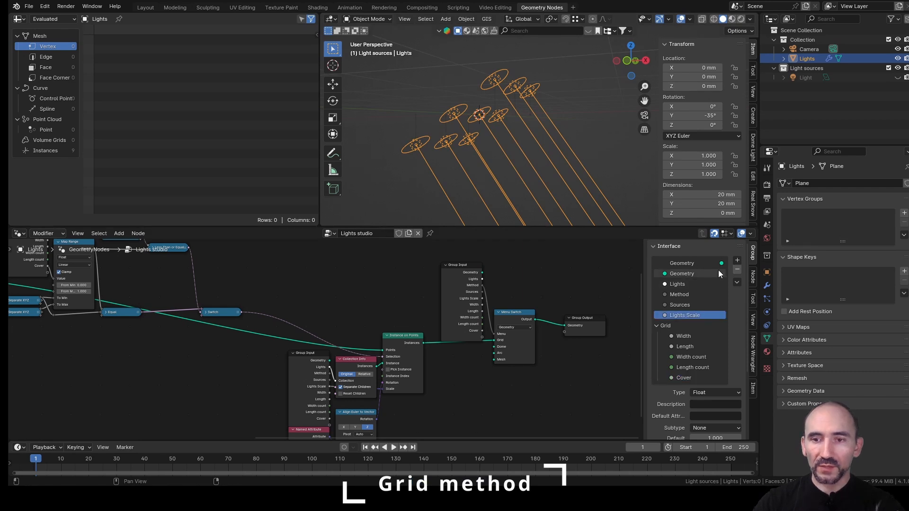
left_click(737, 262)
left_click(753, 272)
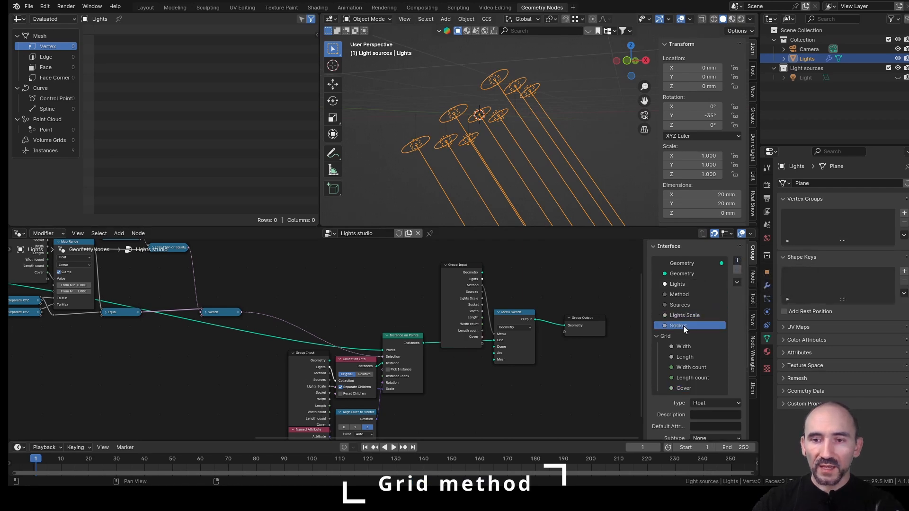
double_click(684, 326)
type("Flipped")
key("Return")
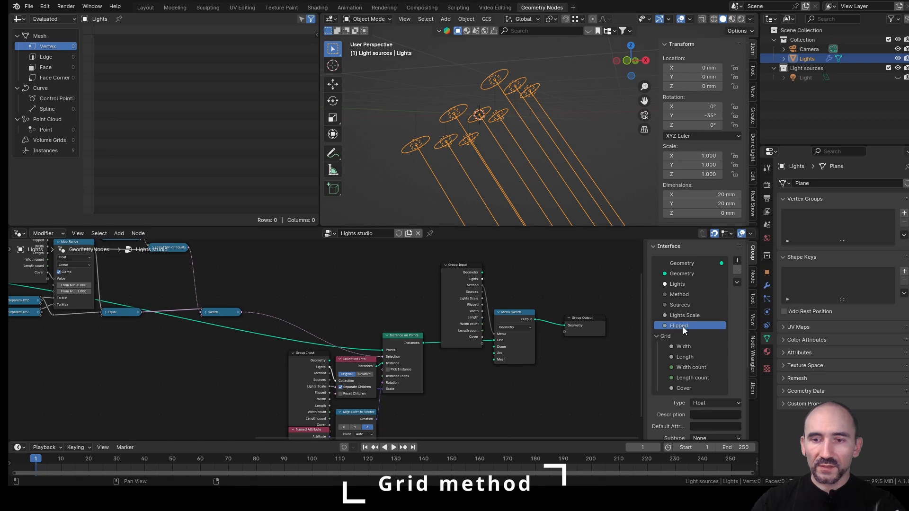
Change the Flipped input's type to Boolean and restrict it to a single value.
left_click(708, 404)
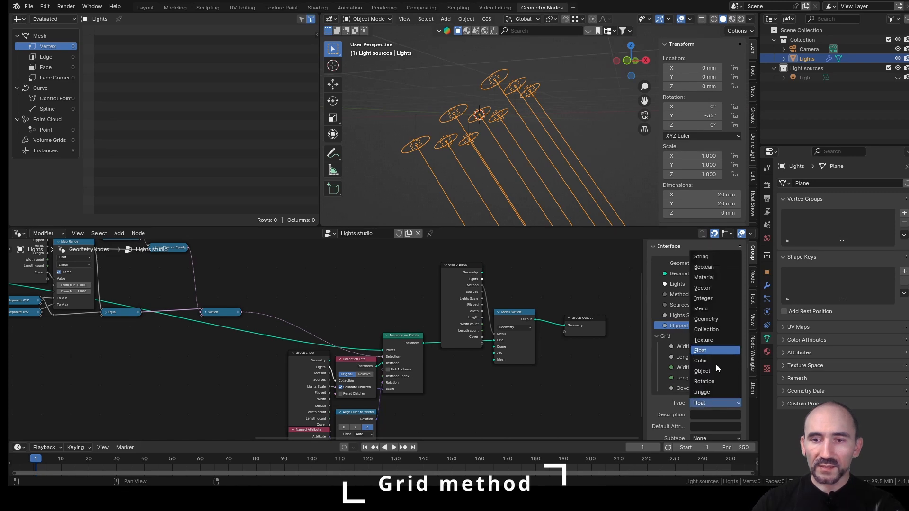
left_click(716, 268)
scroll(706, 392, "down", 4)
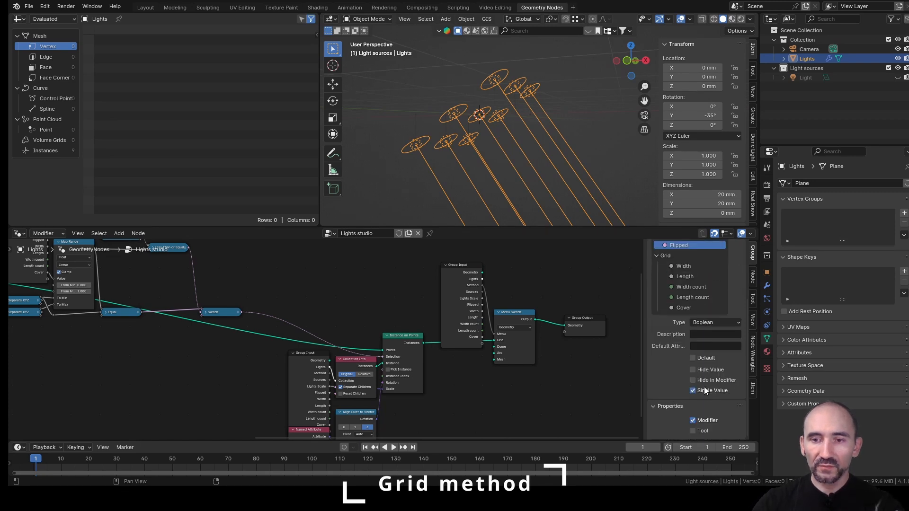
Duplicate the Flipped group input and rename the copy Custom focus.
scroll(712, 356, "up", 4)
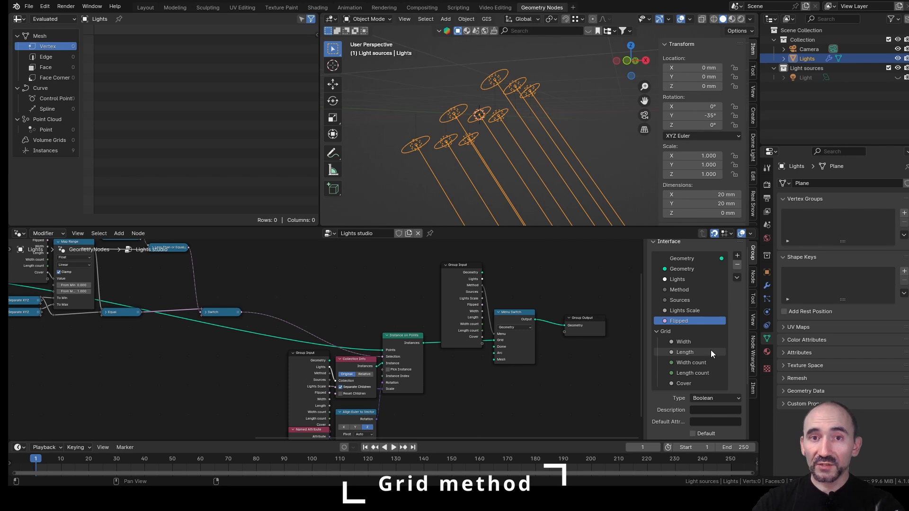
scroll(713, 305, "up", 1)
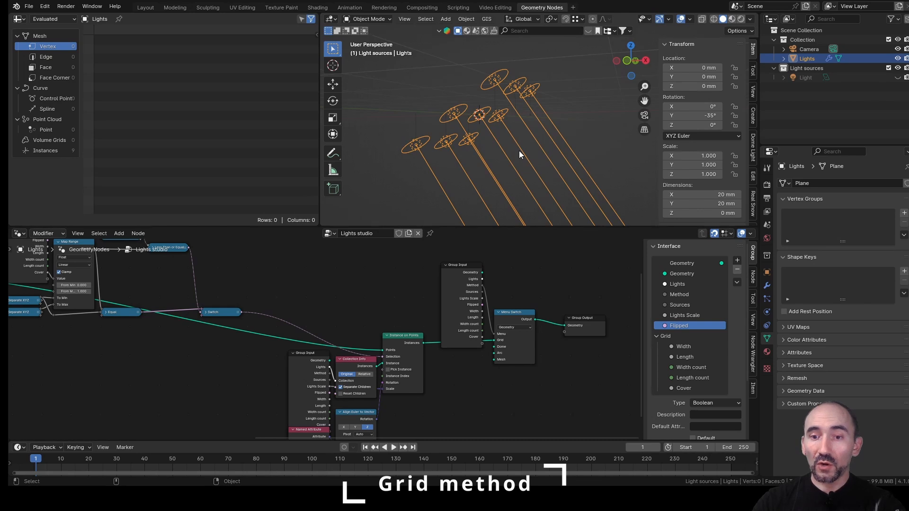
scroll(519, 128, "down", 2)
middle_click_drag(516, 137, 559, 133)
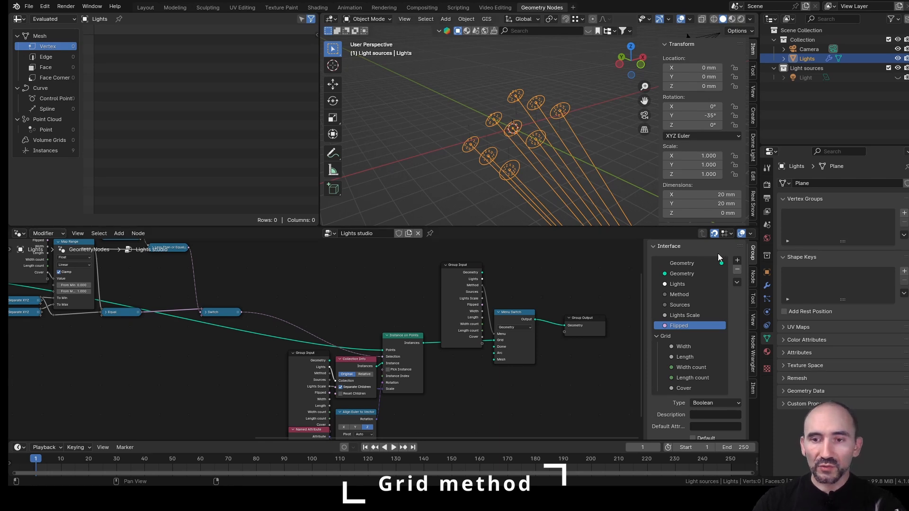
left_click(738, 283)
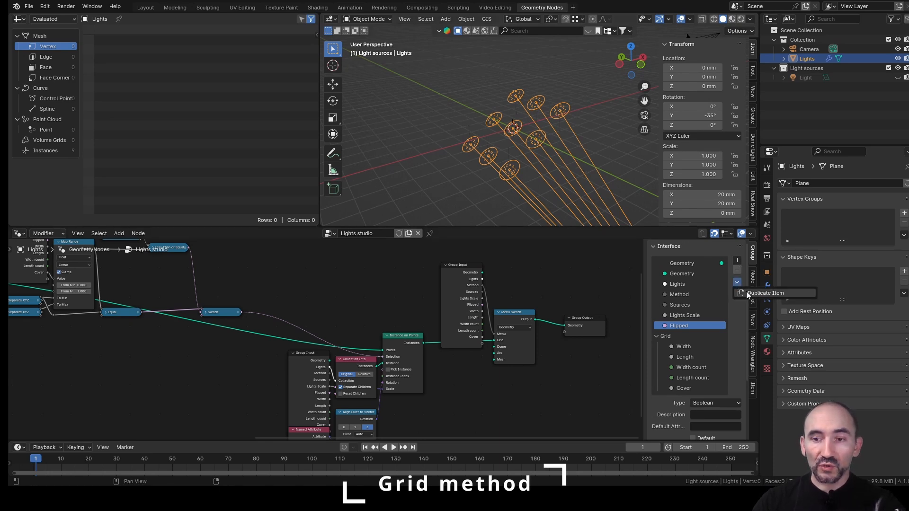
left_click(747, 292)
double_click(680, 335)
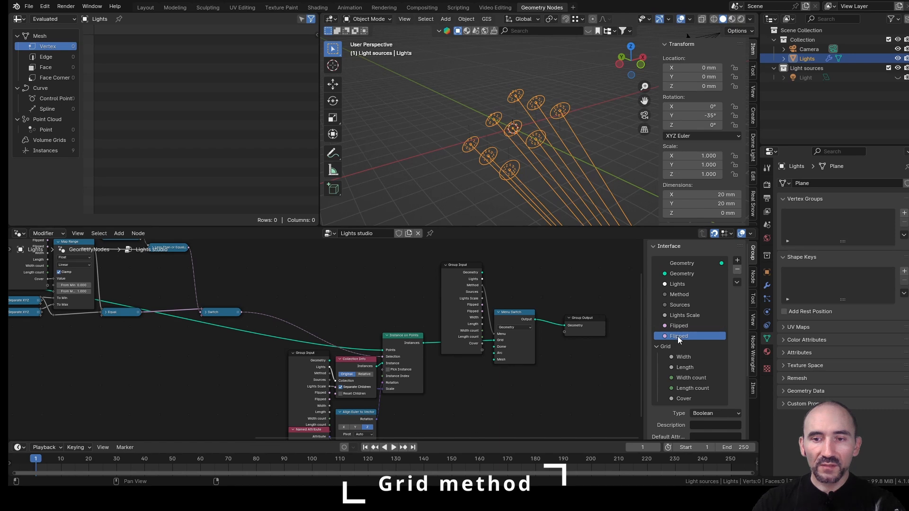
type("custom focus")
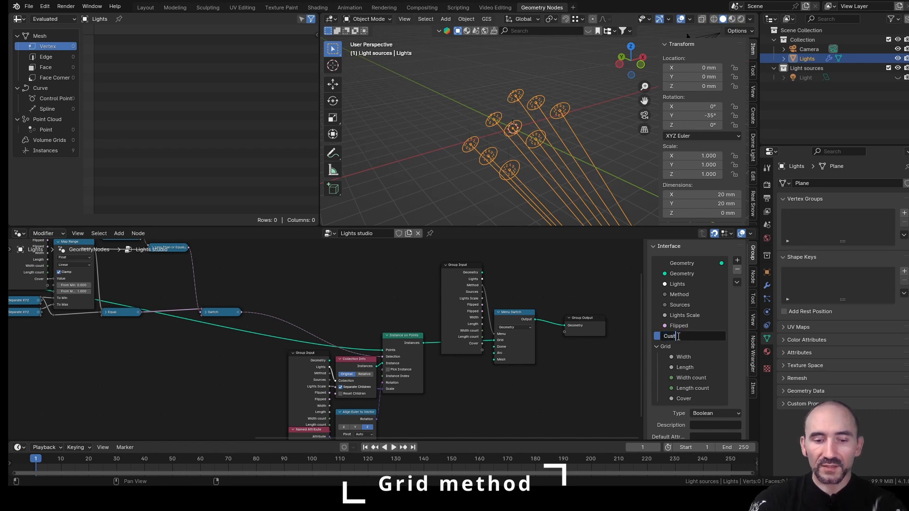
key("Return")
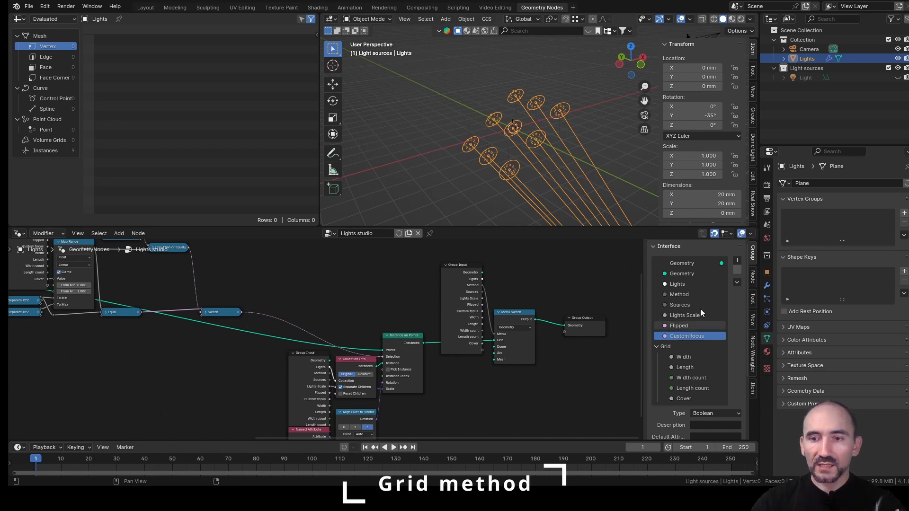
Add an Object-type group input named Focus object below Custom focus, and show the modifier settings of the Lights object.
left_click(738, 260)
left_click(750, 271)
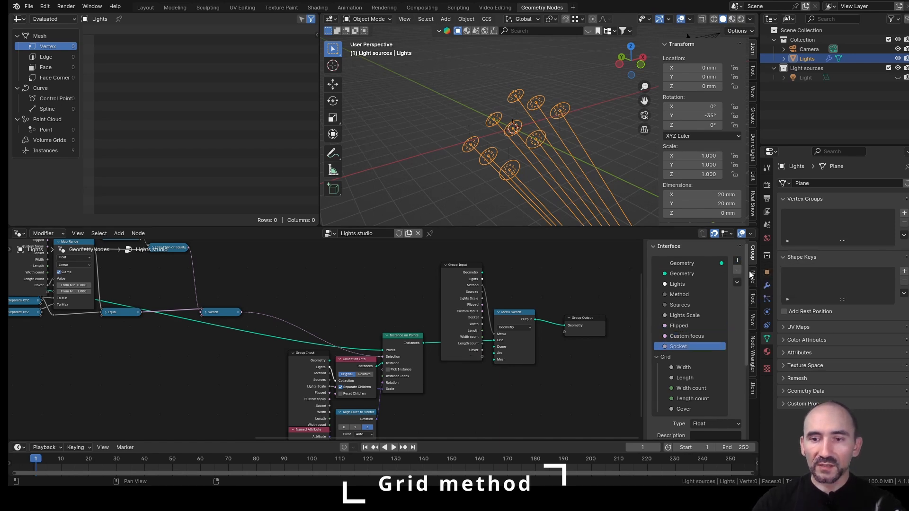
left_click(716, 424)
left_click(715, 343)
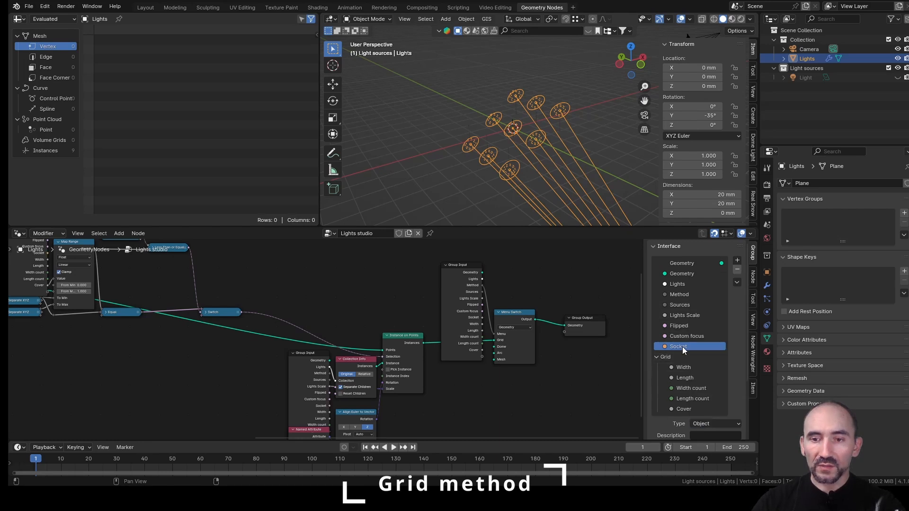
double_click(661, 347)
type("Focus object")
key("Return")
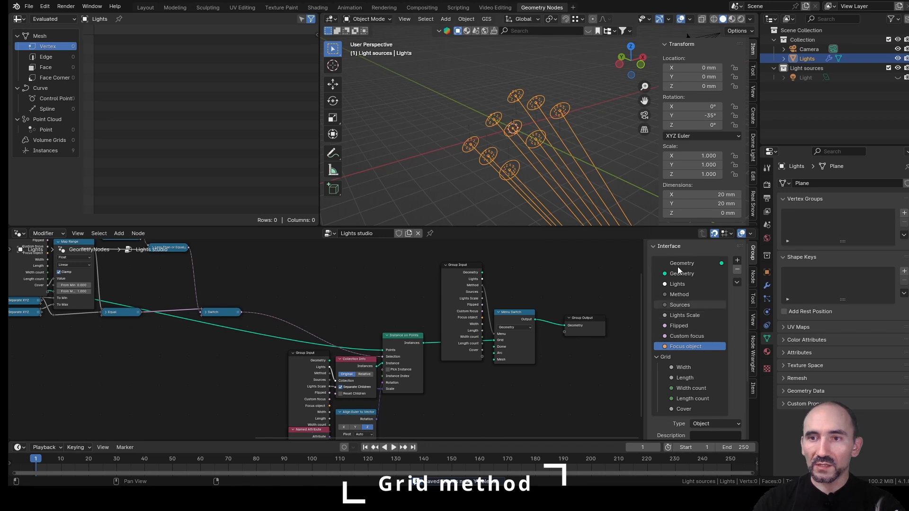
left_click(768, 286)
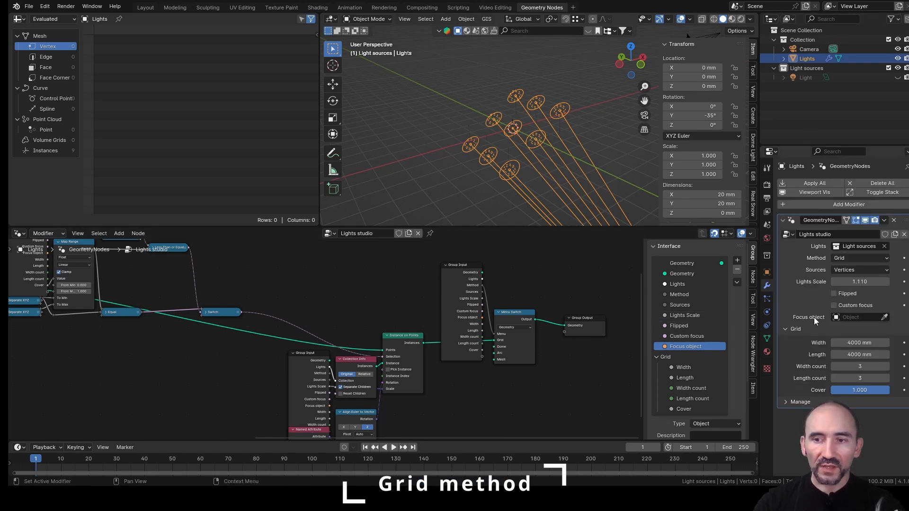
Add a Float Switch node controlled by the group's Flipped input, placed in free space above the v_normal Named Attribute node.
scroll(428, 309, "up", 4)
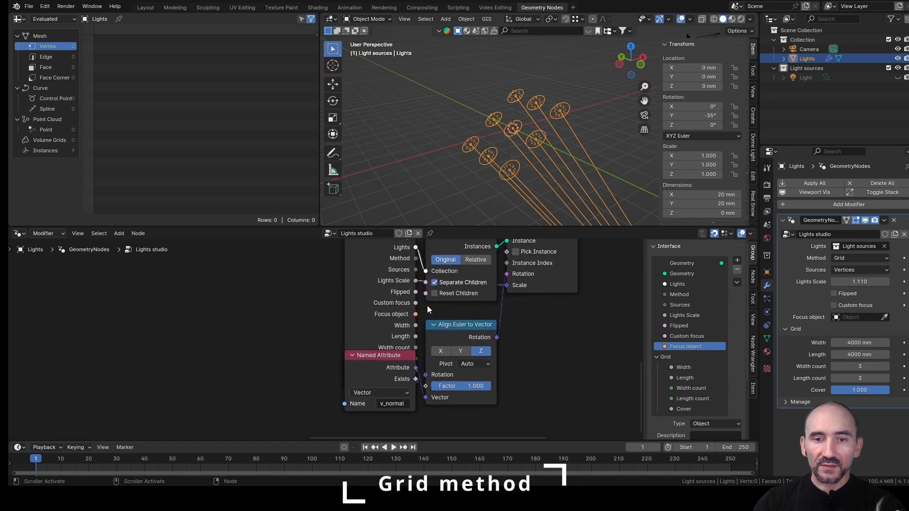
scroll(428, 309, "down", 2)
middle_click_drag(428, 310, 376, 300)
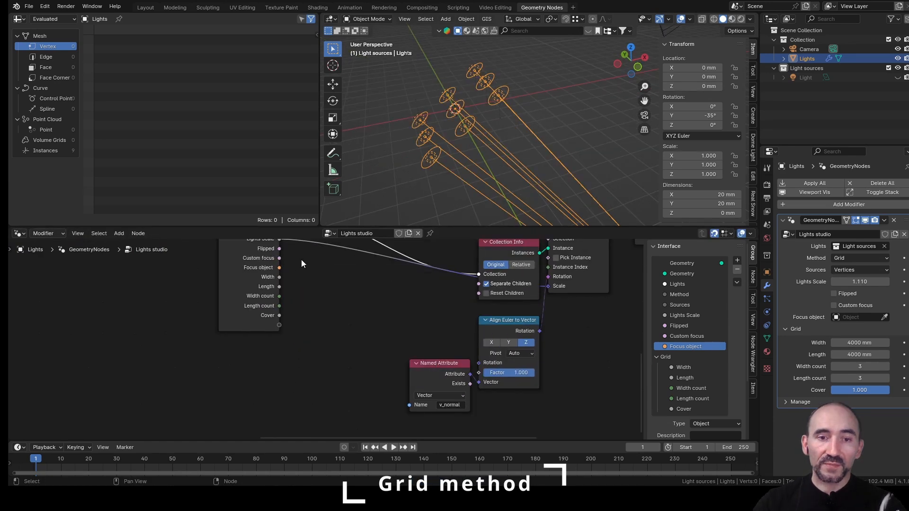
key("shift+a")
type("switch")
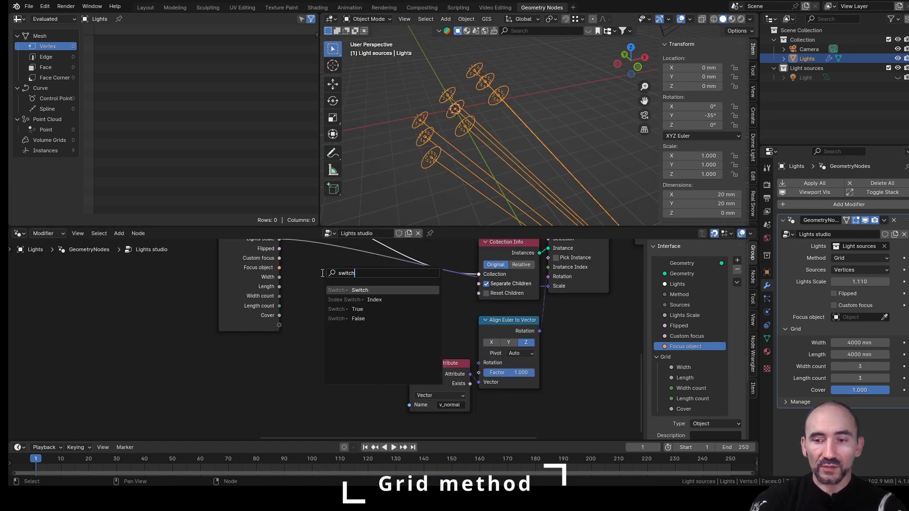
key("Return")
left_click(349, 296)
left_click(352, 299)
left_click(358, 318)
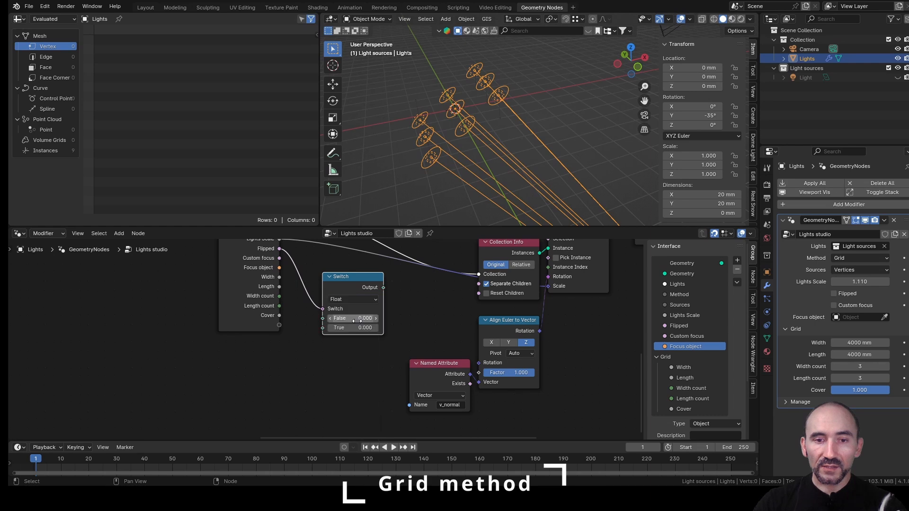
left_click_drag(352, 284, 369, 293)
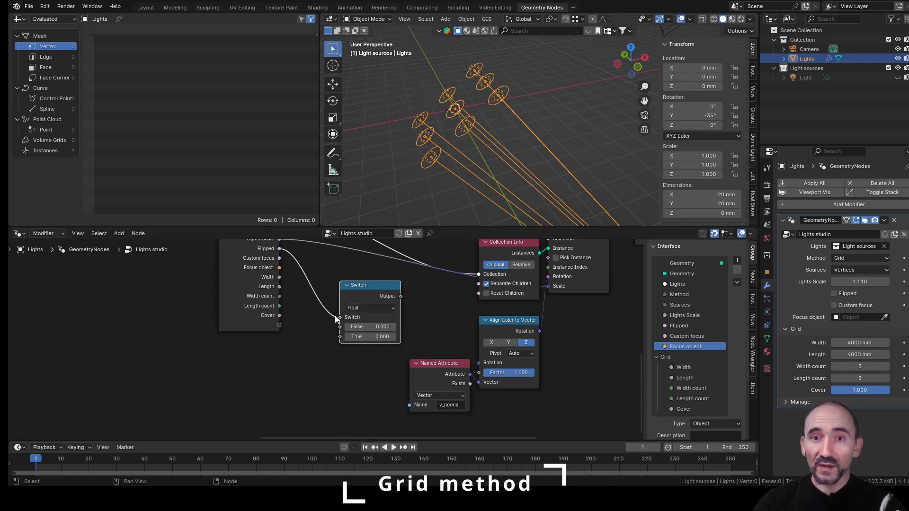
Set the Switch node's True value to -1 and its False value to 1.
left_click(371, 336)
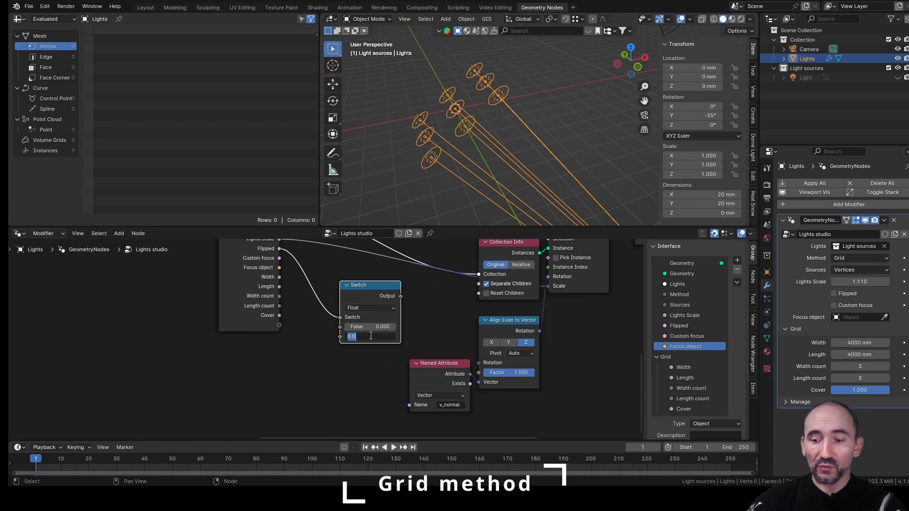
type("-1")
key("Return")
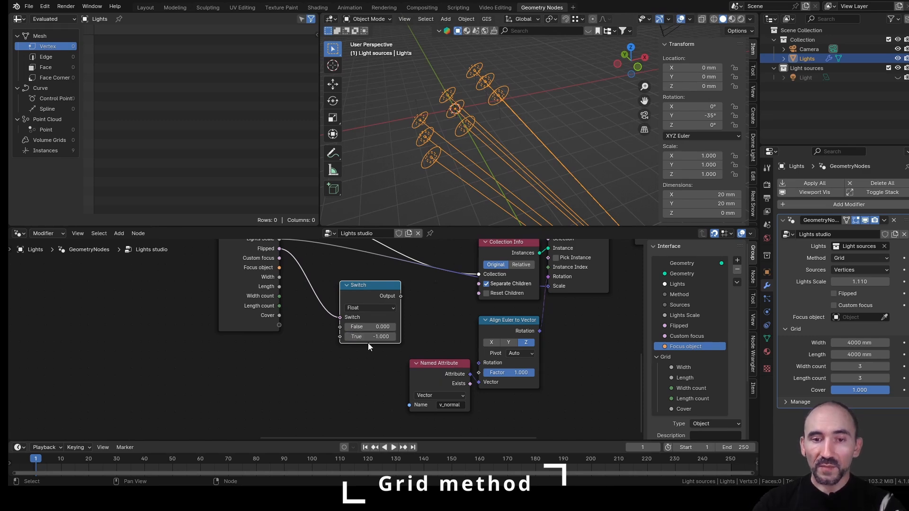
left_click(379, 327)
type("1")
key("Return")
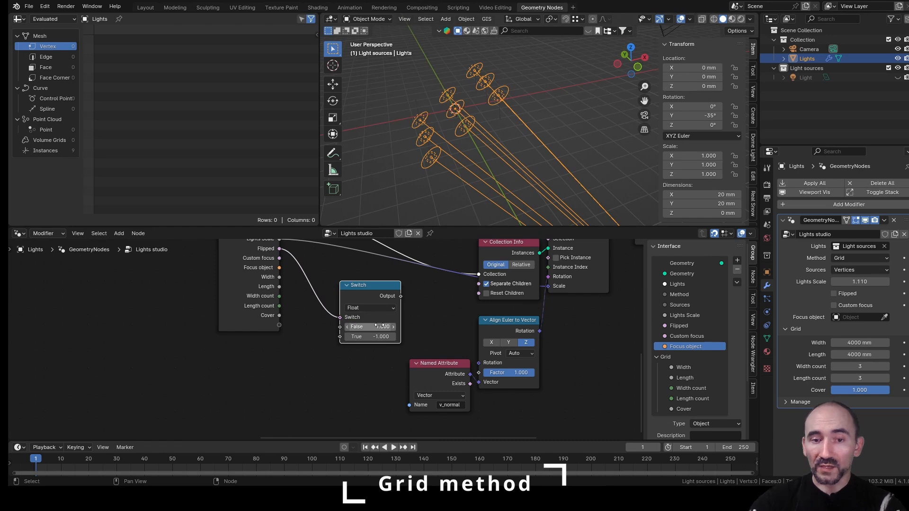
Add a vector Scale node fed by the v_normal Named Attribute and connect the Switch output to its Scale factor.
left_click_drag(429, 369, 256, 368)
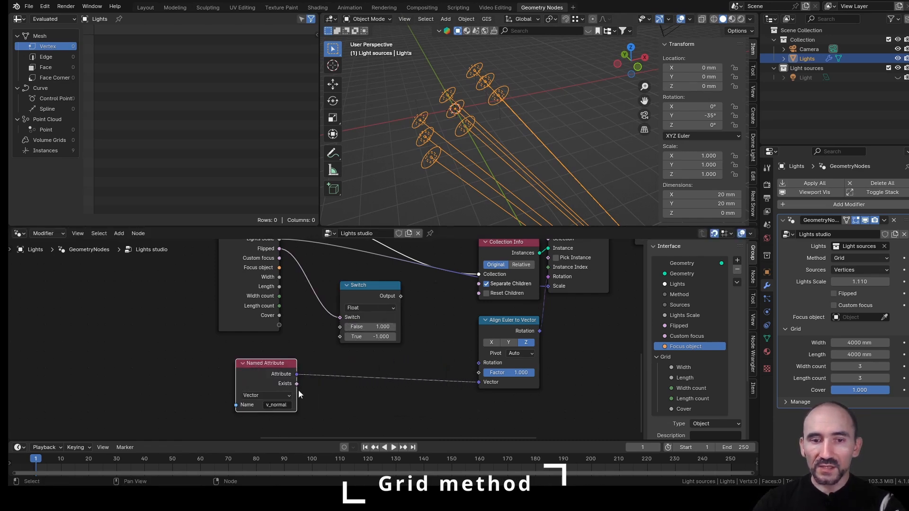
key("shift+a")
type("scale")
key("Return")
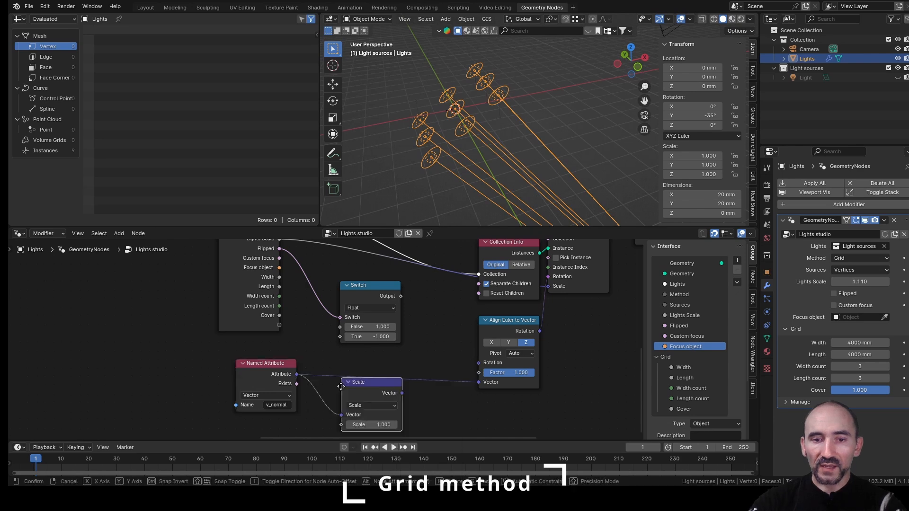
left_click(338, 368)
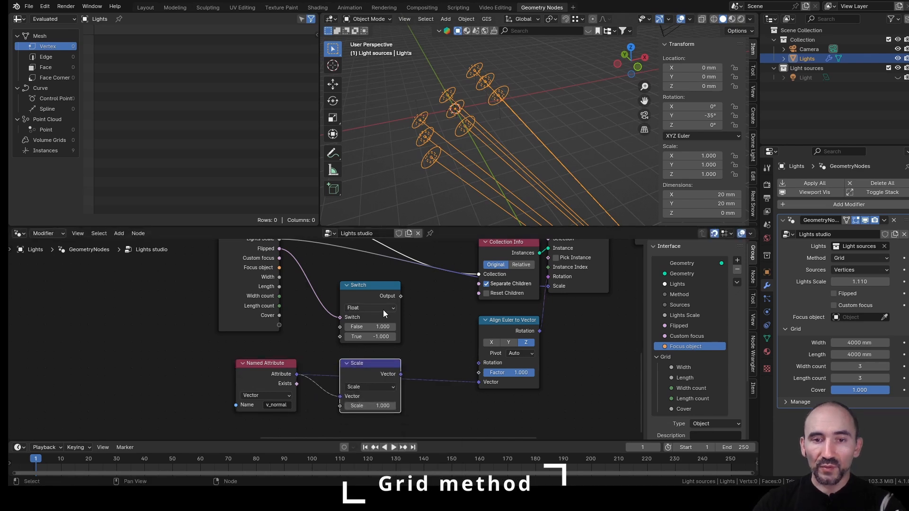
left_click_drag(401, 296, 340, 406)
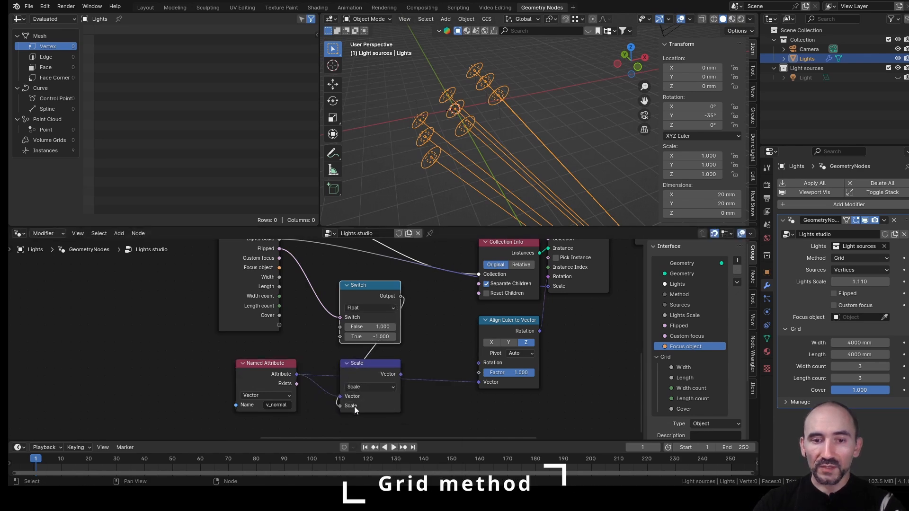
left_click(447, 321)
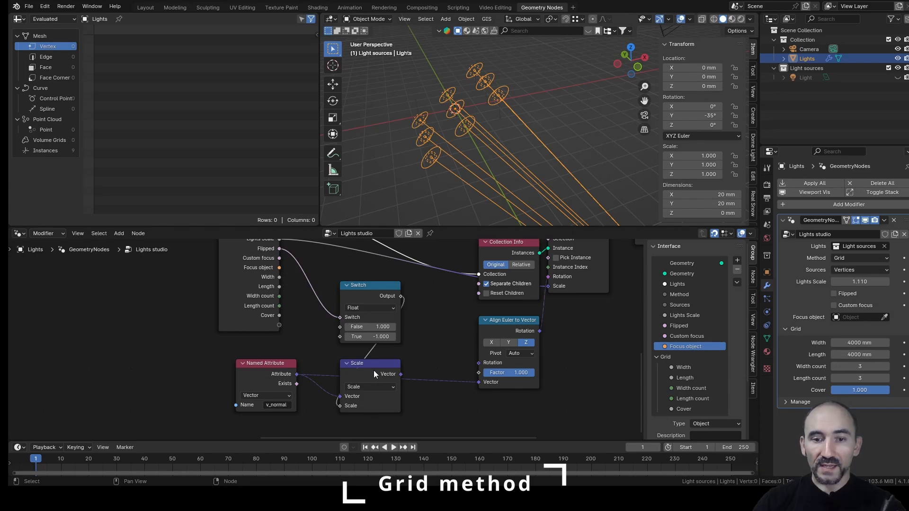
Connect the Scale node's result to the Vector input of Align Euler to Vector, then collapse the Scale node beside it.
left_click_drag(401, 374, 478, 383)
left_click_drag(372, 380, 442, 354)
key("h")
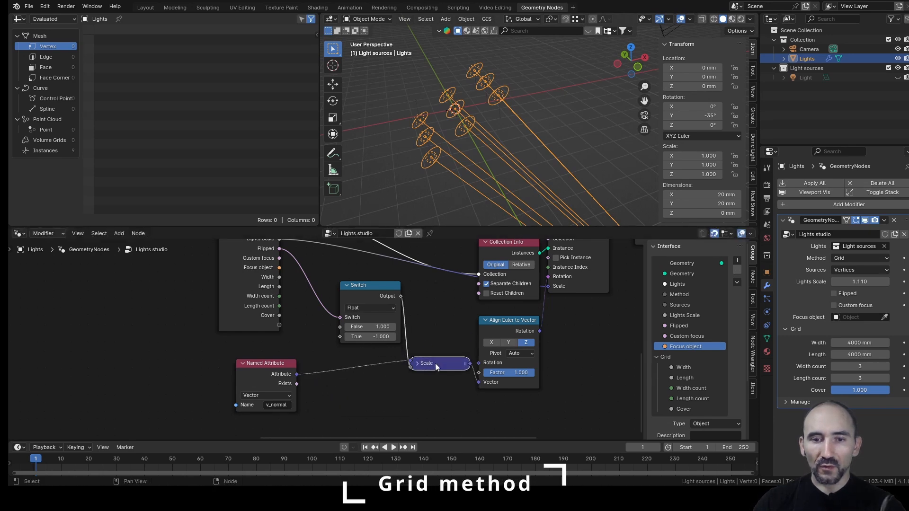
Stack the Named Attribute node above the Switch node, just before the collapsed Scale node, and save the file.
left_click_drag(265, 366, 369, 356)
left_click_drag(358, 300, 297, 387)
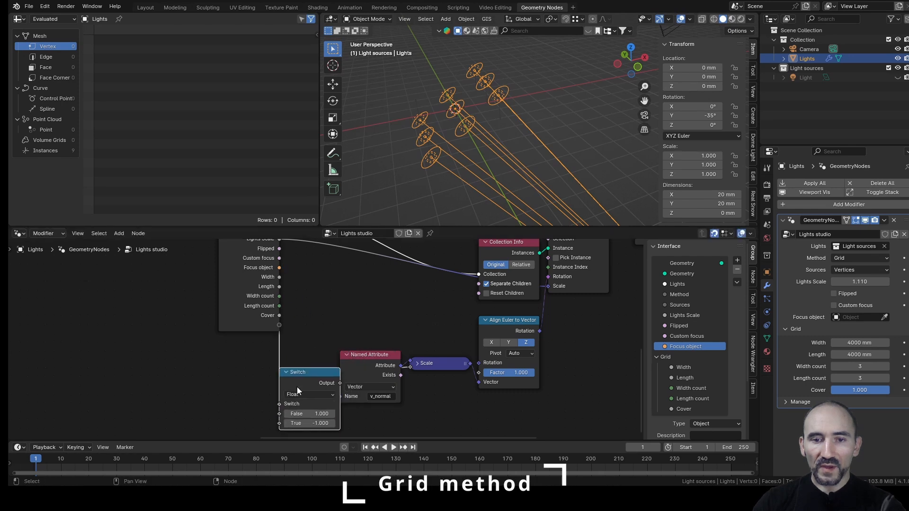
left_click_drag(368, 360, 369, 308)
left_click_drag(301, 374, 364, 364)
key("ctrl+s")
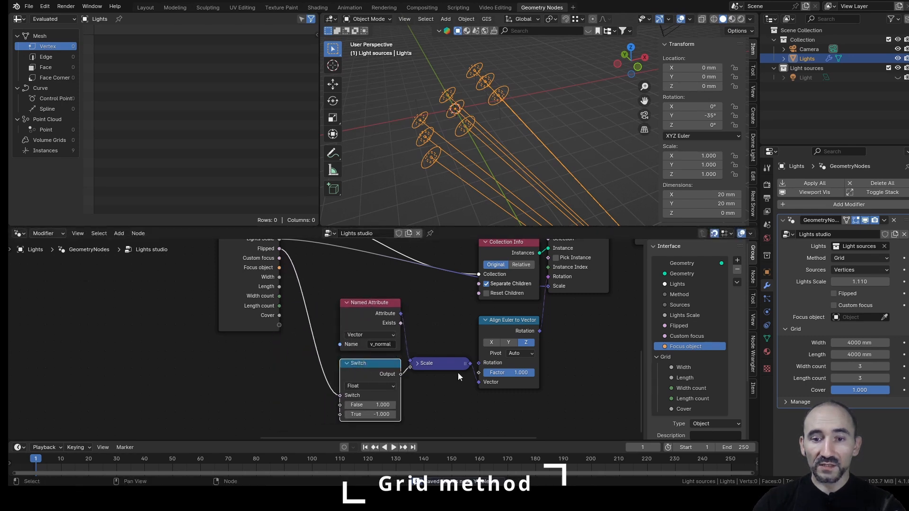
left_click_drag(301, 285, 456, 426)
left_click(373, 293)
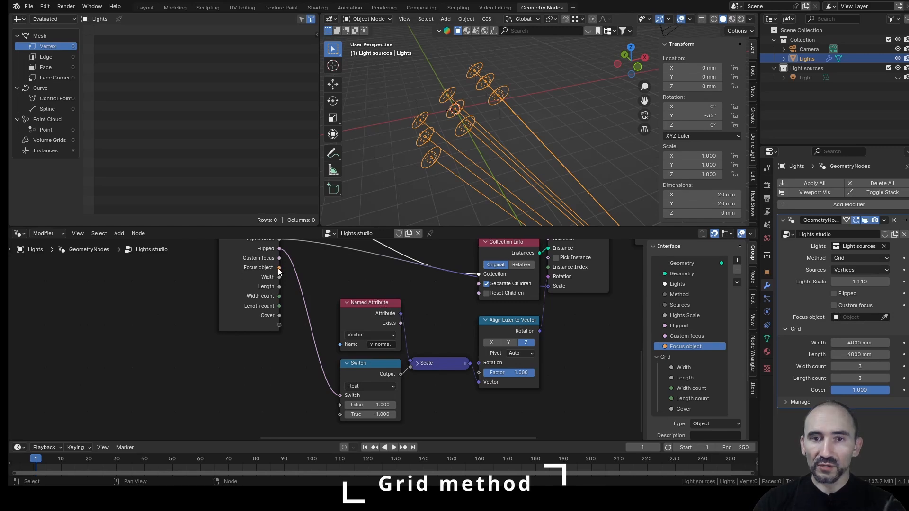
Move the Group Input node farther from the rotation nodes and connect Focus object to a new Object Info node set to Relative.
scroll(253, 295, "down", 4)
middle_click_drag(232, 292, 279, 352)
left_click_drag(278, 327, 152, 346)
middle_click_drag(248, 358, 257, 321)
scroll(204, 323, "up", 4)
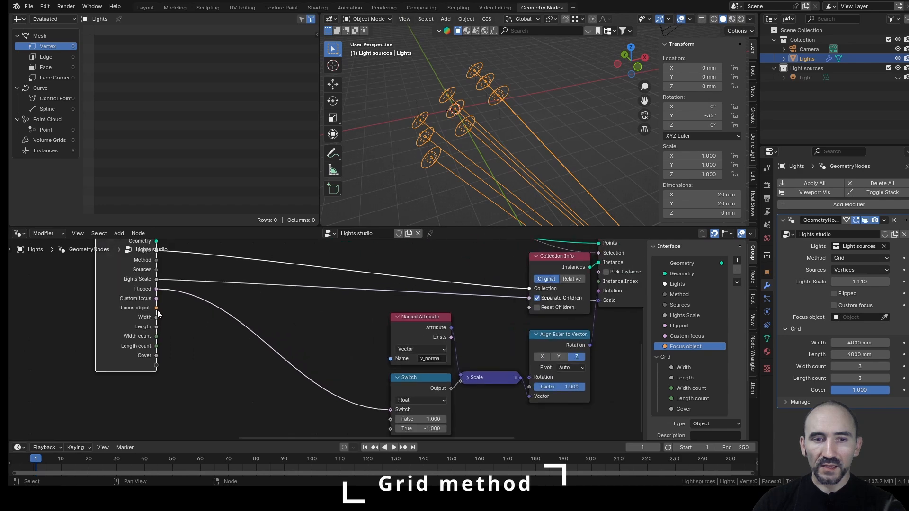
left_click_drag(157, 311, 188, 349)
left_click(225, 365)
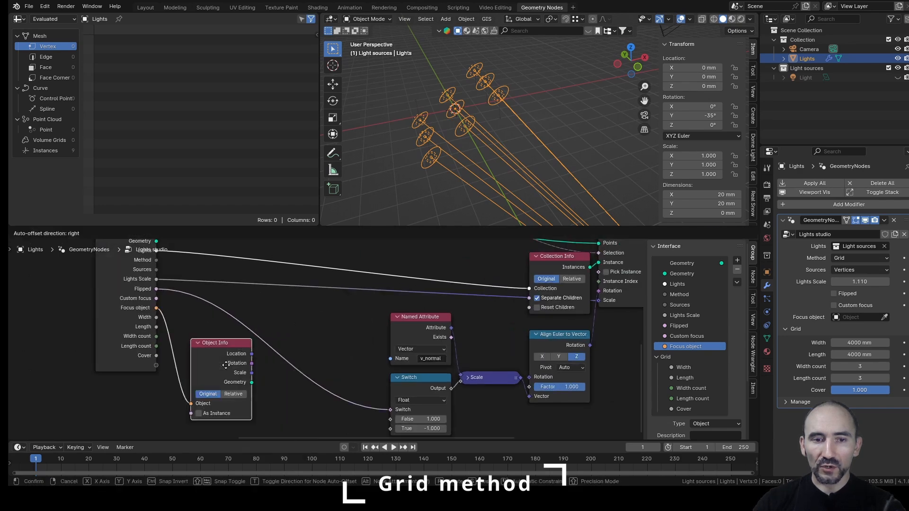
left_click(221, 382)
scroll(221, 382, "up", 1)
left_click(210, 376)
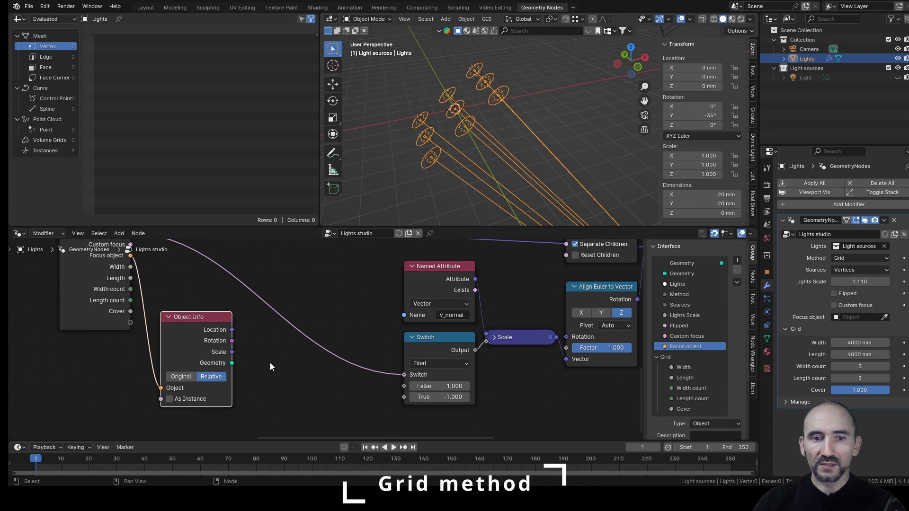
Add a Monkey mesh to the scene, save the file and move the monkey from Light sources into Collection.
key("shift+a")
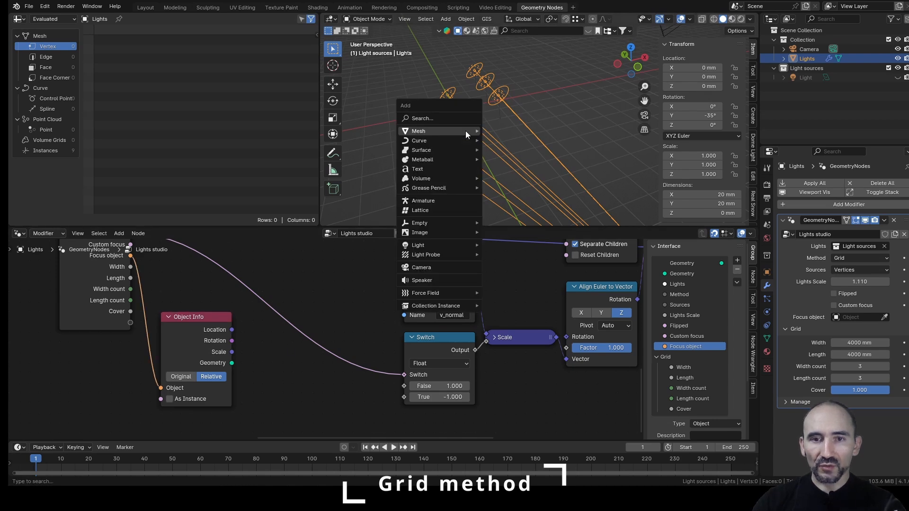
mouse_move(465, 131)
left_click(507, 220)
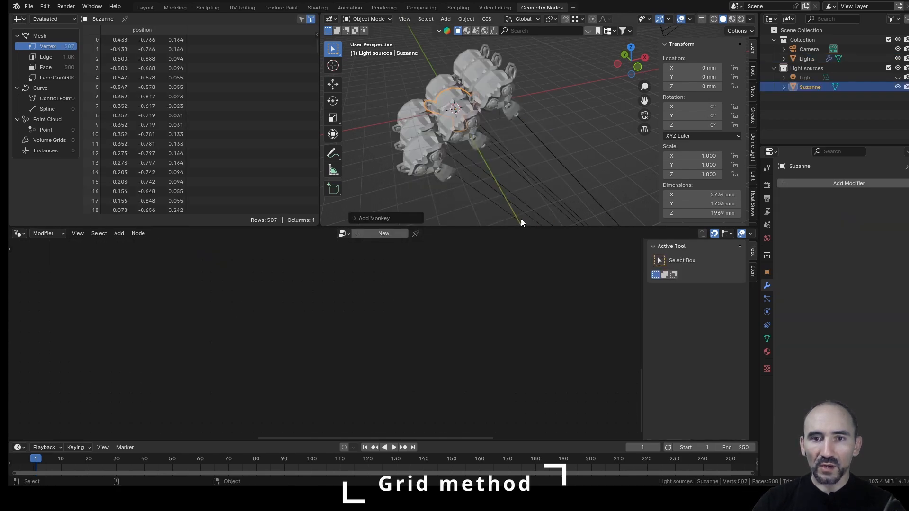
key("ctrl+s")
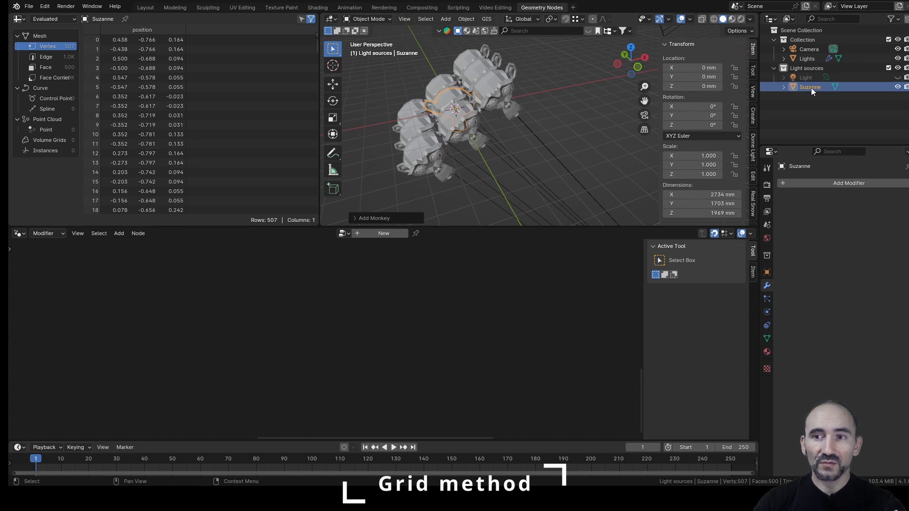
left_click_drag(811, 87, 805, 42)
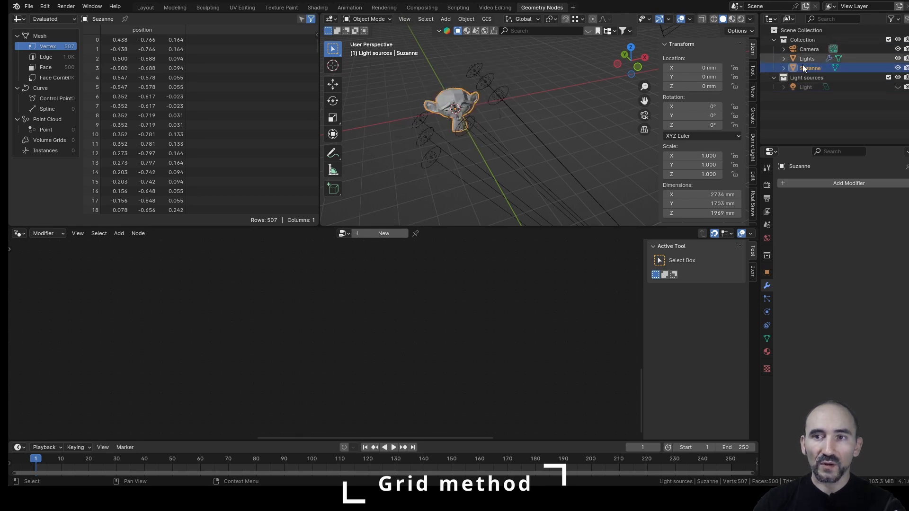
Move the monkey away from the lights to about X 3345 mm, Y -1241 mm, Z -3739 mm.
middle_click_drag(611, 121, 559, 101)
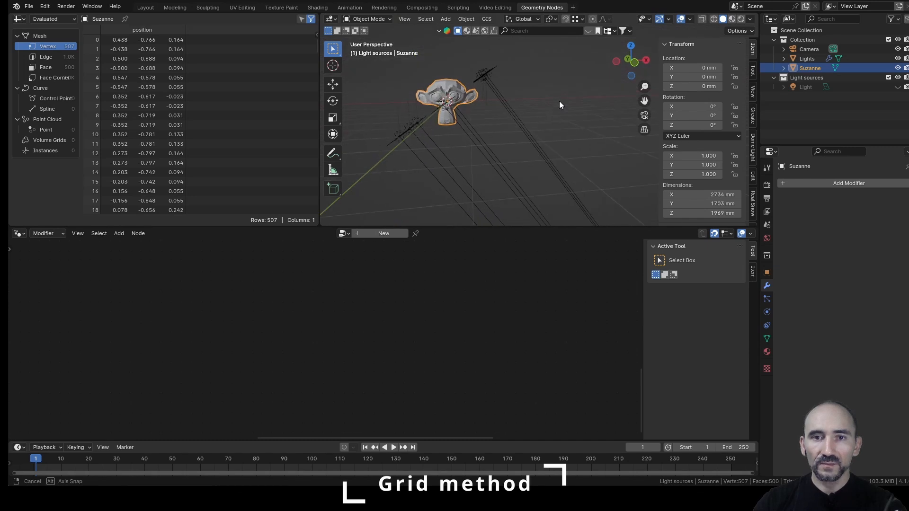
key("g")
left_click(567, 178)
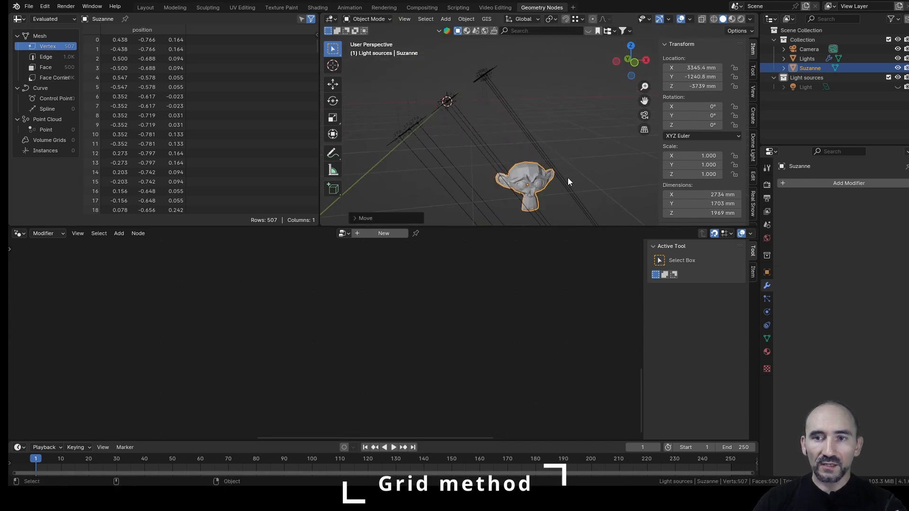
middle_click_drag(488, 141, 534, 160)
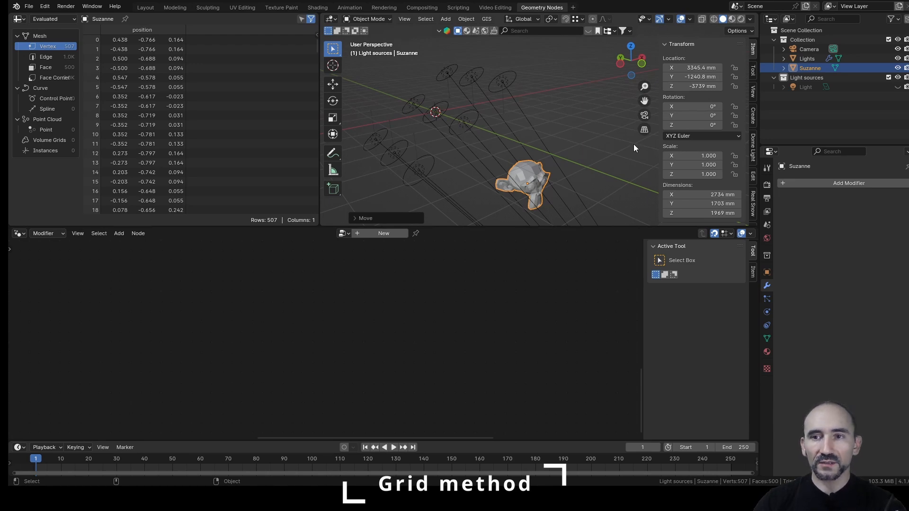
Select the Lights object and add a Position node beside the Object Info node in its node tree.
left_click(808, 59)
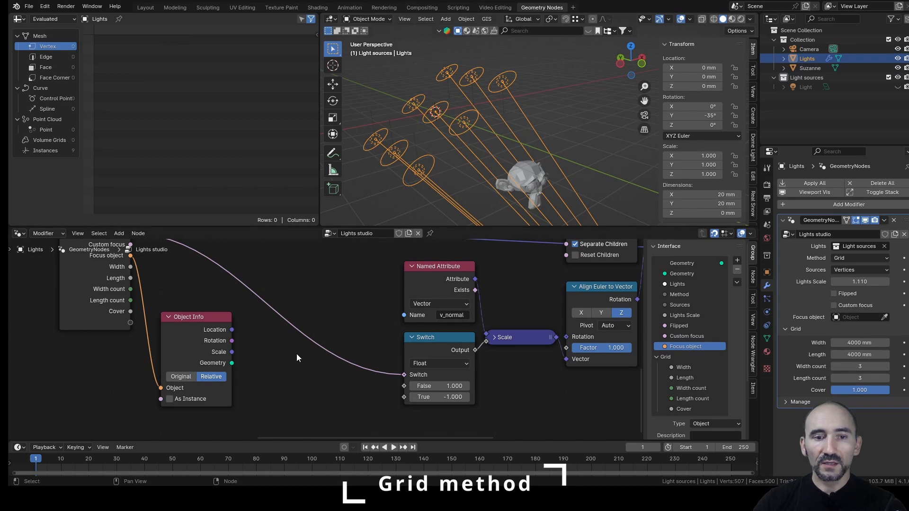
scroll(296, 354, "down", 2)
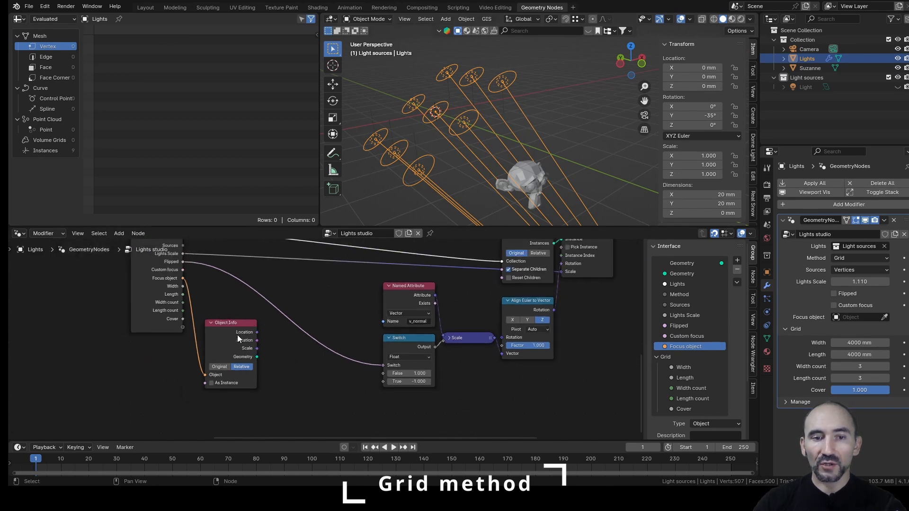
key("F3")
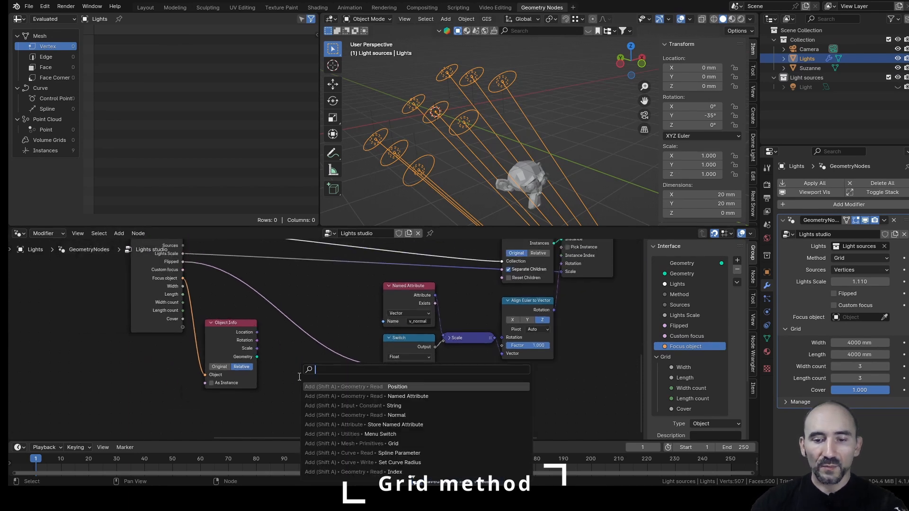
type("positi")
left_click(331, 387)
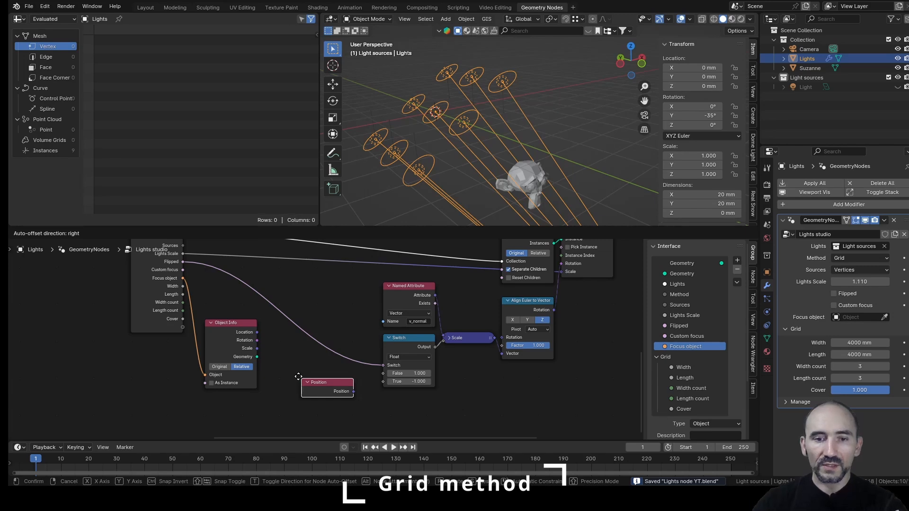
left_click(331, 385)
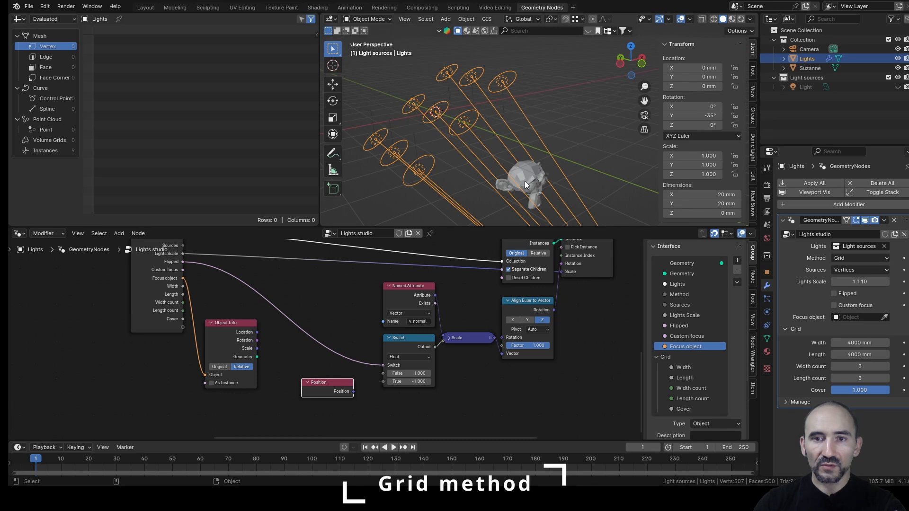
Annotate the viewport with arrows from the origin to the monkey, the origin to a corner light, and that light to the monkey.
middle_click_drag(525, 181, 526, 126)
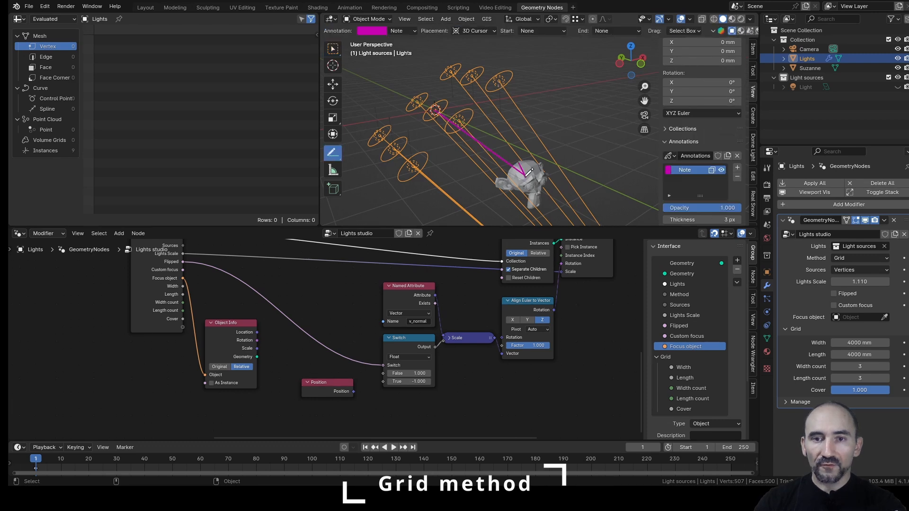
left_click_drag(525, 177, 505, 177)
mouse_move(436, 110)
left_mouse_down()
mouse_move(500, 78)
mouse_move(495, 83)
left_mouse_up()
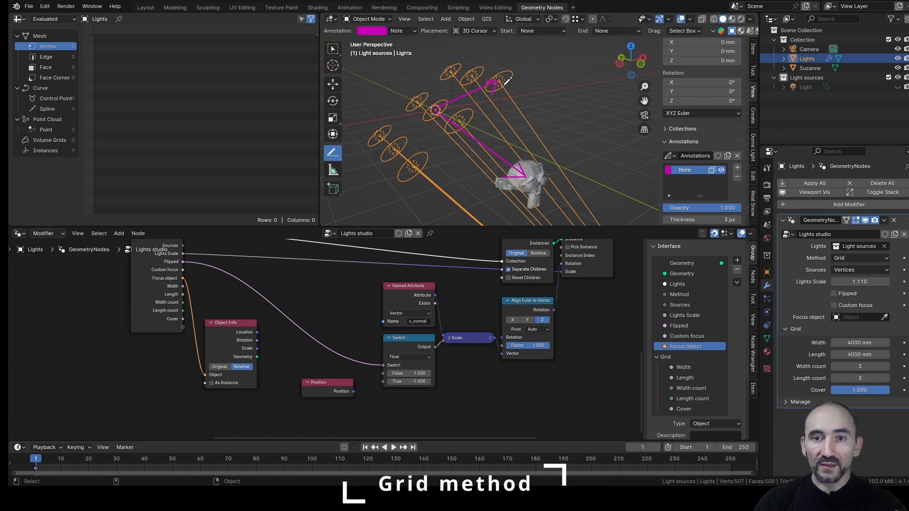
left_click_drag(506, 81, 527, 171)
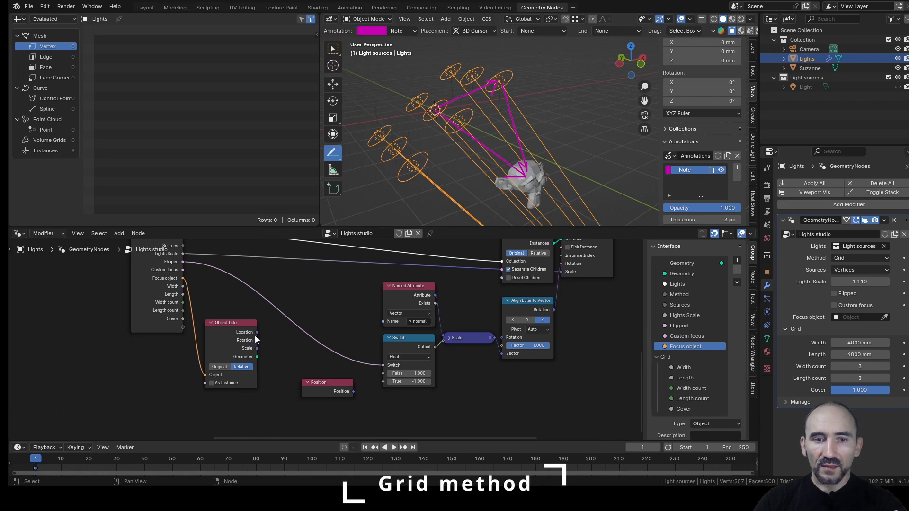
Subtract Position from the Object Info Location with a new vector Subtract node and arrange the nodes together.
left_click_drag(256, 348, 276, 347)
type("subtr")
key("Return")
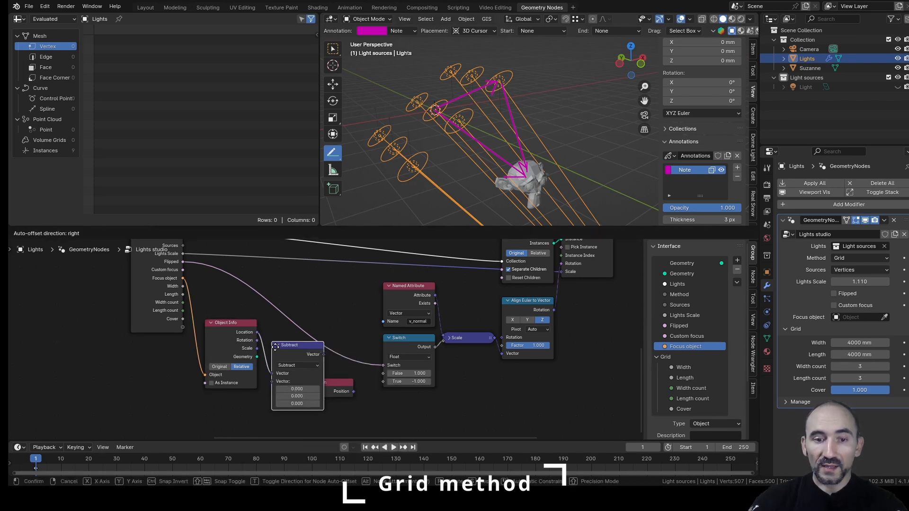
left_click(277, 358)
left_click_drag(346, 391, 269, 389)
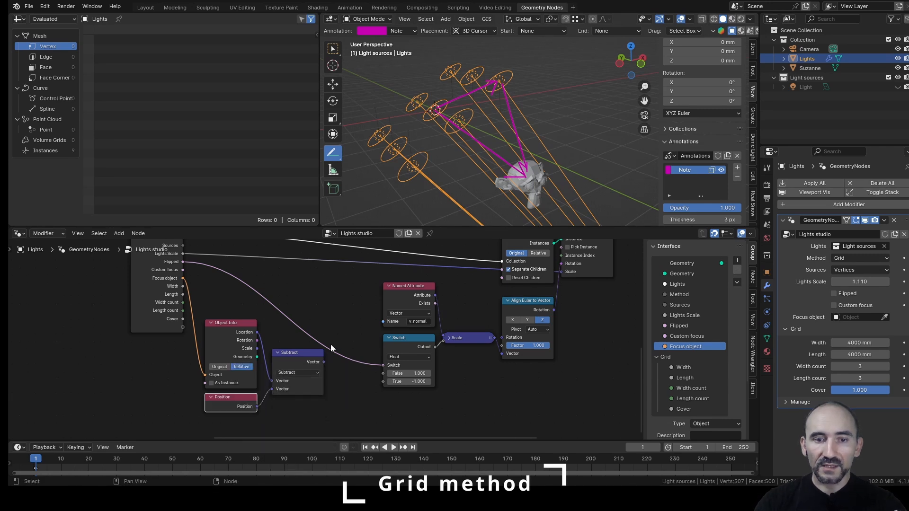
left_click_drag(320, 353, 313, 360)
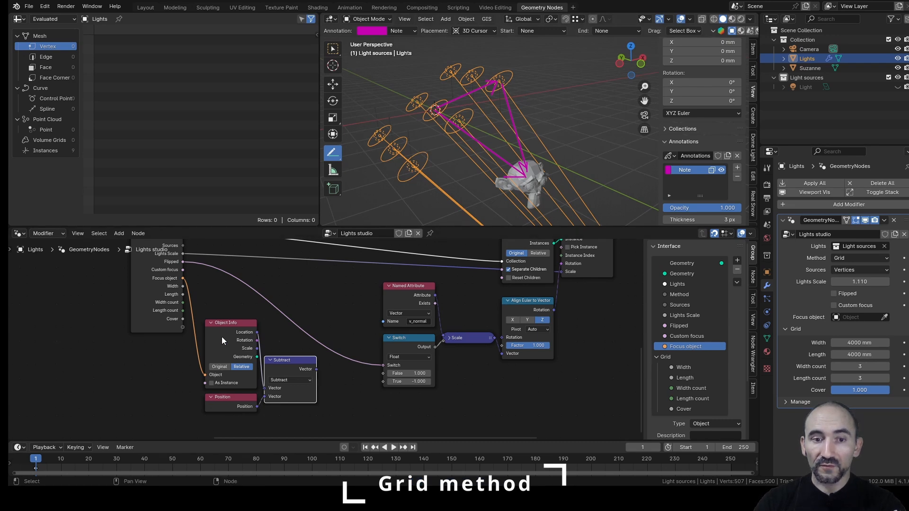
left_click(231, 323)
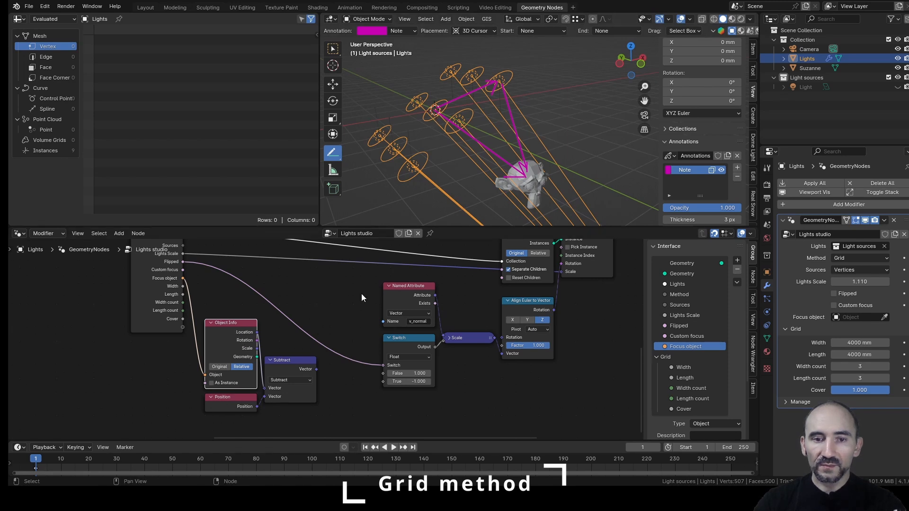
left_click(244, 406)
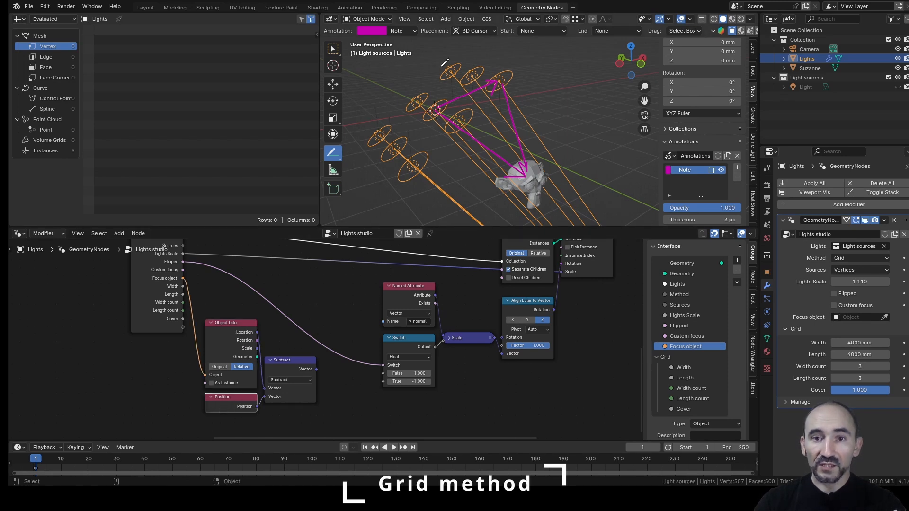
scroll(340, 371, "down", 2)
scroll(340, 372, "up", 2)
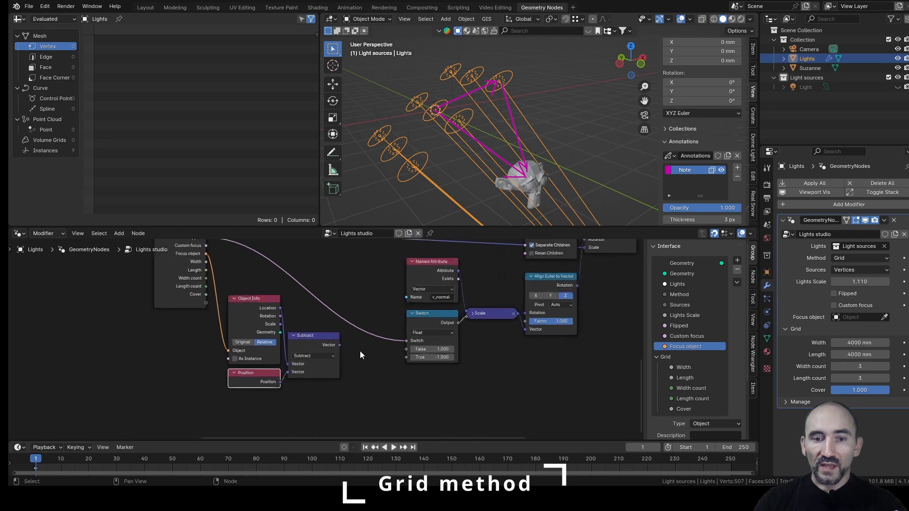
Collapse the Subtract node and place it beside the Object Info and Position nodes.
left_click(319, 342)
key("h")
left_click_drag(313, 336, 368, 385)
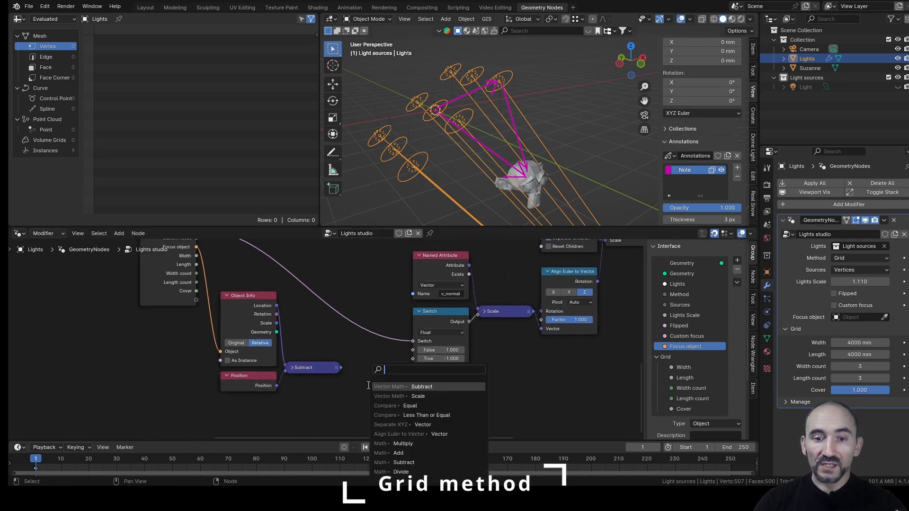
key("Escape")
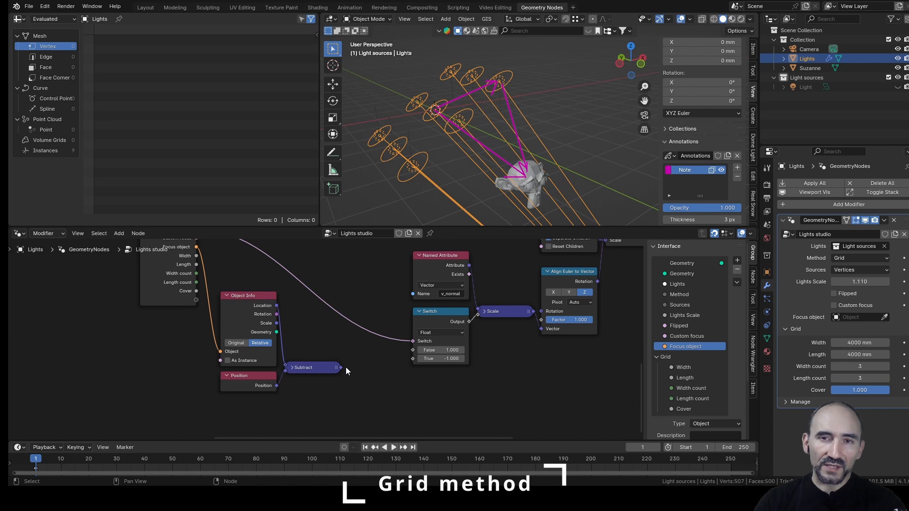
Feed the Subtract result into a new Normalize node, then collapse it and align it with the Subtract node.
left_click_drag(341, 367, 365, 380)
type("norm")
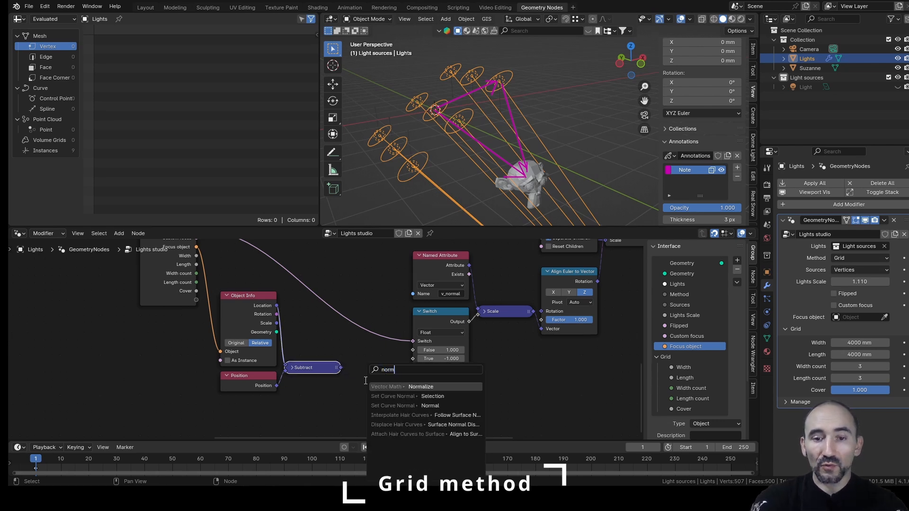
key("Return")
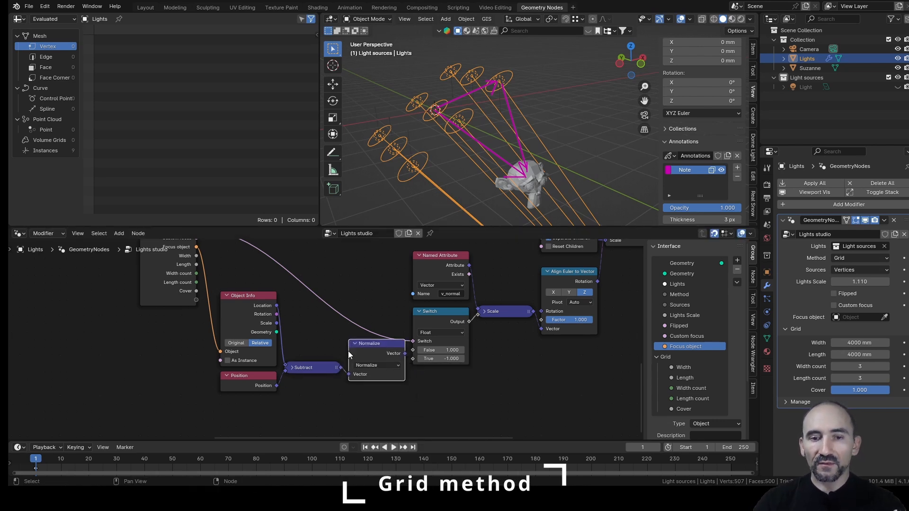
key("h")
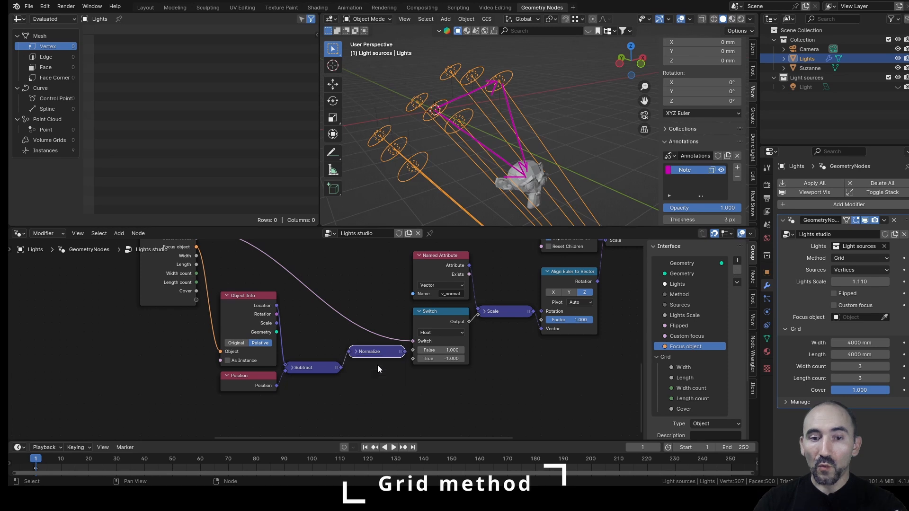
left_click_drag(373, 353, 373, 372)
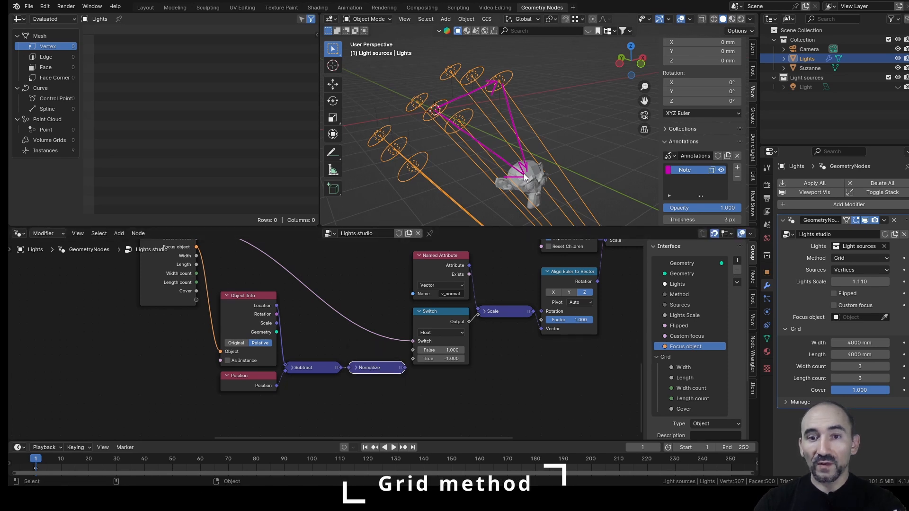
Connect Custom focus to a new Switch node of type Vector, placed beside the Named Attribute node.
middle_click_drag(405, 325, 352, 360)
scroll(332, 361, "down", 1)
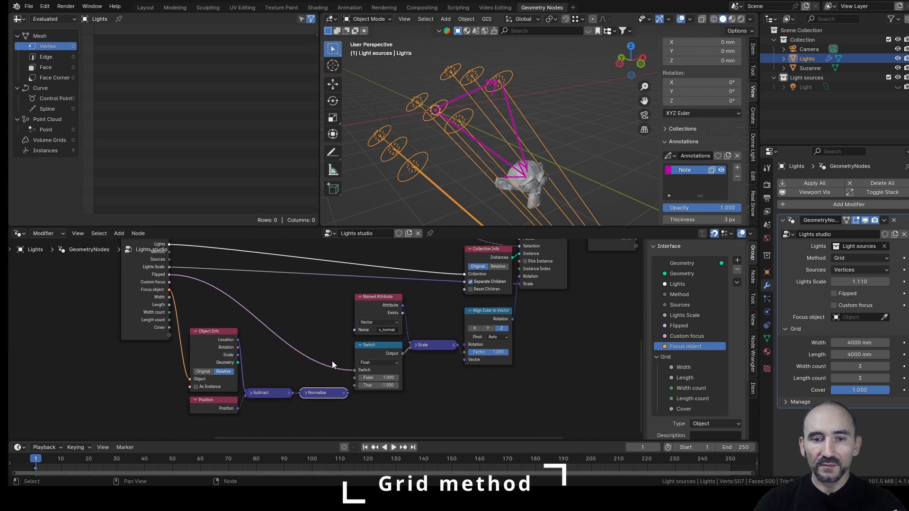
scroll(165, 287, "up", 1)
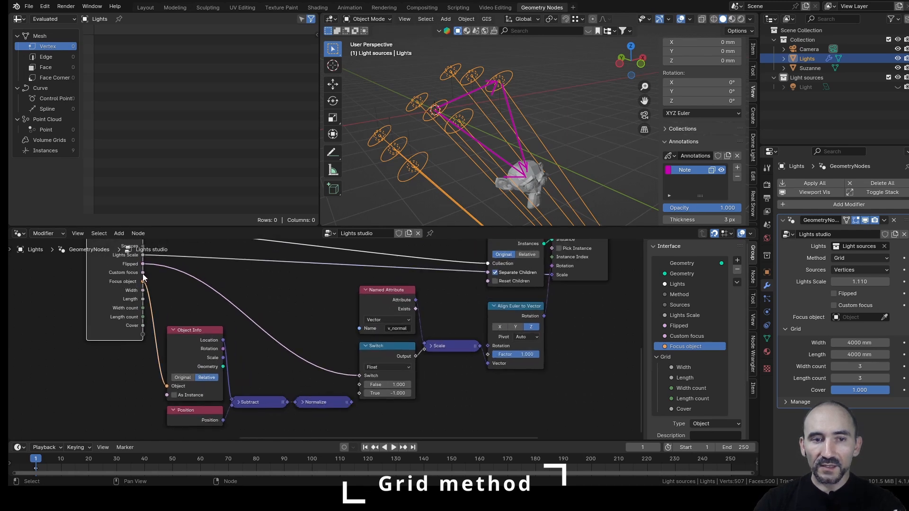
left_click_drag(143, 273, 254, 349)
type("swit")
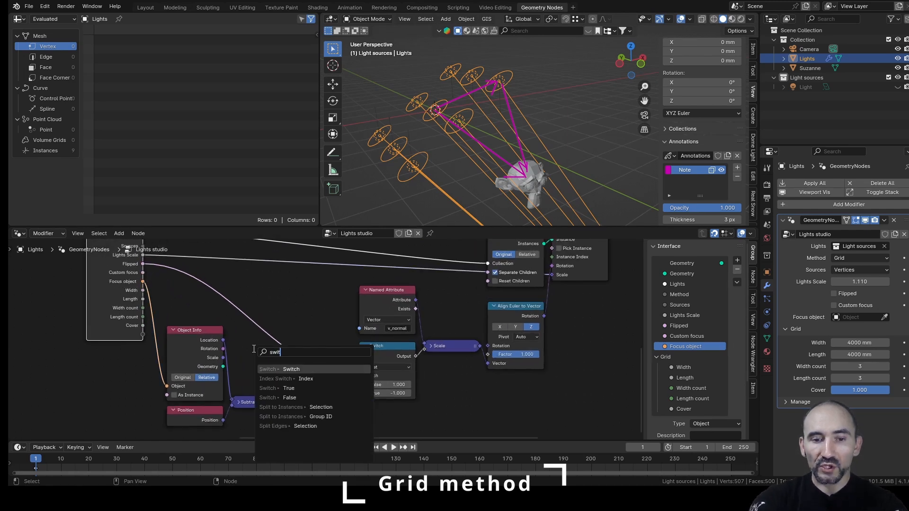
key("Return")
left_click(309, 302)
left_click(315, 310)
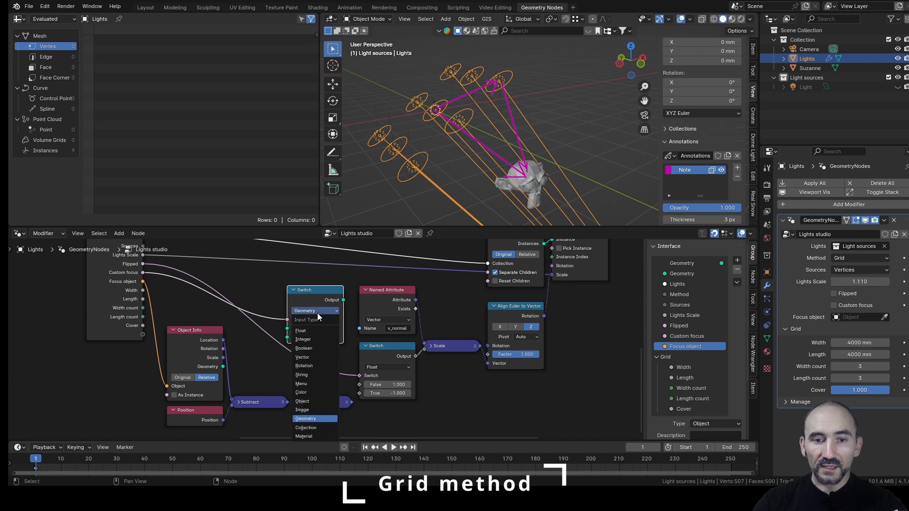
left_click(320, 357)
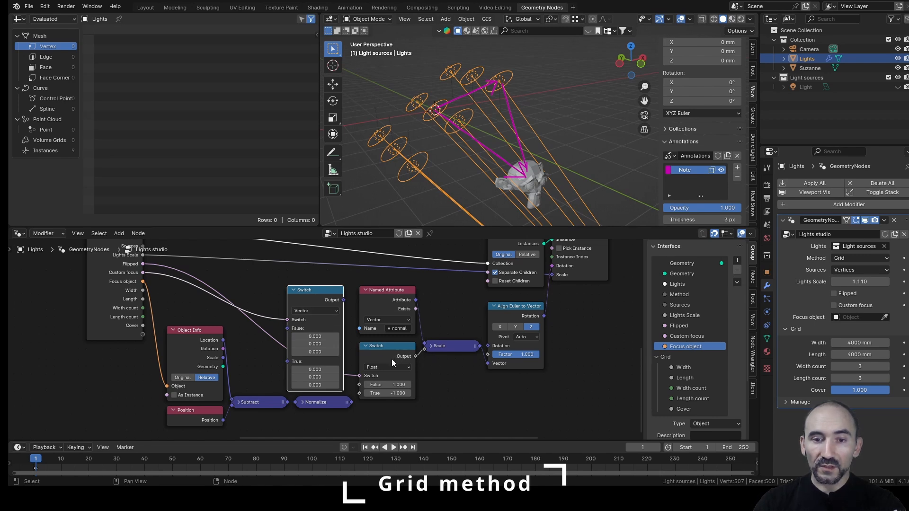
Wire Named Attribute to the vector Switch's False input and Normalize to True, and connect the Switch output to Scale.
left_click_drag(415, 299, 285, 329)
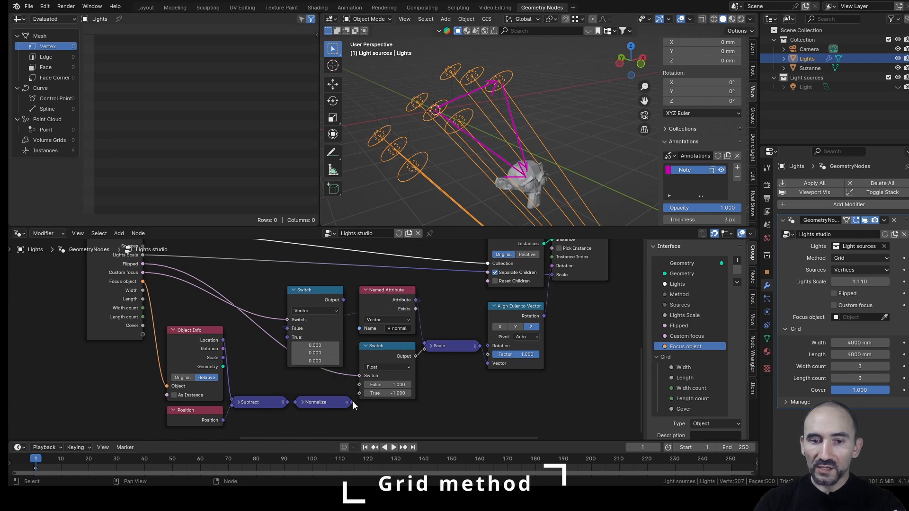
left_click_drag(352, 402, 287, 338)
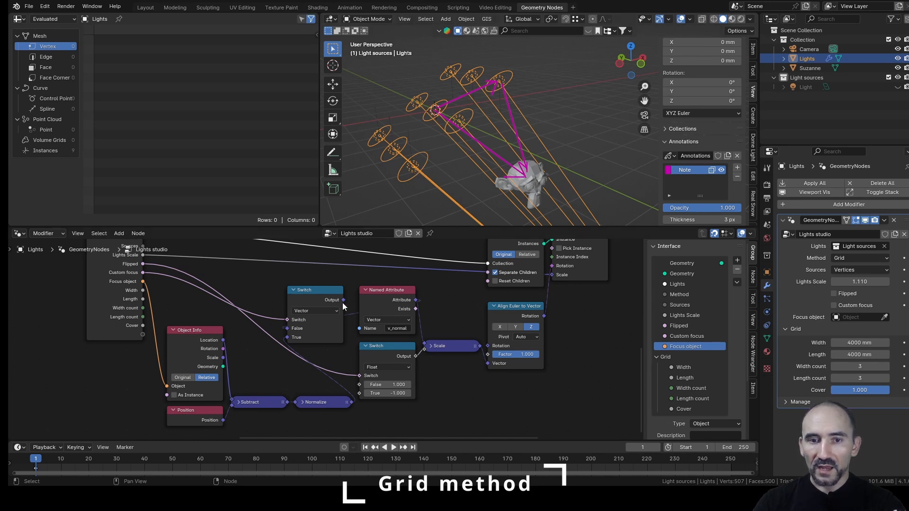
left_click_drag(344, 300, 425, 346)
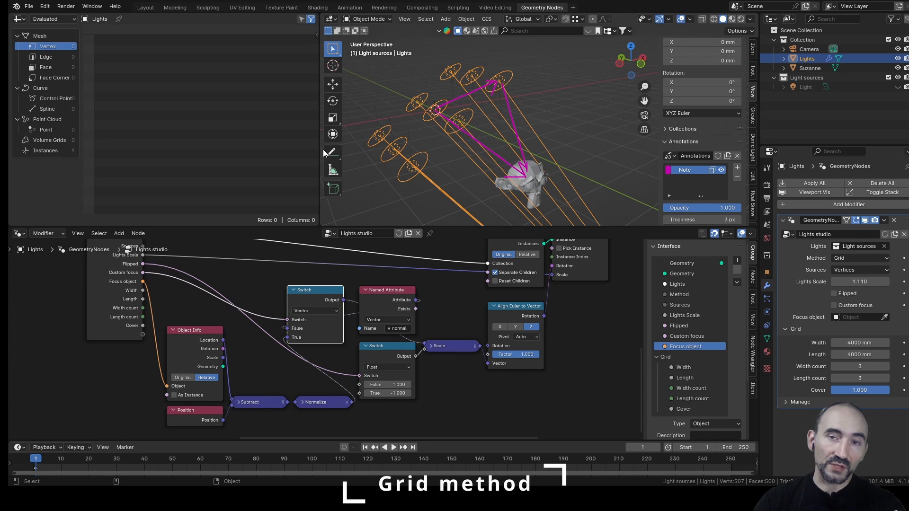
Collapse the vector Switch node and move the Named Attribute node in front of it.
key("ctrl+z")
key("ctrl+z")
key("ctrl+z")
key("ctrl+z")
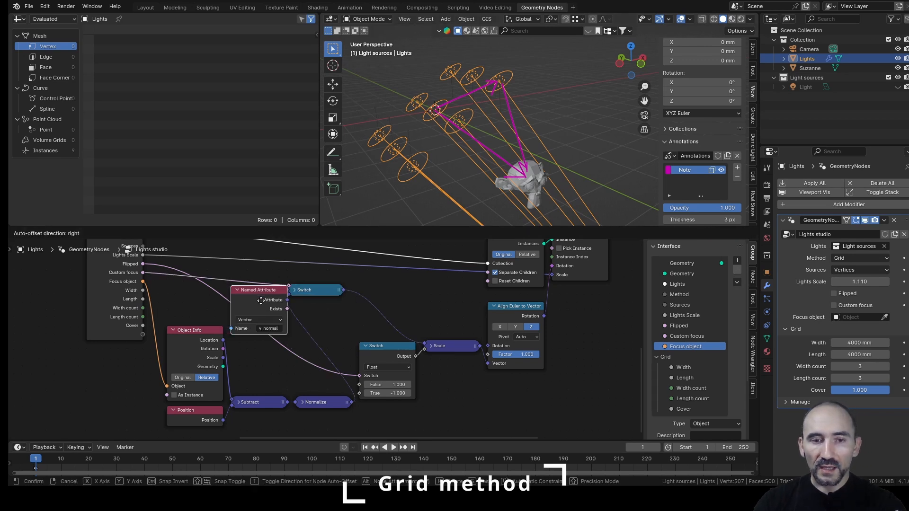
left_click(260, 296)
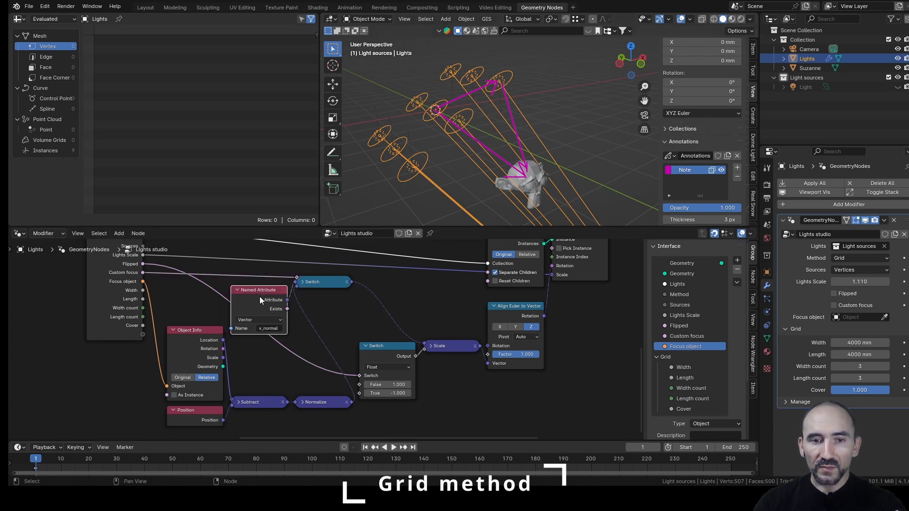
Tidy the focus nodes, route the Flipped link beneath them through reroute points, and save the file.
scroll(320, 325, "down", 2)
left_click_drag(234, 348, 261, 349)
key("ctrl+z")
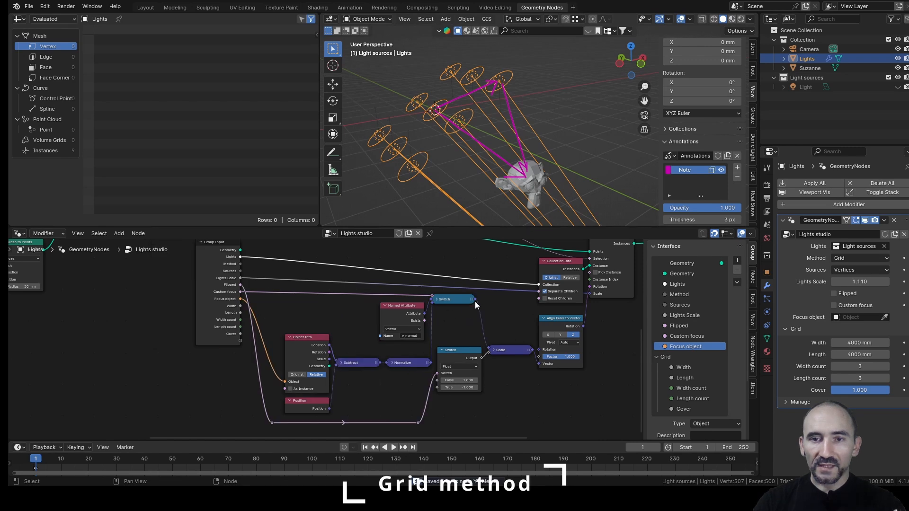
Enable Flipped in the Lights modifier and try Sources as Faces before setting it back to Vertices.
left_click(841, 294)
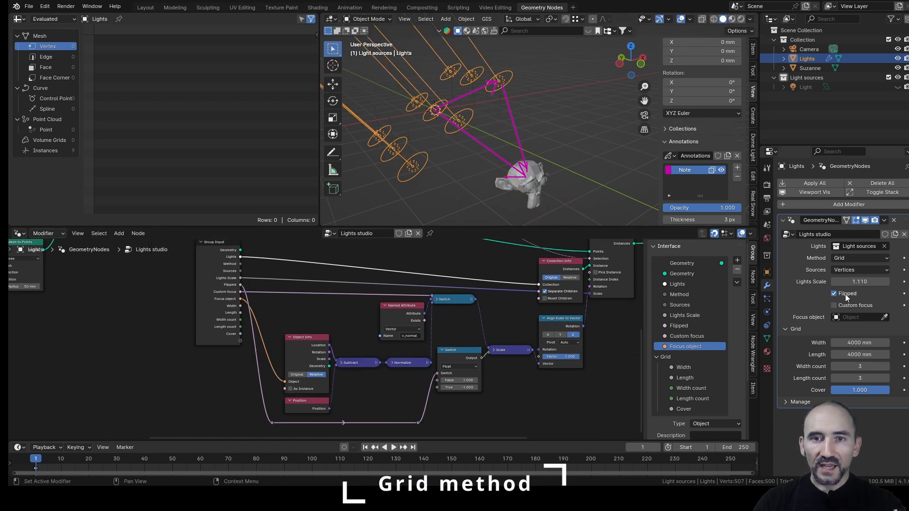
middle_click_drag(555, 84, 568, 119)
left_click(854, 269)
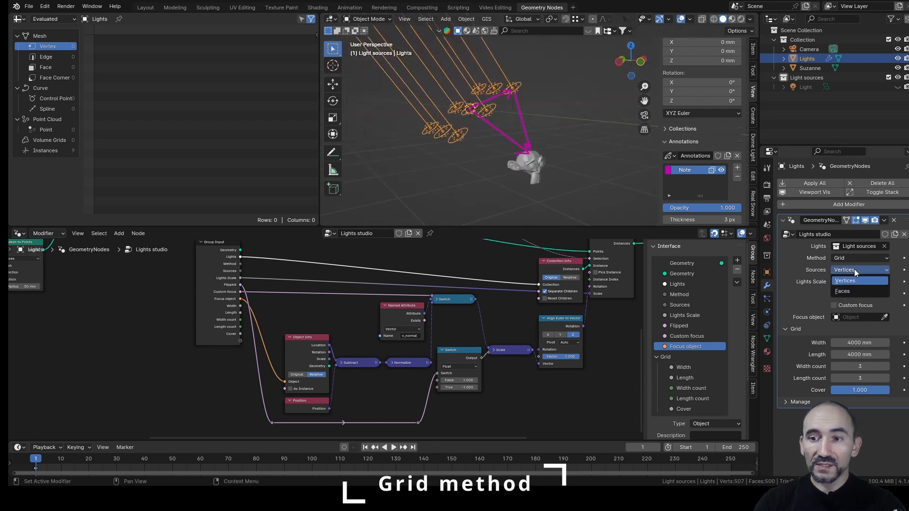
left_click(854, 289)
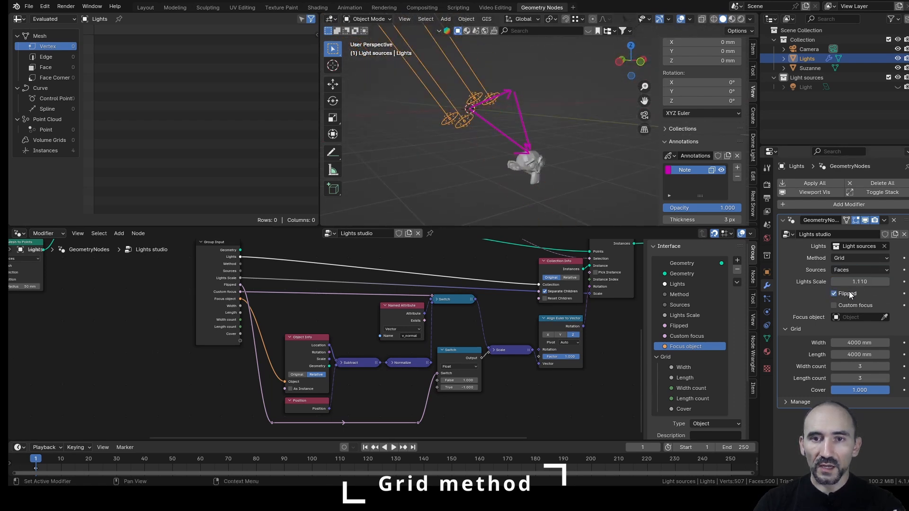
left_click(856, 269)
left_click(859, 281)
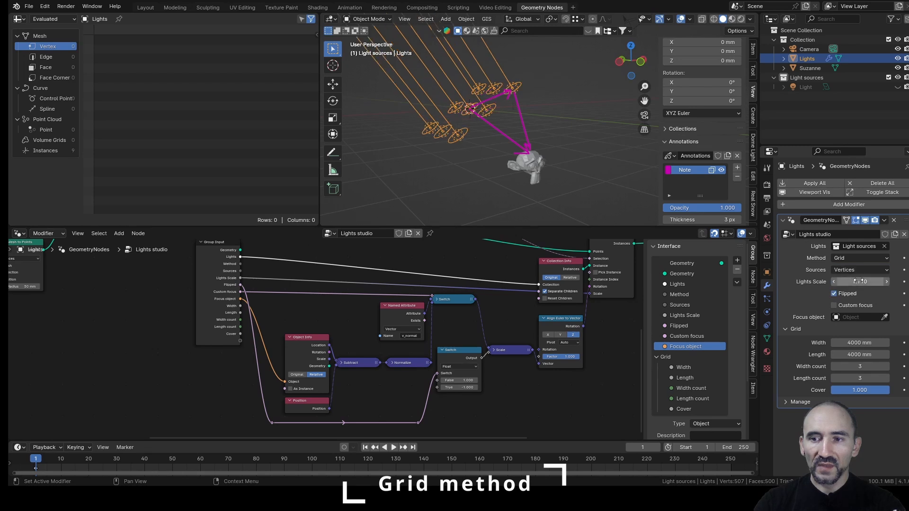
Enable Custom focus in the Lights modifier and choose Suzanne as the Focus object.
left_click(845, 306)
left_click(838, 317)
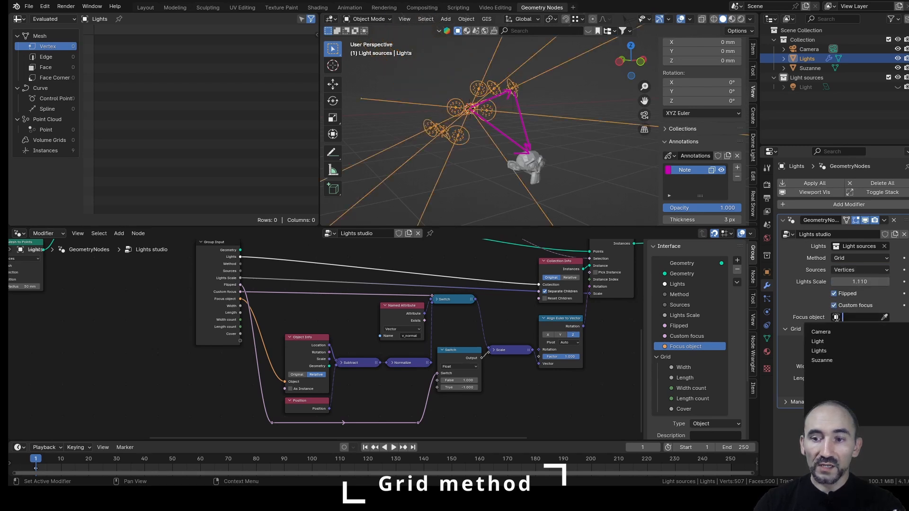
left_click(833, 361)
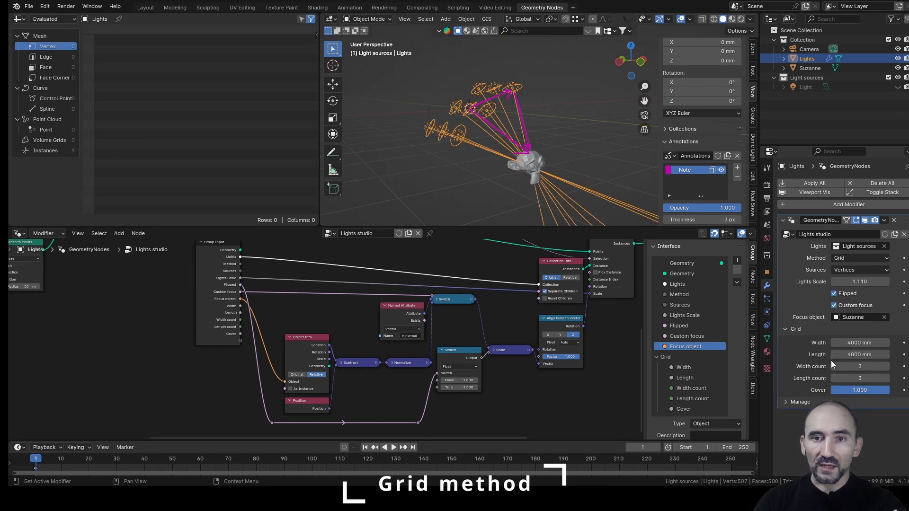
Toggle Flipped off and on repeatedly to compare the light directions with Suzanne as the focus object.
left_click(834, 294)
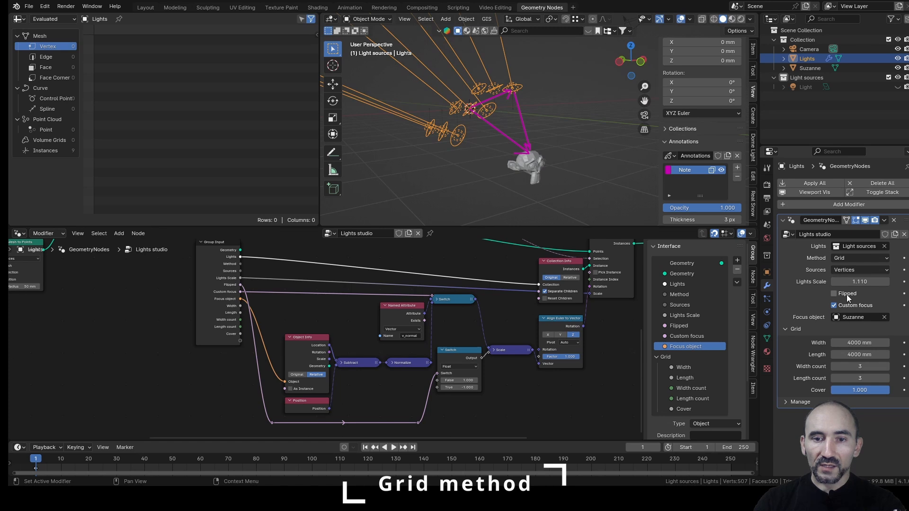
left_click(848, 295)
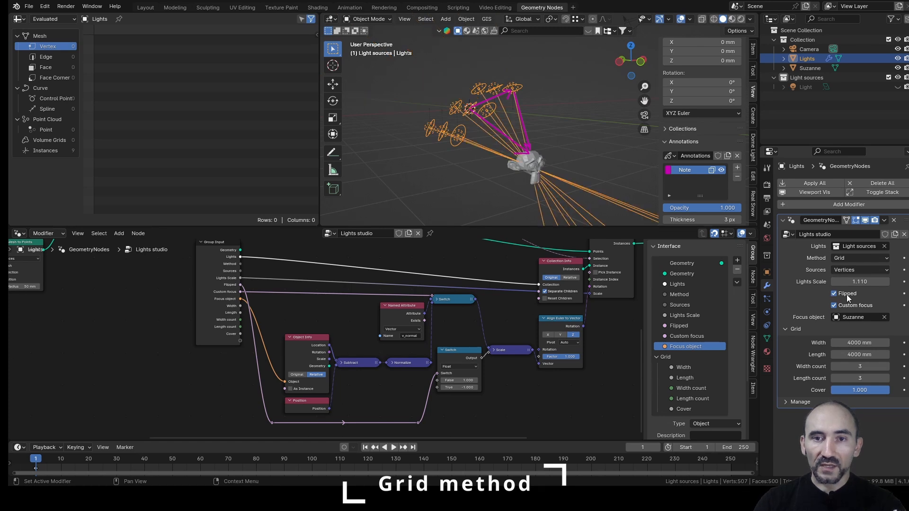
left_click(848, 295)
left_click(848, 295)
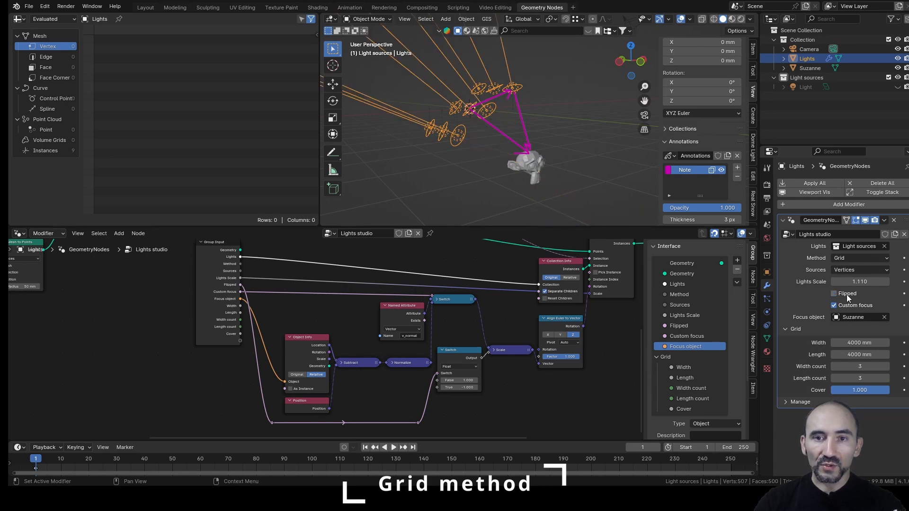
Move Suzanne around beside the light grid to test that the lights follow the focus object.
left_click(546, 158)
mouse_move(549, 161)
middle_mouse_down()
mouse_move(544, 135)
mouse_move(548, 156)
middle_mouse_up()
key("g")
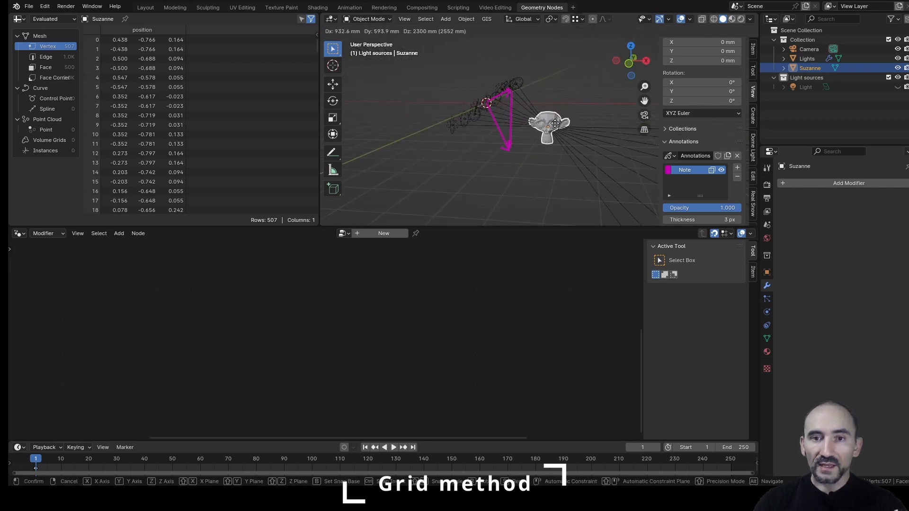
left_click(462, 148)
middle_click_drag(462, 148, 567, 149)
key("g")
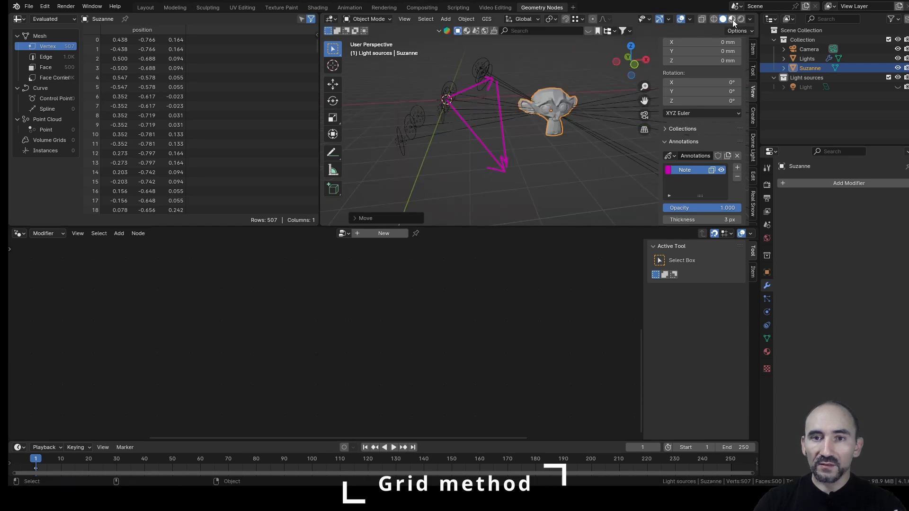
Switch the viewport to Material Preview shading and enable Scene Lights.
left_click(732, 19)
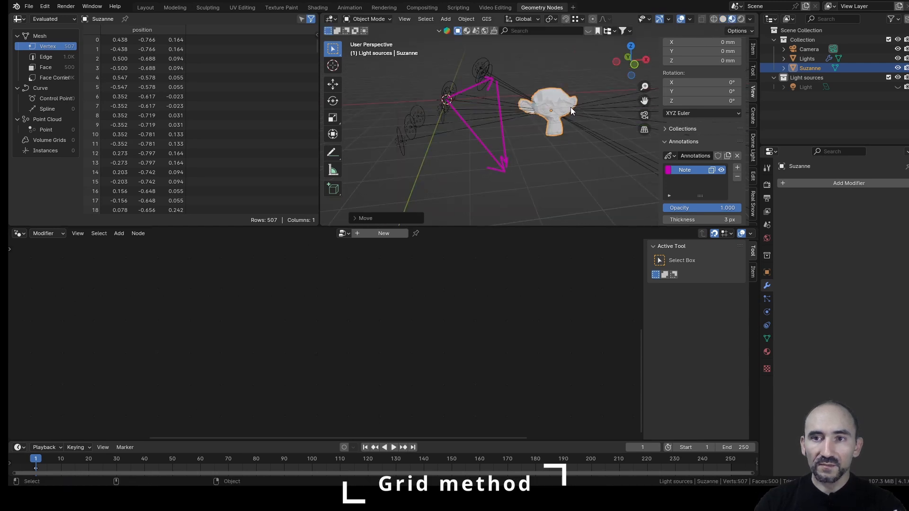
left_click(750, 19)
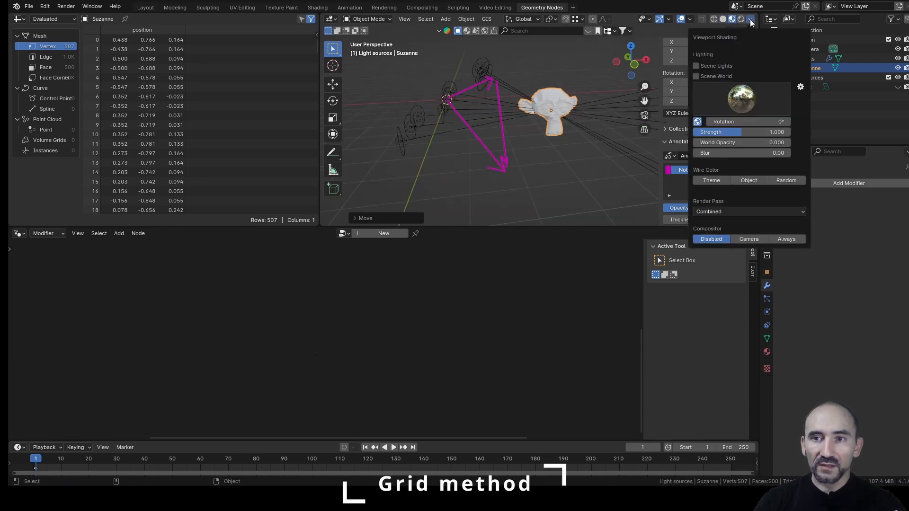
left_click(705, 64)
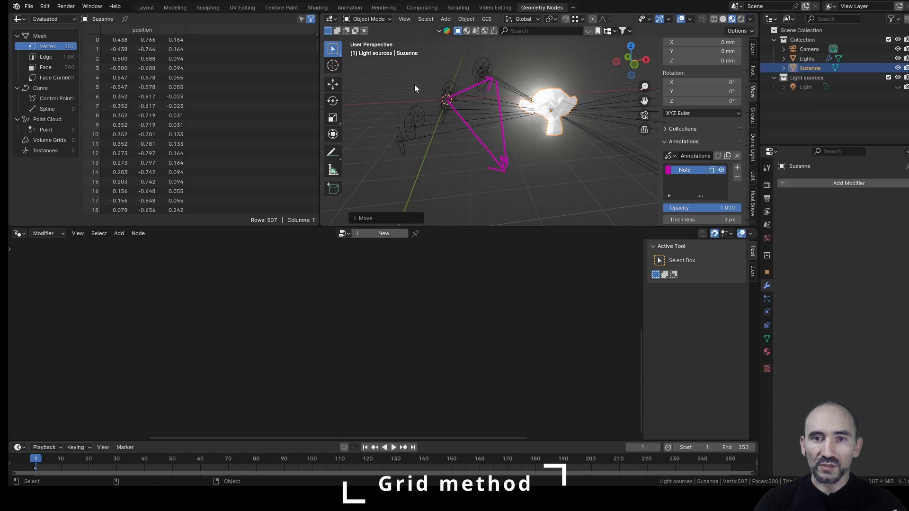
Set the power of the Light in the Light sources collection to 100 W.
left_click(808, 85)
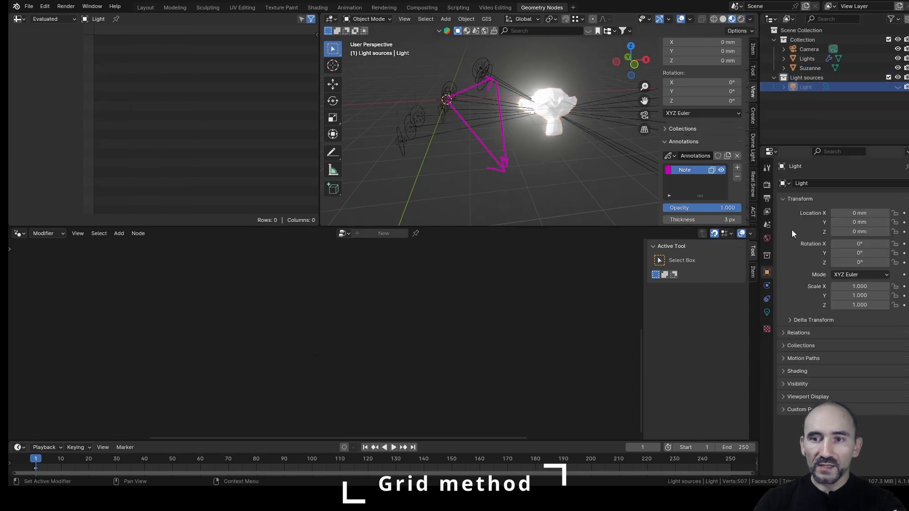
left_click(767, 312)
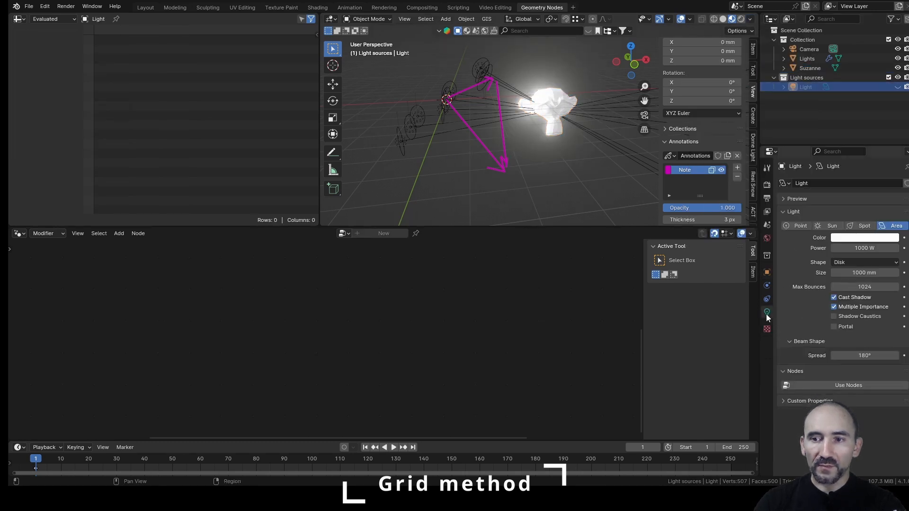
left_click(861, 248)
type("100")
key("Return")
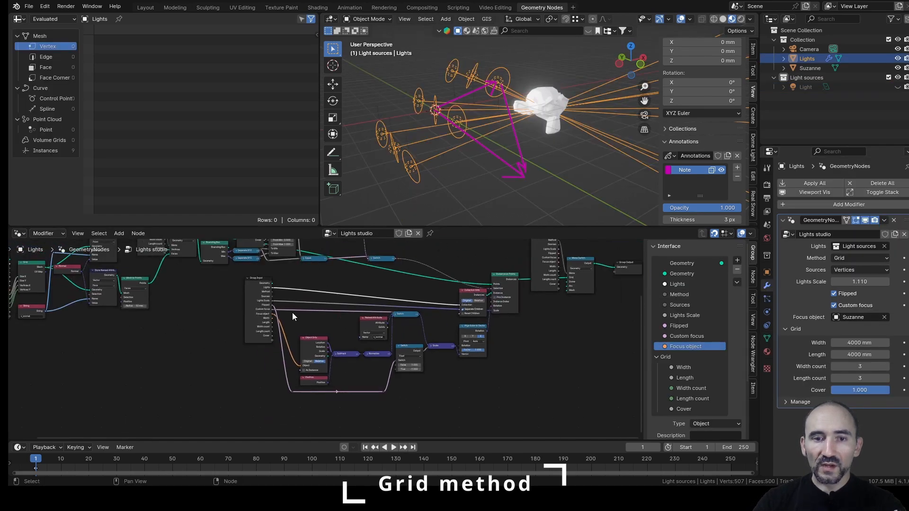
Select the Group Input, focus and instancing nodes of the Lights studio tree and save the file.
middle_click_drag(292, 312, 220, 344)
left_click_drag(113, 270, 535, 439)
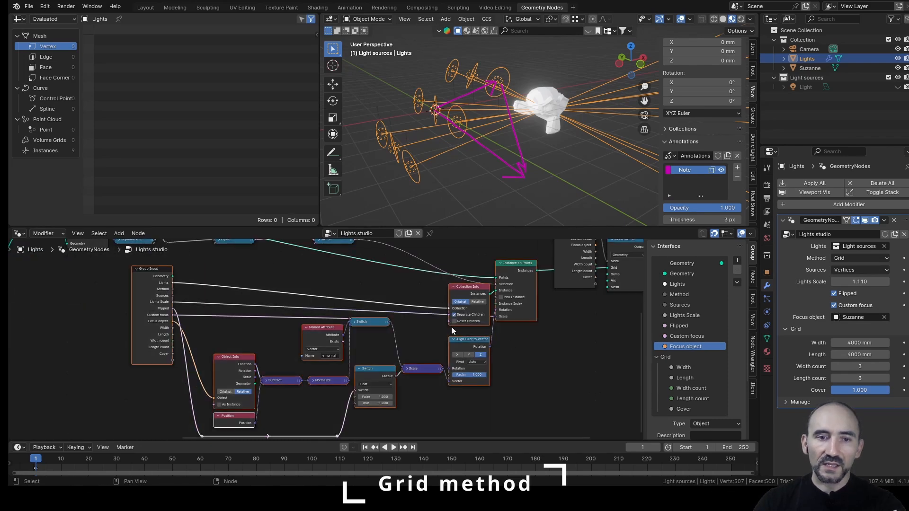
key("ctrl+s")
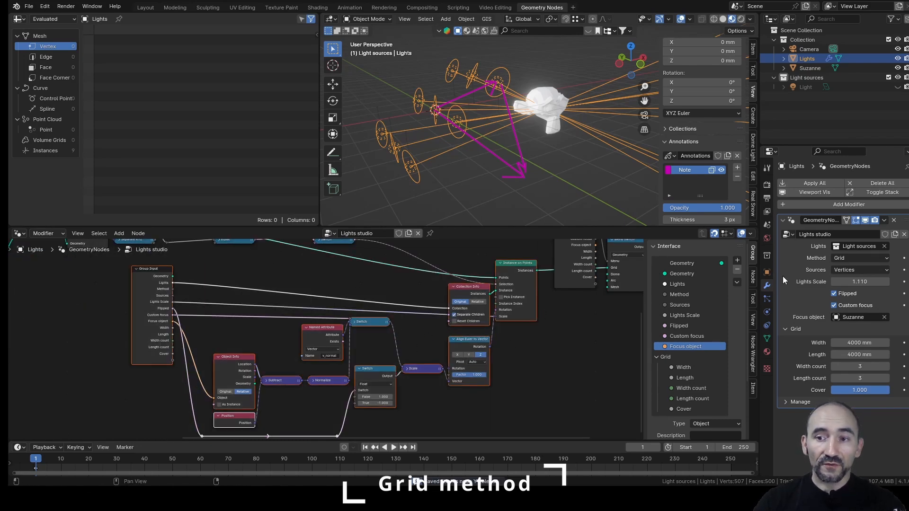
Group the focus and instancing nodes without the Group Input, and expose Named Attribute's Name as a group input.
left_click(849, 259)
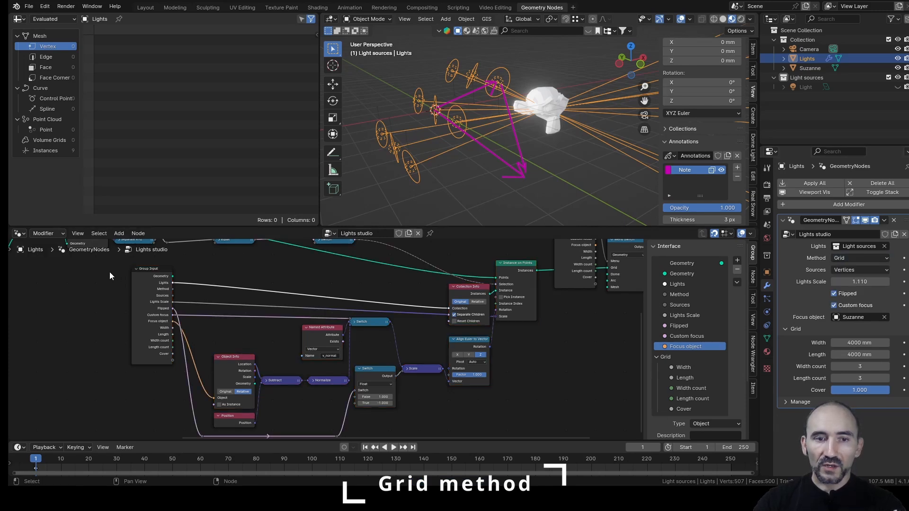
left_click_drag(184, 271, 536, 439)
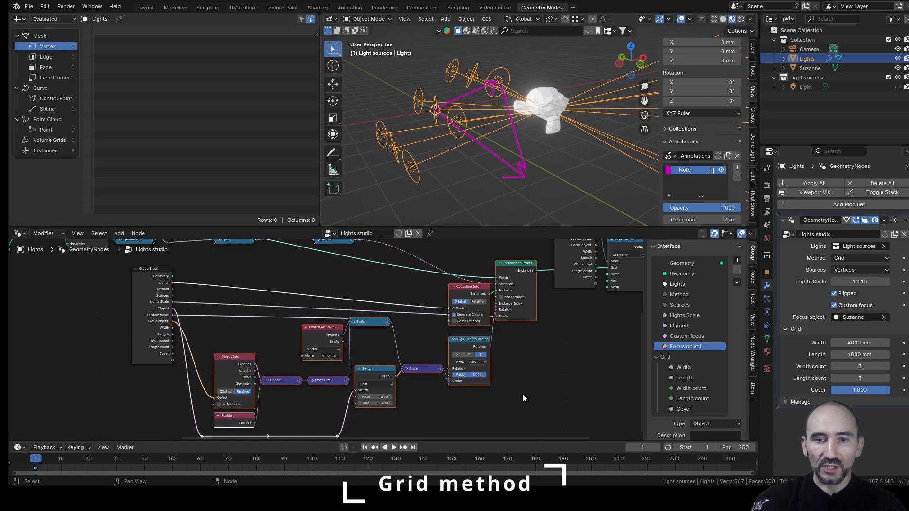
key("ctrl+g")
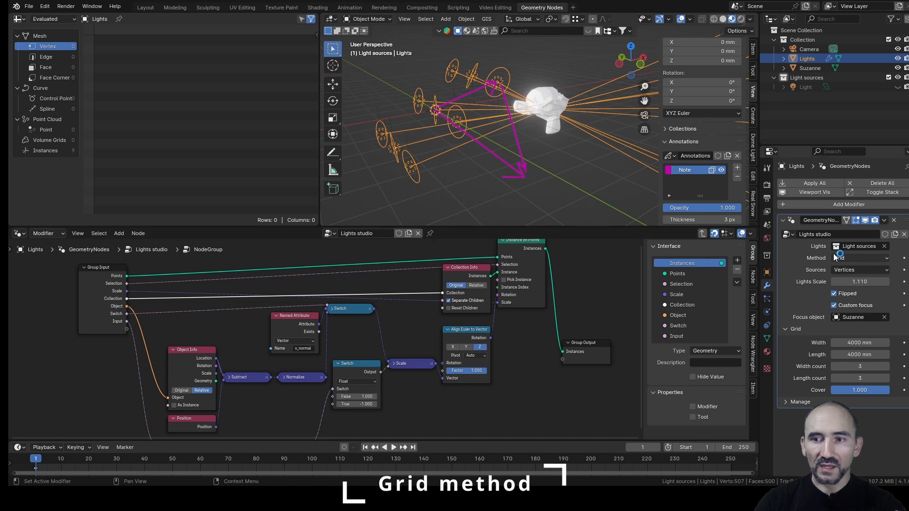
left_click_drag(270, 349, 126, 329)
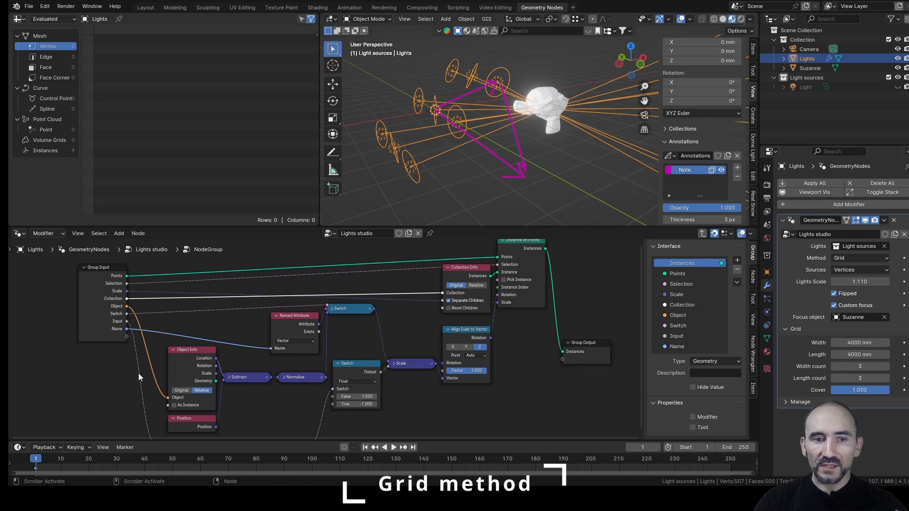
Reorder the group inputs so Collection, Scale and Name follow Selection in that order, and set the Scale input's type to Float.
left_click(688, 347)
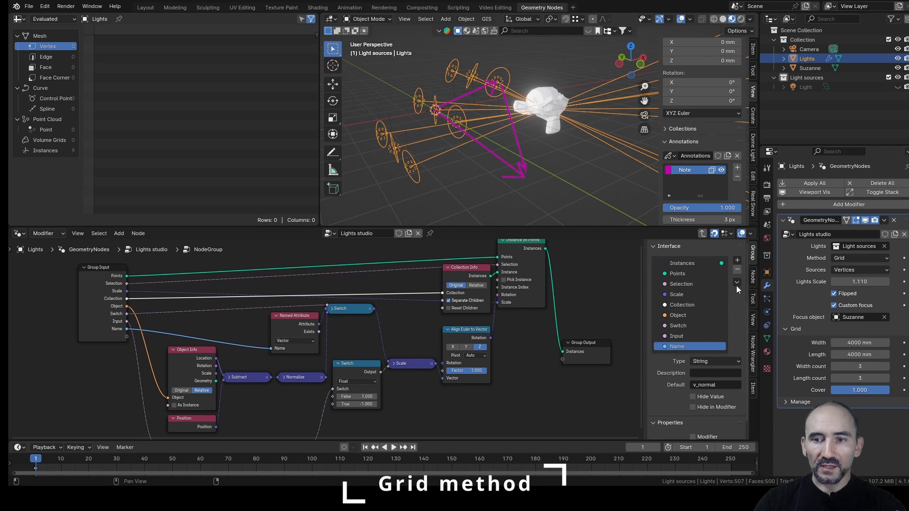
left_click_drag(677, 346, 679, 283)
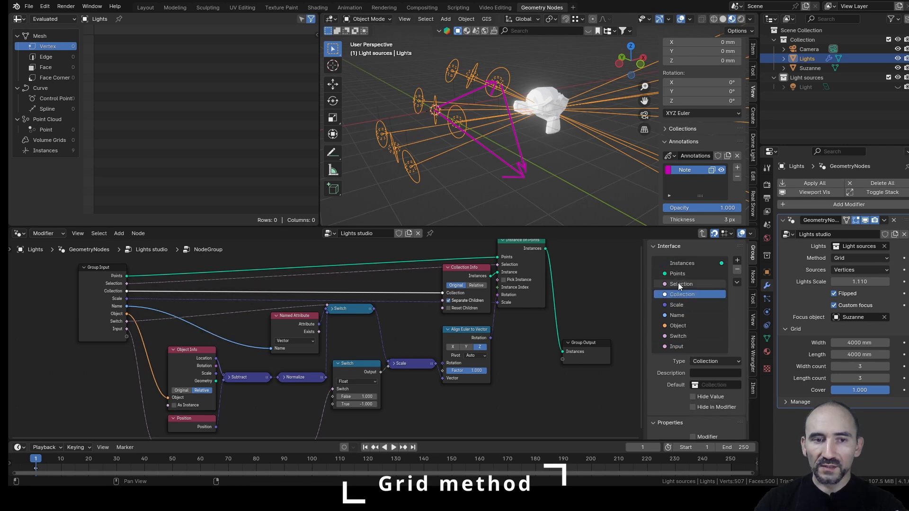
left_click(682, 305)
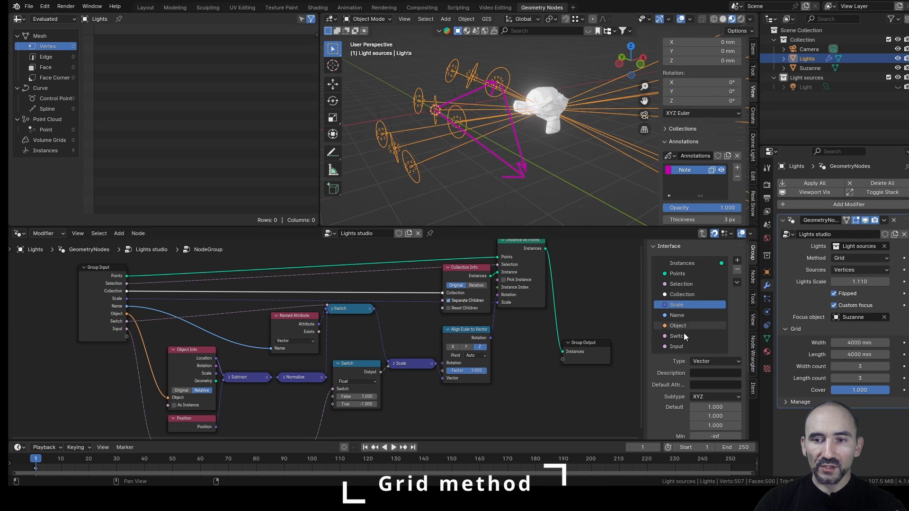
left_click(710, 361)
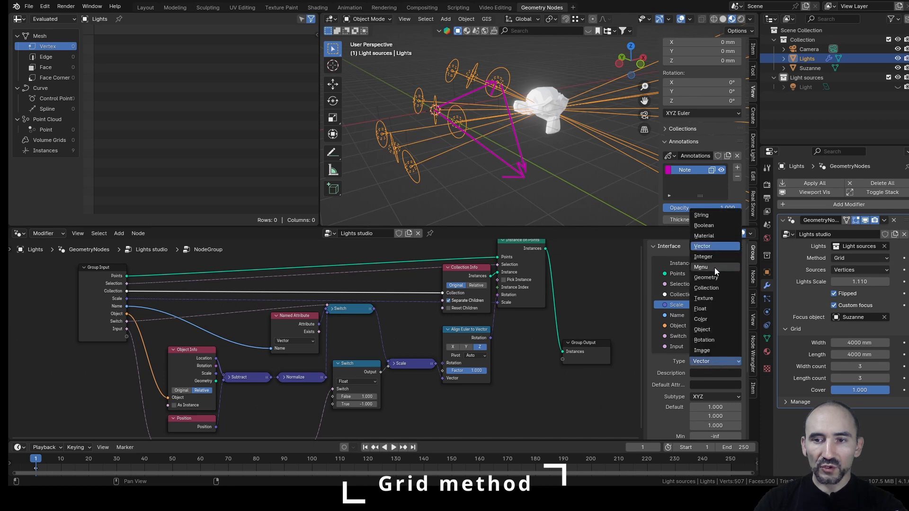
left_click(717, 309)
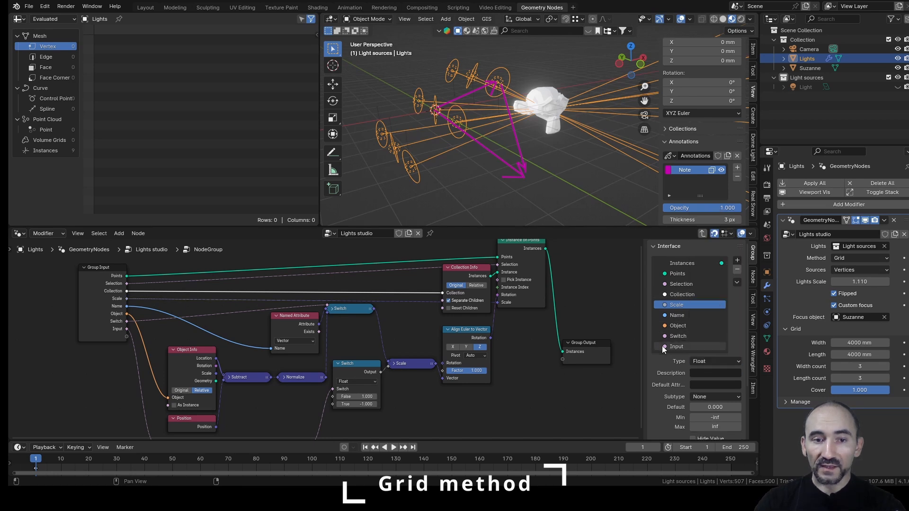
Rename the group input "Input" as "Flipped" and place it directly below Name.
double_click(672, 346)
type("Flipped")
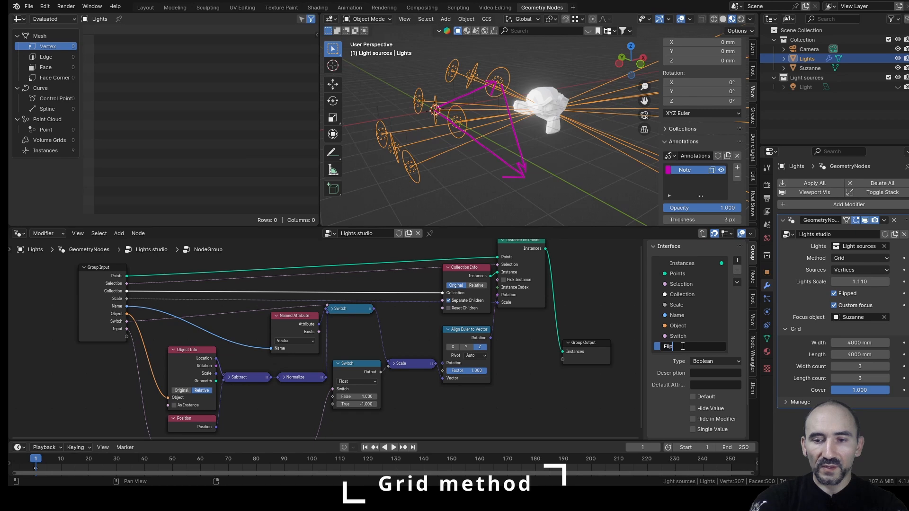
key("Return")
left_click_drag(683, 347, 681, 325)
Rename the Switch input as "Custom focus" and the Object input as "Focus object".
double_click(679, 336)
type("Custom focus")
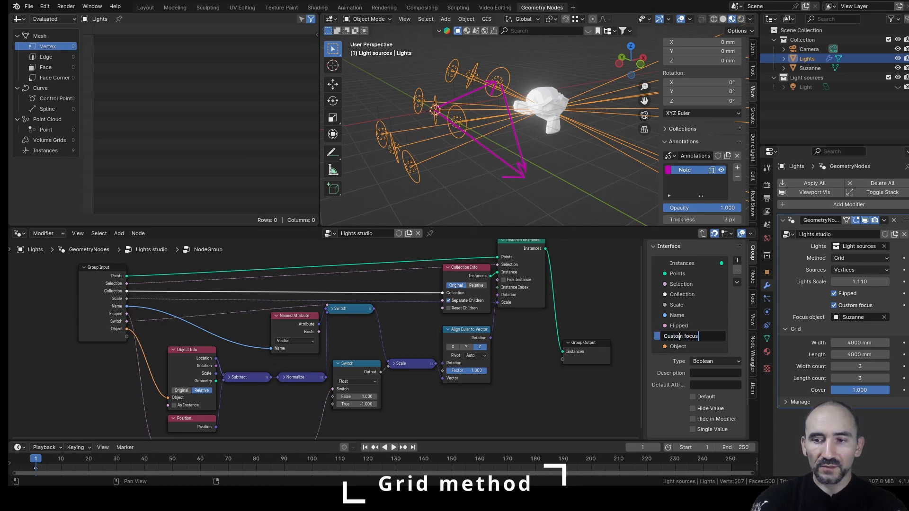
key("Return")
double_click(679, 346)
type("Focus object")
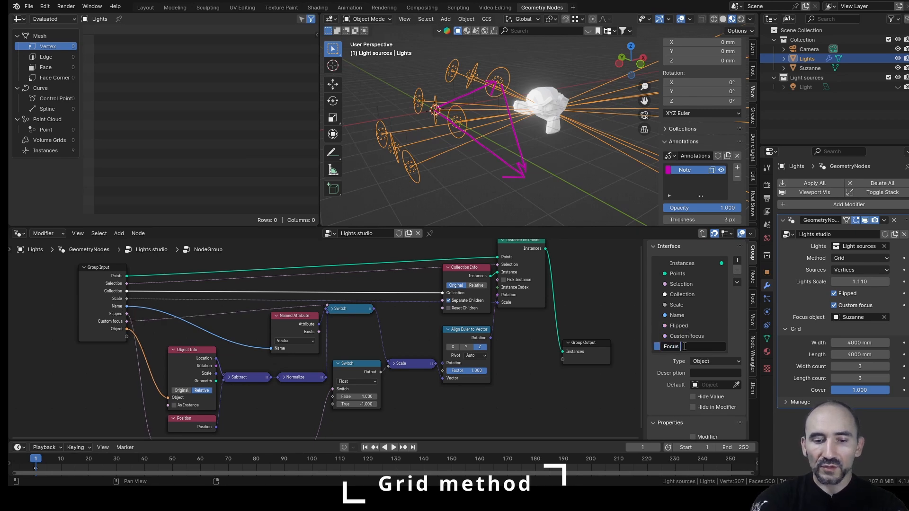
key("Return")
Place Name above Scale and Collection first among the group inputs, and shift the Group Input node upward.
left_click_drag(686, 306, 689, 316)
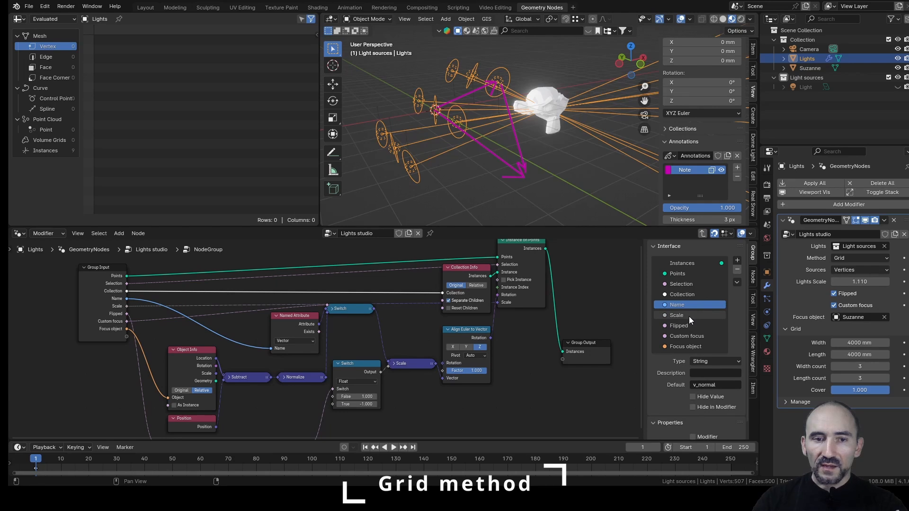
left_click_drag(678, 294, 679, 273)
left_click_drag(107, 291, 106, 263)
Collapse the Named Attribute node inside the node group.
middle_click_drag(253, 339, 301, 322)
scroll(290, 342, "up", 1)
left_click(331, 327)
key("h")
scroll(330, 327, "down", 3)
scroll(303, 329, "up", 4)
Move the Object Info and Position nodes with the reroutes below them upward to compact the layout, and save the file.
left_click_drag(157, 292, 362, 424)
key("g")
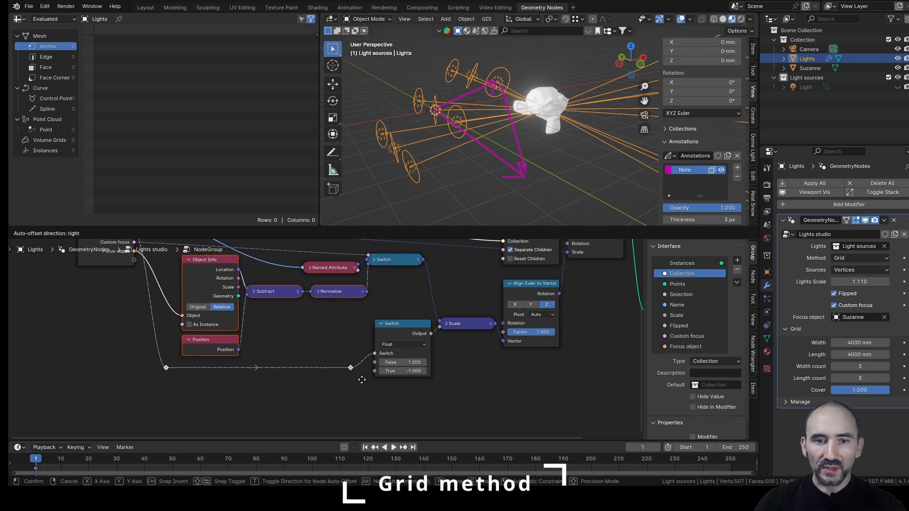
left_click(362, 377)
scroll(383, 337, "down", 3)
middle_click_drag(415, 287, 413, 349)
left_click(422, 362)
key("ctrl+s")
scroll(413, 349, "up", 1)
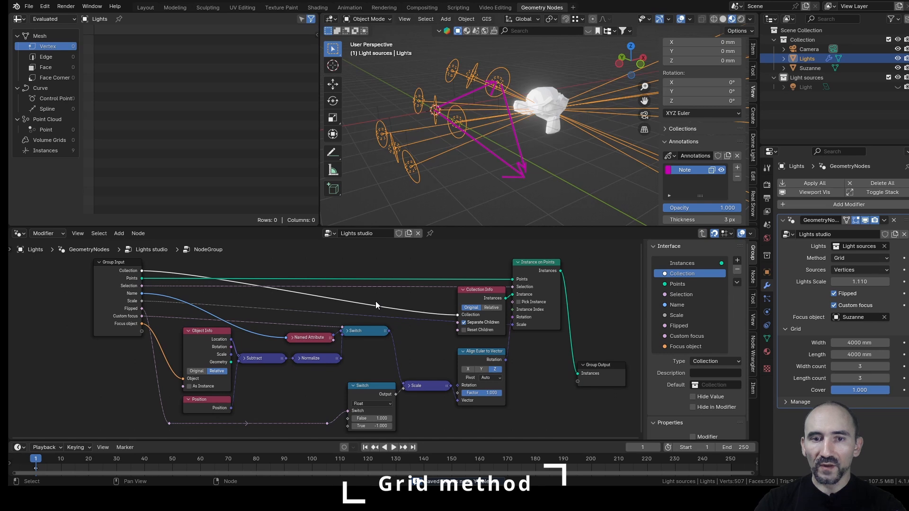
Return to the parent Lights studio node tree and rename the node group as "Instantiate_light".
left_click(703, 234)
left_click_drag(368, 363, 382, 274)
middle_click_drag(317, 305, 342, 396)
scroll(401, 367, "up", 4)
middle_click_drag(430, 384, 388, 328)
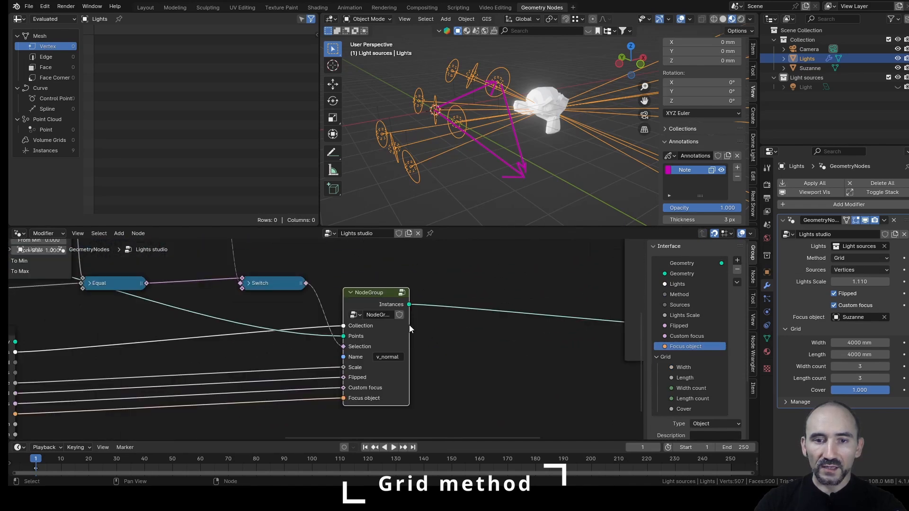
scroll(410, 324, "up", 3)
left_click(409, 310)
type("Instantia")
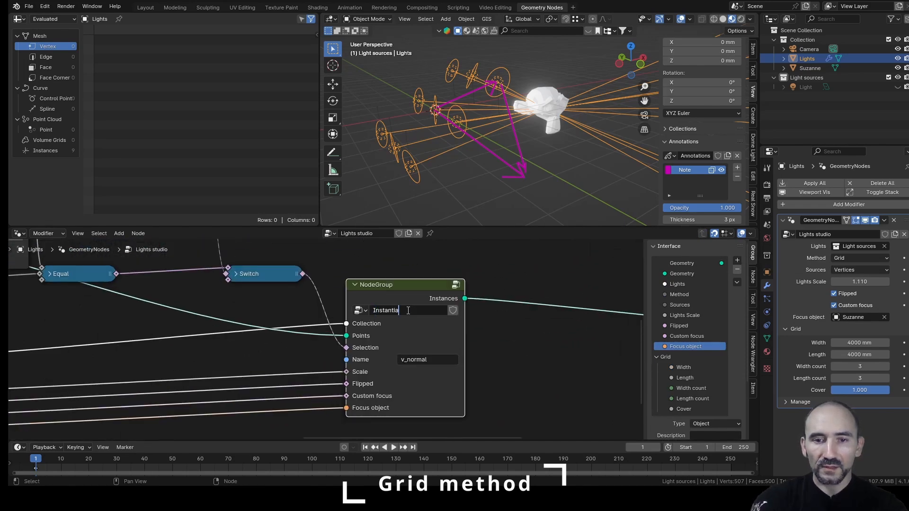
type("te_light")
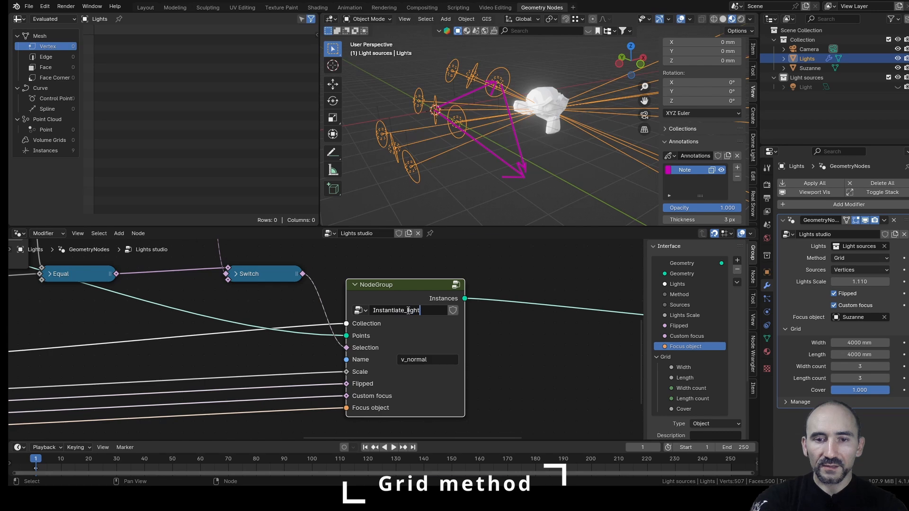
key("Return")
Connect the String node's output to the Name input of Instantiate_light, and move that group node with its Group Input to the right.
scroll(410, 306, "down", 5)
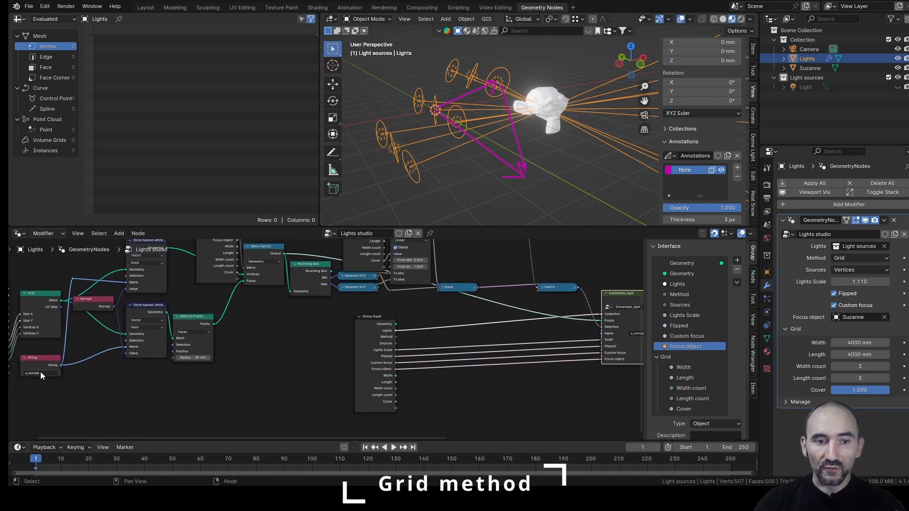
left_click_drag(61, 365, 601, 334)
middle_click_drag(571, 349, 330, 348)
scroll(356, 351, "up", 2)
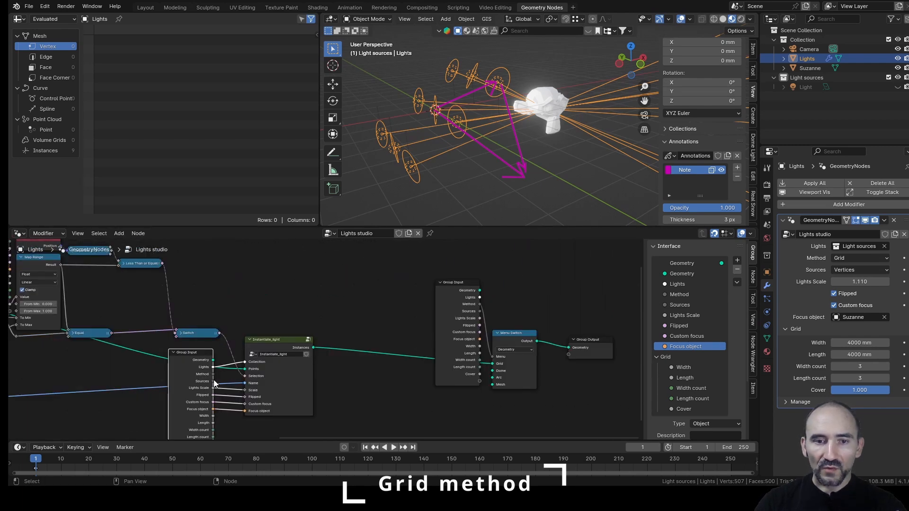
left_click(268, 346)
left_click(178, 364, "shift")
left_click_drag(194, 372, 303, 371)
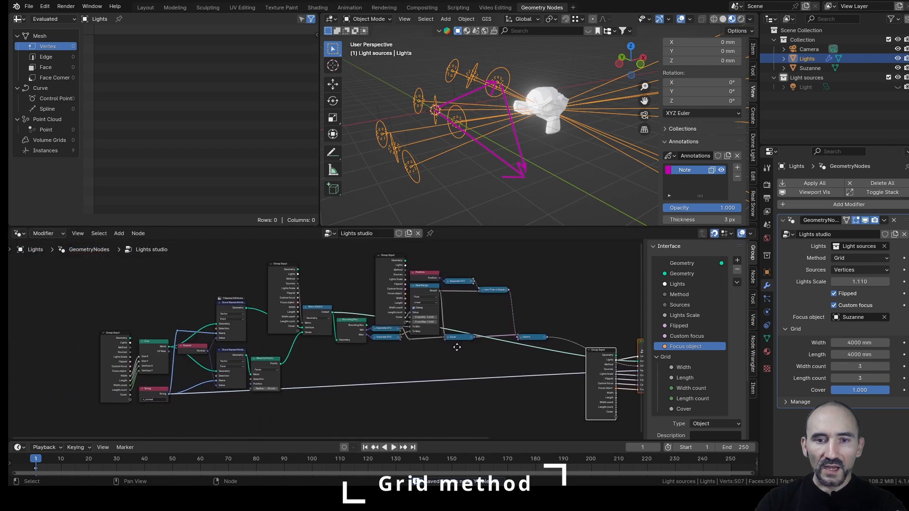
Hide the unused sockets on all Group Input nodes in the Lights studio tree.
scroll(457, 348, "up", 1)
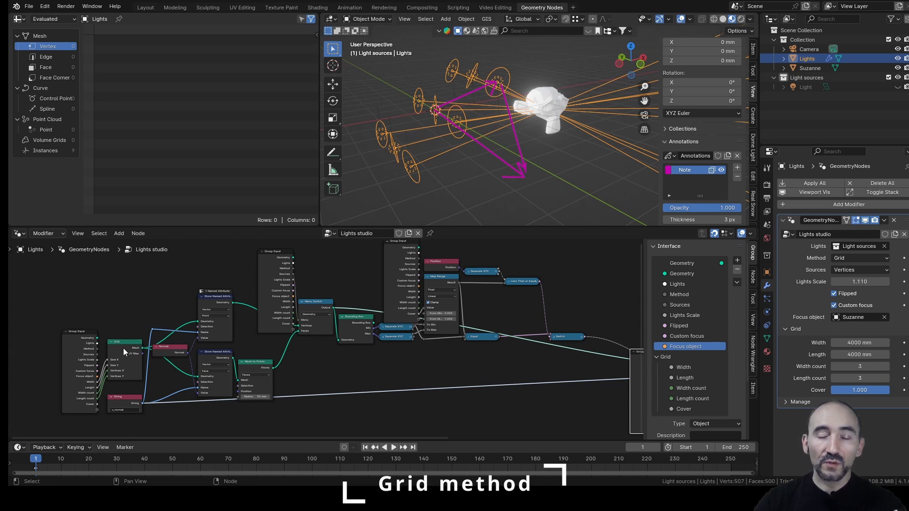
left_click(74, 356)
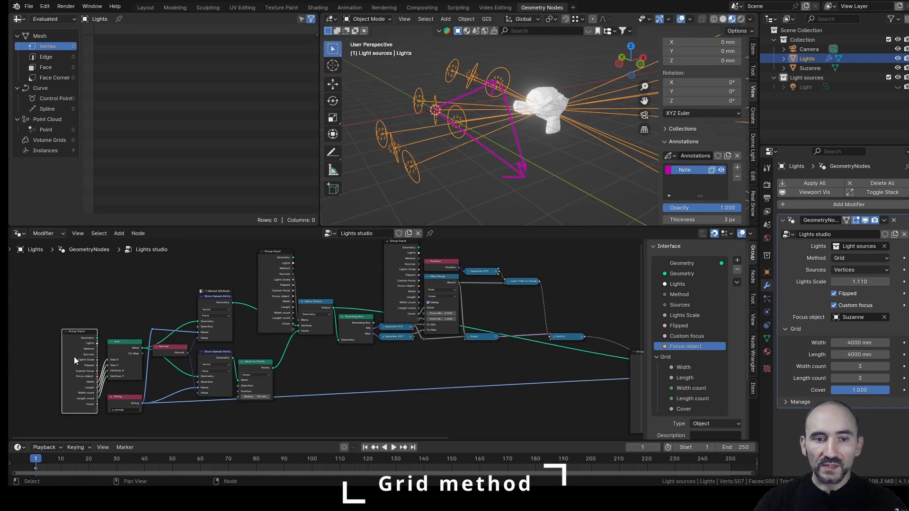
left_click(278, 274)
left_click(409, 266, "shift")
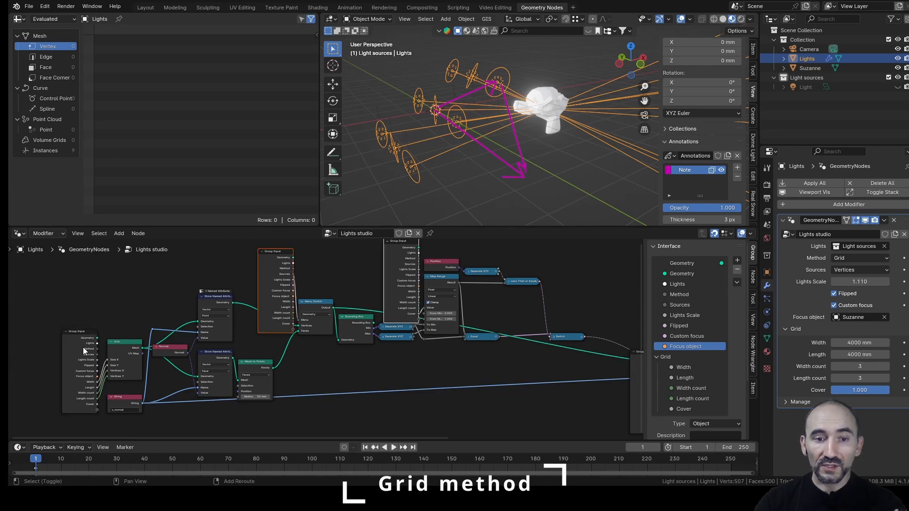
left_click(83, 347, "shift")
middle_click_drag(635, 372, 325, 329)
scroll(325, 329, "up", 1)
left_click(325, 329, "shift")
left_click(469, 268, "shift")
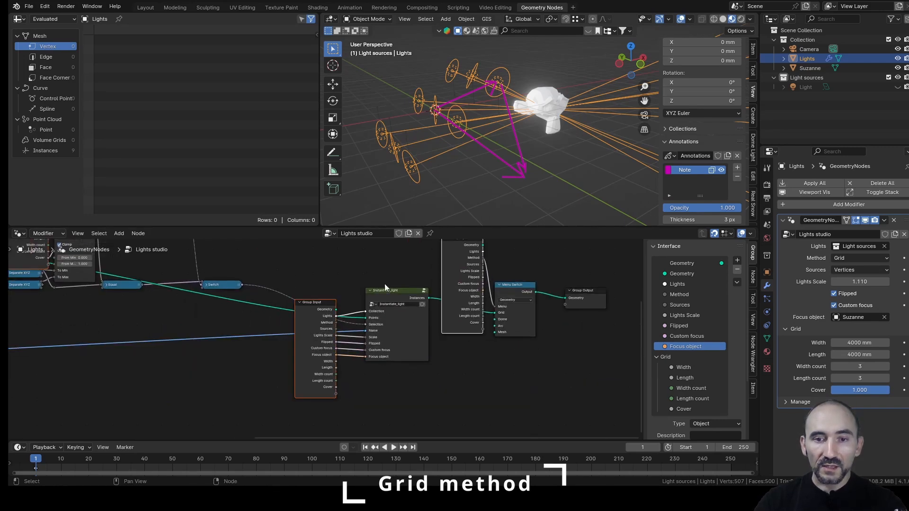
scroll(334, 313, "down", 1)
middle_click_drag(164, 316, 446, 341)
key("ctrl+h")
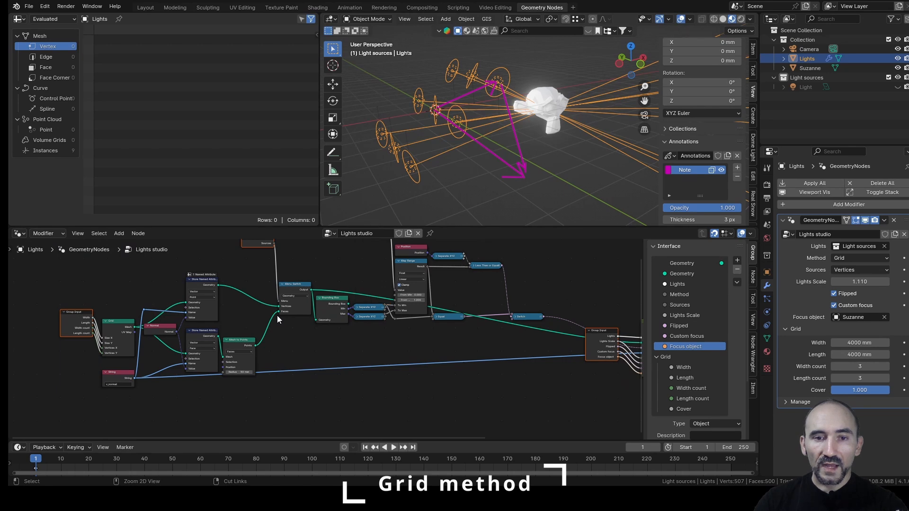
Move the Sources Group Input node near the Menu Switch and the Cover Group Input node beside Map Range.
middle_click_drag(277, 316, 298, 342)
left_click(278, 304)
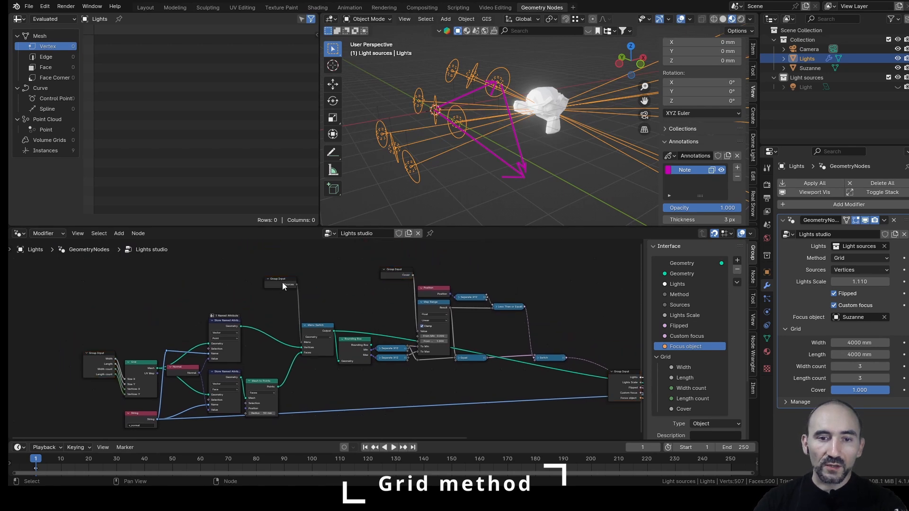
scroll(280, 324, "up", 2)
left_click_drag(415, 264, 418, 323)
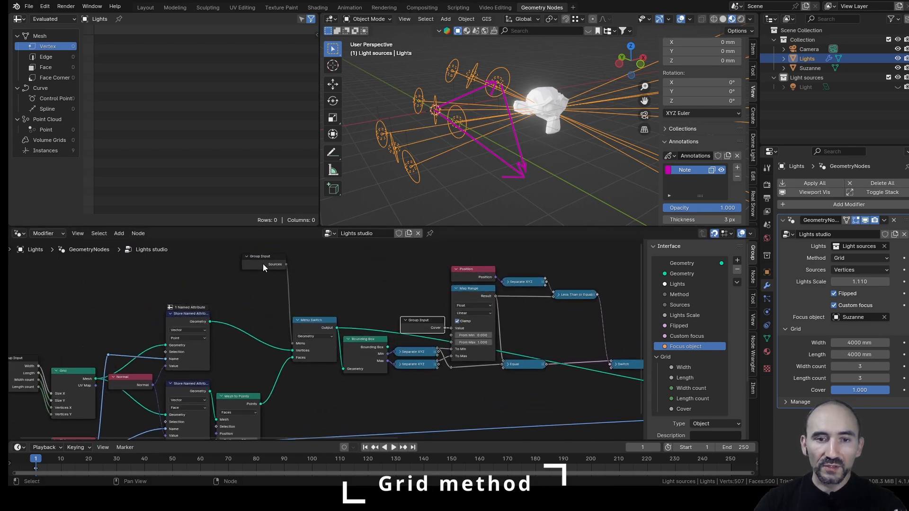
scroll(263, 263, "down", 2)
Enclose the grid nodes, from the first Group Input to the final Switch, in a frame labelled "Grid".
left_click_drag(45, 262, 582, 404)
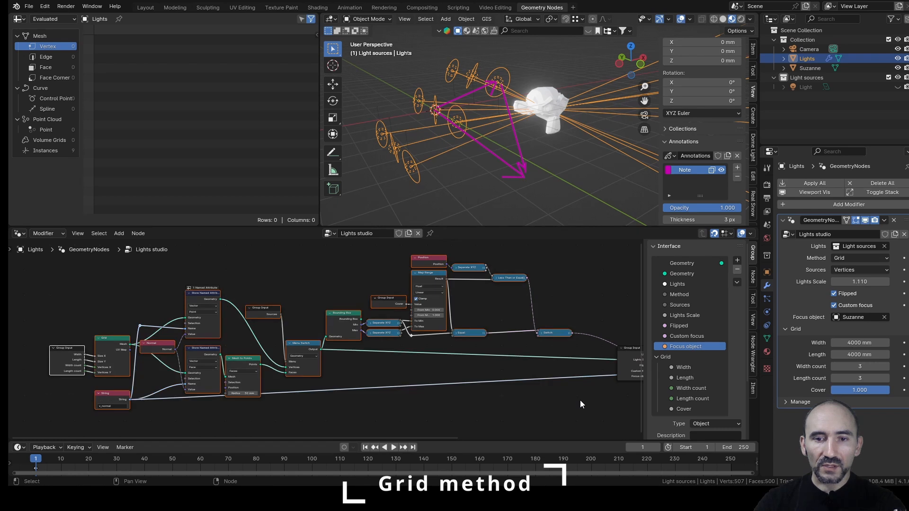
key("ctrl+j")
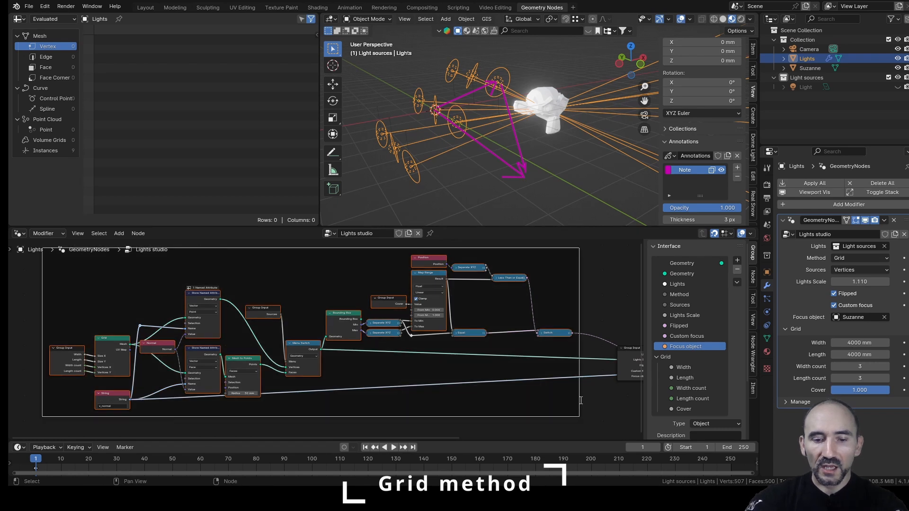
key("F2")
type("Grid")
key("Return")
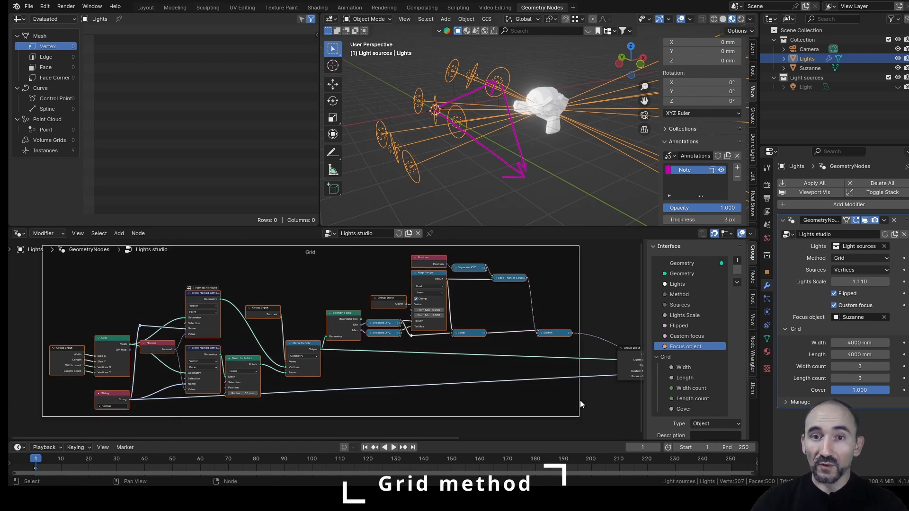
Duplicate the whole Grid frame with its nodes and place the copy directly below the original.
scroll(258, 287, "down", 2)
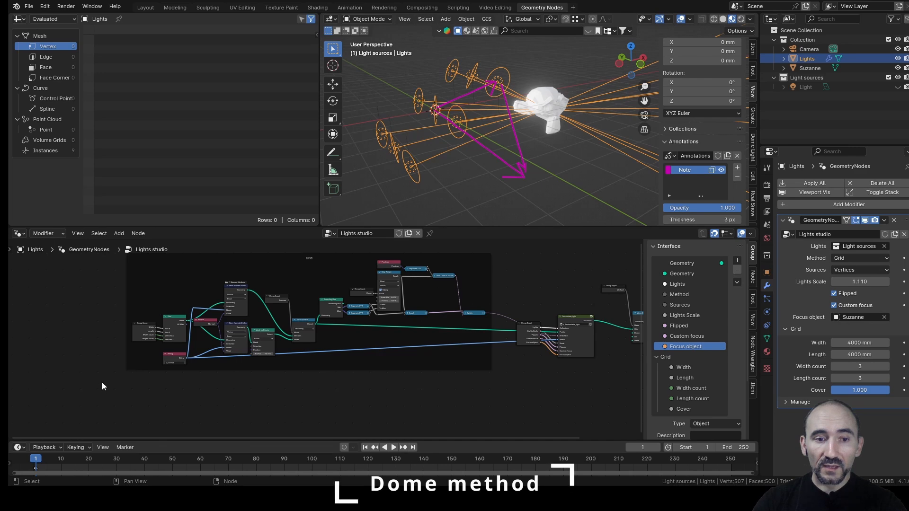
left_click_drag(102, 383, 490, 259)
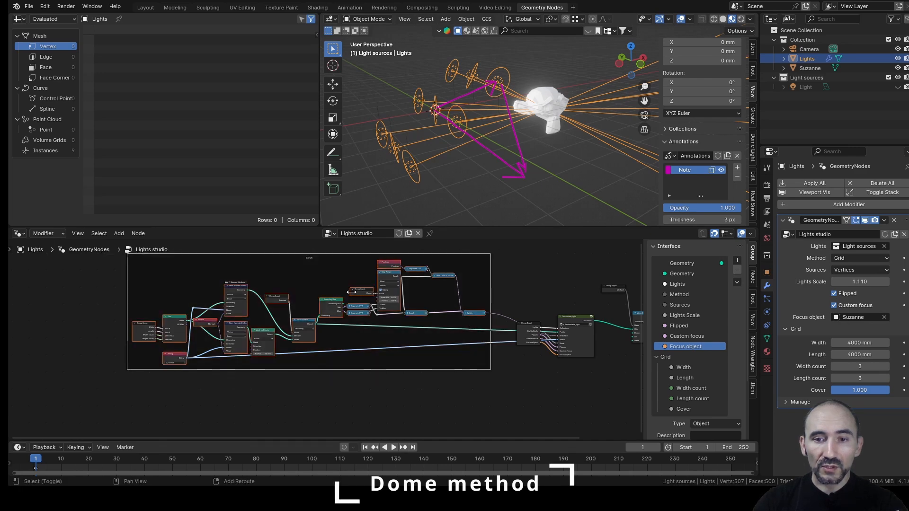
key("g")
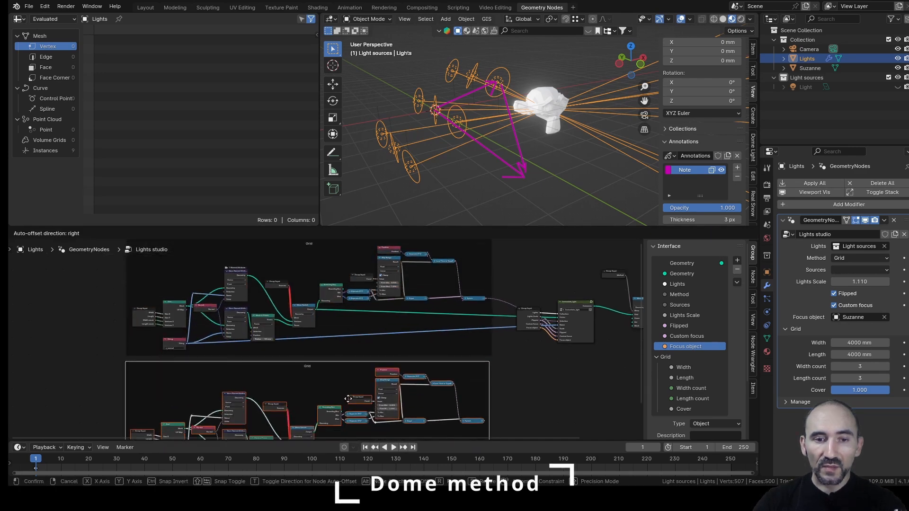
left_click(384, 371)
Examine the Sources link into the Menu Switch in the original Grid frame and in its copy.
scroll(388, 368, "up", 2)
scroll(383, 303, "up", 3)
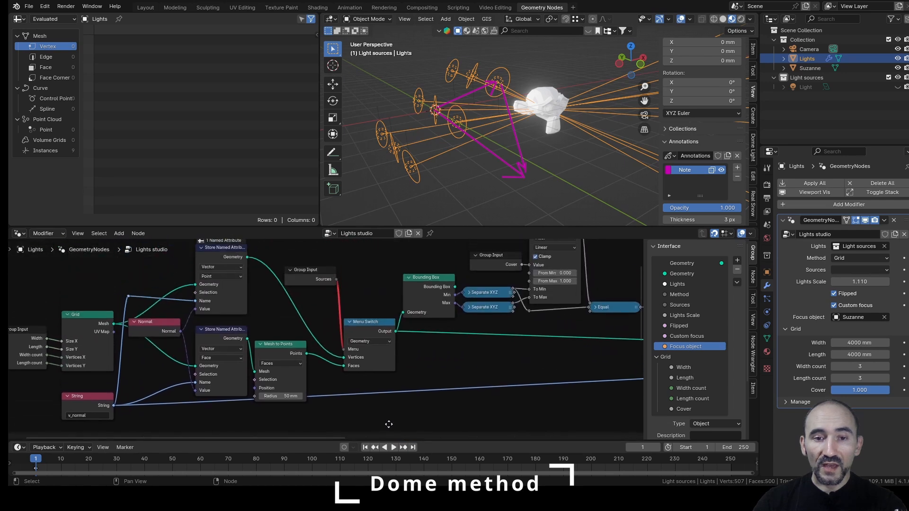
scroll(393, 305, "up", 1)
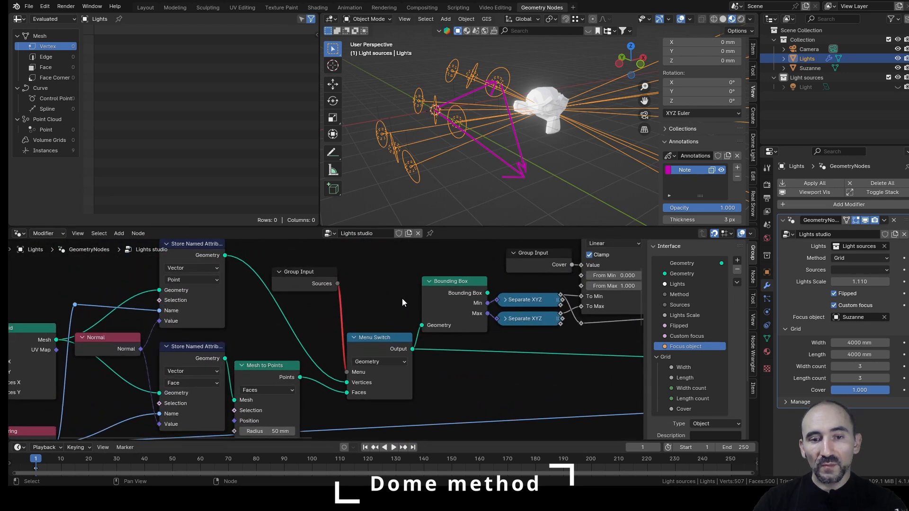
left_click(379, 348)
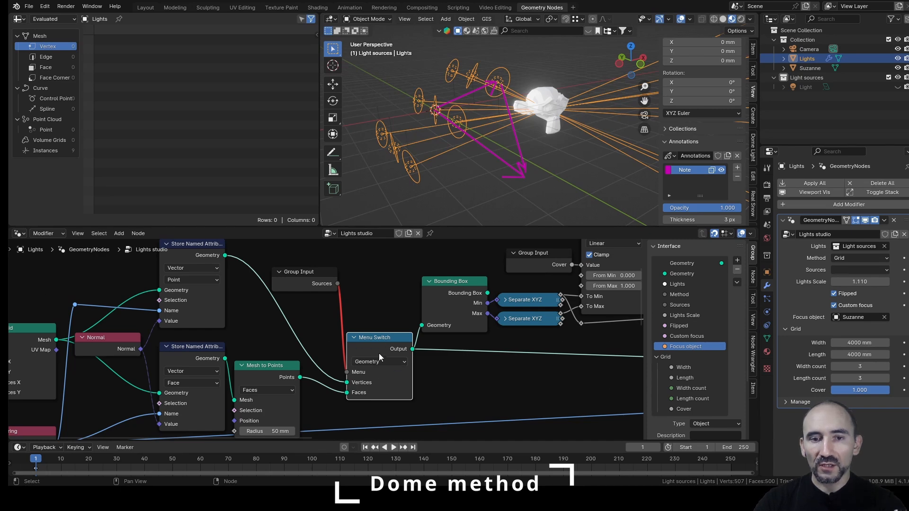
scroll(339, 297, "down", 3)
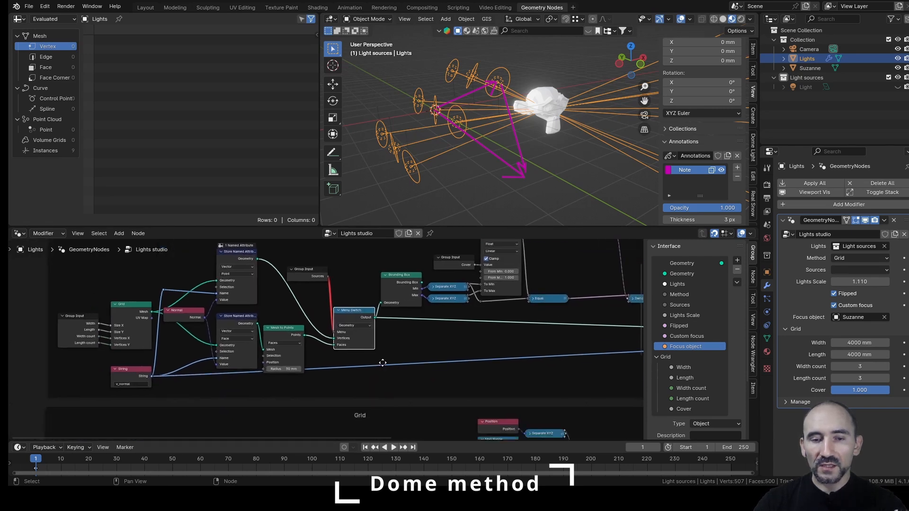
scroll(355, 307, "up", 2)
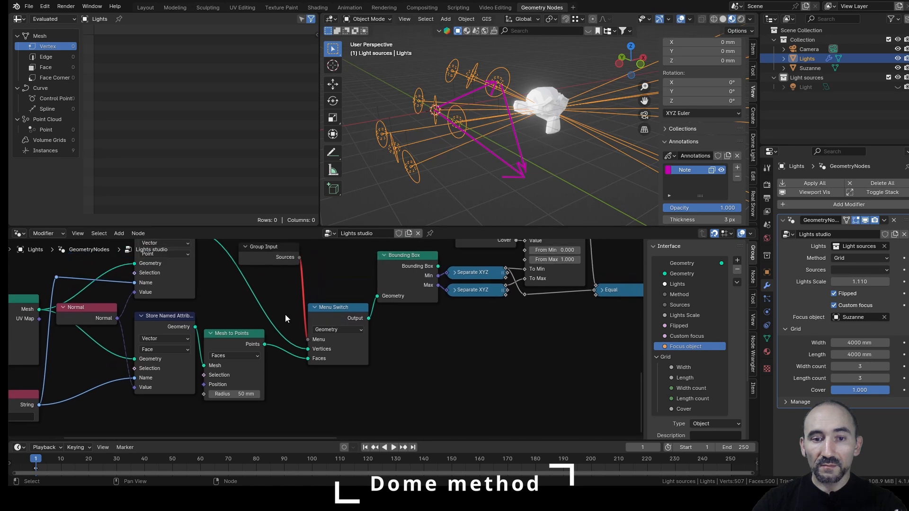
Make the Menu Switch node in the copied Grid frame into its own node group.
left_click(336, 318)
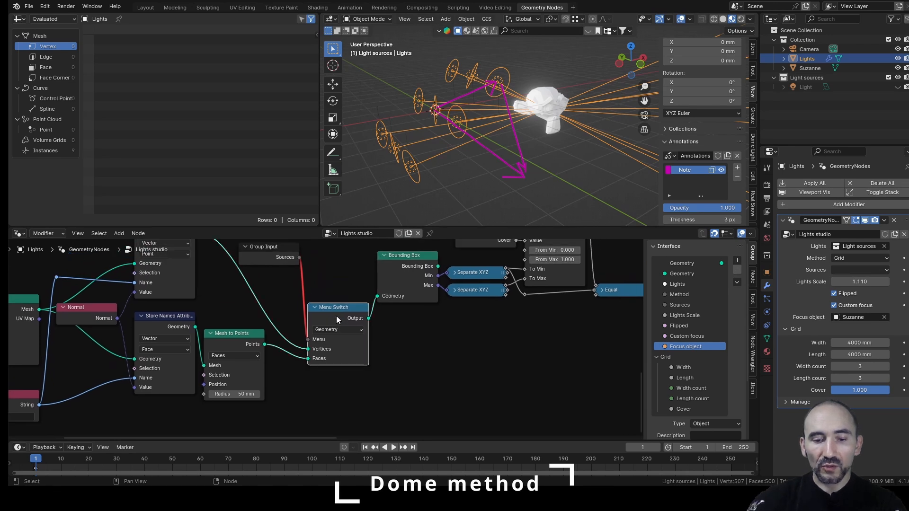
key("ctrl+g")
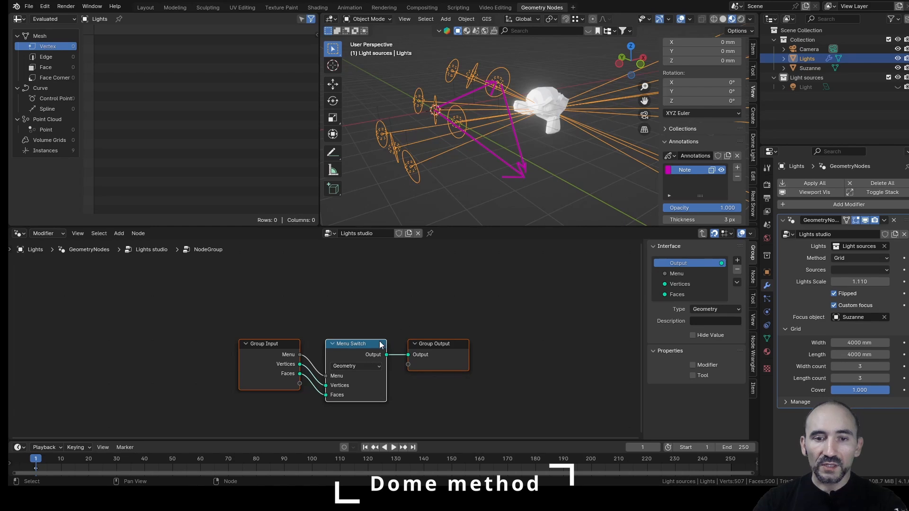
scroll(379, 332, "up", 1)
left_click(373, 357)
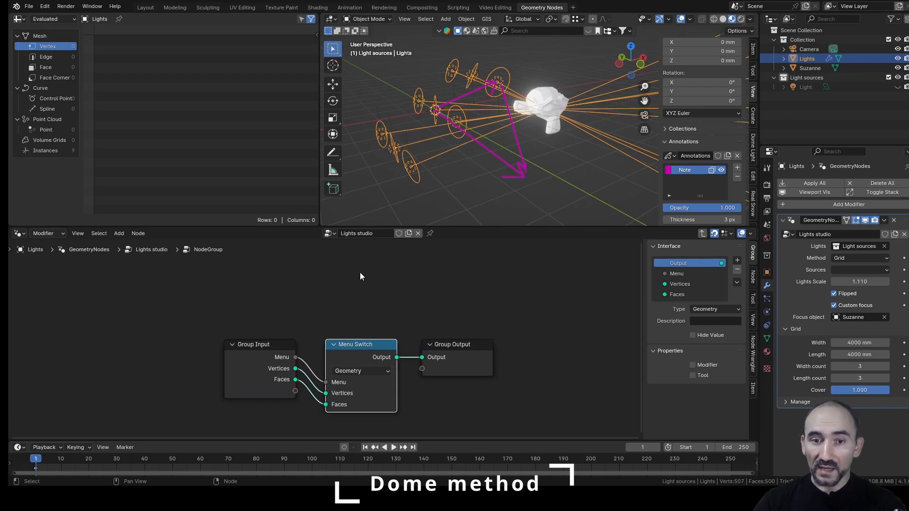
Rename the new group's Vertices input to "Points" and save the file.
left_click(262, 357)
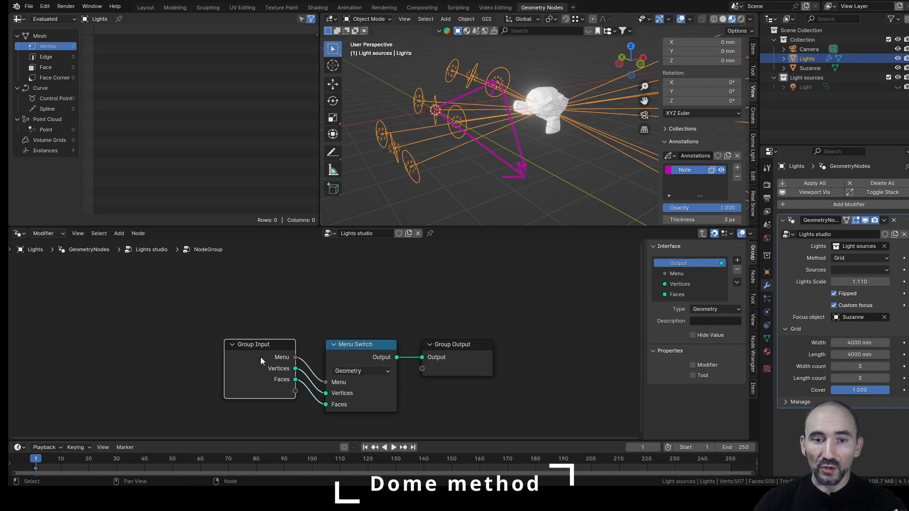
left_click(687, 284)
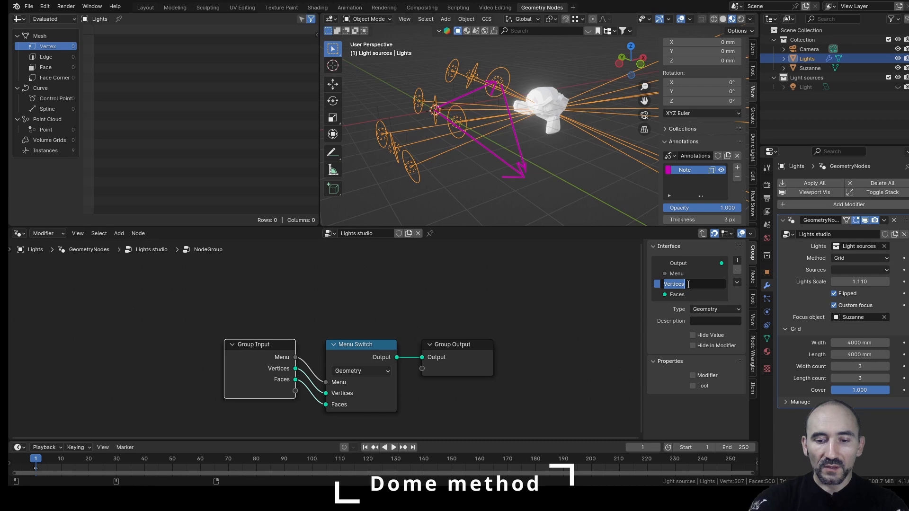
double_click(688, 284)
type("Points")
key("Return")
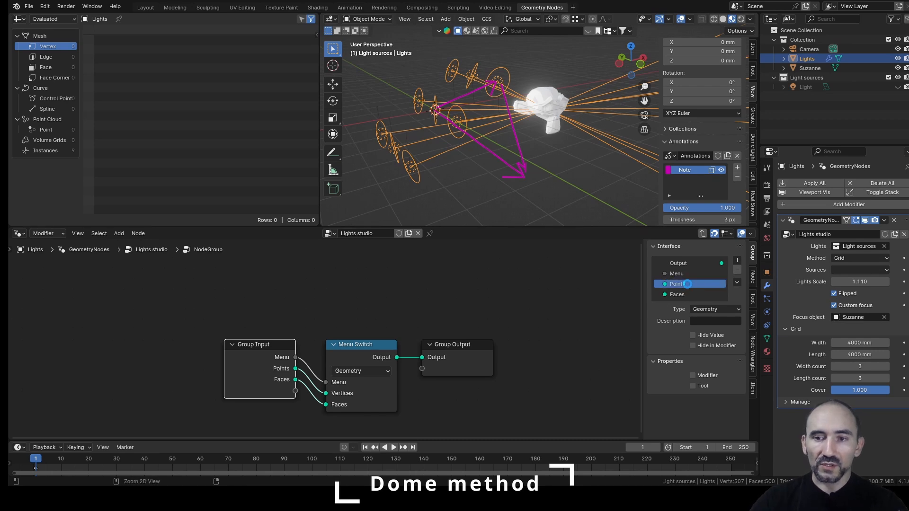
key("ctrl+s")
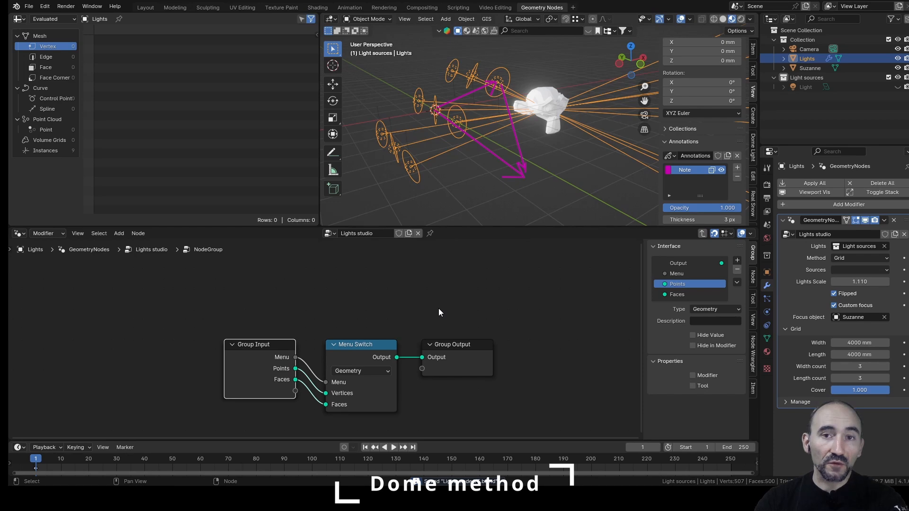
Leave the node group and examine the Menu Switch that remains in the original Grid frame.
left_click(702, 234)
middle_click_drag(411, 325, 430, 327)
scroll(430, 330, "down", 3)
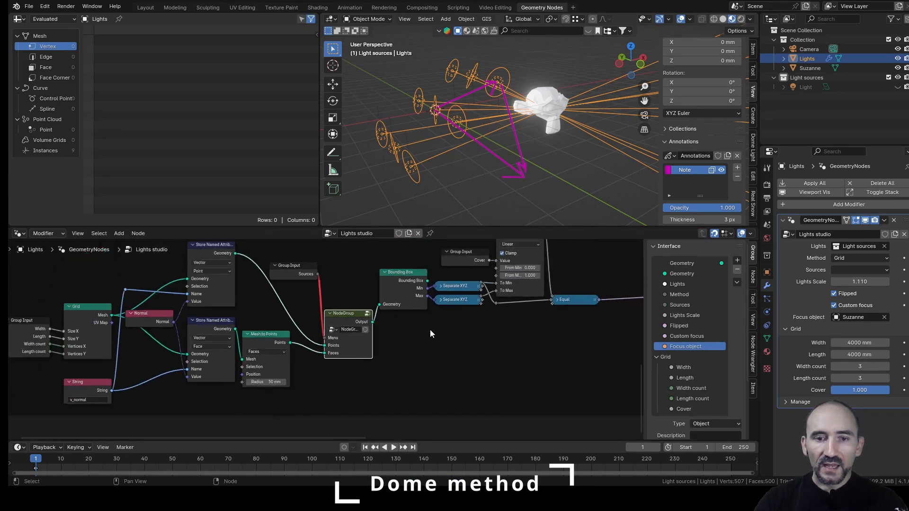
middle_click_drag(442, 366, 440, 421)
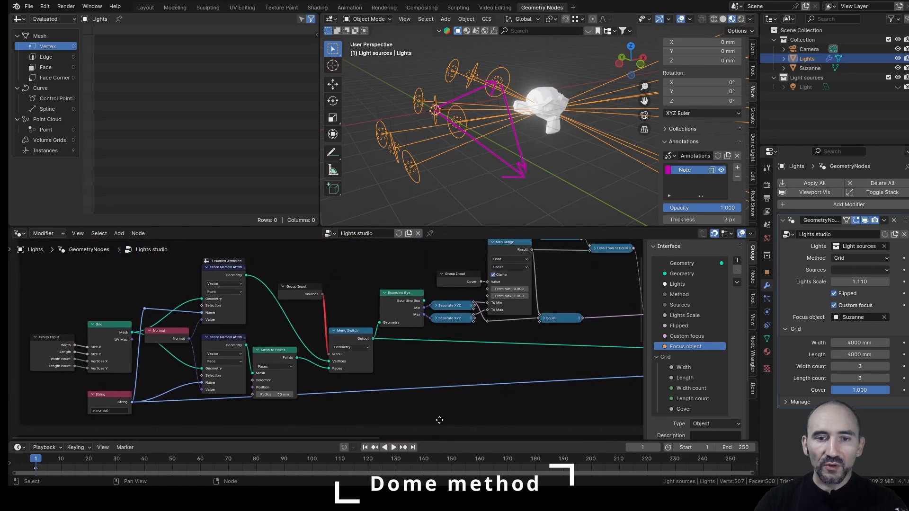
middle_click_drag(446, 340, 423, 365)
scroll(423, 365, "down", 3)
scroll(359, 361, "up", 3)
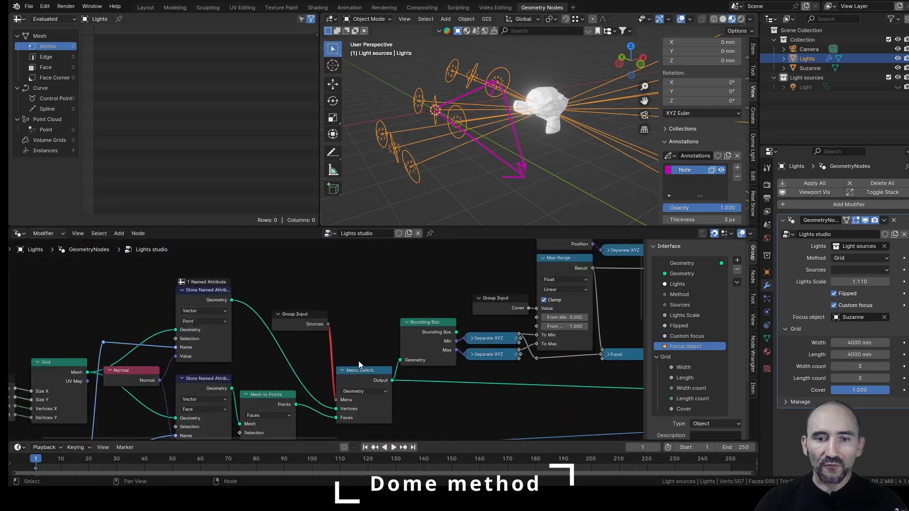
middle_click_drag(359, 361, 360, 313)
scroll(351, 338, "up", 1)
left_click(343, 327)
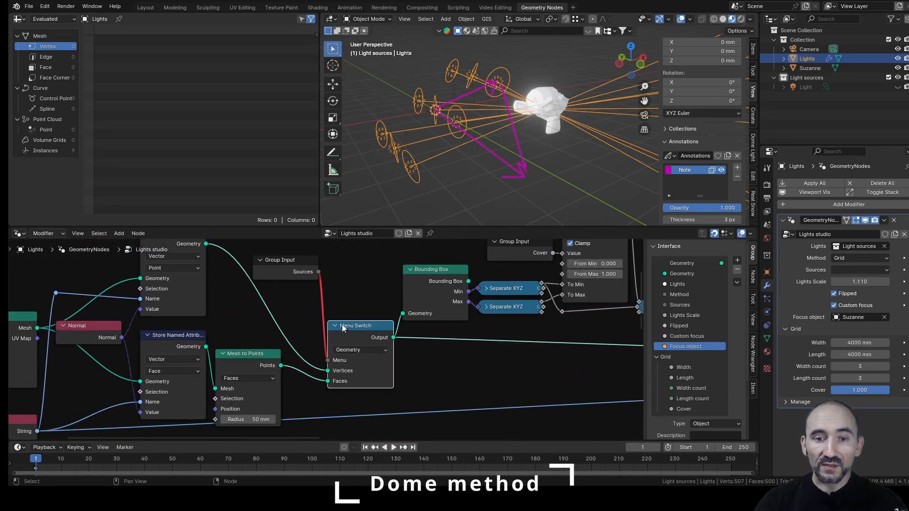
Rename the new node group in the copied Grid frame to "Lights_sources".
left_click(351, 295)
scroll(388, 333, "down", 3)
middle_click_drag(376, 353, 383, 269)
scroll(375, 289, "up", 2)
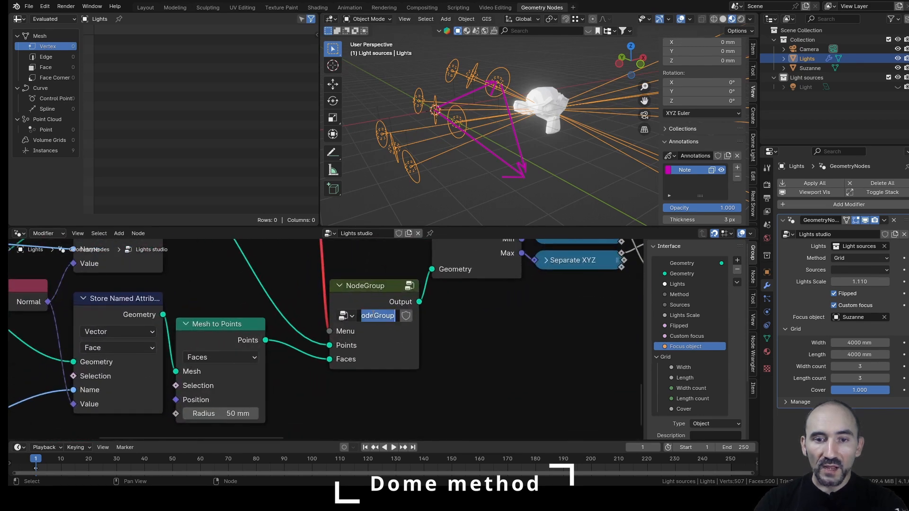
type("Lights_")
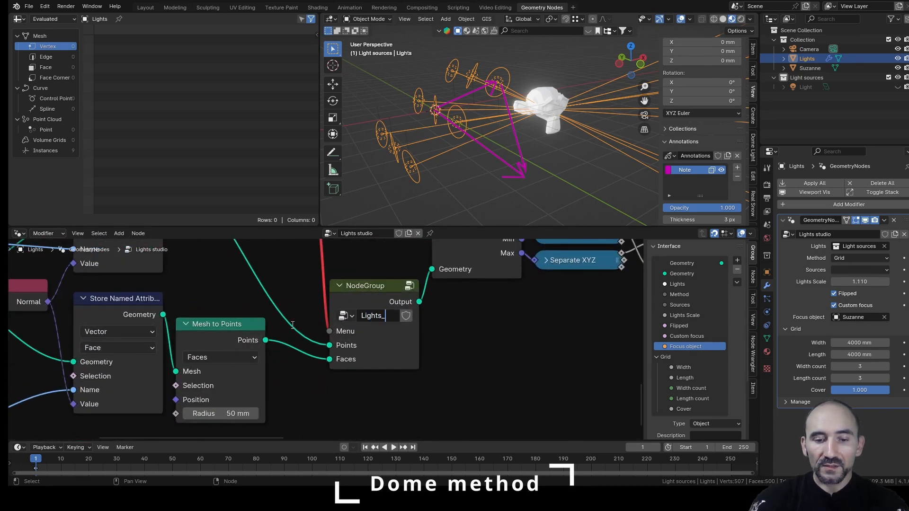
type("sources")
key("Return")
Duplicate the Lights_sources group node and place the copy over the Menu Switch in the original Grid frame.
scroll(331, 360, "down", 5)
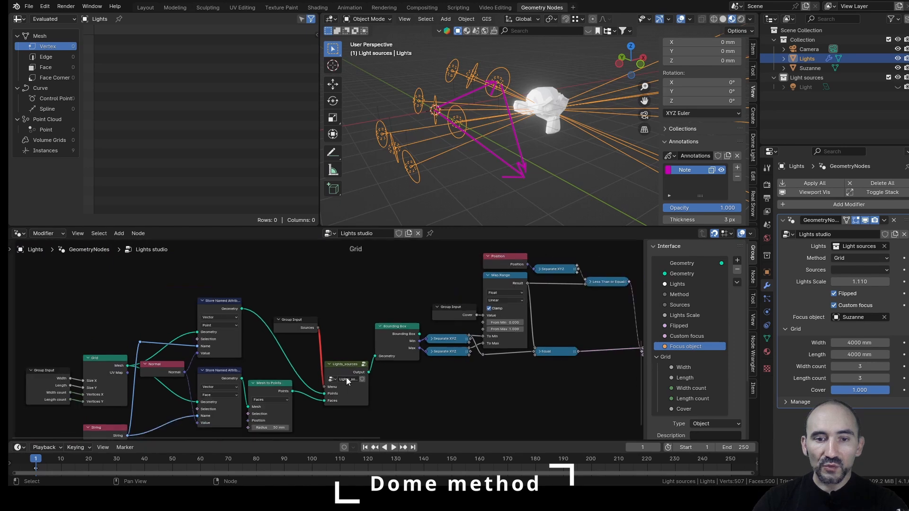
key("shift+d")
left_click(348, 281)
middle_click_drag(353, 290, 356, 400)
left_click_drag(354, 385, 360, 274)
scroll(360, 285, "up", 7)
middle_click_drag(360, 285, 337, 368)
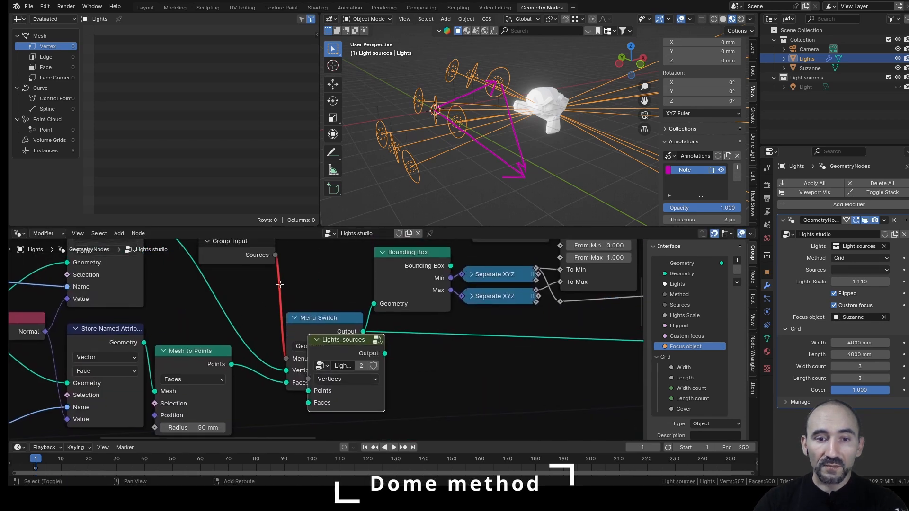
Link Sources, the point attribute geometry and Mesh to Points to the copied group's Menu, Points and Faces inputs, removing the helper reroutes.
right_click_drag(296, 286, 266, 287, "shift")
right_click_drag(259, 346, 259, 374, "shift")
left_click_drag(260, 374, 308, 391)
left_click_drag(322, 340, 297, 303)
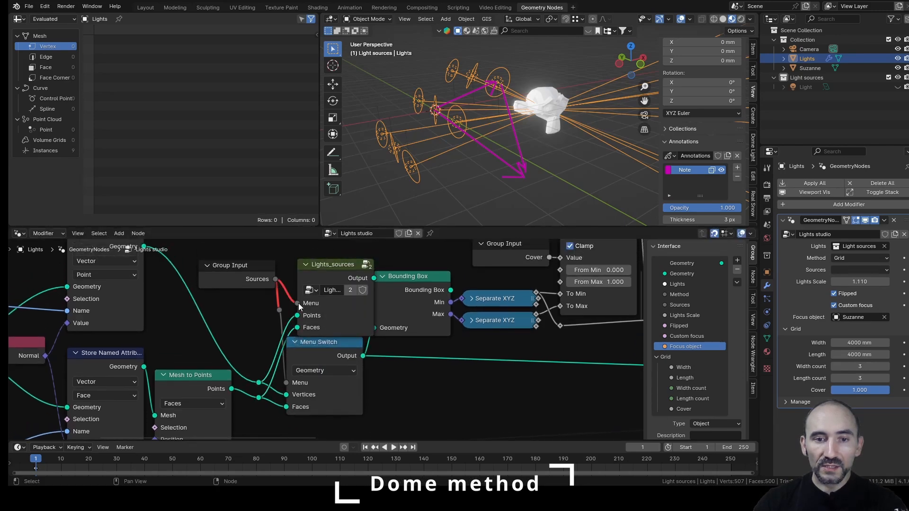
left_click(258, 383)
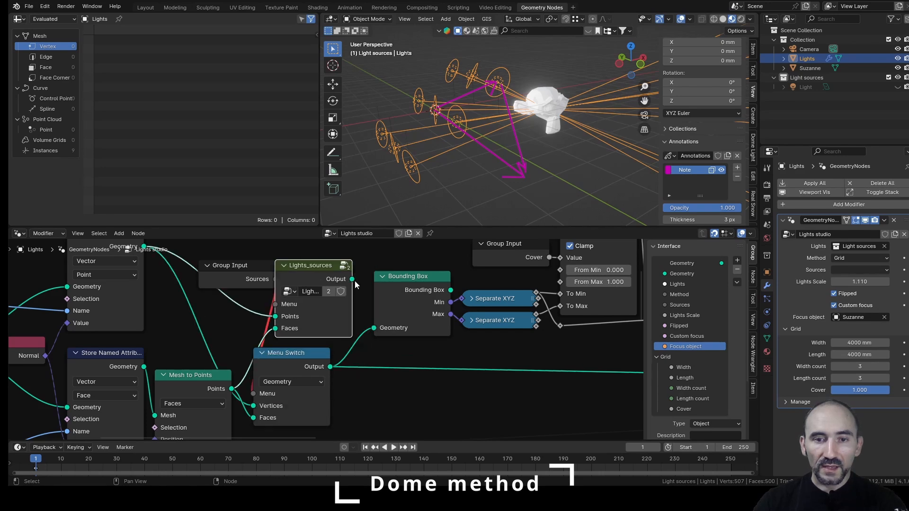
Replace the original frame's Menu Switch with Lights_sources by transferring its output links, deleting it and arranging the nodes in its place.
left_click_drag(353, 280, 377, 369)
left_click(380, 369)
key("ctrl+x")
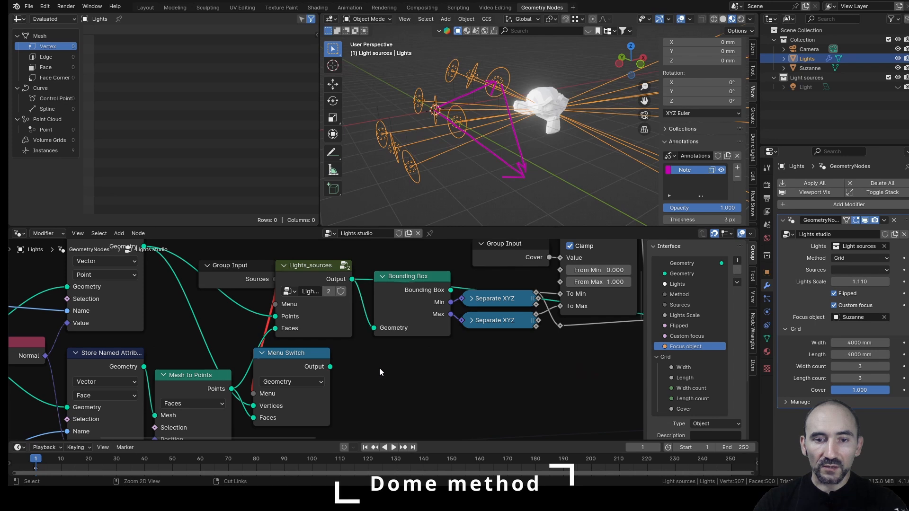
left_click(325, 359)
key("ctrl+x")
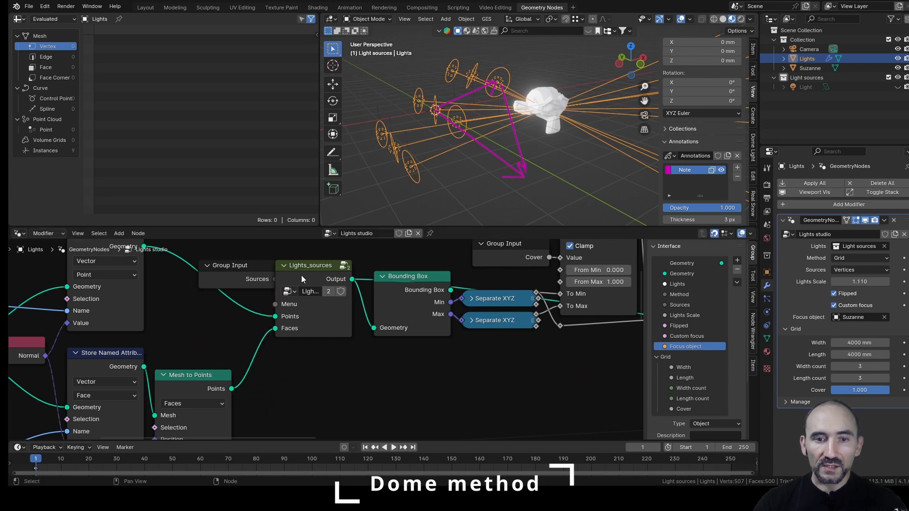
left_click_drag(302, 275, 302, 353)
mouse_move(252, 275)
left_mouse_down()
mouse_move(230, 309)
mouse_move(242, 278)
left_mouse_up()
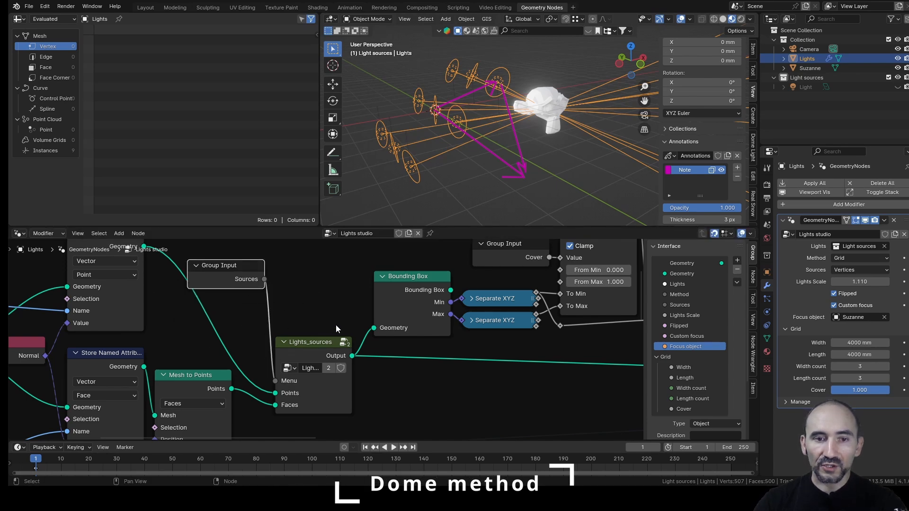
Relabel the duplicated lower frame as "Dome".
scroll(336, 327, "down", 10)
middle_click_drag(235, 278, 248, 292)
mouse_move(320, 294)
middle_mouse_down()
mouse_move(318, 328)
mouse_move(316, 298)
middle_mouse_up()
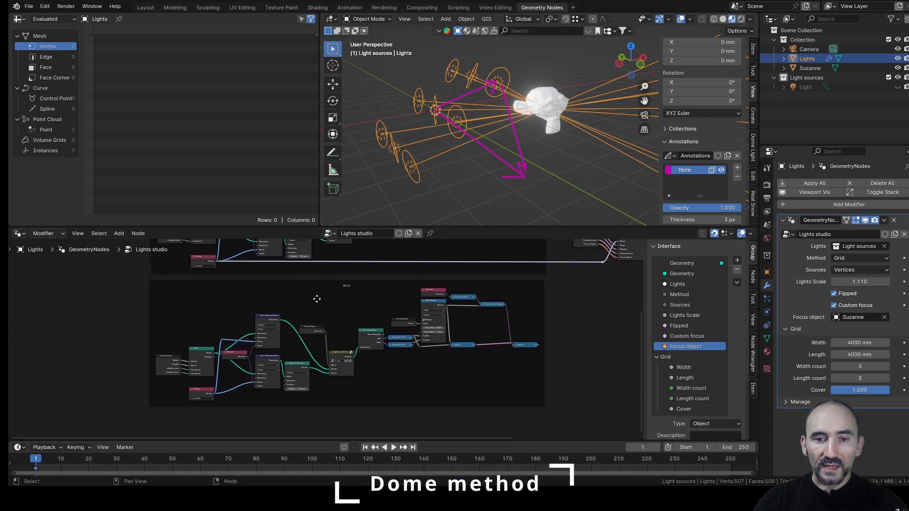
scroll(321, 310, "up", 2)
left_click(361, 258)
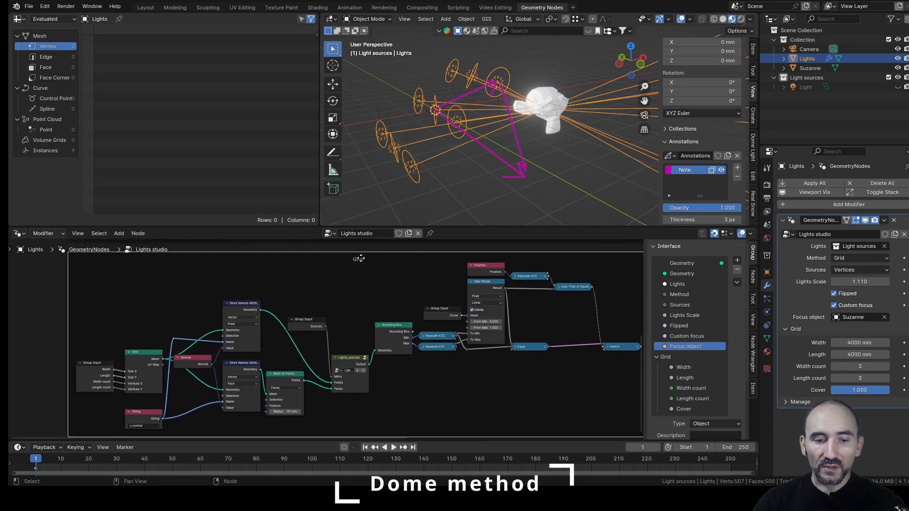
key("F2")
type("Dome")
key("Return")
Feed the Dome frame's attribute names from the Grid frame's String node through reroutes, and delete the duplicate String node.
middle_click_drag(161, 341, 234, 391)
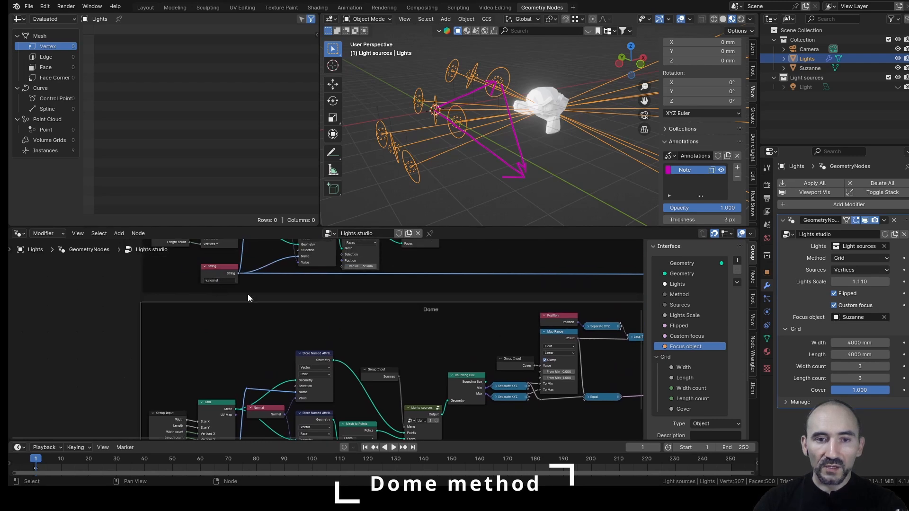
left_click_drag(241, 273, 246, 389)
middle_click_drag(232, 386, 241, 296)
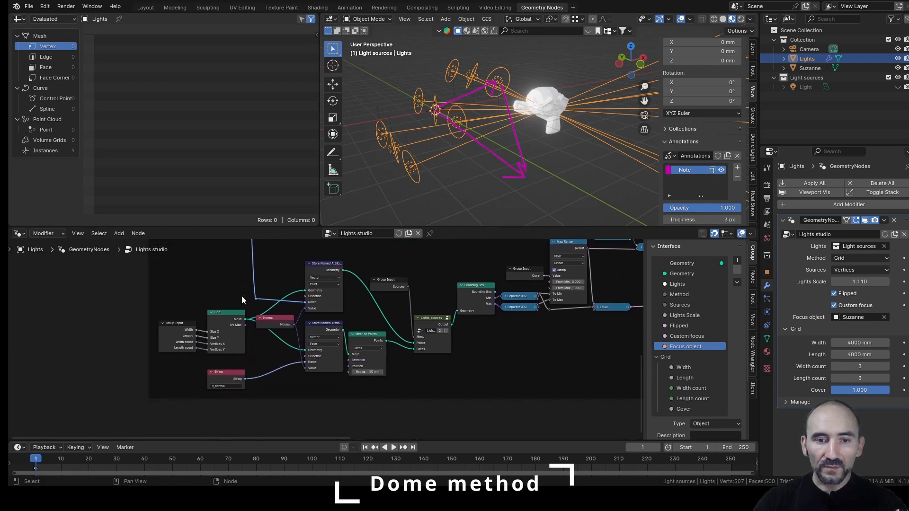
scroll(240, 298, "up", 4)
left_click_drag(230, 283, 298, 371)
right_click_drag(276, 335, 261, 330, "shift")
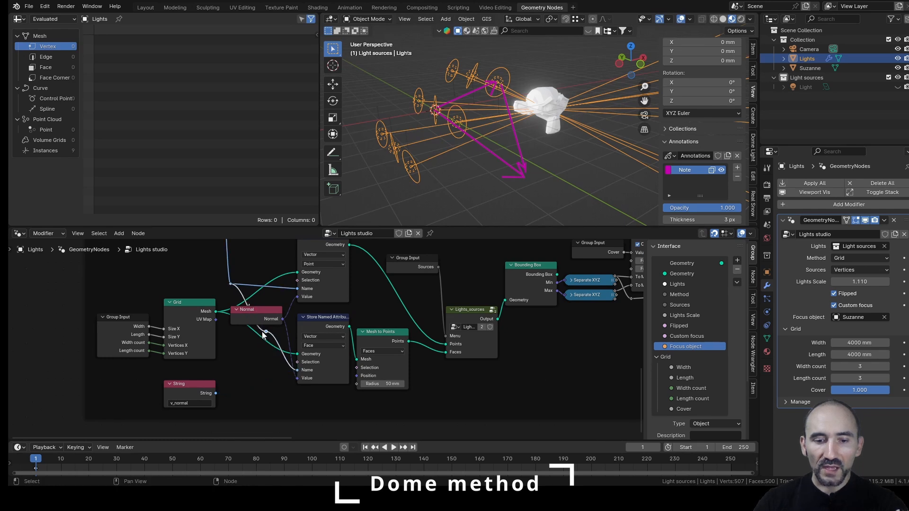
key("g")
left_click(224, 370)
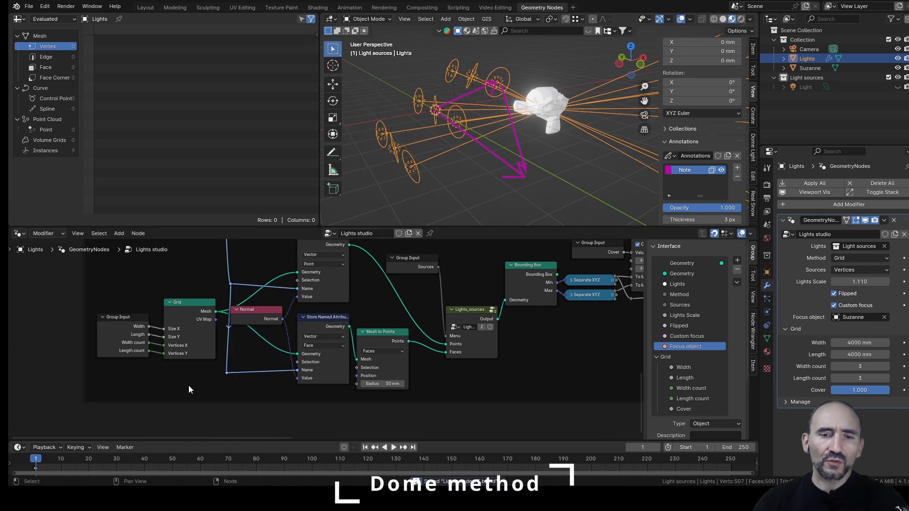
Add an Ico Sphere mesh primitive node above the Grid node in the Dome frame.
scroll(349, 340, "down", 4)
middle_click_drag(352, 339, 231, 416)
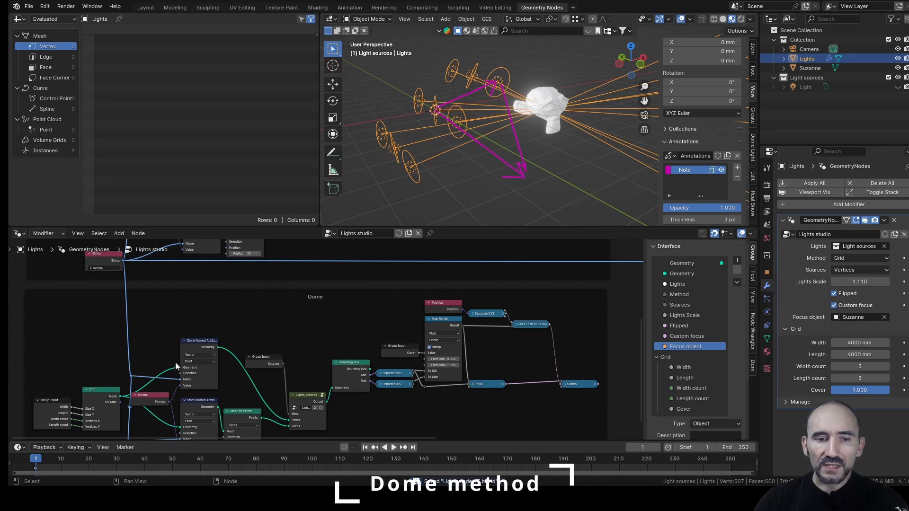
middle_click_drag(148, 374, 288, 298)
scroll(285, 309, "up", 4)
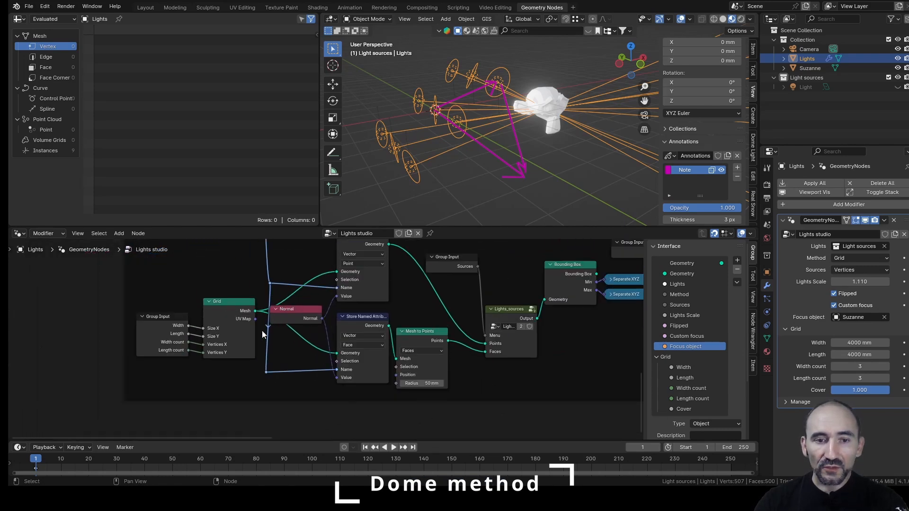
key("F3")
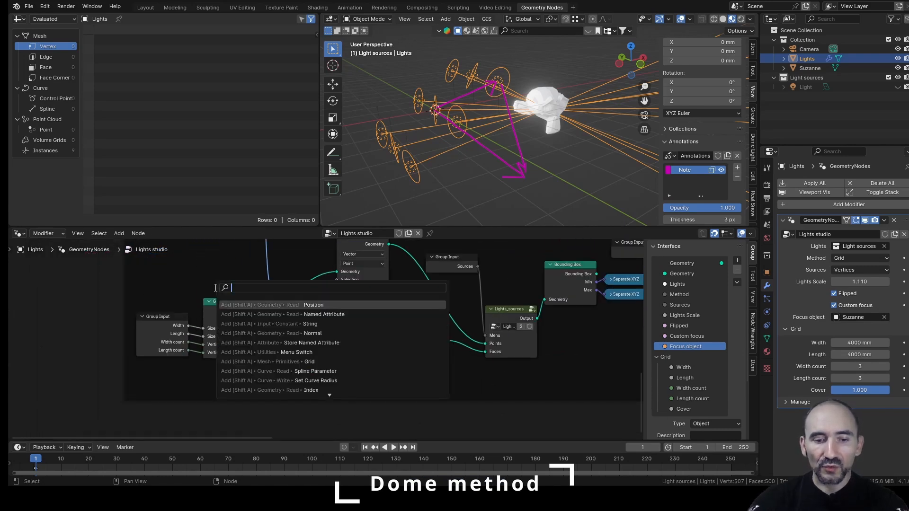
type("icos")
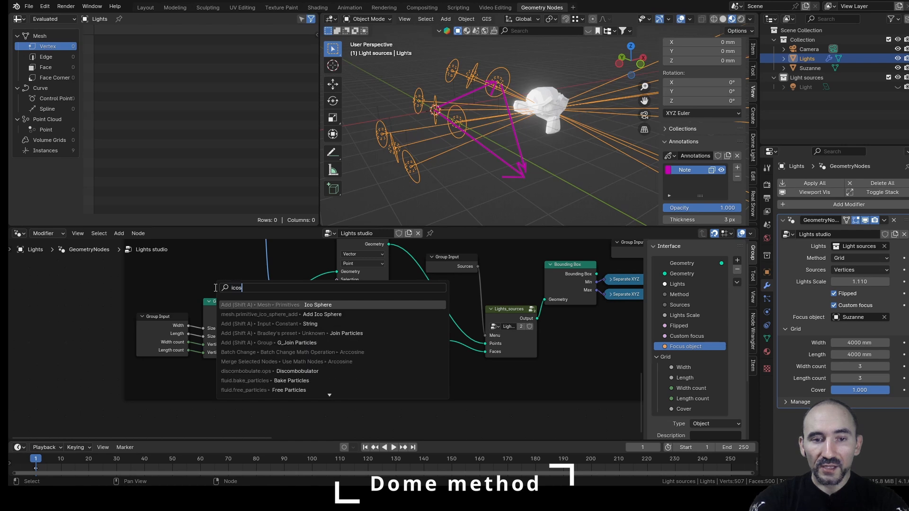
key("Return")
left_click(167, 256)
Transfer the Dome frame's mesh links from Grid to Ico Sphere, delete the Grid node and put Ico Sphere in its place.
middle_click_drag(229, 274, 262, 308)
left_click_drag(247, 302, 356, 374)
left_click(261, 339)
key("x")
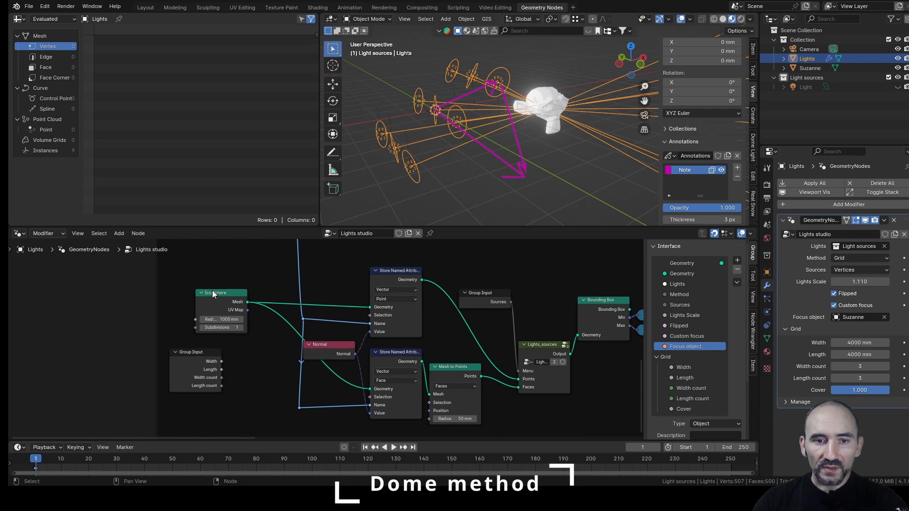
left_click_drag(212, 291, 258, 349)
Show all sockets of the Dome frame's Group Input and expose the Ico Sphere's Radius and Subdivisions as new group inputs.
left_click(200, 374)
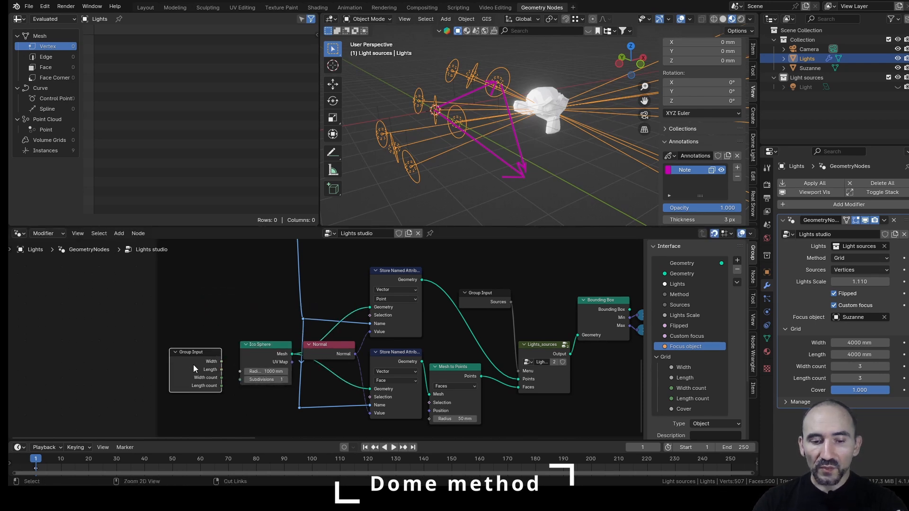
key("ctrl+h")
middle_click_drag(225, 401, 226, 326)
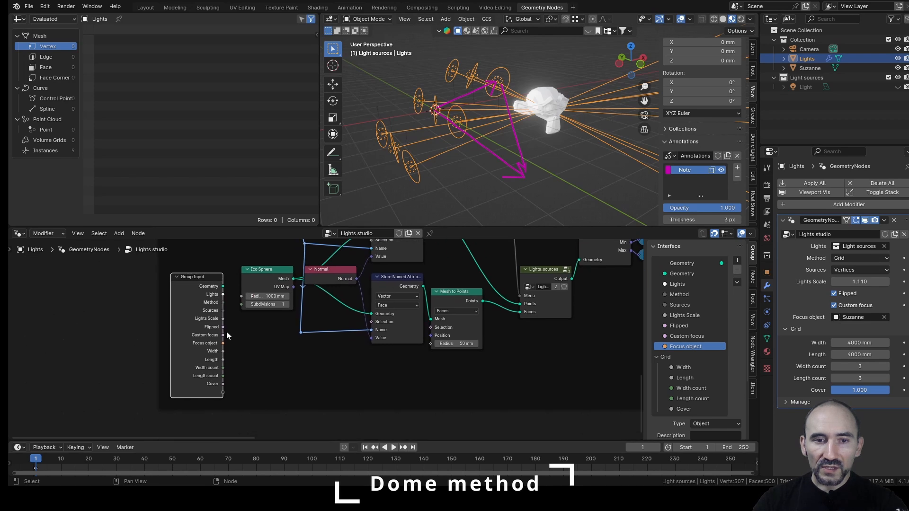
left_click_drag(242, 296, 223, 393)
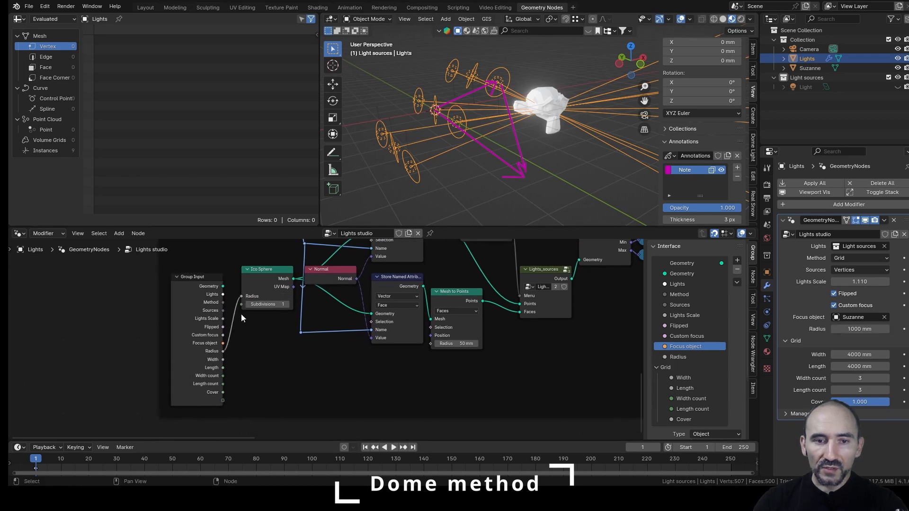
left_click_drag(242, 305, 227, 403)
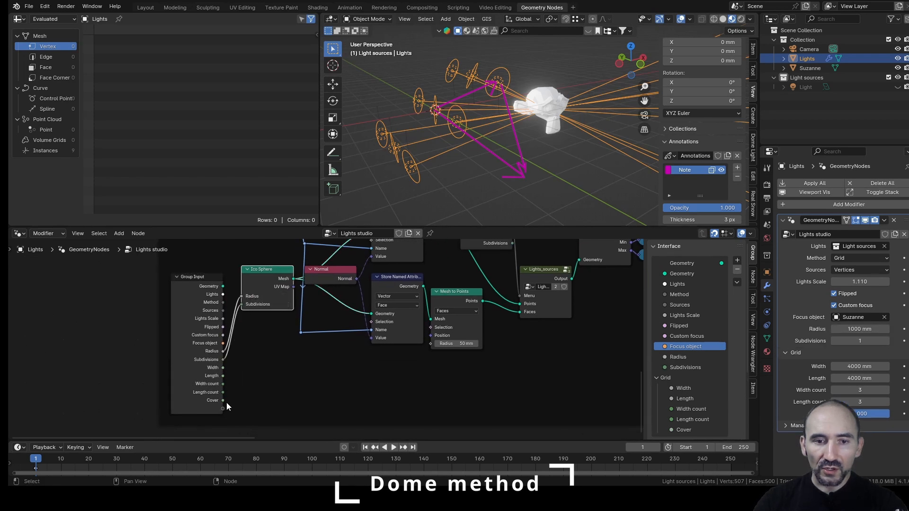
Add a panel named Dome below the Grid panel in the Lights studio group interface.
left_click(738, 260)
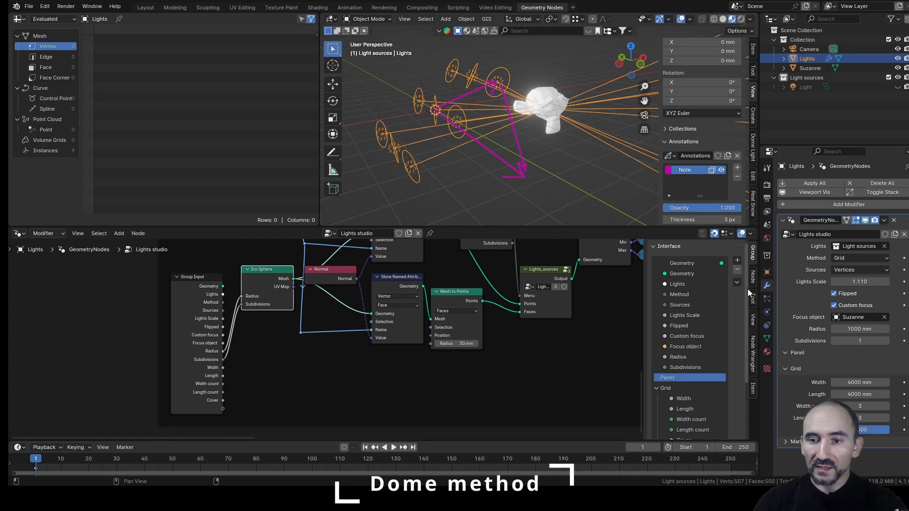
left_click(749, 292)
left_click_drag(663, 377, 666, 390)
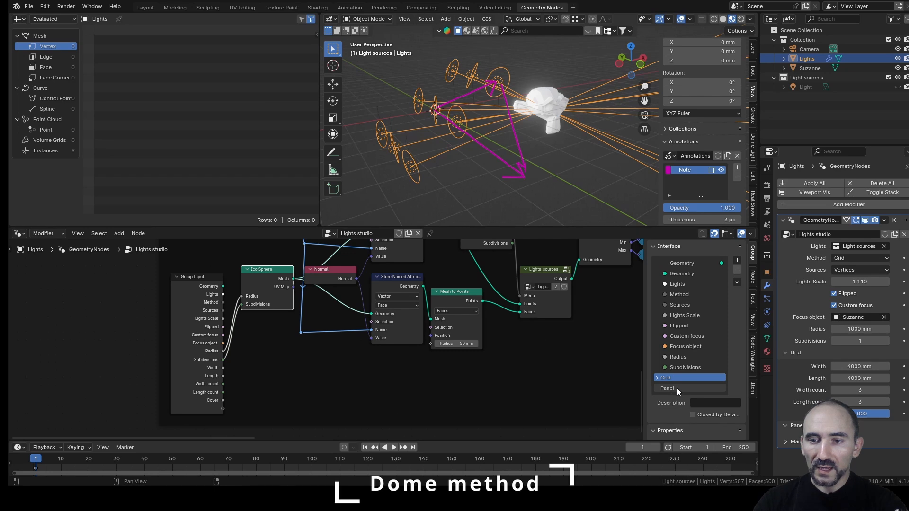
double_click(674, 389)
type("Dome")
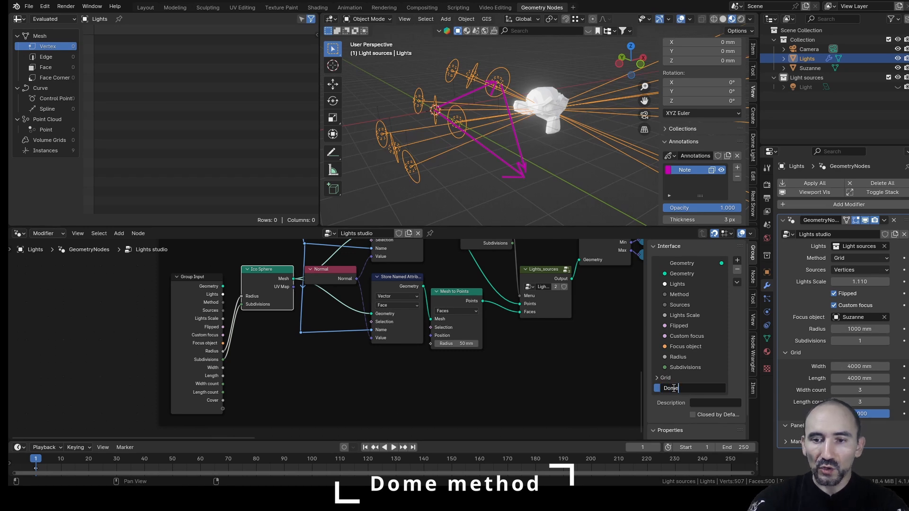
key("Return")
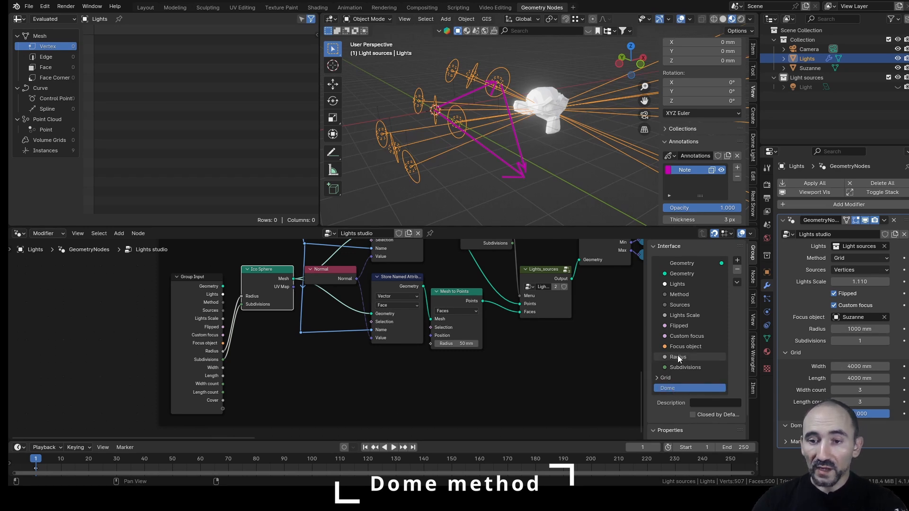
Move the Radius and Subdivisions inputs into the Dome panel.
left_click_drag(677, 356, 685, 391)
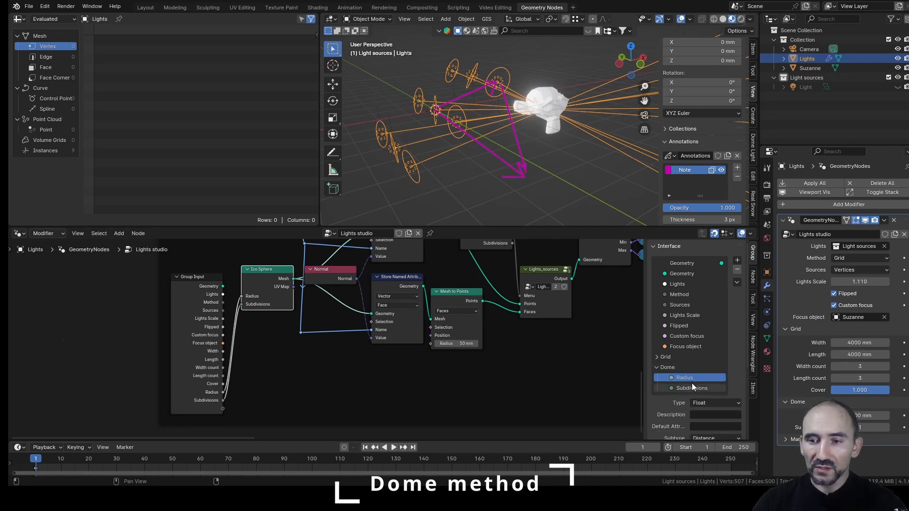
scroll(695, 361, "down", 6)
scroll(696, 362, "up", 6)
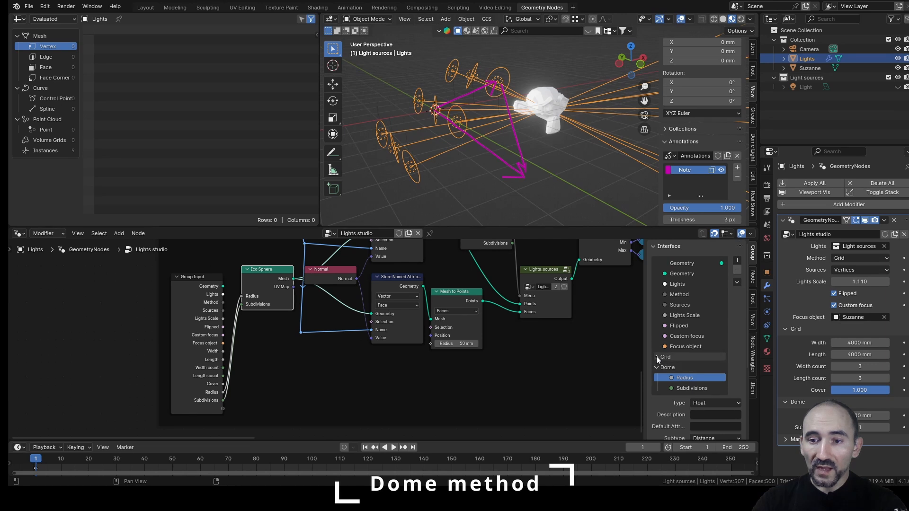
Duplicate the Grid panel's Cover input and place the copy in the Dome panel below Subdivisions.
left_click(656, 357)
scroll(689, 340, "down", 3)
left_click(685, 352)
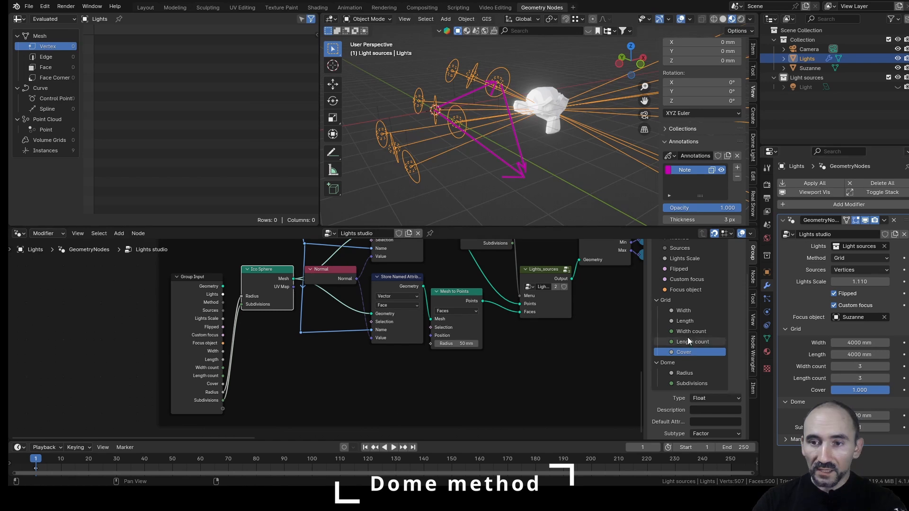
scroll(696, 350, "up", 3)
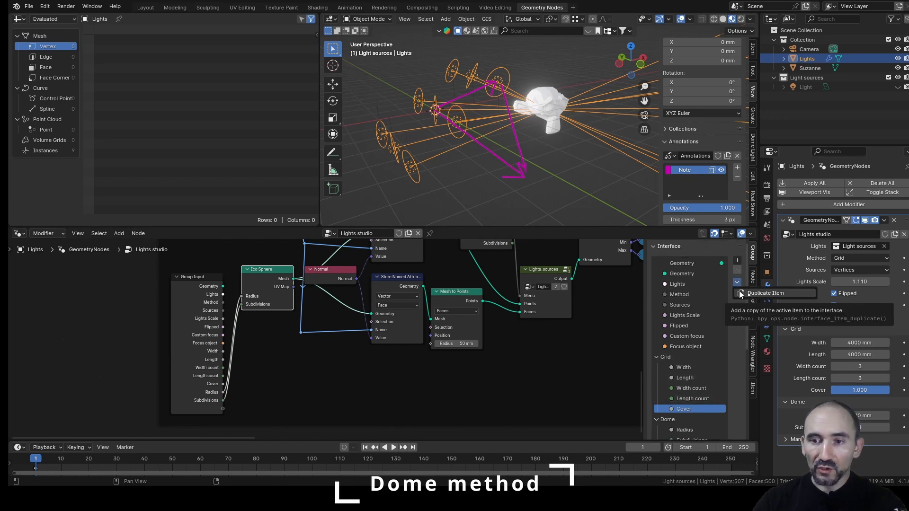
left_click(737, 282)
scroll(695, 372, "down", 6)
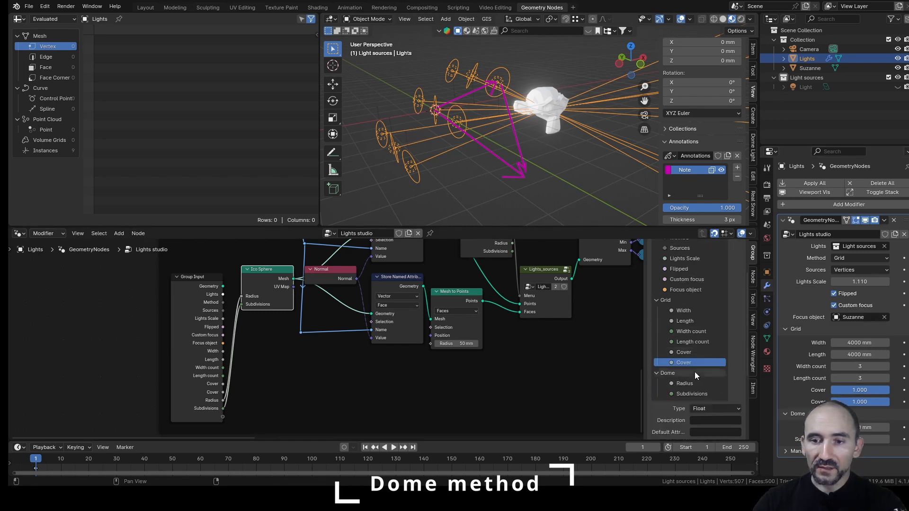
left_click_drag(684, 307, 676, 320)
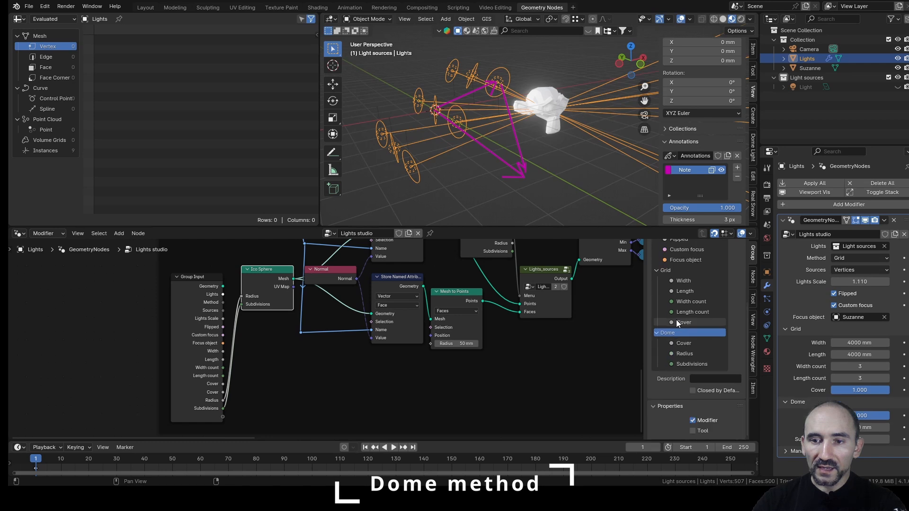
left_click(685, 344)
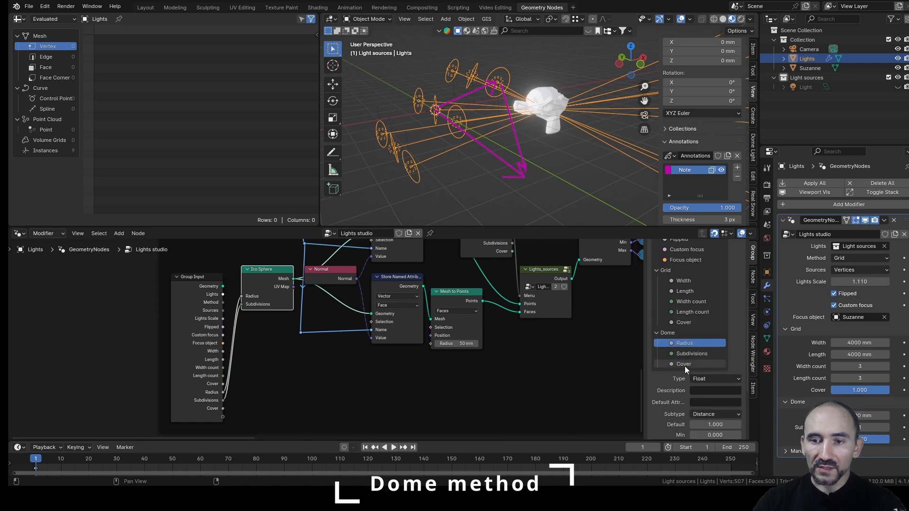
Feed the Dome frame's Map Range Value from the Dome panel's Cover input instead of the Grid's, and save the file.
middle_click_drag(528, 359, 408, 414)
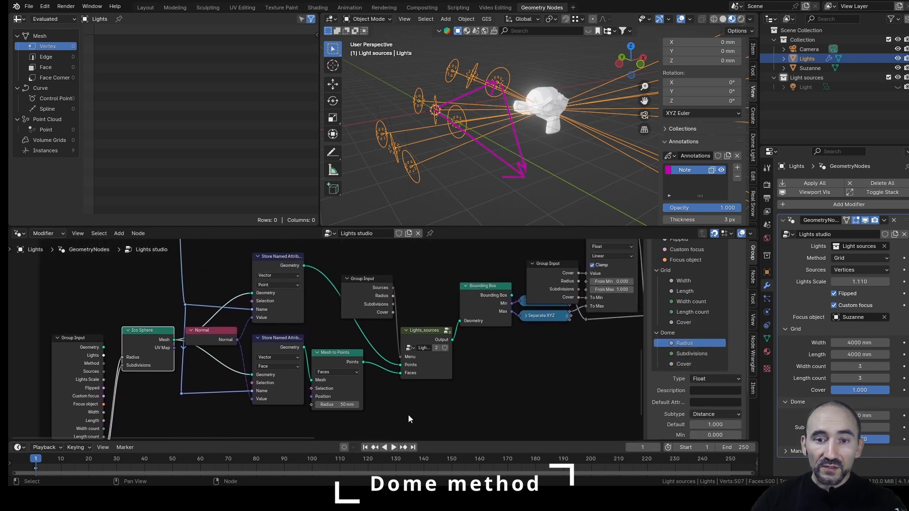
scroll(408, 415, "up", 2)
middle_click_drag(530, 331, 213, 394)
left_click_drag(304, 329, 290, 310)
middle_click_drag(347, 289, 317, 345)
scroll(317, 345, "up", 1)
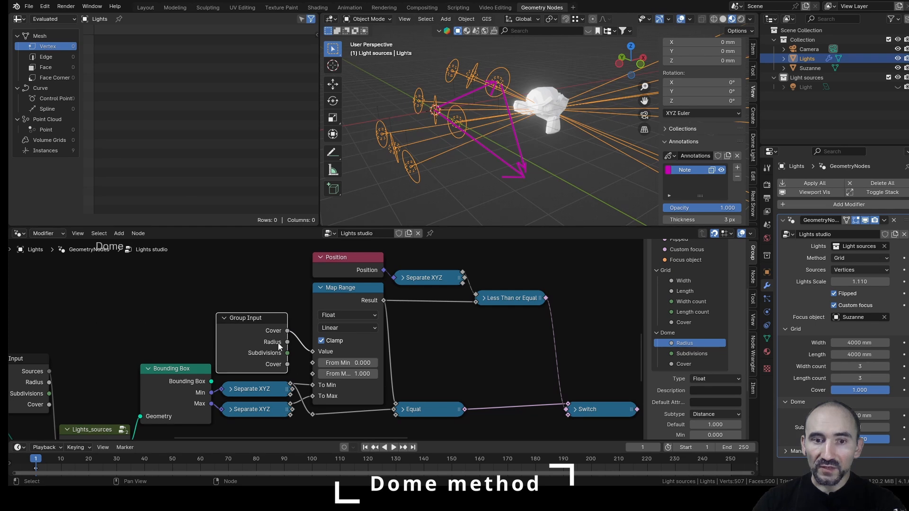
left_click_drag(288, 365, 313, 351)
middle_click_drag(297, 362, 319, 318)
scroll(322, 339, "up", 2)
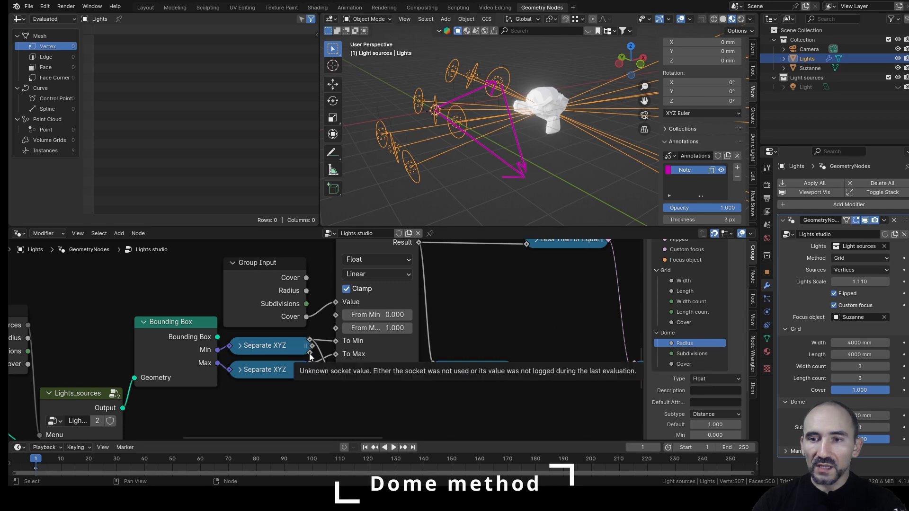
scroll(309, 353, "down", 2)
key("ctrl+s")
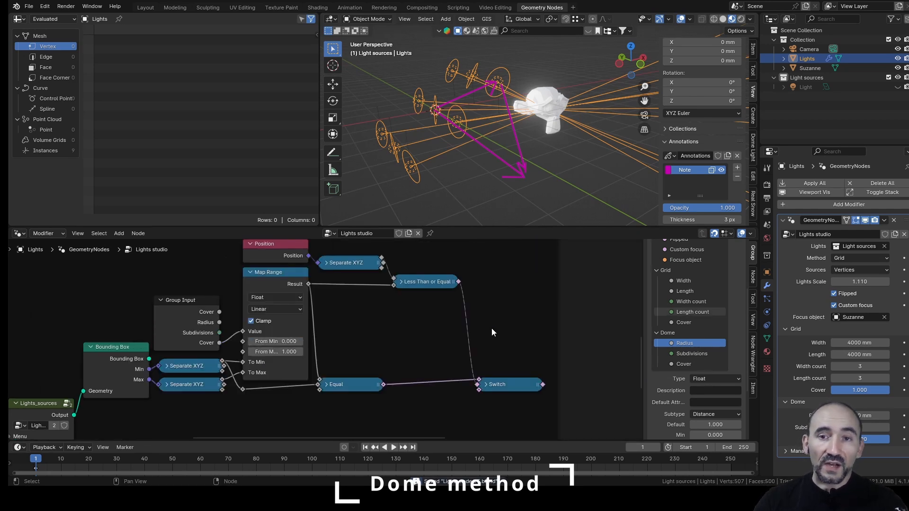
Relink the Dome frame's Map Range To Min, To Max and the Equal node to the Z outputs of the bounding box's Separate XYZ nodes.
scroll(509, 149, "down", 3)
middle_click_drag(530, 150, 484, 129)
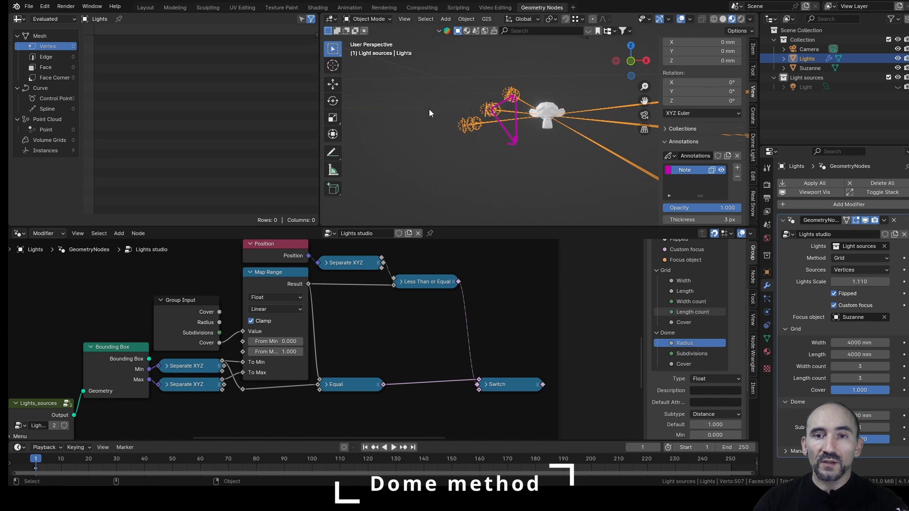
middle_click_drag(429, 113, 410, 104)
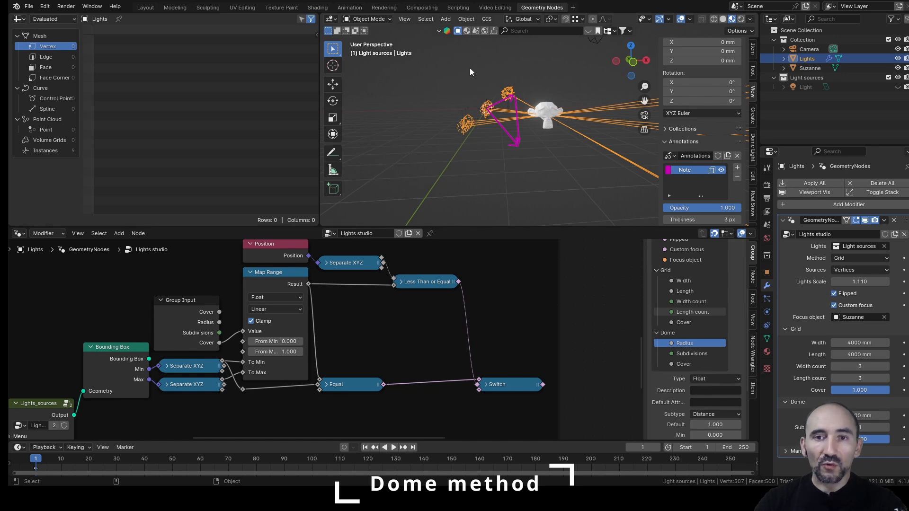
scroll(240, 373, "up", 1)
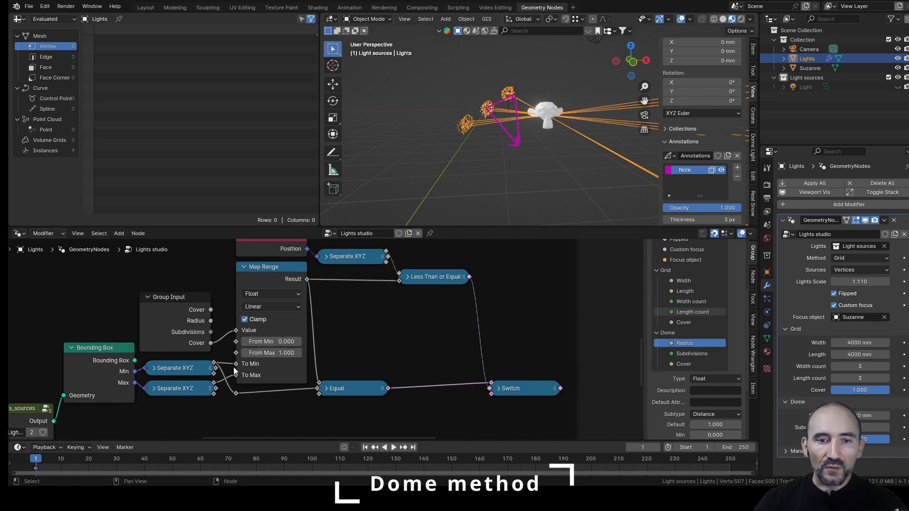
left_click_drag(234, 368, 236, 393)
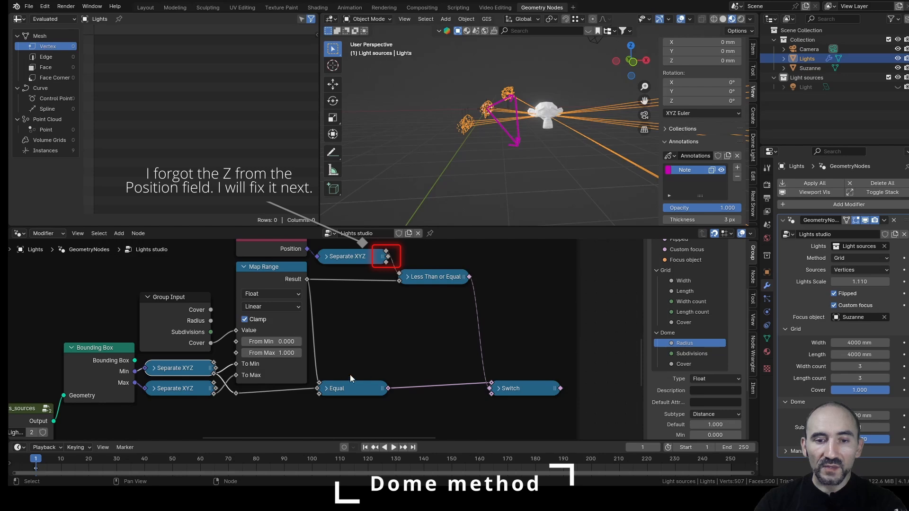
scroll(476, 306, "down", 1)
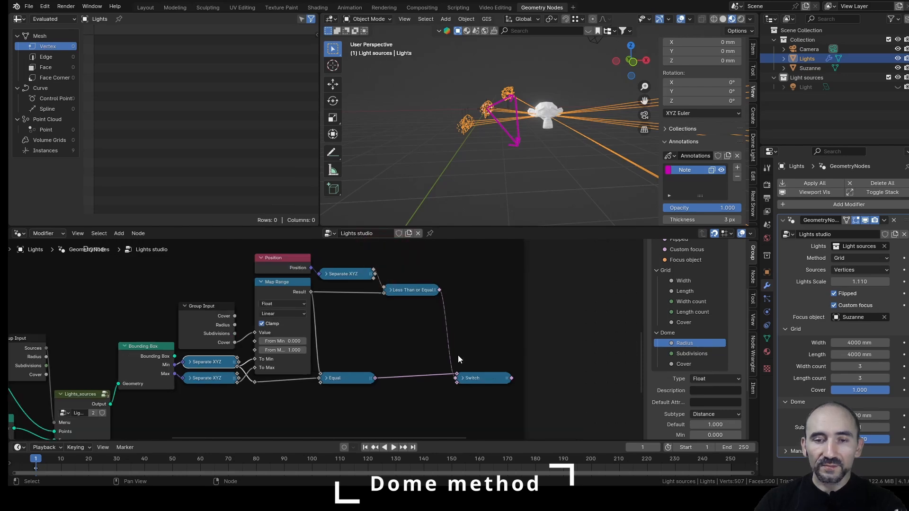
Duplicate the Group Input and Instantiate_light nodes with their reroute, and place the copies beside the Dome frame.
scroll(457, 355, "down", 3)
middle_click_drag(590, 287, 280, 390)
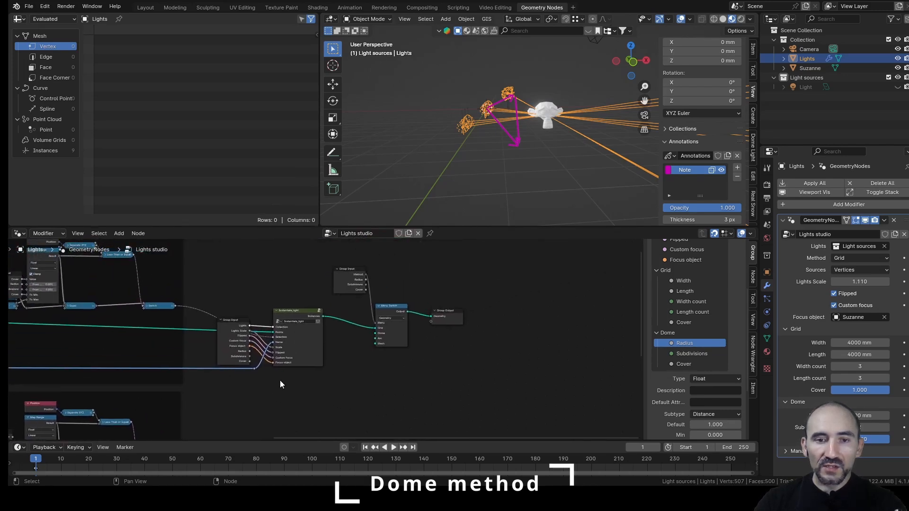
left_click_drag(201, 277, 293, 388)
key("KP_Decimal")
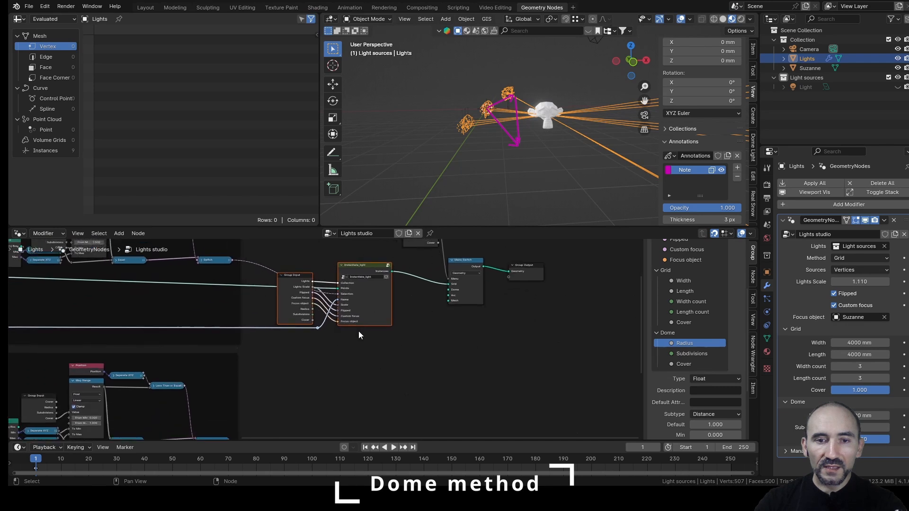
middle_click_drag(358, 304, 368, 338)
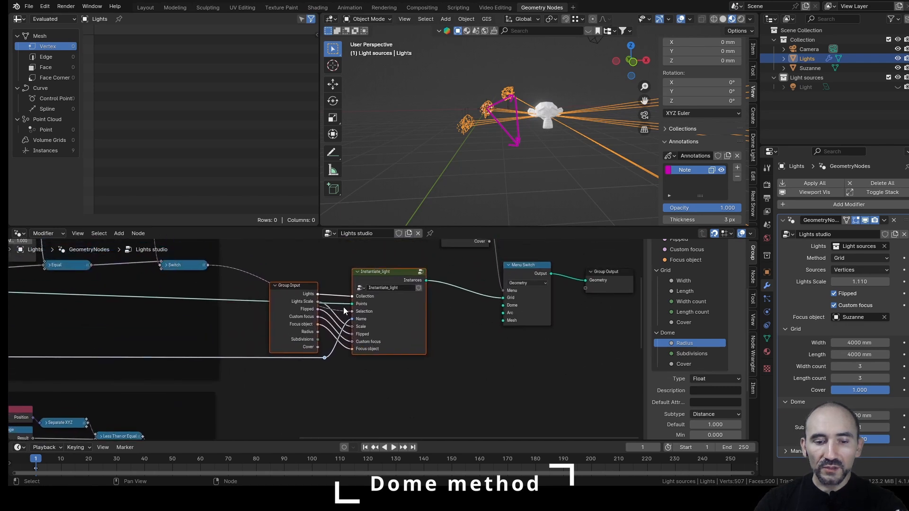
key("shift+d")
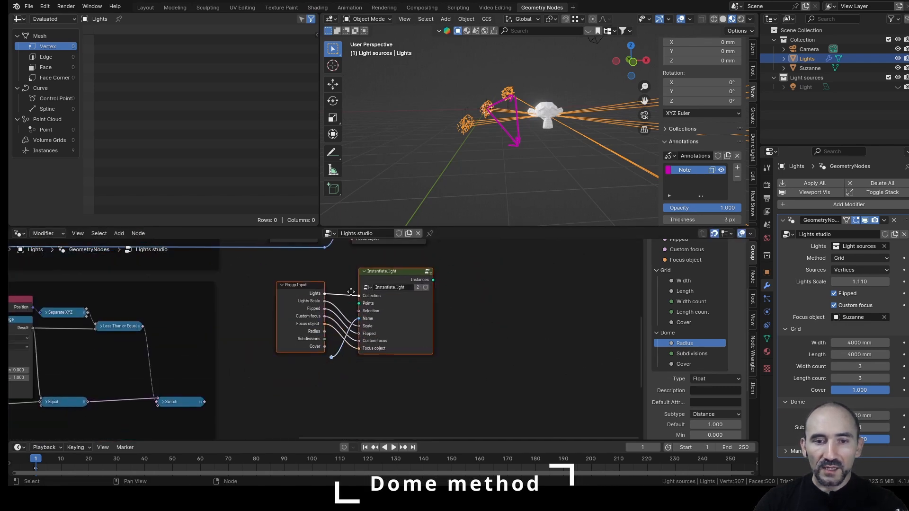
left_click(353, 341)
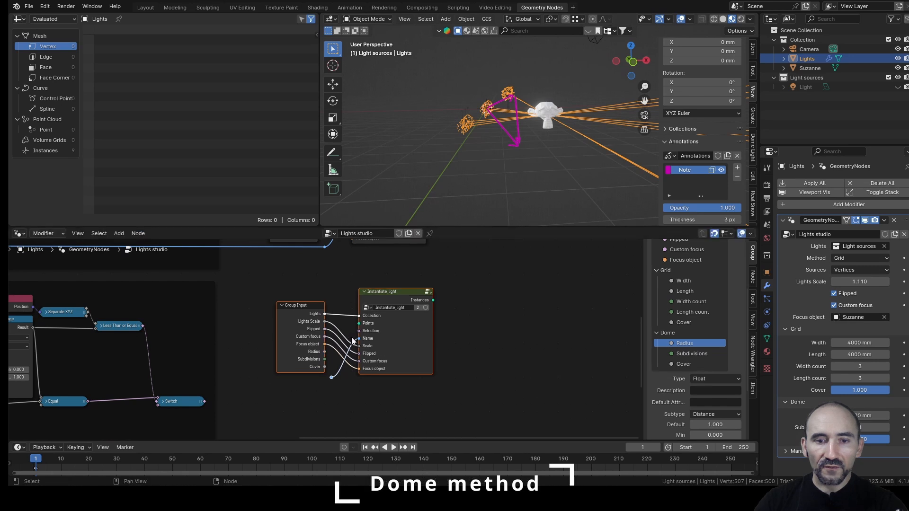
Link the original attribute name reroute to the duplicated Instantiate_light's Name, delete the leftover reroute copy and save the file.
left_click(360, 377)
left_click_drag(324, 247, 359, 339)
left_click(330, 377)
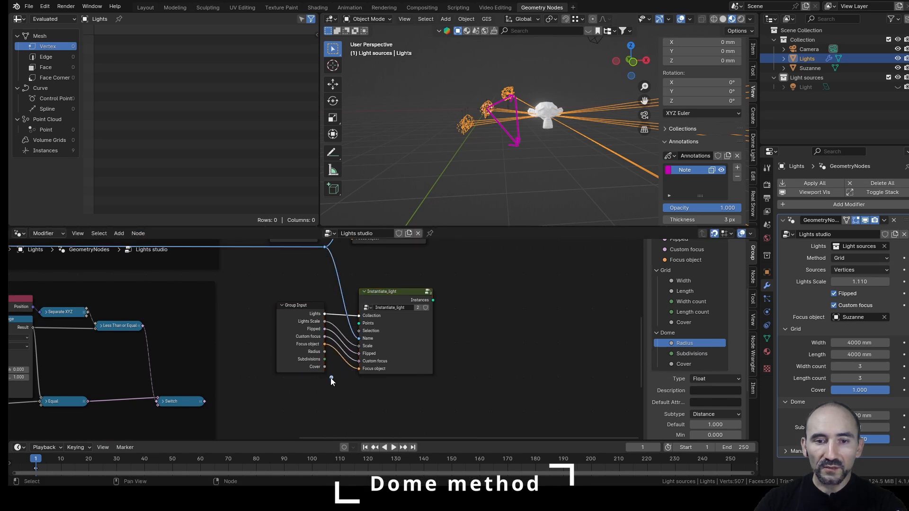
key("ctrl+s")
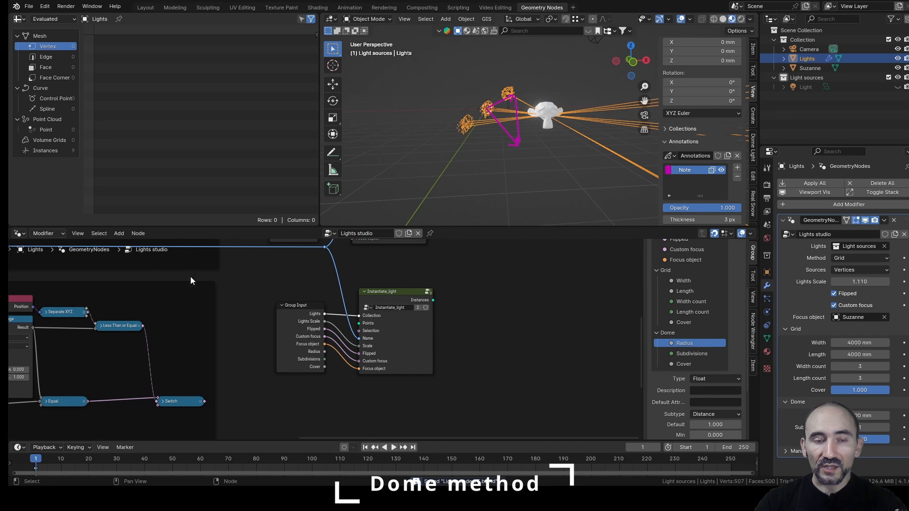
Link the Dome frame's Lights_sources Output to the Points input of the duplicated Instantiate_light node.
scroll(261, 275, "down", 6)
middle_click_drag(128, 327, 270, 334)
scroll(270, 334, "up", 3)
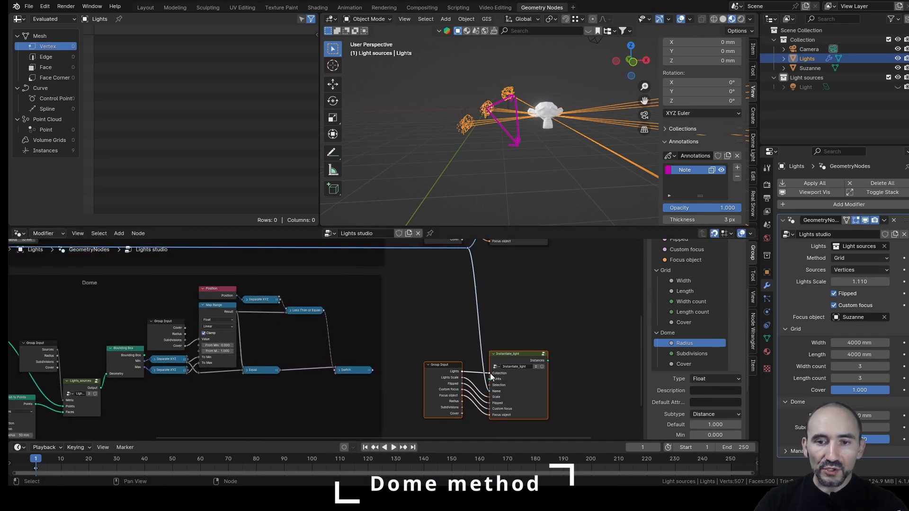
scroll(462, 327, "up", 2)
left_click_drag(68, 327, 560, 316)
Move the Menu Switch, its Group Input and the Group Output lower, and link the duplicated Instantiate_light's Instances to the Dome input.
middle_click_drag(581, 328, 236, 384)
scroll(320, 339, "down", 5)
middle_click_drag(370, 306, 260, 365)
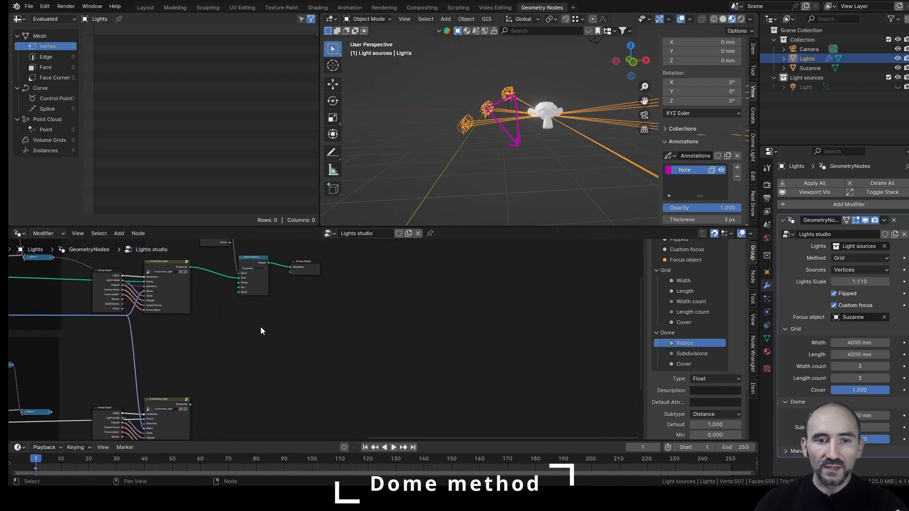
left_click_drag(208, 336, 278, 239)
key("g")
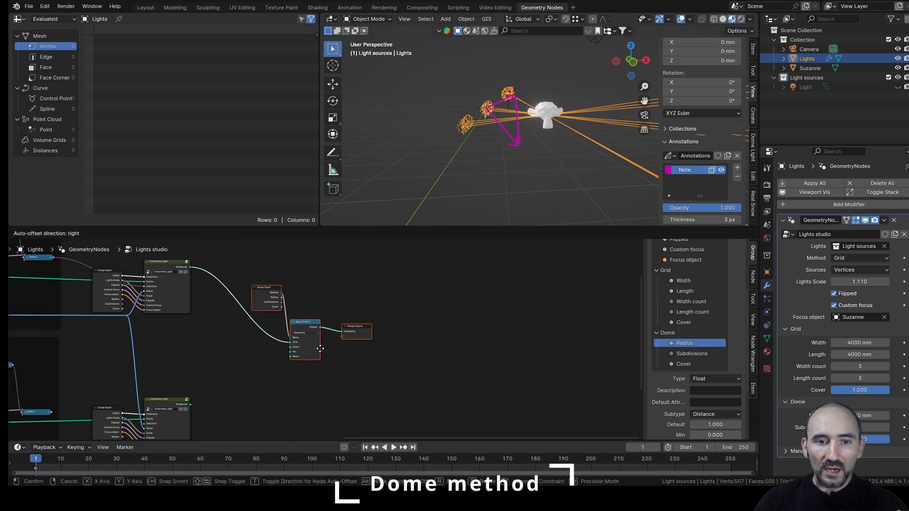
left_click(297, 361)
scroll(355, 325, "up", 3)
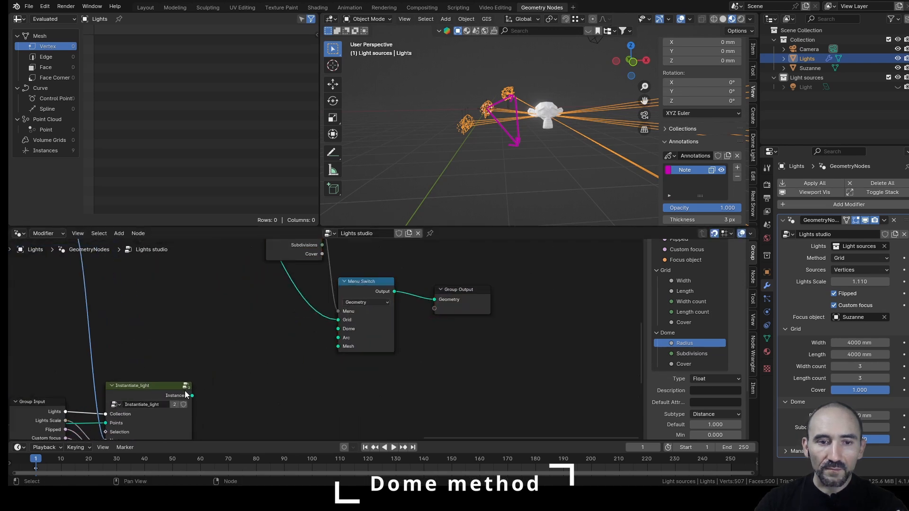
left_click_drag(192, 396, 342, 333)
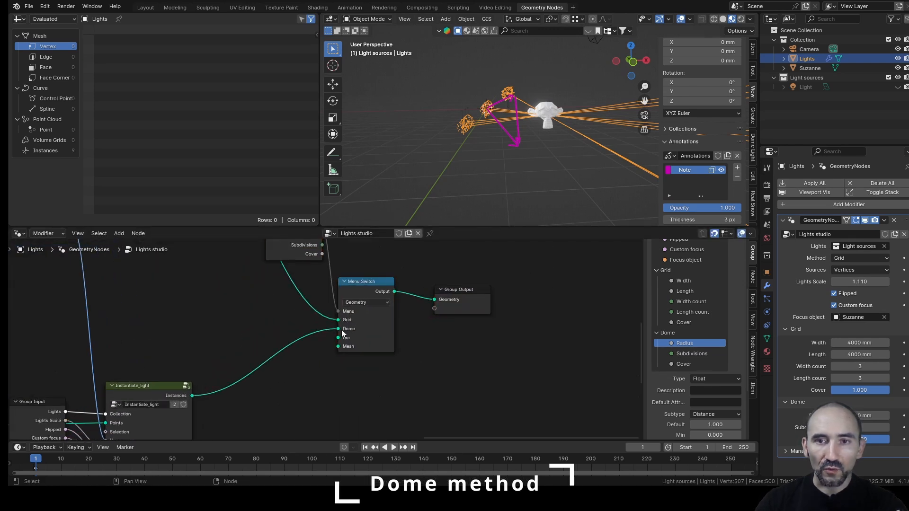
Turn off Custom focus and set the Lights object's Y rotation to 0°.
middle_click_drag(523, 142, 545, 138)
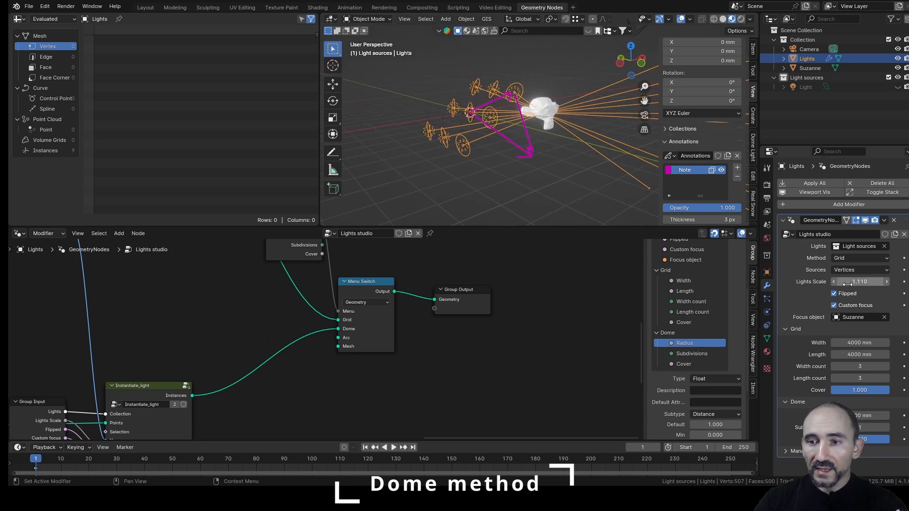
left_click(835, 306)
scroll(703, 105, "up", 3)
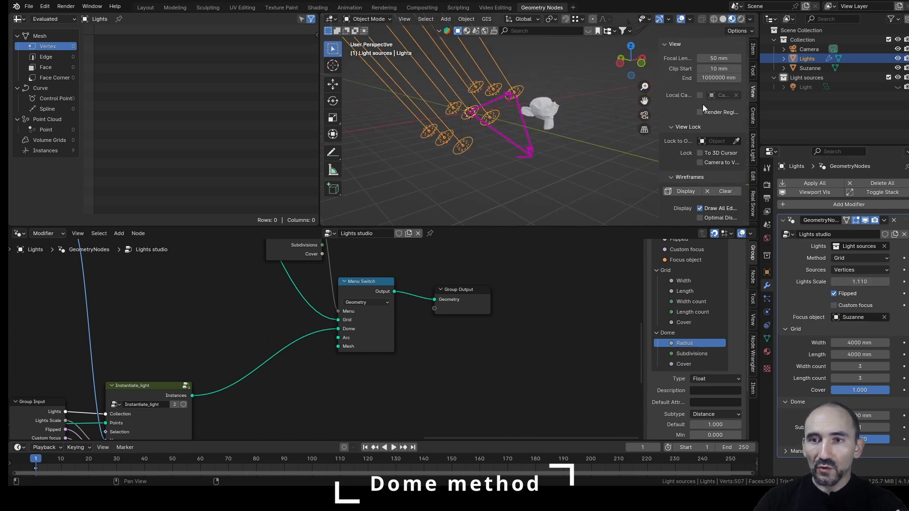
left_click(754, 49)
double_click(690, 116)
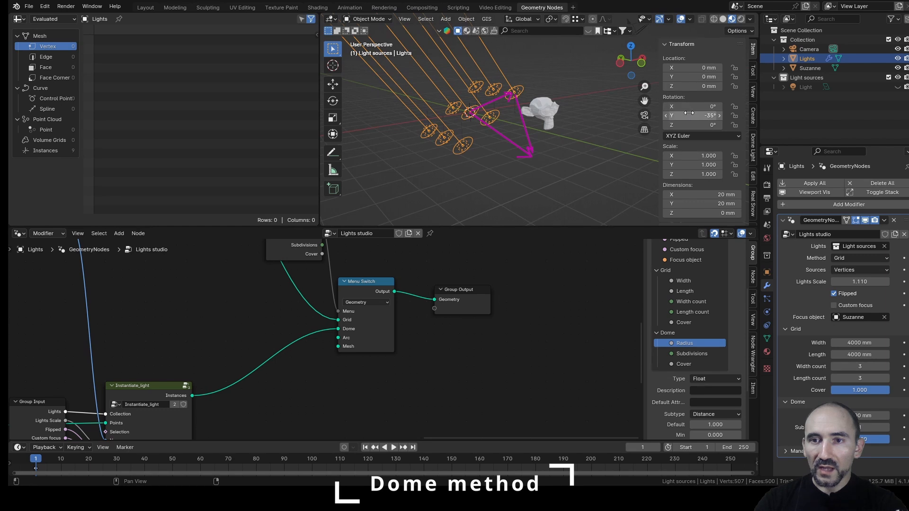
type("0")
key("Return")
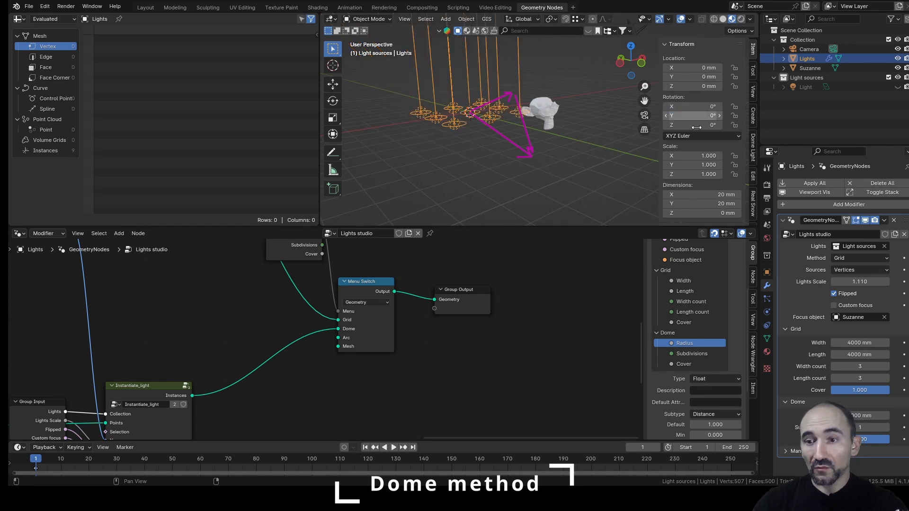
Turn off Flipped, save the file and set the modifier's Method to Dome.
left_click(839, 294)
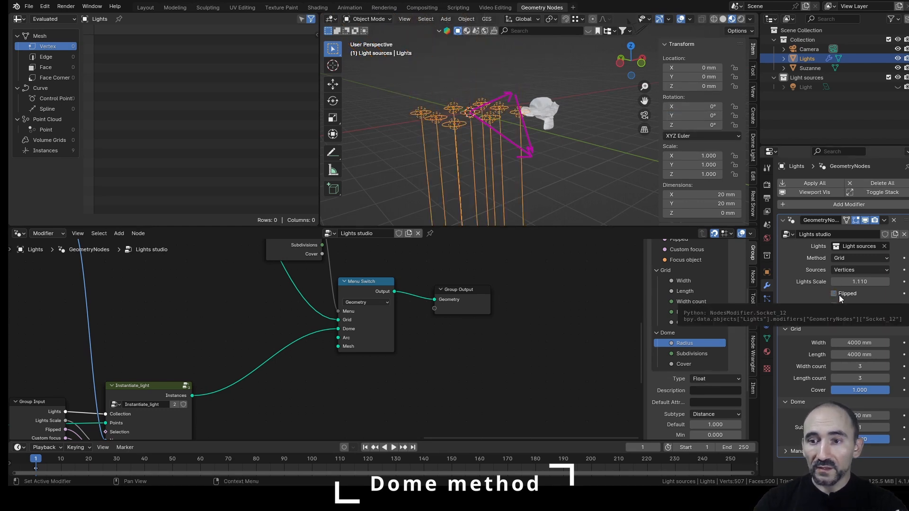
key("ctrl+s")
left_click(848, 257)
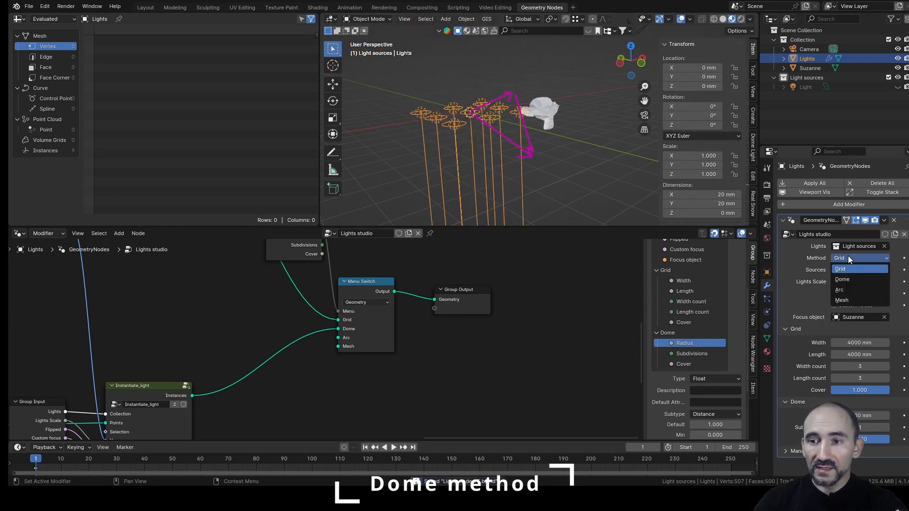
left_click(852, 280)
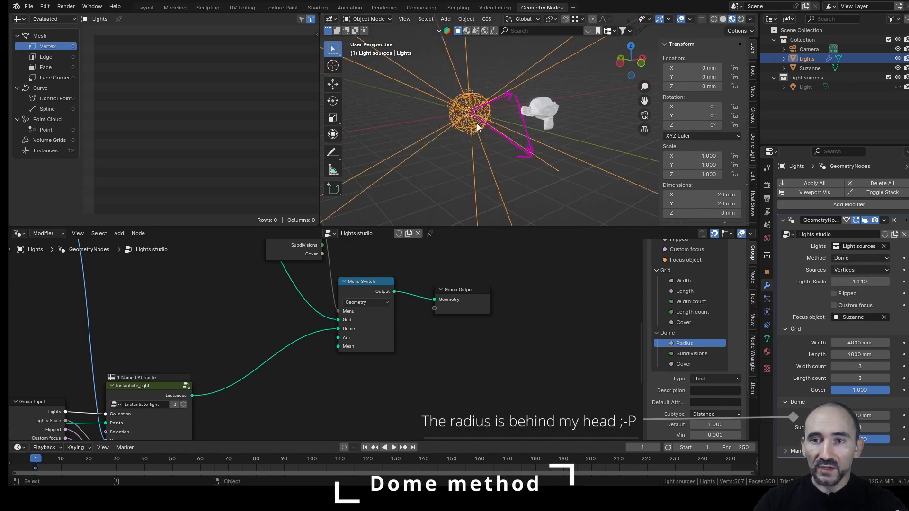
Increase the Dome radius so the lights spread out widely around the origin, and inspect them from several angles.
left_click_drag(860, 415, 882, 416)
scroll(527, 110, "up", 2)
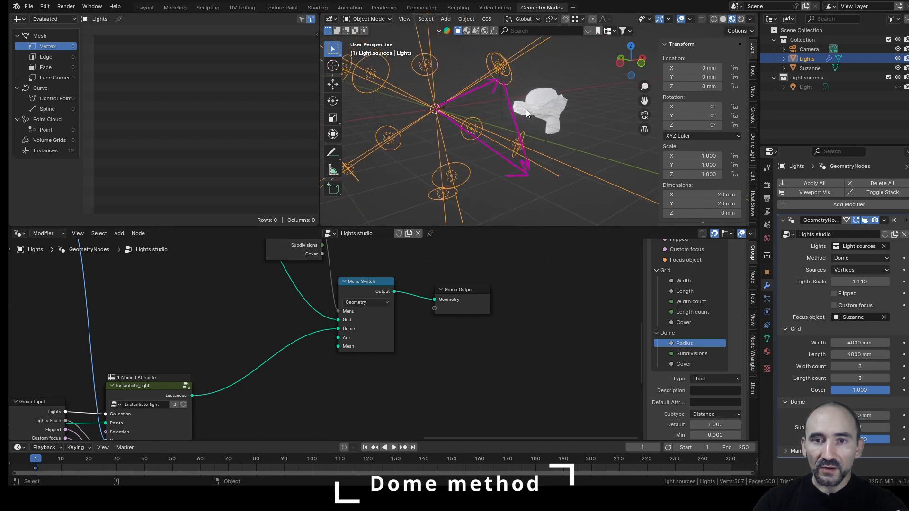
mouse_move(527, 109)
middle_mouse_down()
mouse_move(567, 120)
mouse_move(521, 115)
middle_mouse_up()
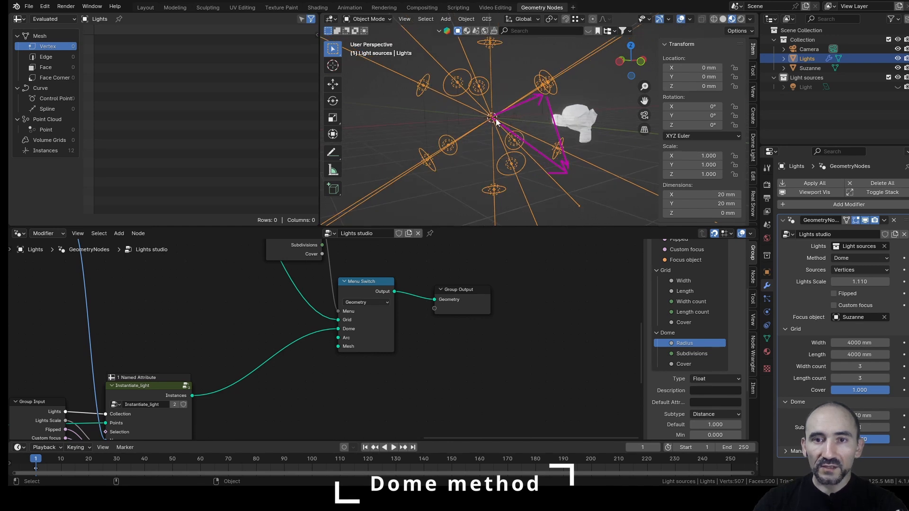
middle_click_drag(493, 116, 509, 120)
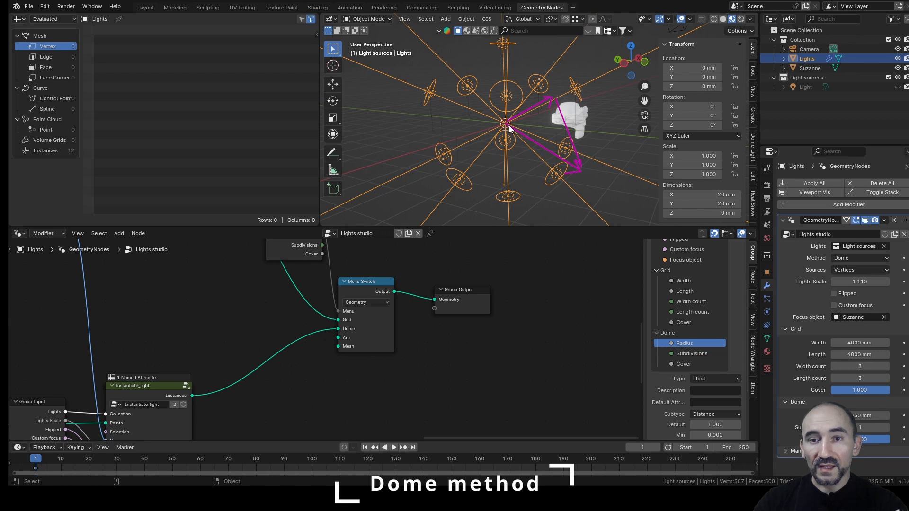
middle_click_drag(509, 128, 419, 83)
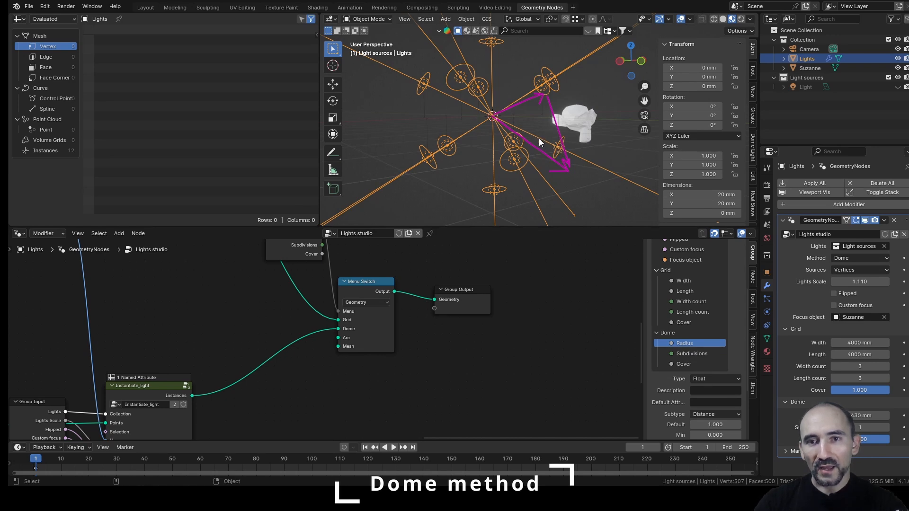
middle_click_drag(518, 137, 488, 73)
Try the Flipped option on the dome lights, undo it and save the file.
left_click(848, 295)
key("ctrl+z")
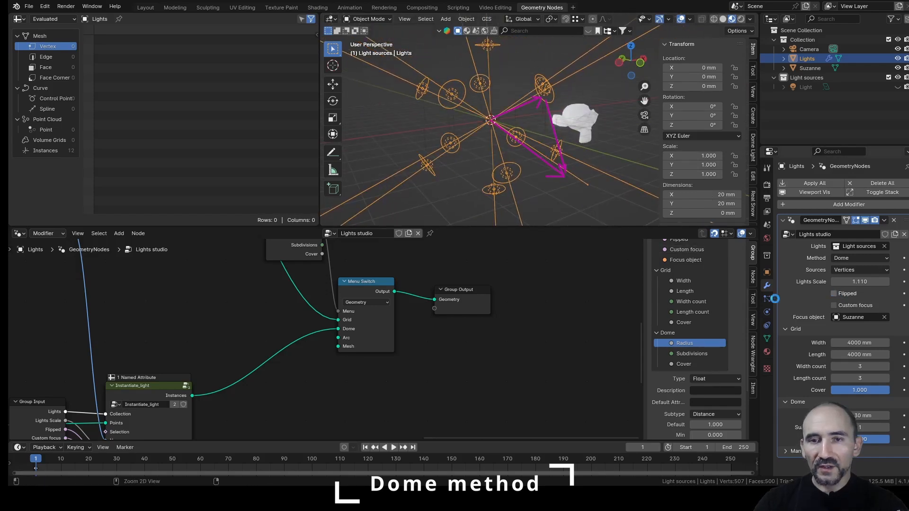
key("ctrl+s")
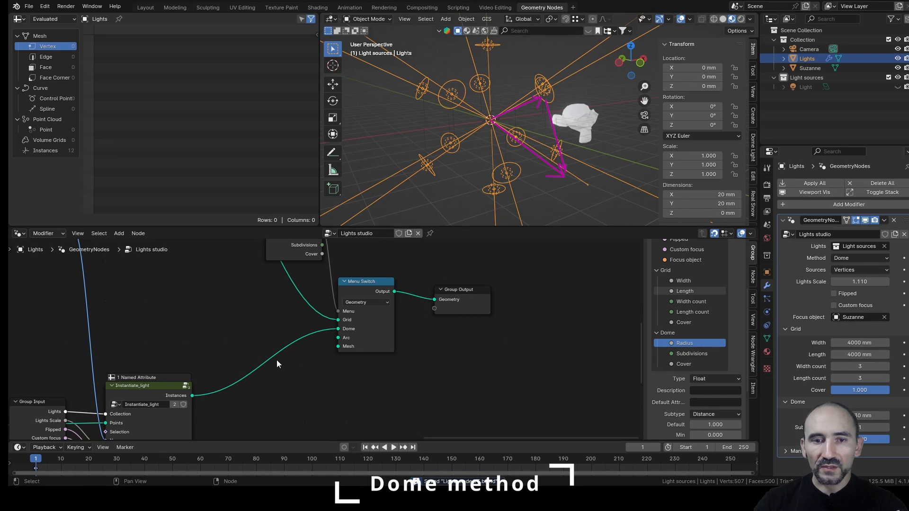
Link the Dome frame's Switch output to the Selection input of the duplicated Instantiate_light node.
middle_click_drag(277, 360, 346, 366)
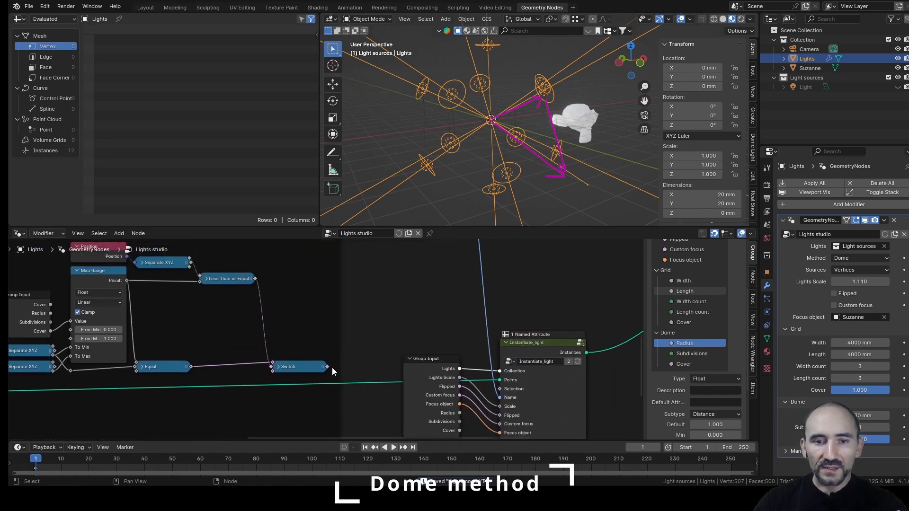
left_click_drag(326, 366, 499, 390)
scroll(531, 136, "down", 1)
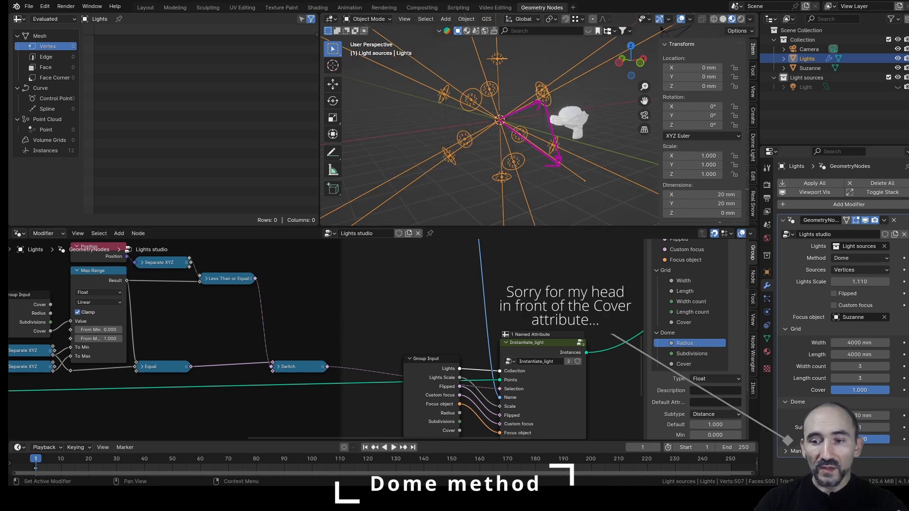
scroll(179, 294, "up", 3)
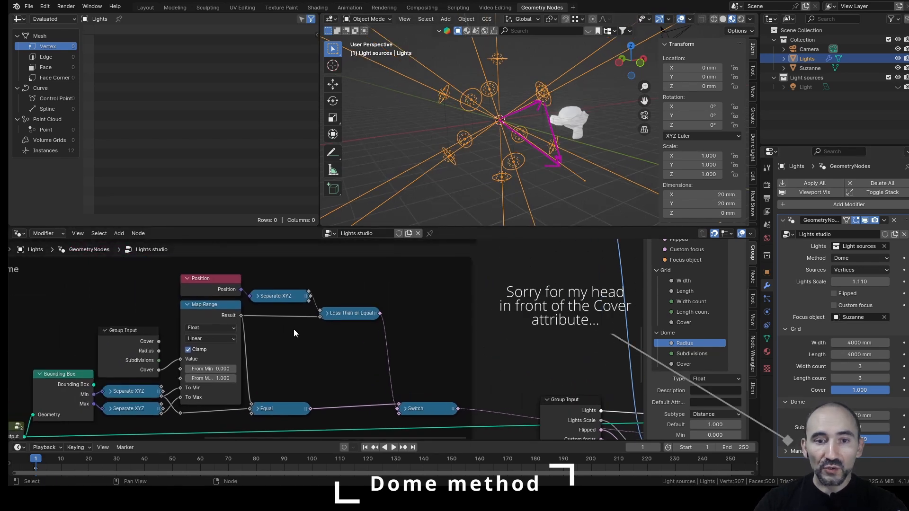
left_click_drag(307, 277, 315, 285)
scroll(268, 293, "down", 2)
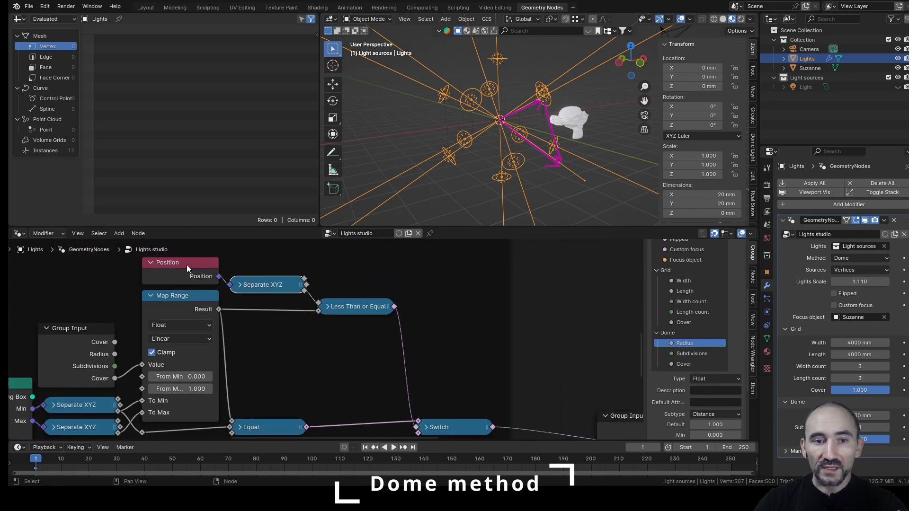
Set the Dome Subdivisions to 2 and turn on Flipped for the lights.
left_click(886, 428)
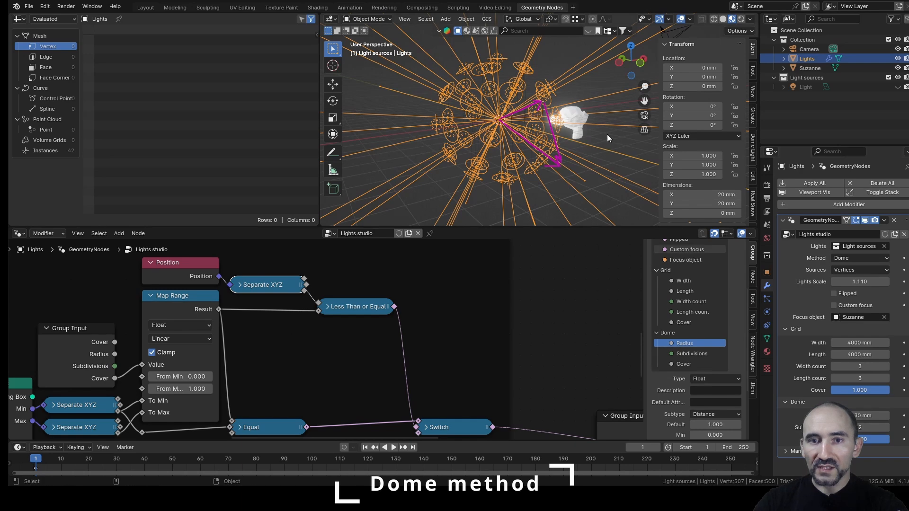
middle_click_drag(606, 137, 579, 136)
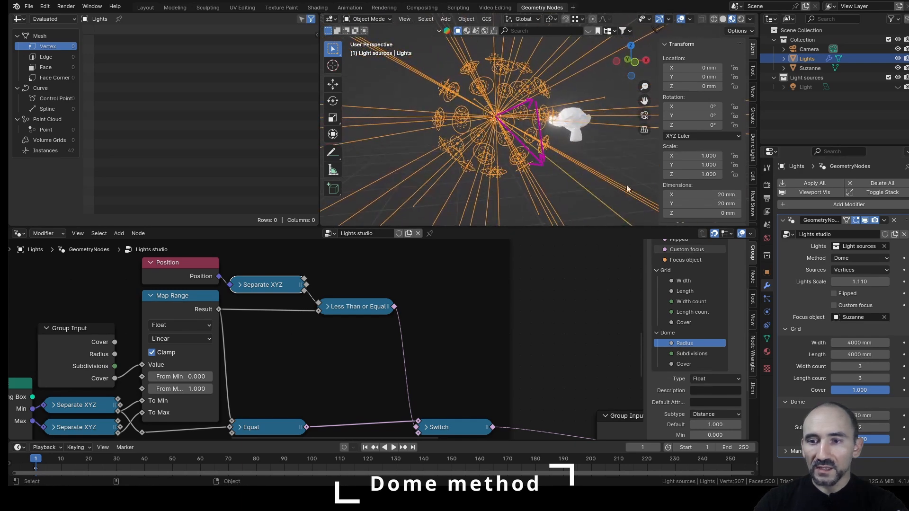
left_click(842, 295)
scroll(531, 113, "up", 2)
middle_click_drag(532, 112, 521, 115)
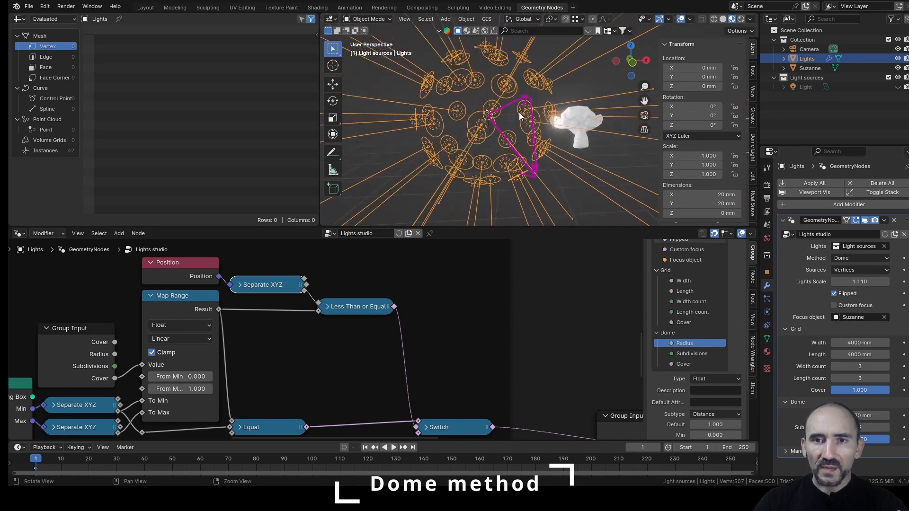
Lower the Dome Cover until only the lower half of the dome carries lights, and save the file.
mouse_move(853, 440)
left_mouse_down()
mouse_move(807, 439)
mouse_move(836, 439)
left_mouse_up()
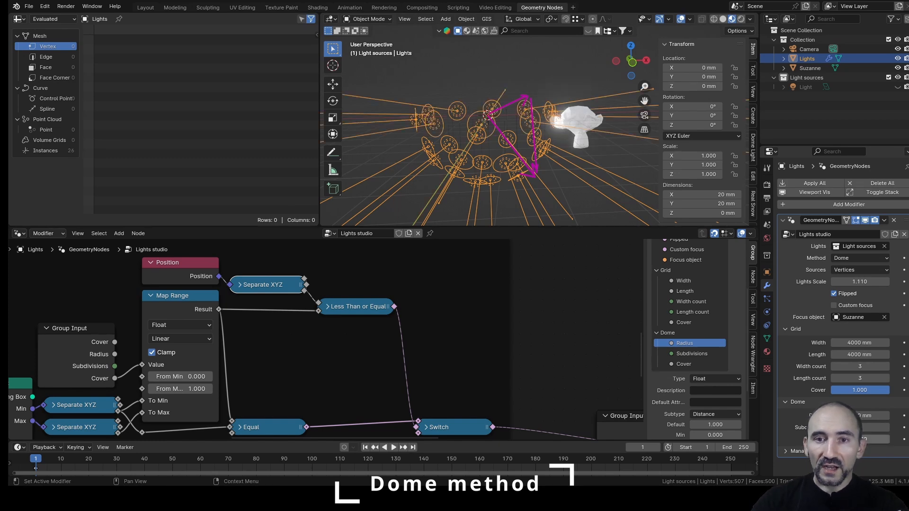
middle_click_drag(518, 133, 540, 151)
key("ctrl+s")
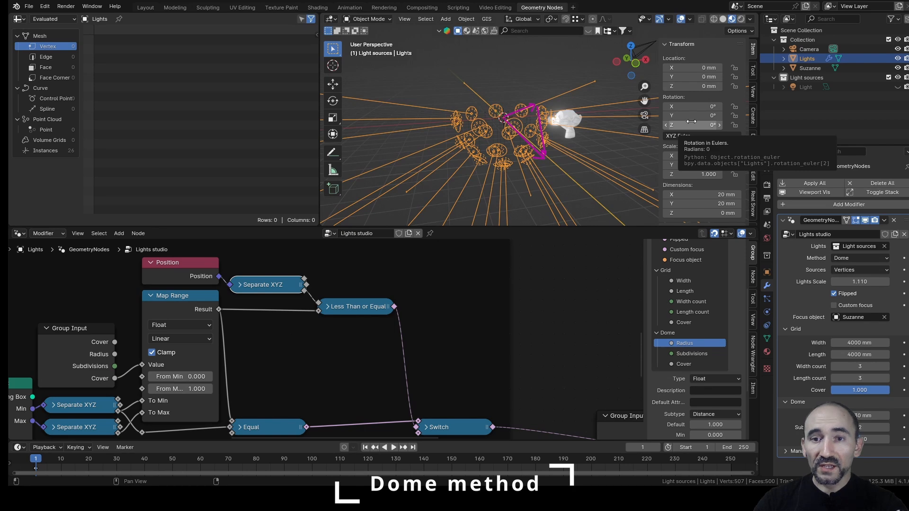
Set the Lights object's Y rotation to 180° and turn off Flipped.
left_click_drag(697, 116, 770, 116)
middle_click_drag(559, 190, 535, 173)
left_click(847, 295)
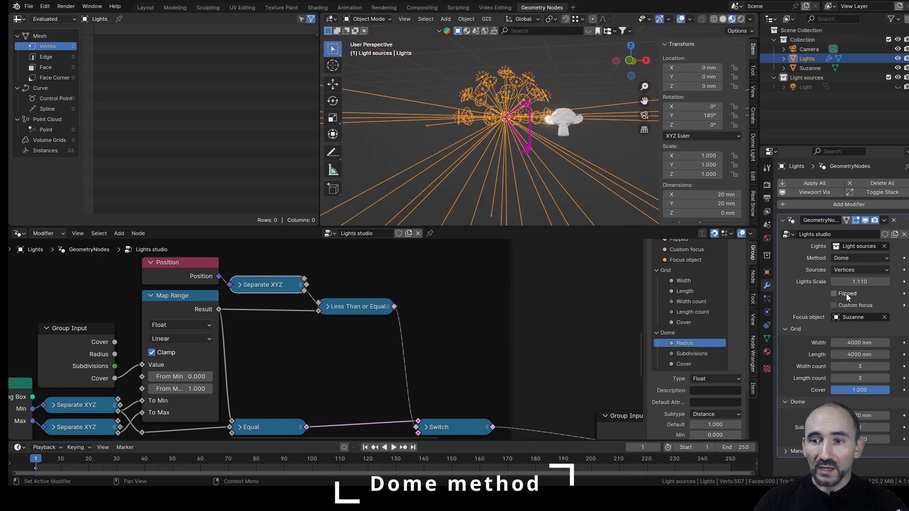
middle_click_drag(415, 156, 549, 93)
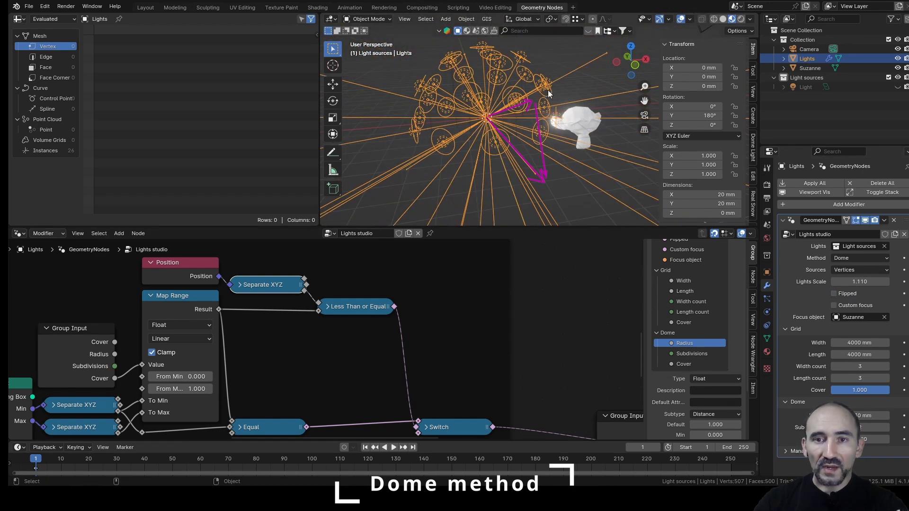
Turn on Custom focus and Flipped so the dome lights aim at Suzanne, and save the file.
left_click(851, 306)
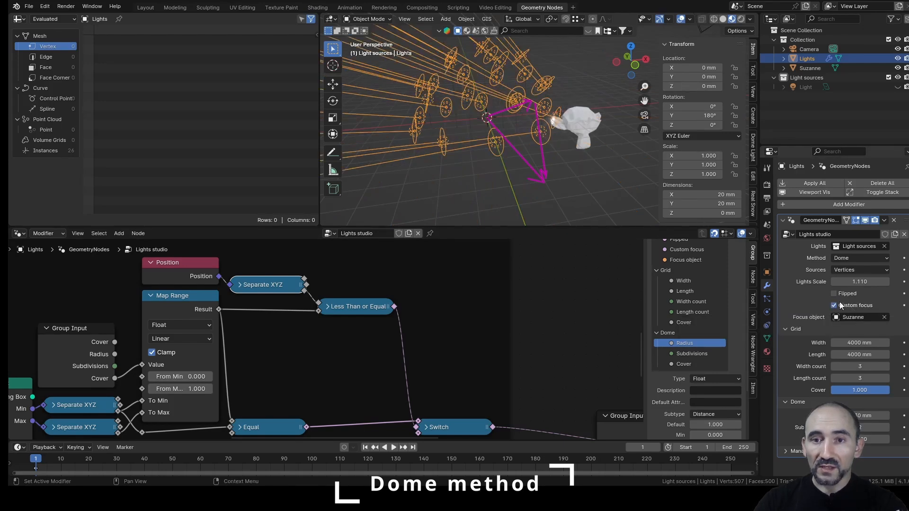
middle_click_drag(544, 123, 560, 115)
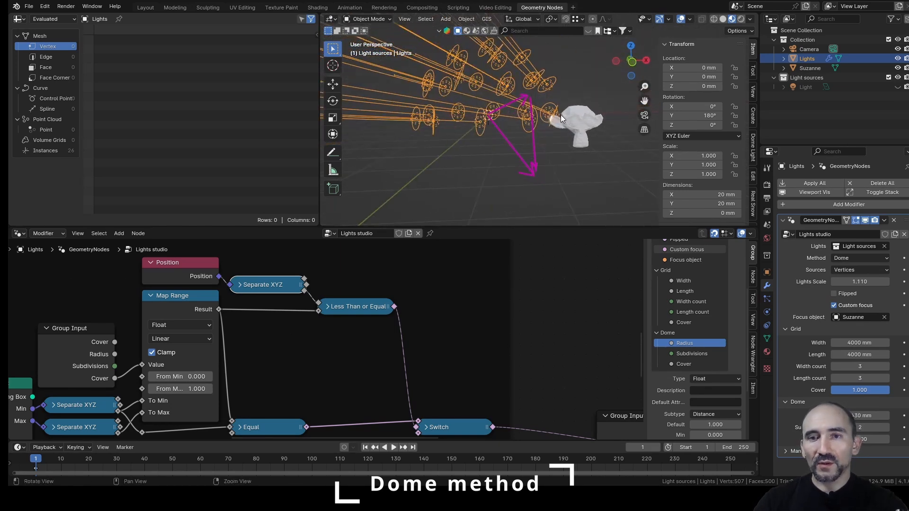
left_click(846, 294)
middle_click_drag(614, 195, 579, 141)
middle_click_drag(579, 141, 582, 158)
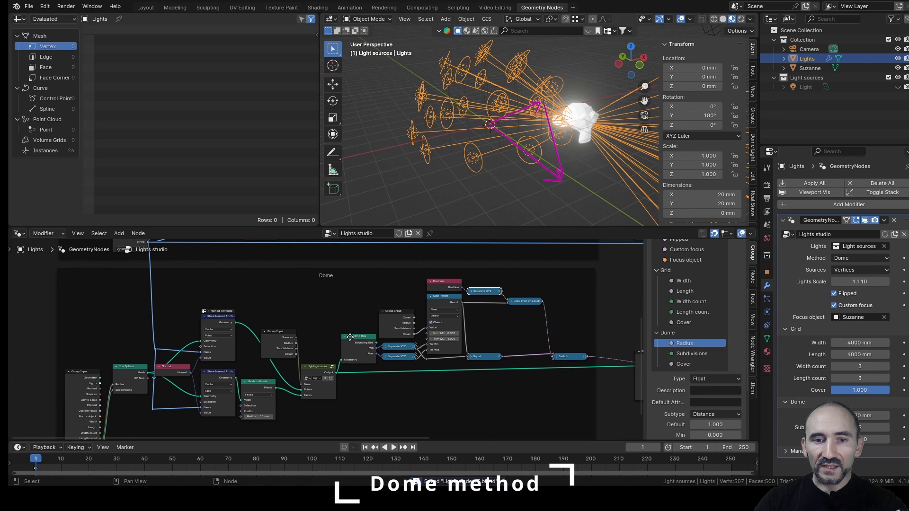
middle_click_drag(355, 338, 378, 330)
key("ctrl+s")
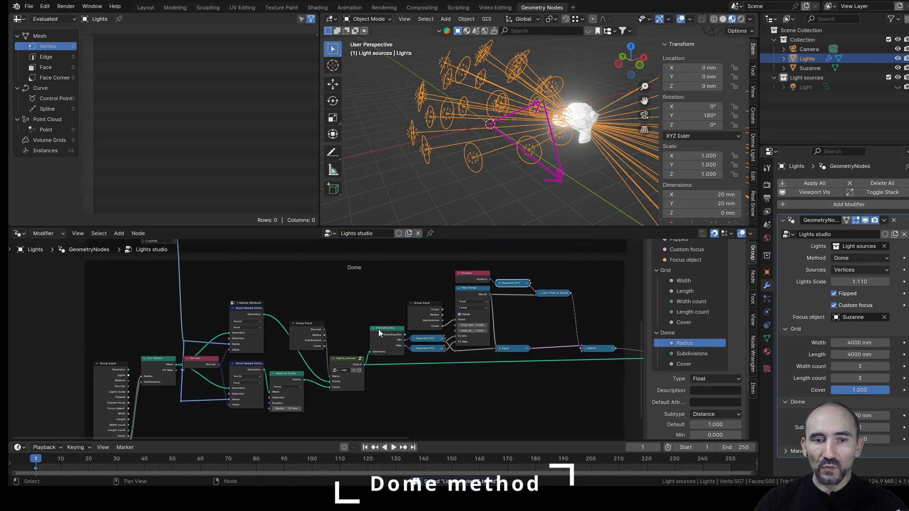
Duplicate the Dome's Group Input and Instantiate_light nodes and place the copies below the originals for the Arc method.
scroll(387, 335, "down", 1)
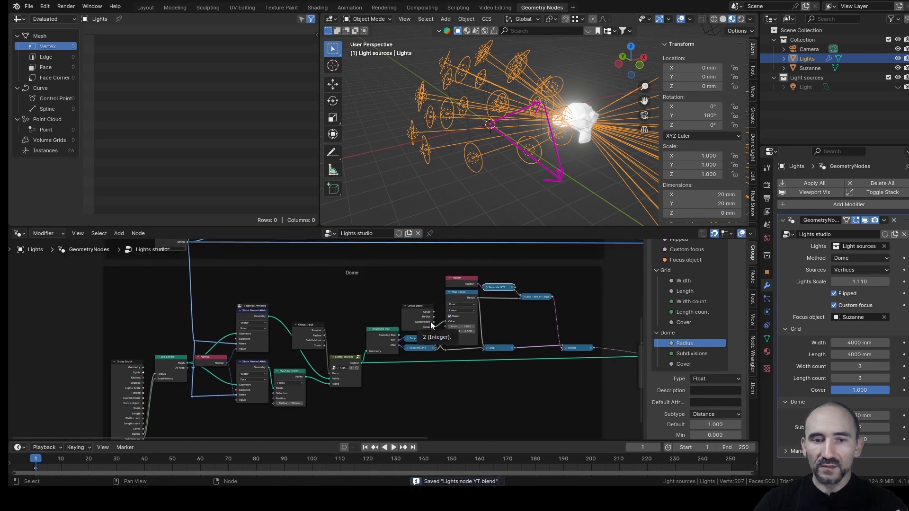
middle_click_drag(543, 308, 410, 299)
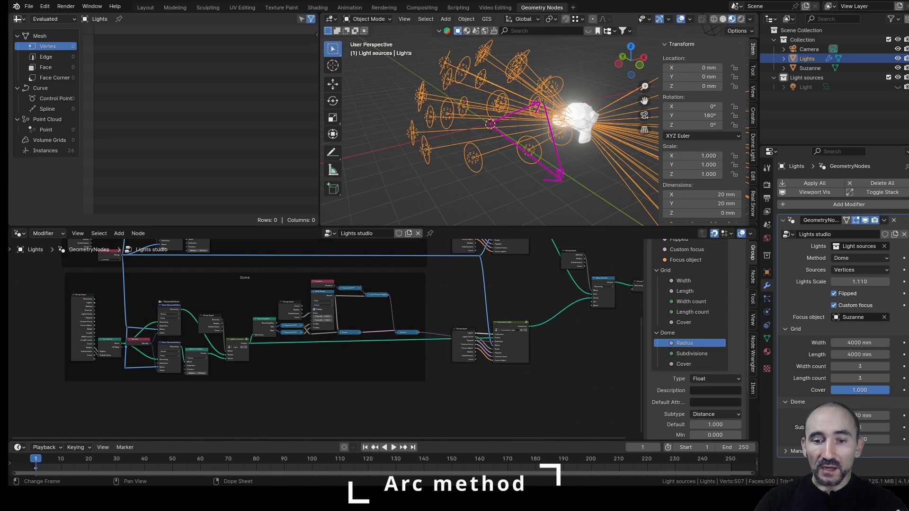
scroll(502, 373, "up", 1)
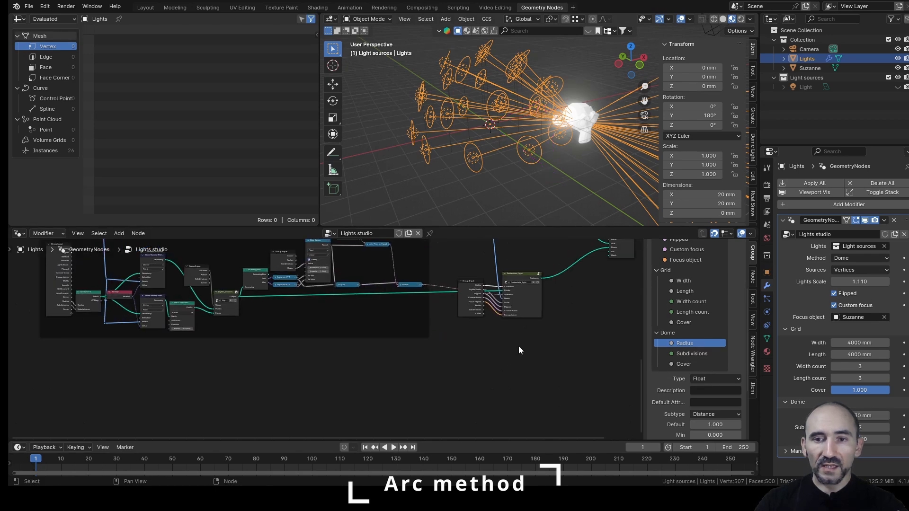
middle_click_drag(519, 346, 381, 384)
scroll(473, 350, "up", 4)
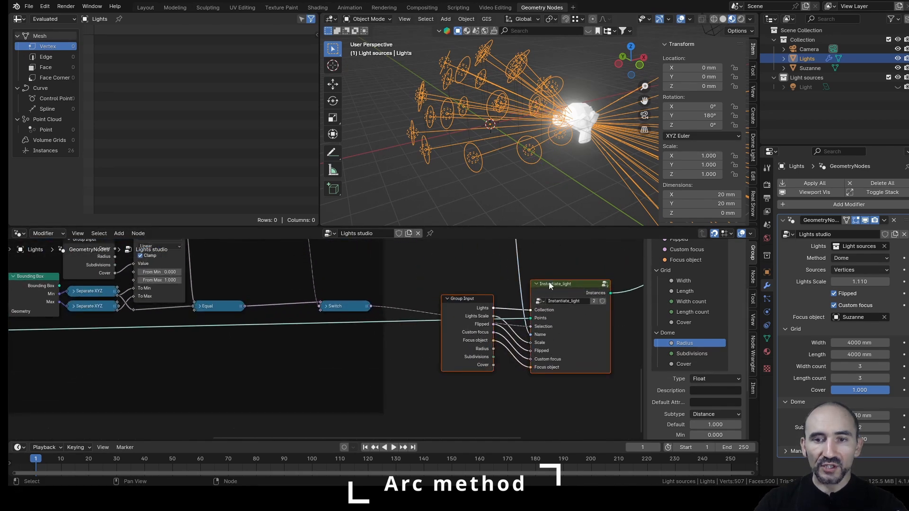
scroll(539, 368, "down", 8)
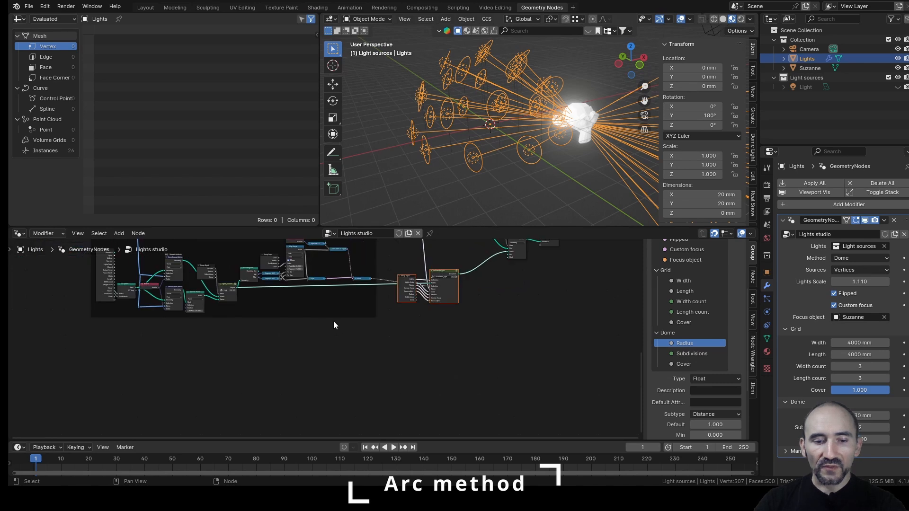
key("shift+d")
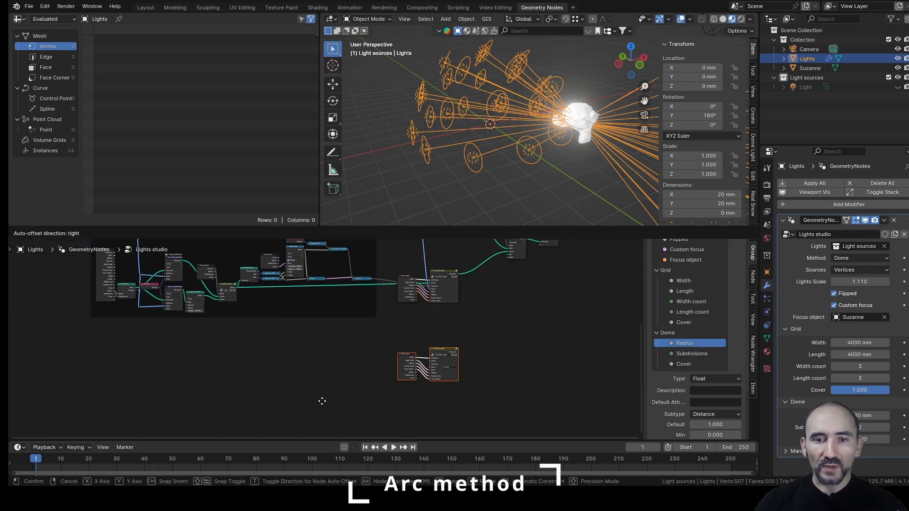
left_click(325, 403)
scroll(315, 359, "up", 3)
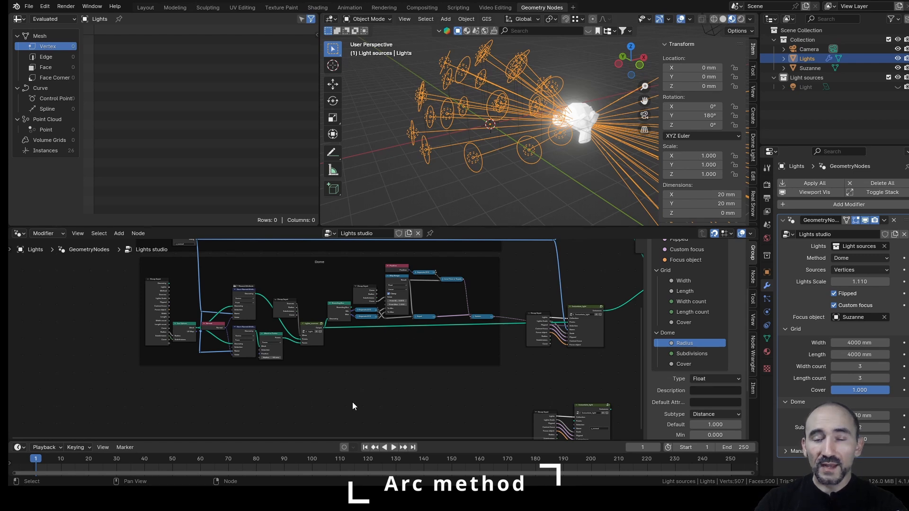
Collapse the Grid and Dome panels in the group interface, then add a panel named Arc and place it below Dome.
scroll(353, 403, "up", 2)
left_click(657, 270)
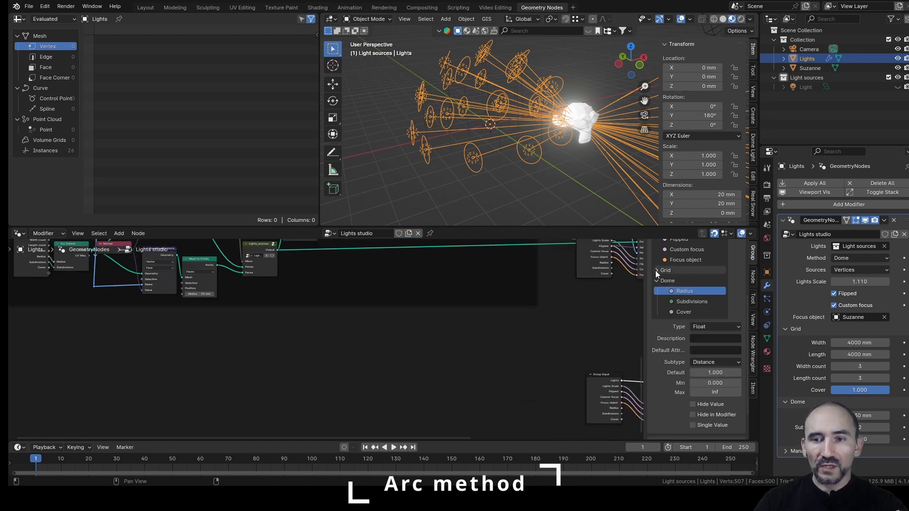
left_click(657, 281)
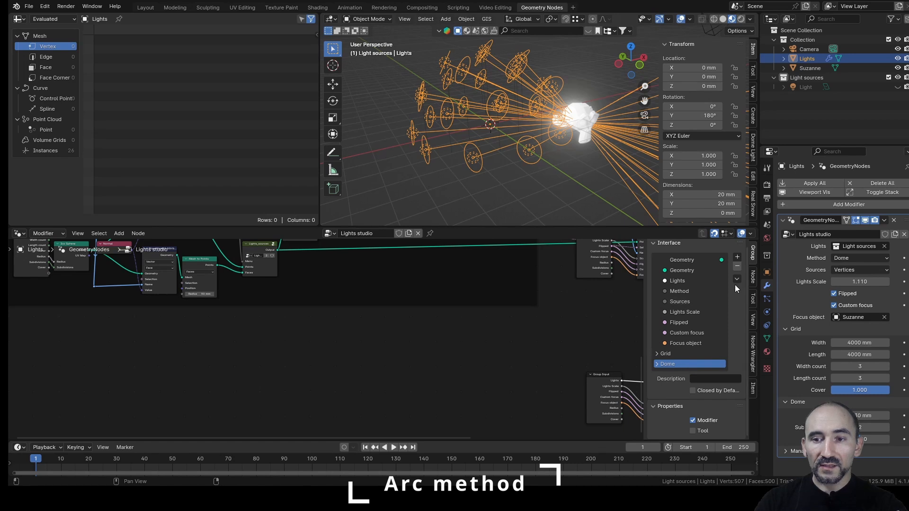
scroll(705, 347, "up", 1)
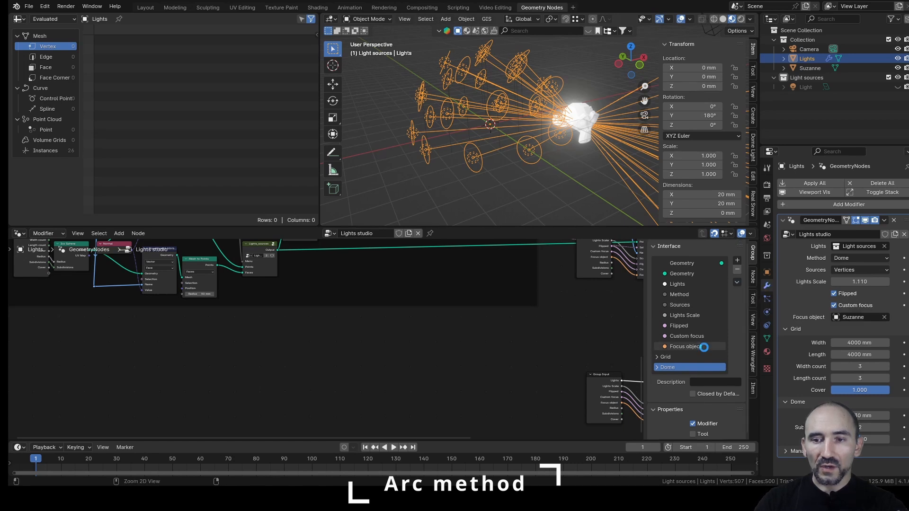
left_click(688, 347)
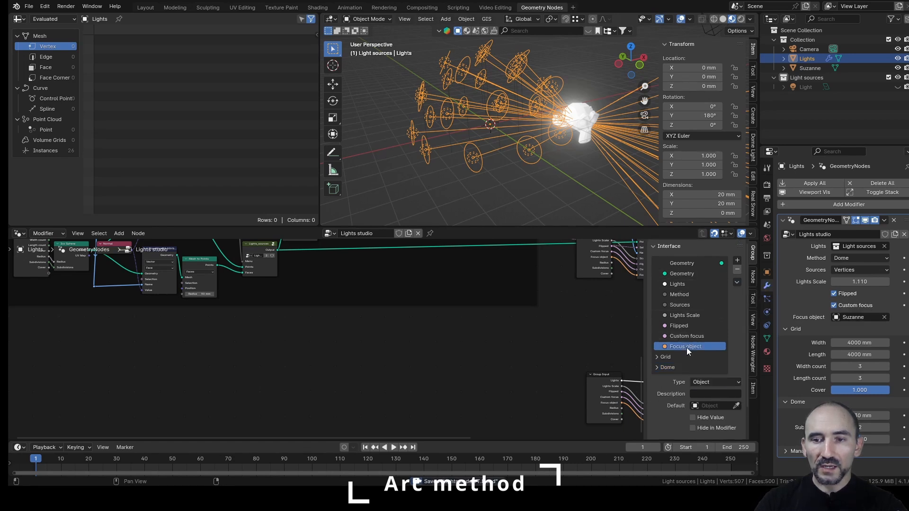
left_click(738, 260)
left_click(752, 293)
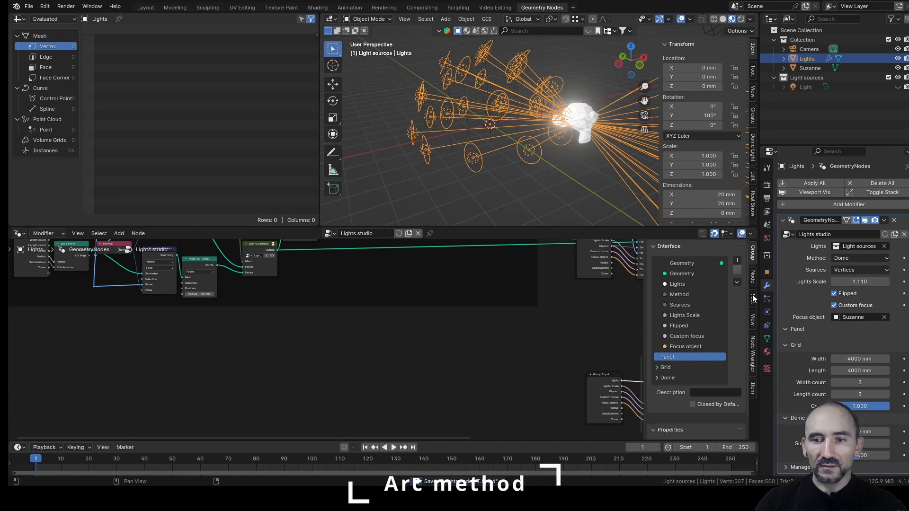
double_click(667, 357)
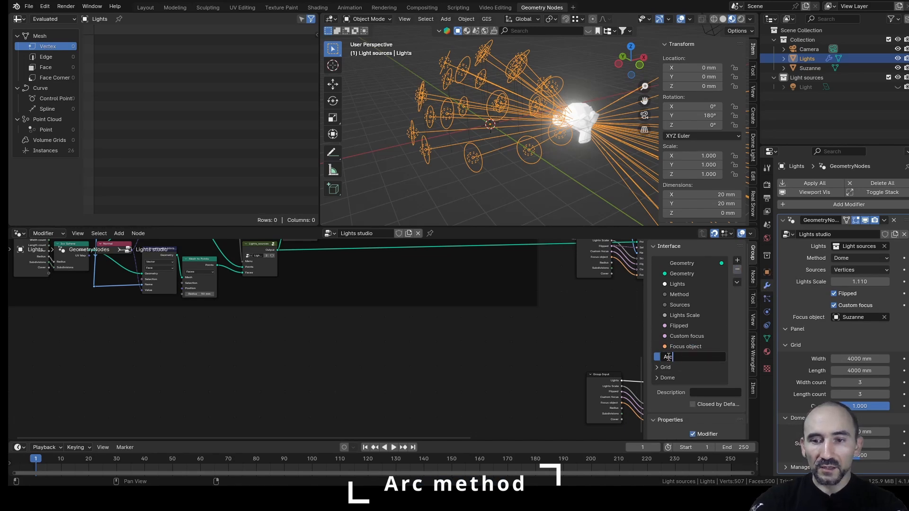
key("Return")
left_click_drag(668, 357, 669, 382)
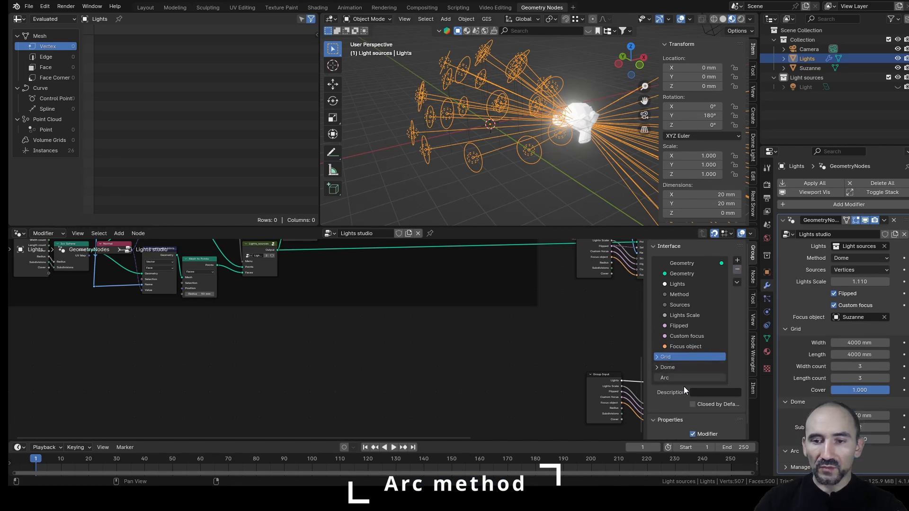
Add an Arc curve node in the empty area before the duplicated Group Input and Instantiate_light nodes.
scroll(319, 364, "up", 1)
key("F3")
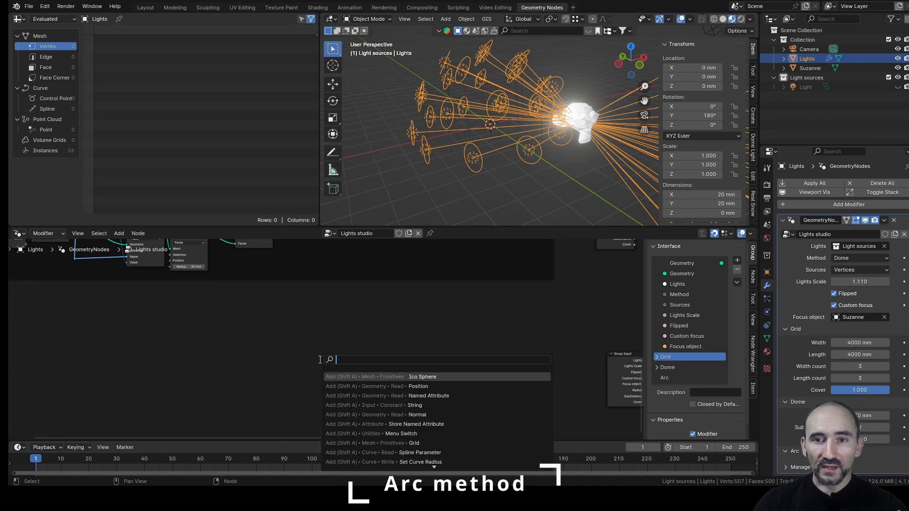
type("arc")
key("Return")
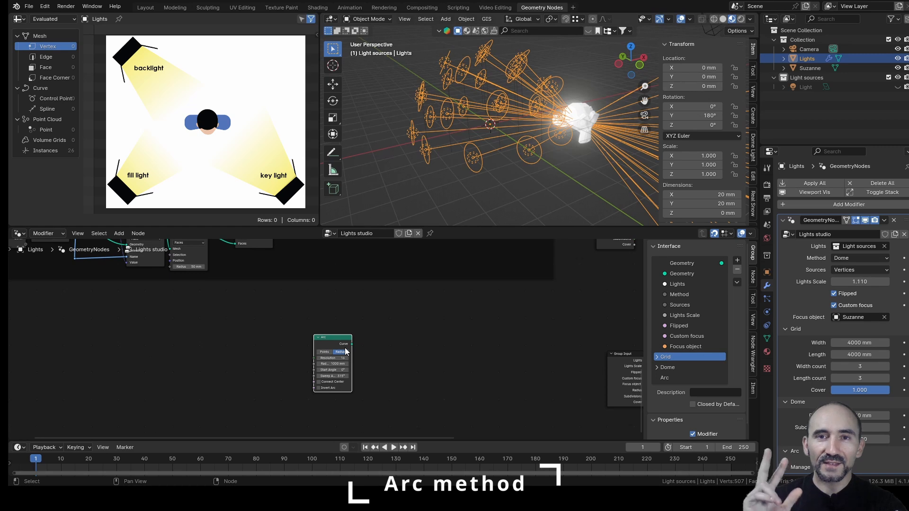
middle_click_drag(346, 352, 363, 313)
scroll(362, 313, "up", 5)
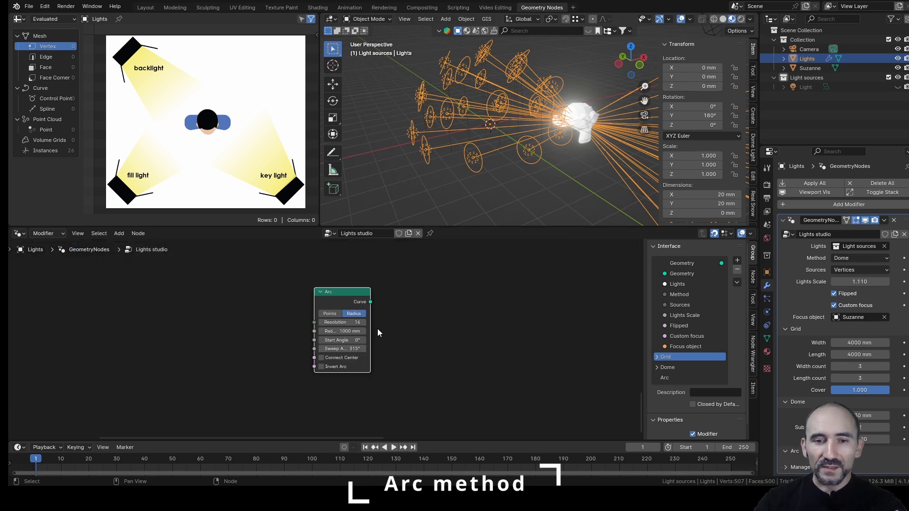
Add a Group Input node before the Arc node and expose the arc's Resolution, Radius and Sweep Angle as group inputs.
left_click(274, 325)
key("F3")
type("group inp")
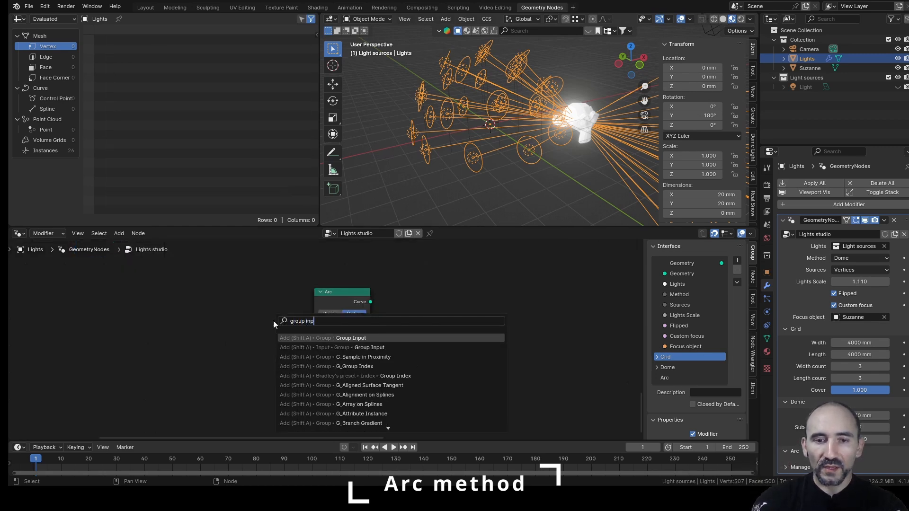
key("Return")
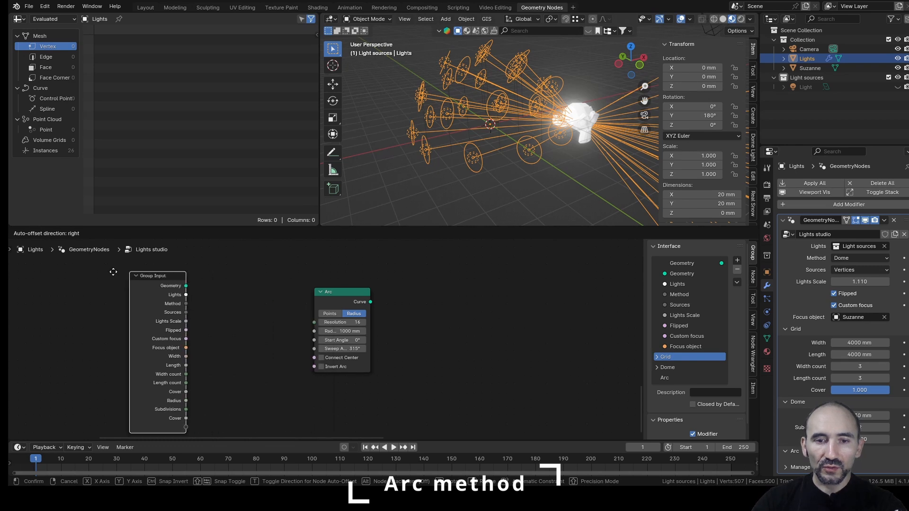
left_click(95, 266)
scroll(249, 333, "up", 1)
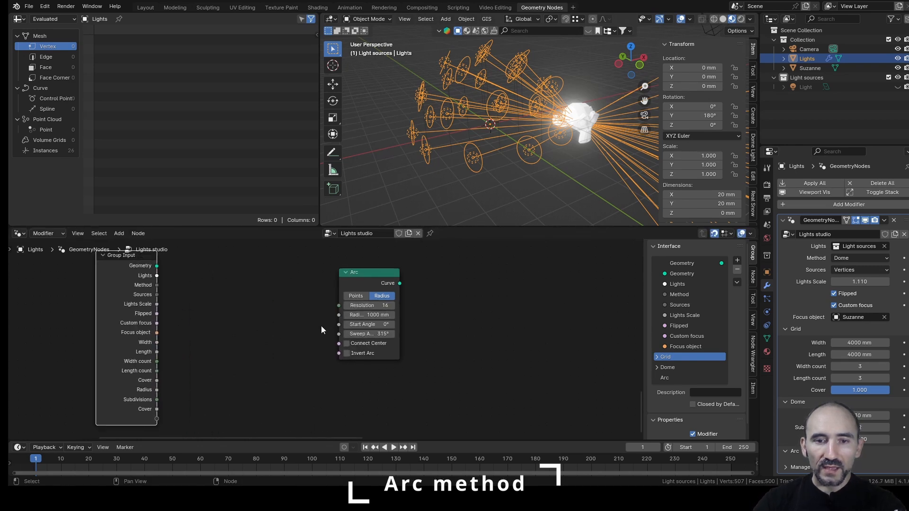
left_click_drag(339, 306, 159, 408)
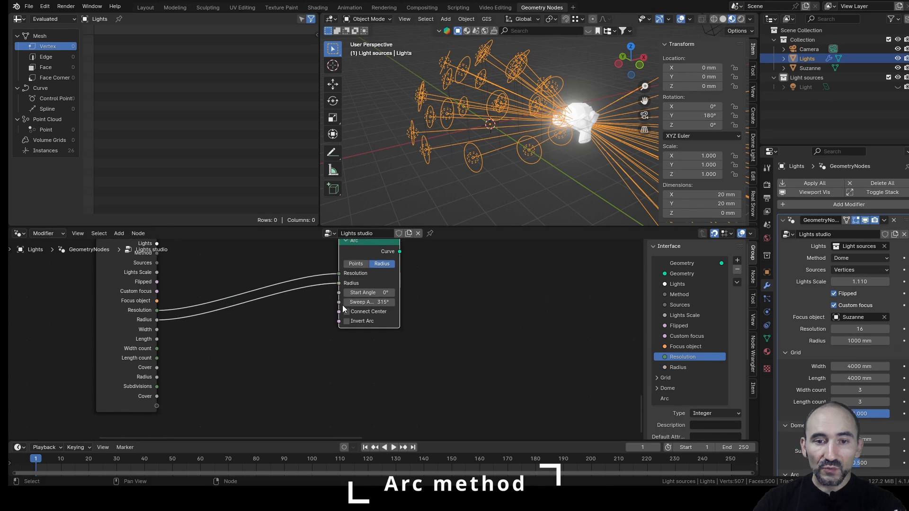
left_click_drag(339, 302, 157, 406)
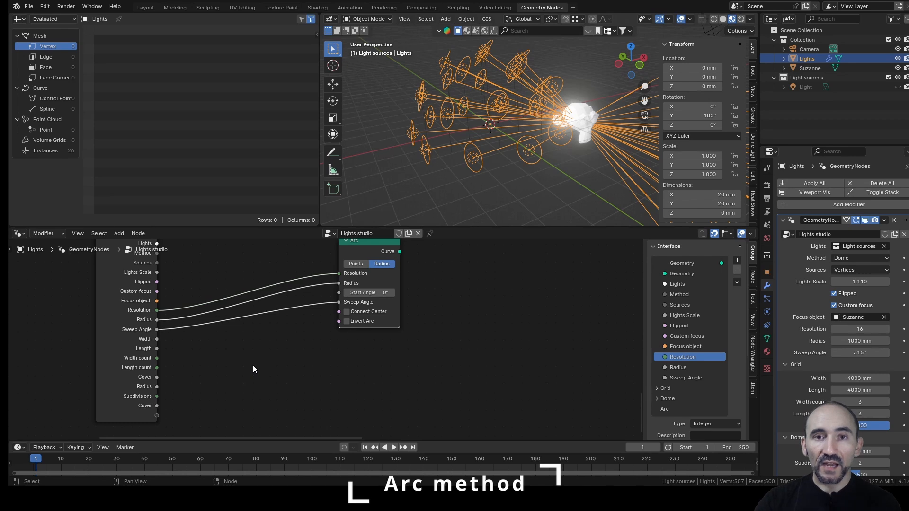
Move Radius, Resolution and Sweep Angle into the Arc panel in that order, and rename Resolution as Points.
scroll(679, 329, "down", 4)
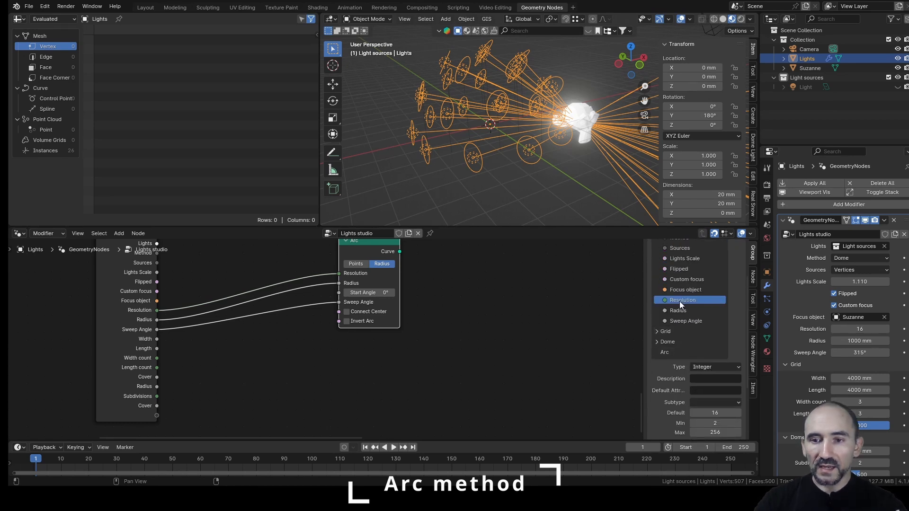
left_click_drag(677, 312, 672, 342)
left_click_drag(673, 303, 672, 332)
double_click(697, 354)
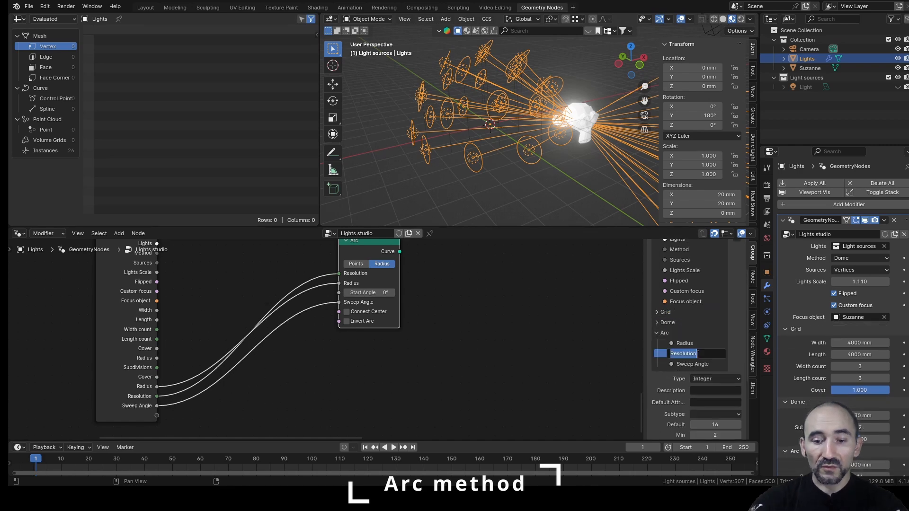
type("Points")
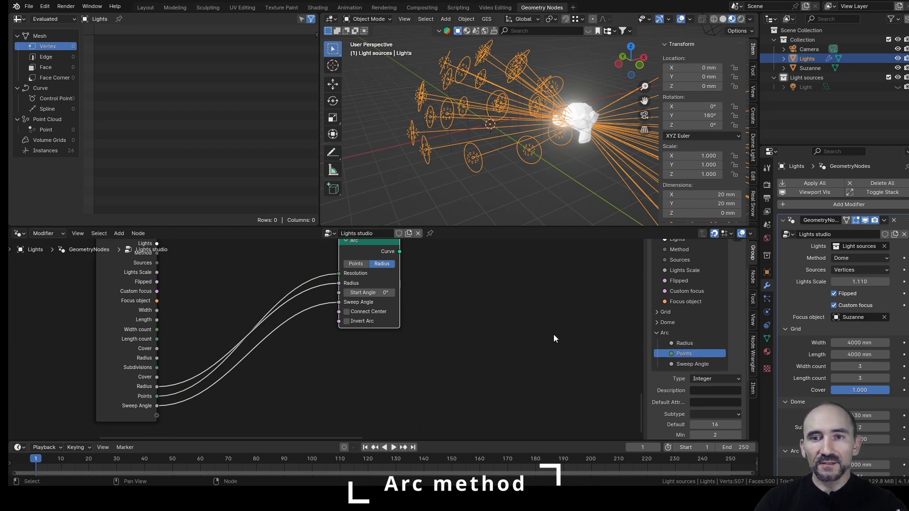
Connect the Arc curve to the Points input of the copied Instantiate_light, and its Instances to the method switch's Arc input.
scroll(426, 315, "down", 3)
scroll(317, 335, "up", 2)
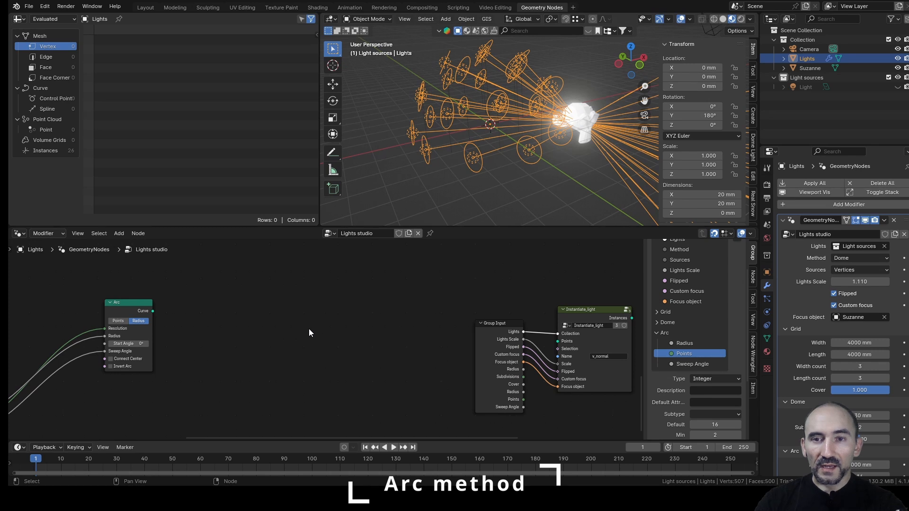
left_click_drag(153, 311, 560, 341)
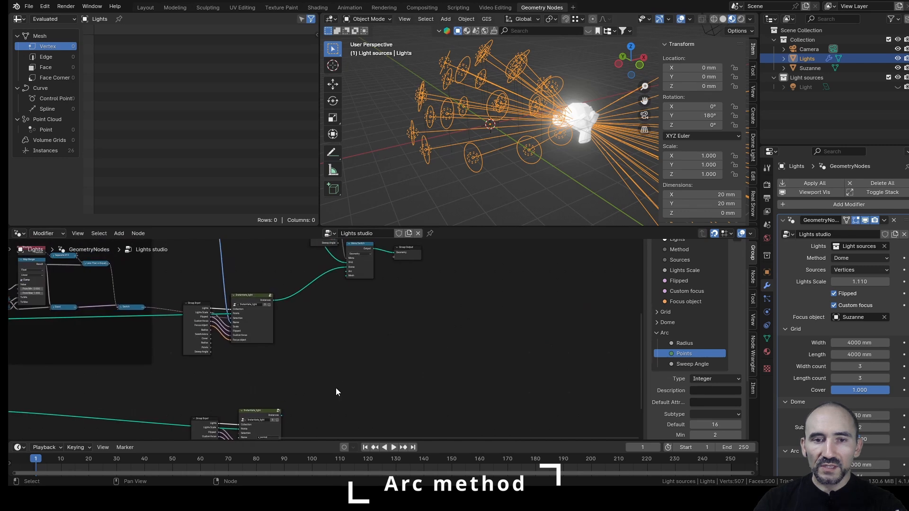
scroll(337, 388, "up", 2)
left_click_drag(277, 422, 348, 266)
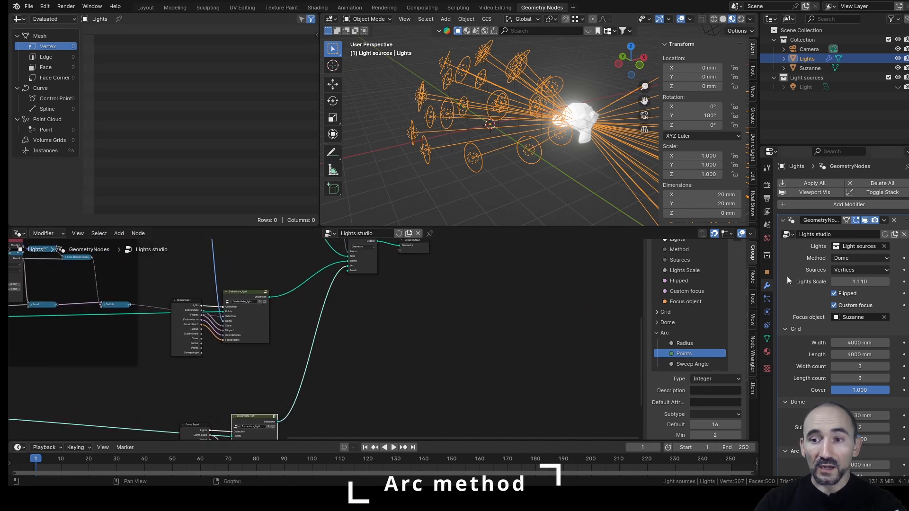
Set the modifier's Method to Arc and turn off Flipped and Custom focus.
left_click(867, 256)
left_click(853, 290)
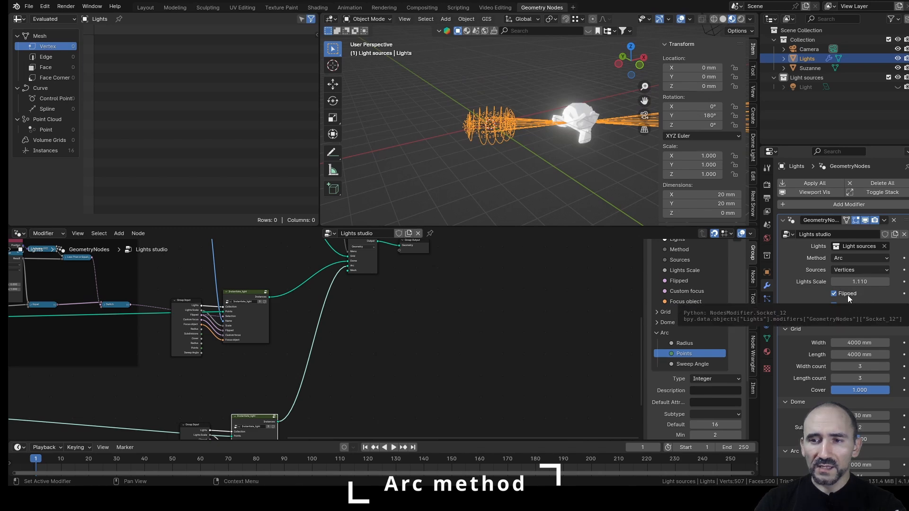
left_click(849, 296)
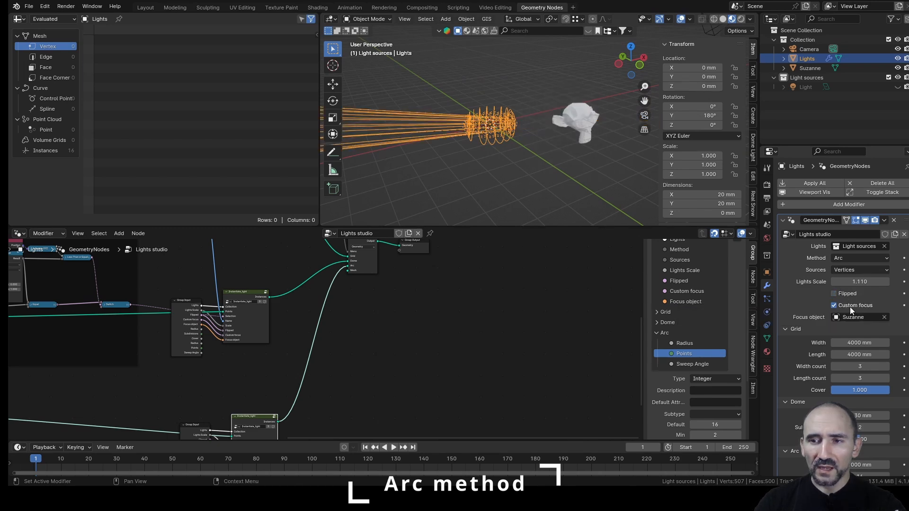
left_click(850, 307)
scroll(502, 152, "up", 4)
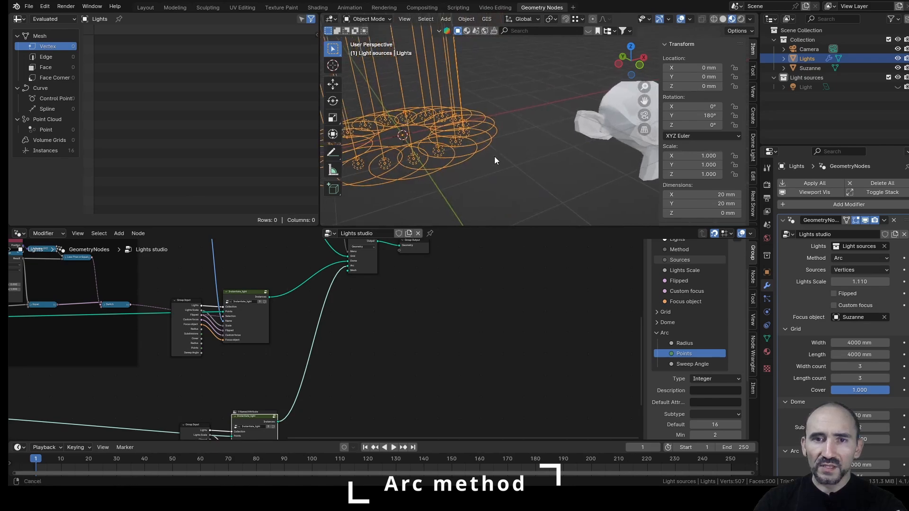
middle_click_drag(494, 156, 569, 163)
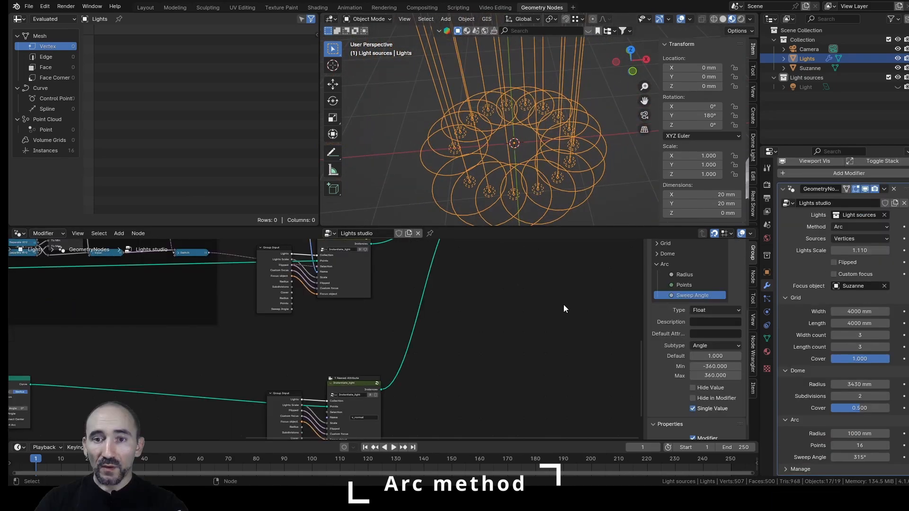
Set the Arc's Points to 3 and its Radius to 2000 mm in the modifier.
left_click(861, 445)
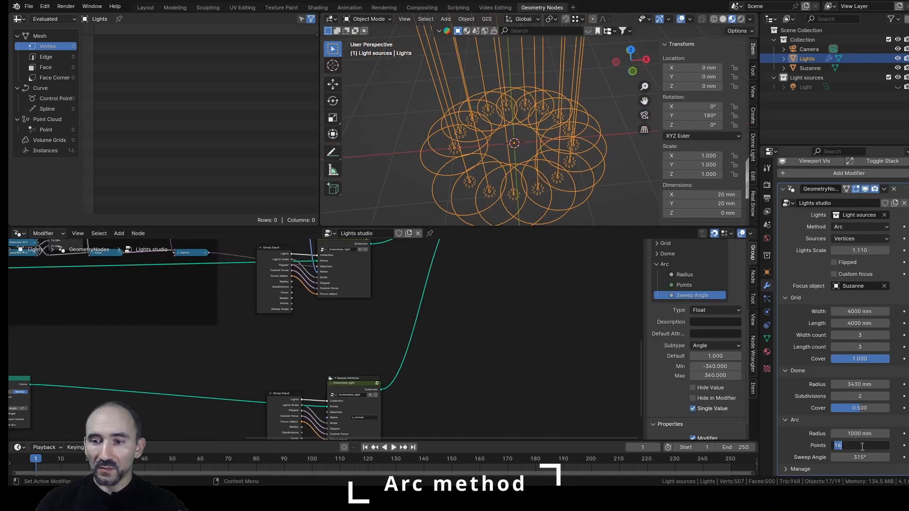
type("3")
key("Return")
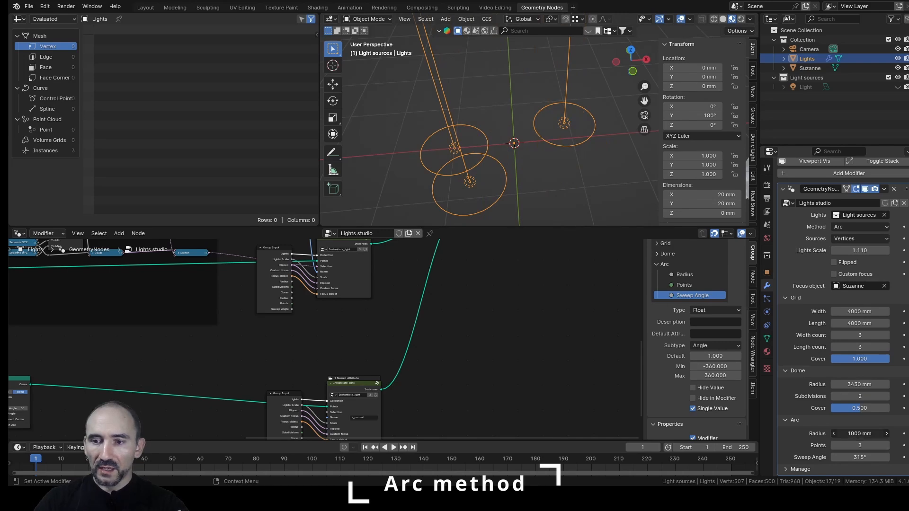
left_click(861, 435)
type("200")
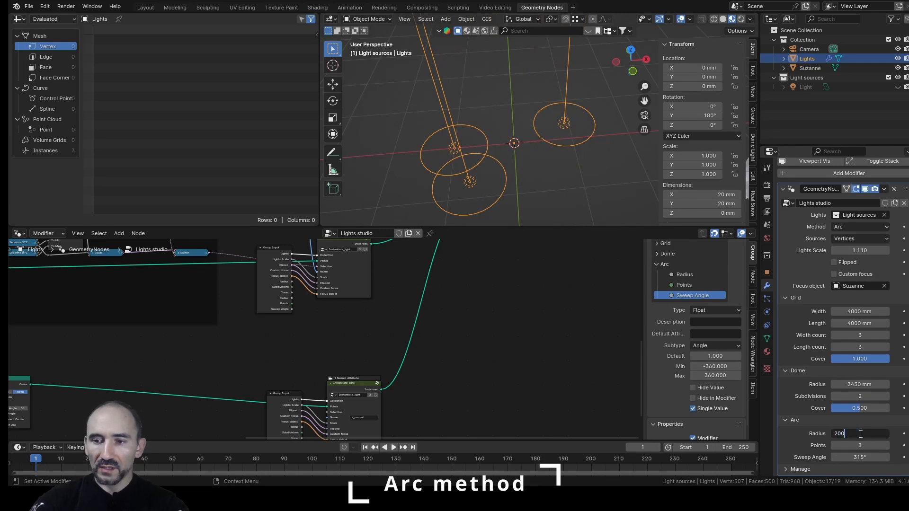
type("0")
key("Return")
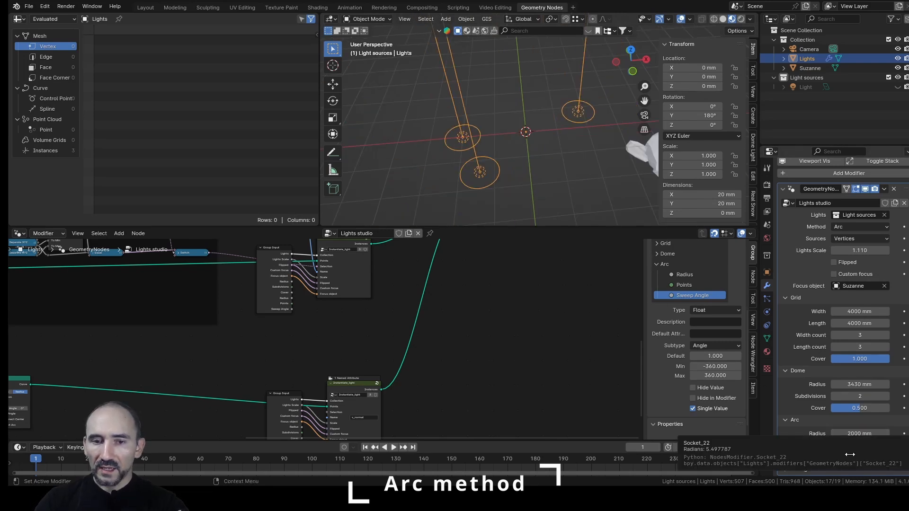
Change the Sweep Angle input's subtype to Factor with a minimum of 0 and a maximum of 1.
middle_click_drag(159, 355, 467, 311)
mouse_move(327, 365)
middle_mouse_down()
mouse_move(437, 320)
mouse_move(404, 325)
middle_mouse_up()
scroll(455, 326, "up", 3)
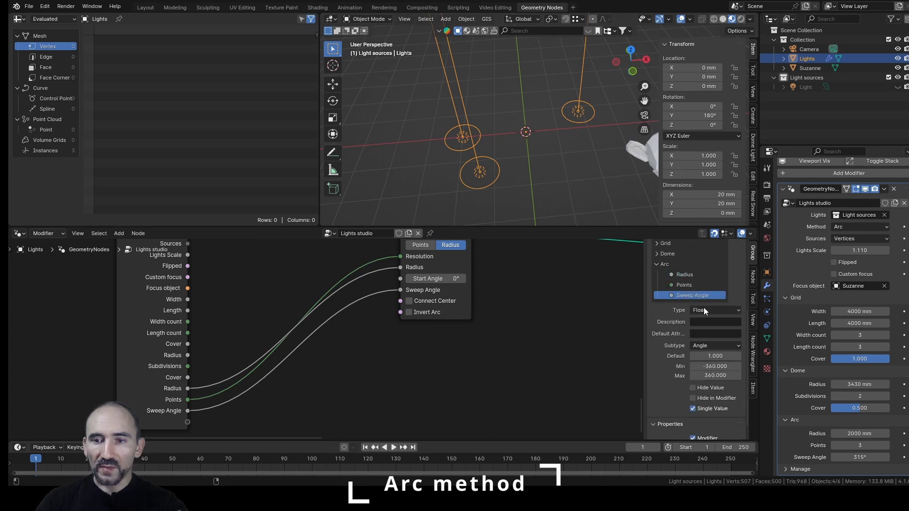
left_click(706, 345)
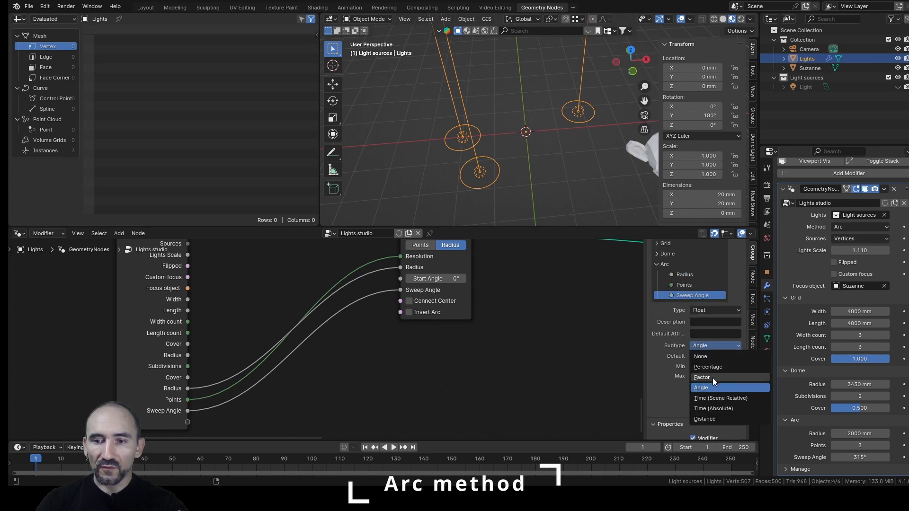
left_click(712, 378)
left_click(712, 366)
type("0")
key("Tab")
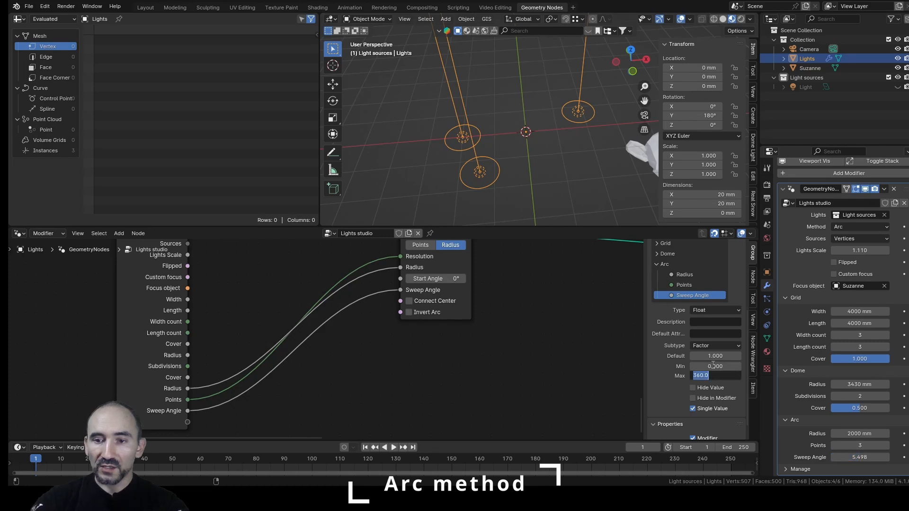
type("1")
key("Return")
Set the Arc's Sweep Angle to 0 in the modifier and save the file.
left_click(854, 460)
type("0")
key("Return")
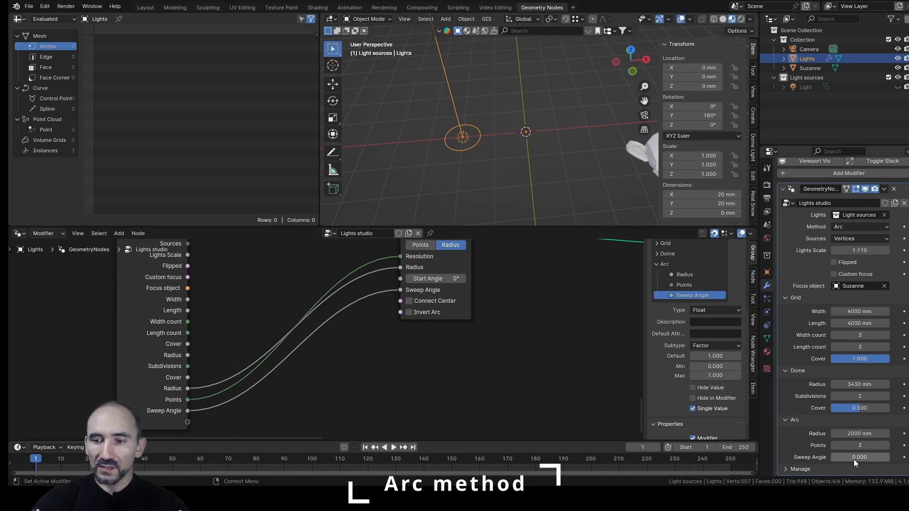
key("ctrl+s")
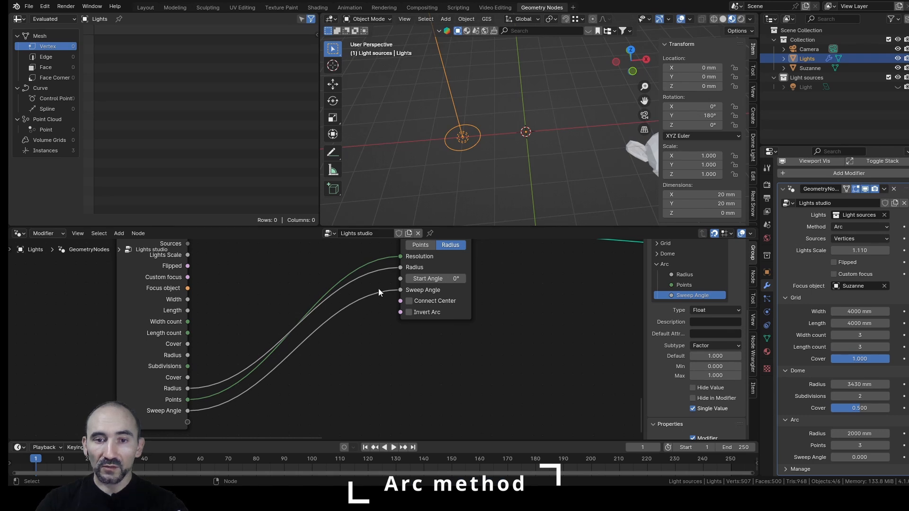
Cut the link between the Group Input's Sweep Angle and the Arc node.
middle_click_drag(363, 352, 385, 346)
right_click_drag(382, 323, 373, 286, "ctrl")
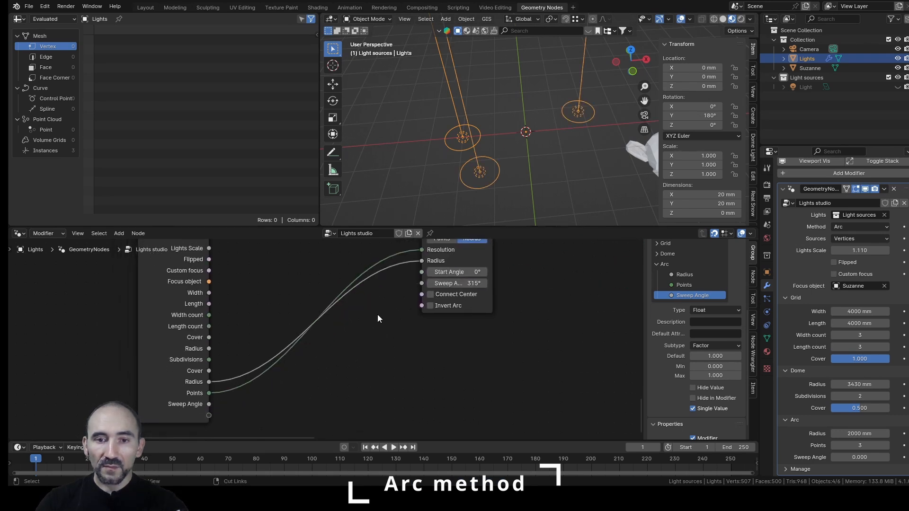
Add a Map Range node fed by the Group Input's Sweep Angle, place it below the Arc node, and save the file.
left_click_drag(211, 404, 310, 400)
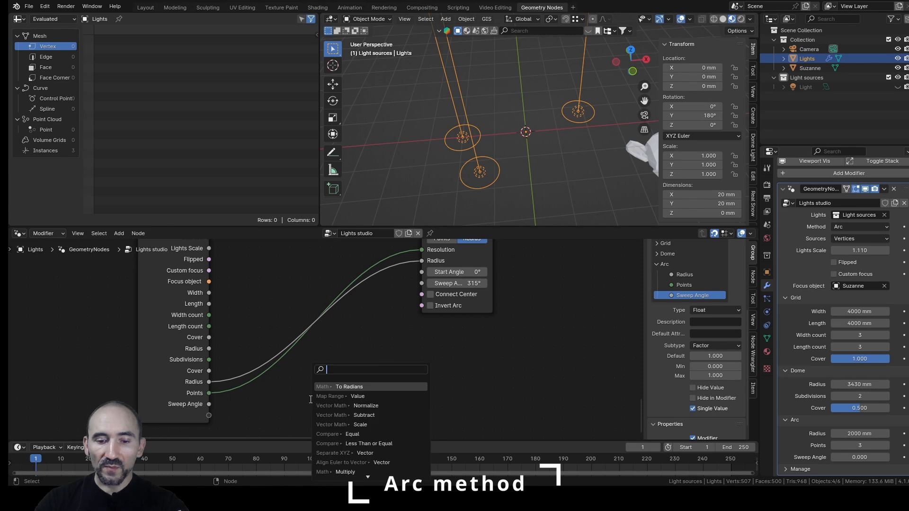
type("mapr")
left_click(322, 396)
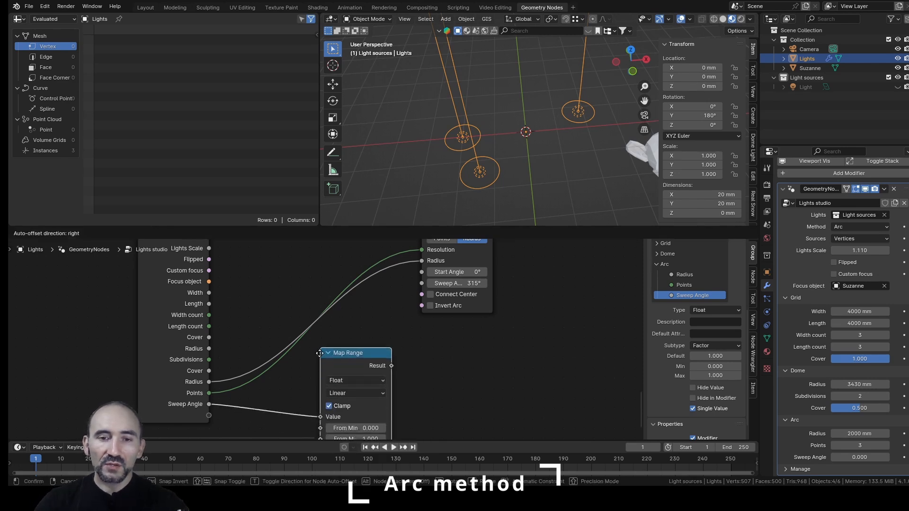
left_click(324, 340)
scroll(399, 319, "up", 3)
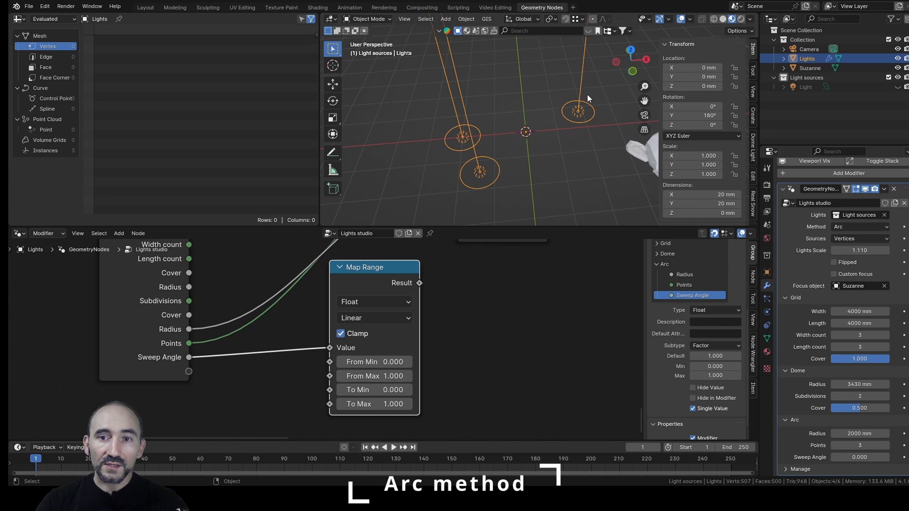
scroll(454, 347, "down", 2)
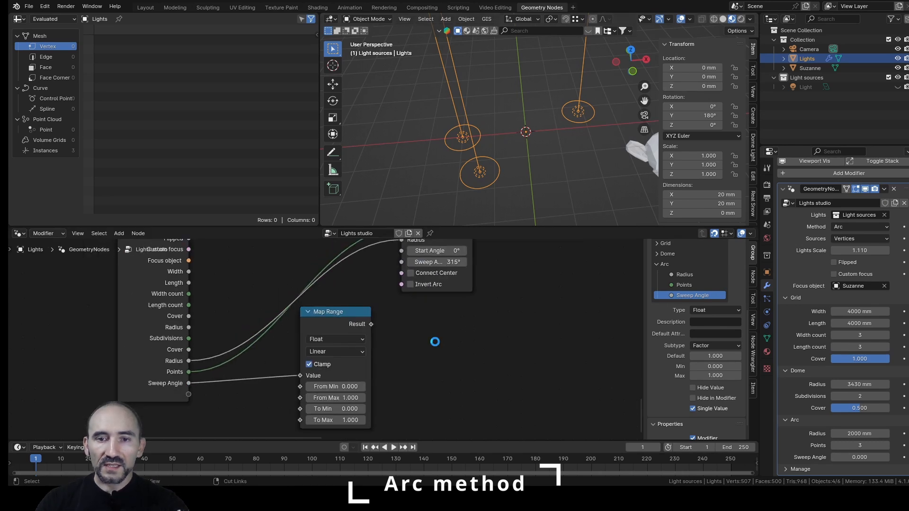
key("ctrl+s")
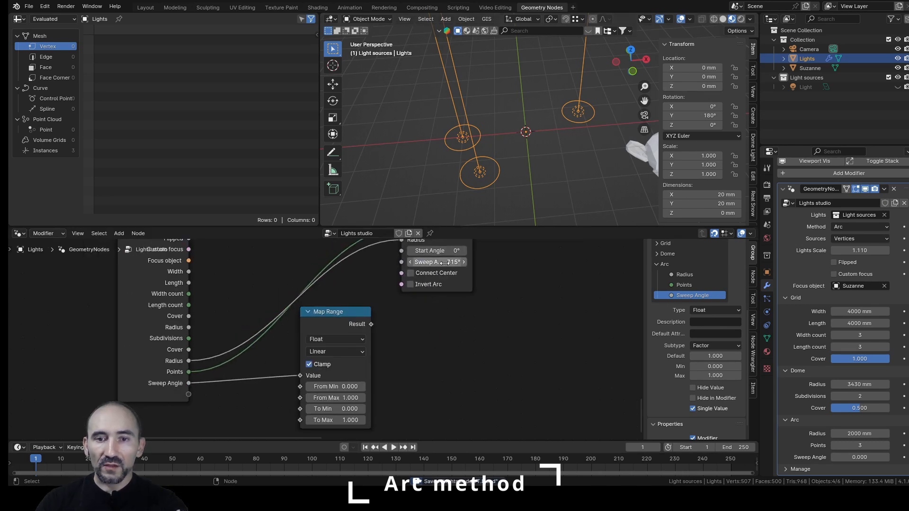
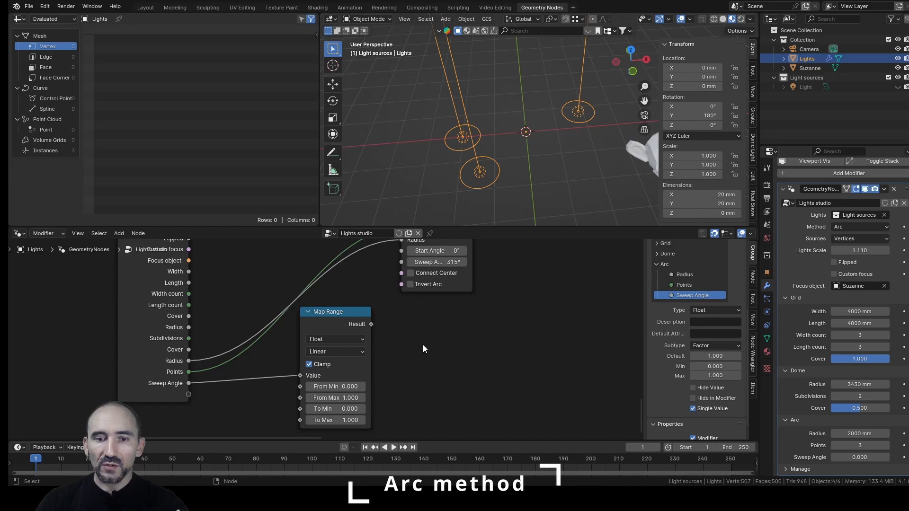
Set the Map Range node's To Max to 2*pi.
left_click(342, 420)
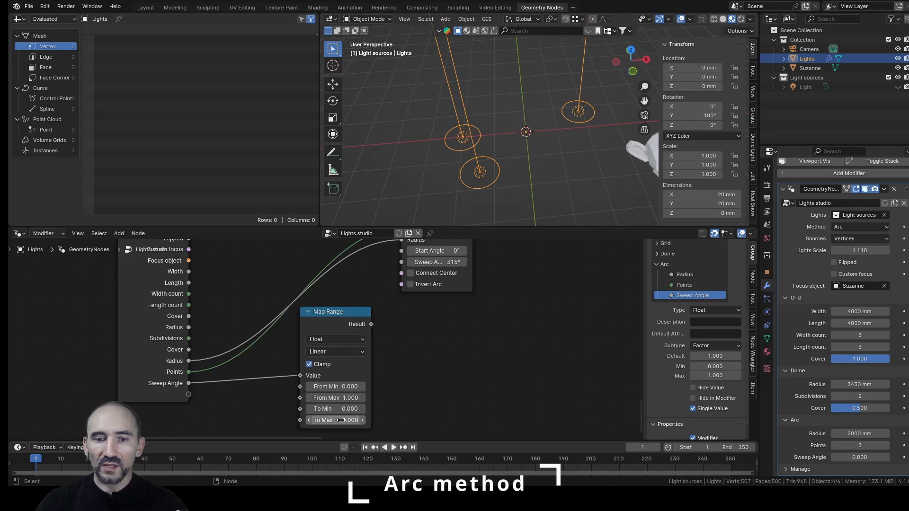
type("2*pi")
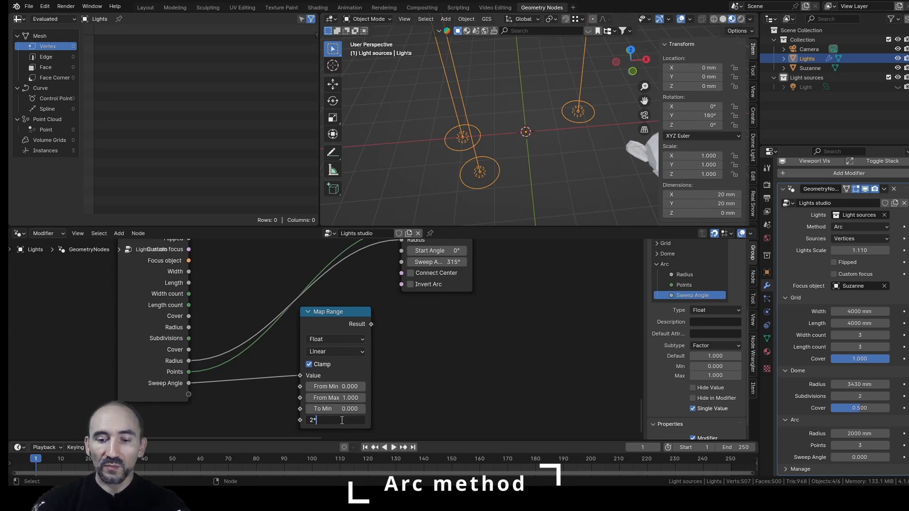
key("Return")
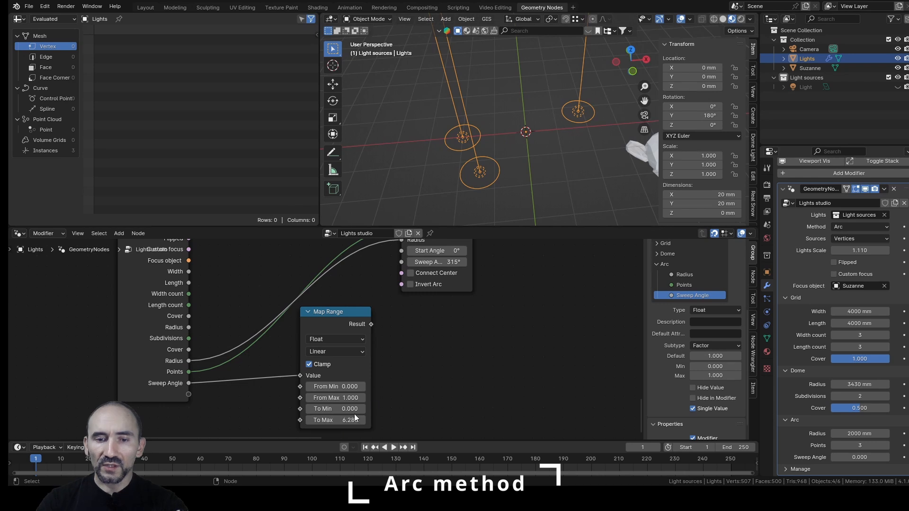
Add a Value node below the Group Input and set it to 360.
middle_click_drag(342, 420, 359, 408)
scroll(358, 375, "up", 1)
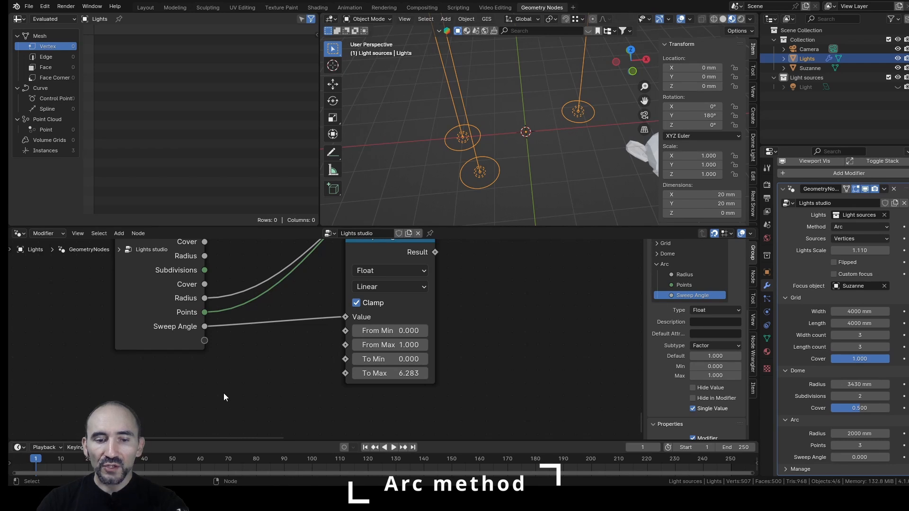
key("F3")
type("valu")
key("Return")
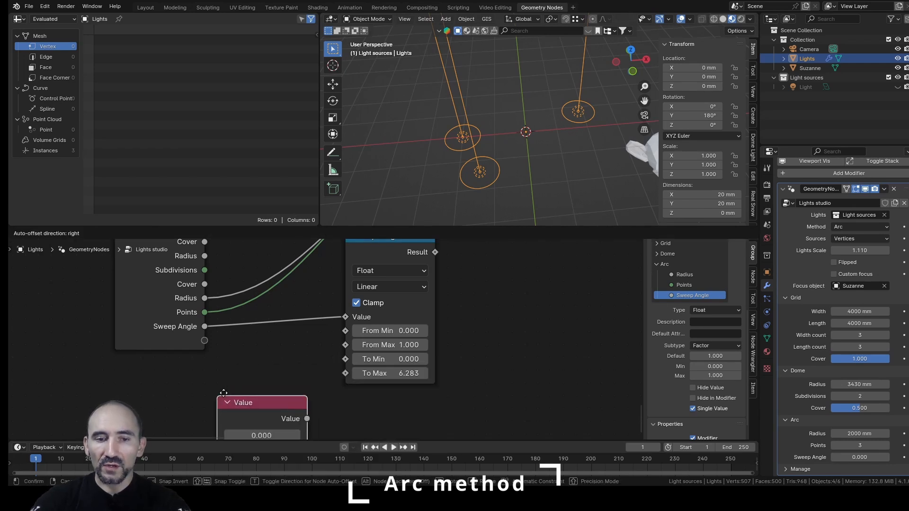
left_click(113, 366)
left_click(174, 409)
type("360")
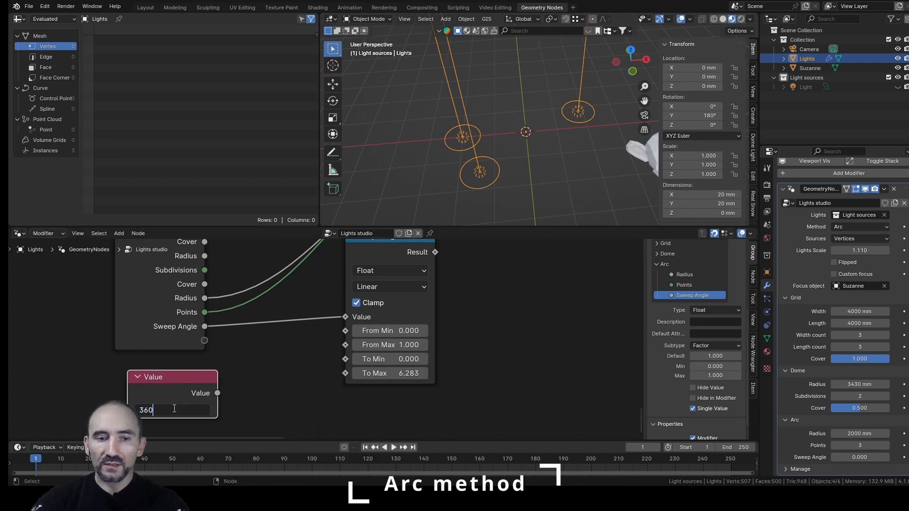
key("Return")
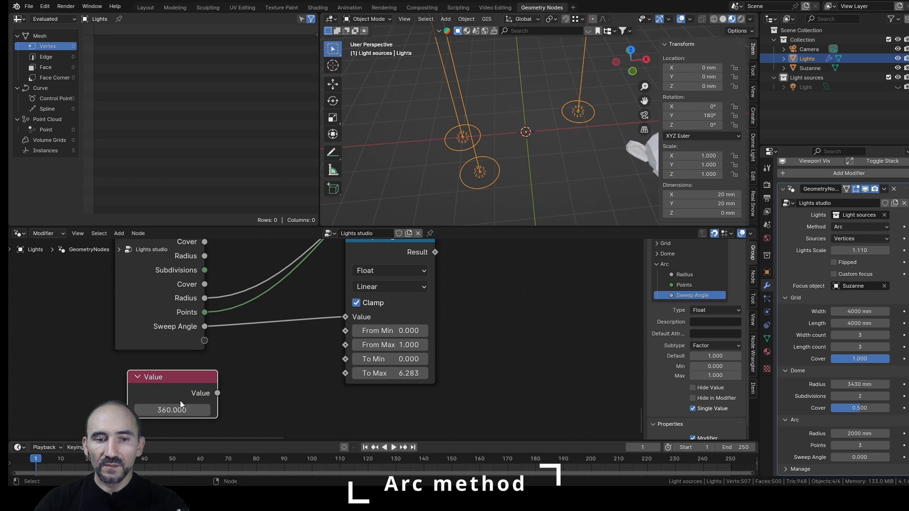
Convert the 360 value with a To Radians node and connect the result to the Map Range's To Max.
left_click_drag(183, 401, 196, 399)
left_click_drag(230, 394, 266, 395)
type("radians")
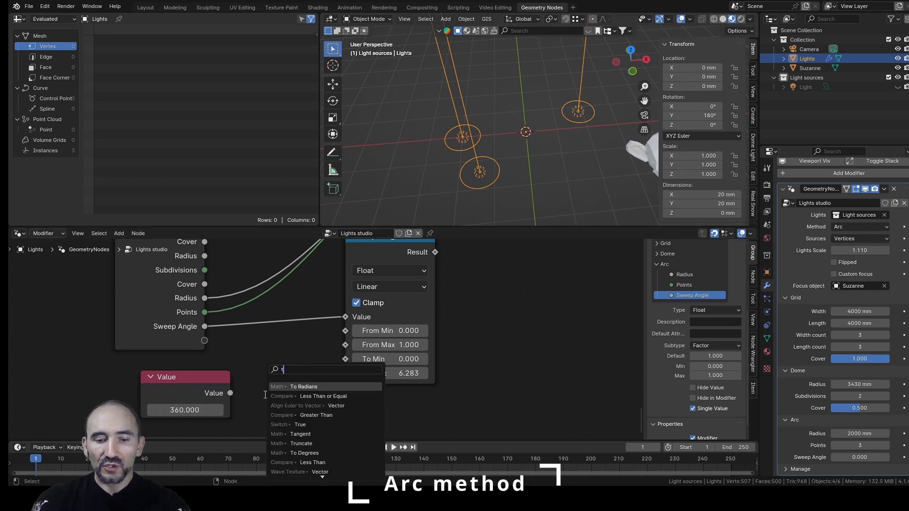
key("Return")
left_click(238, 356)
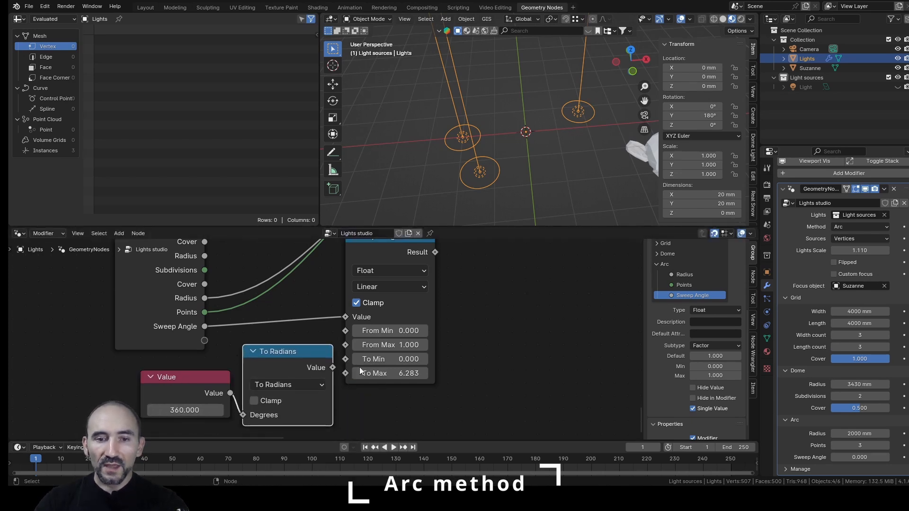
left_click_drag(333, 368, 345, 373)
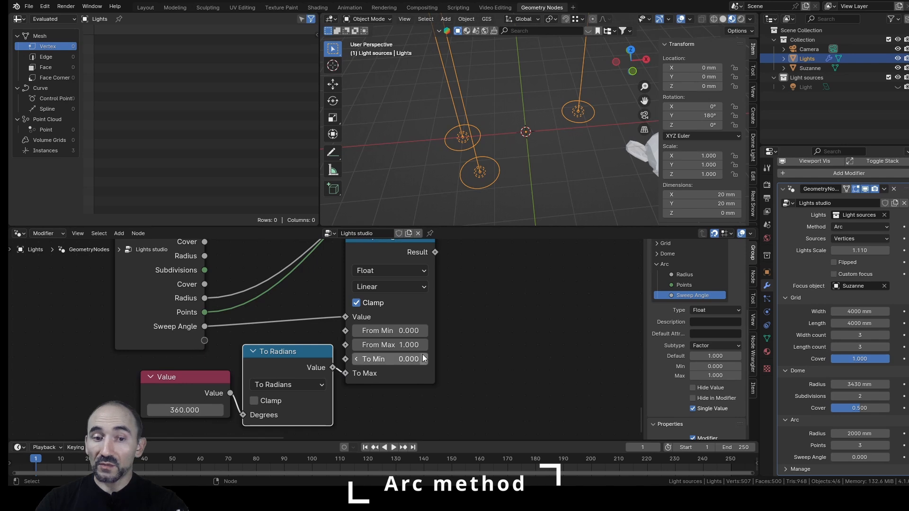
Collapse the To Radians node and line it up with the Value node beside the Map Range's To Max input.
key("h")
left_click_drag(283, 355, 283, 381)
left_click(282, 382)
left_click(168, 359)
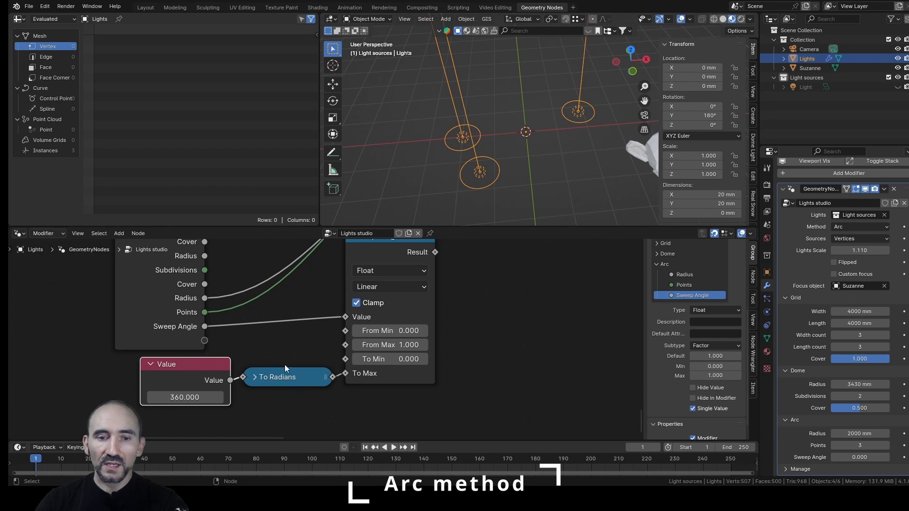
Connect the Map Range Result to the Arc node's Sweep Angle and save the file.
scroll(396, 356, "down", 4)
middle_click_drag(479, 315, 372, 396)
scroll(372, 396, "up", 2)
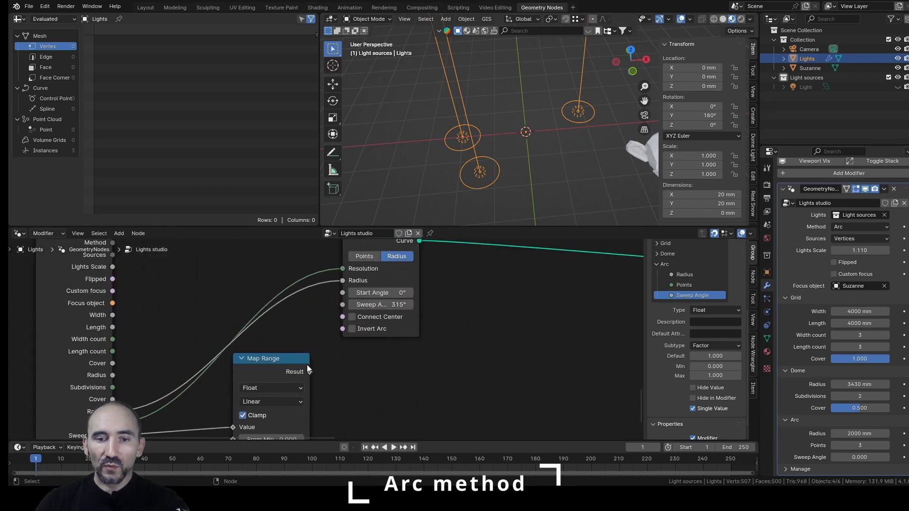
left_click_drag(307, 373, 342, 305)
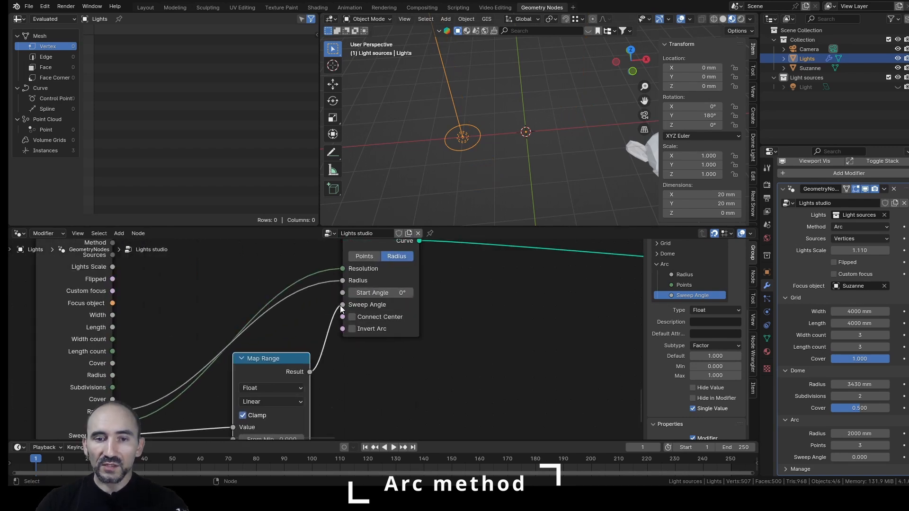
key("ctrl+s")
Test the Arc's Sweep Angle in the modifier at 1.000 and at 0.857.
left_click_drag(853, 459, 889, 459)
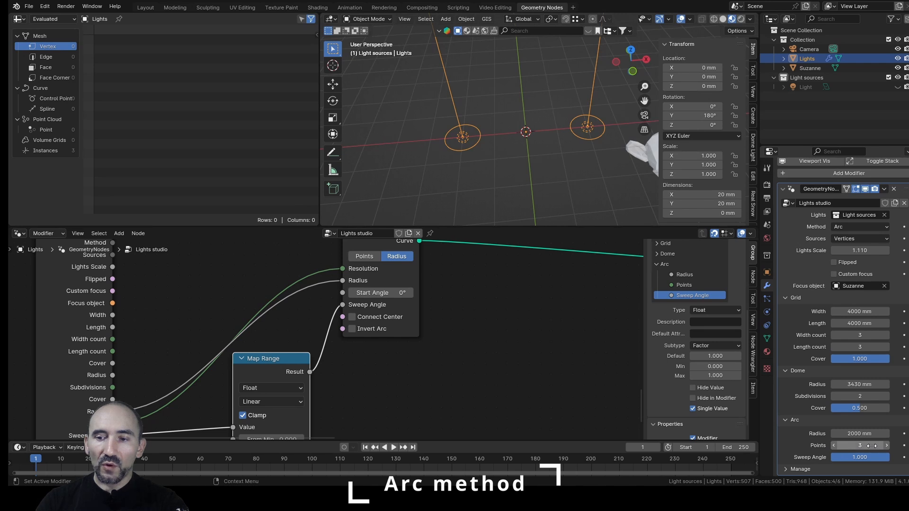
mouse_move(854, 458)
left_mouse_down()
mouse_move(827, 458)
mouse_move(850, 458)
mouse_move(842, 458)
left_mouse_up()
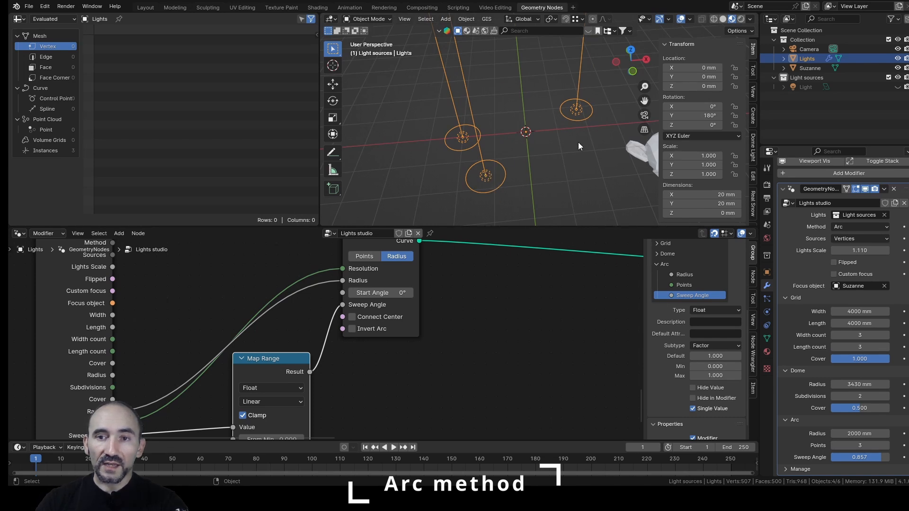
Preview the Arc node's curve on its own, set the Sweep Angle to 0.738, and save the file.
scroll(473, 308, "down", 2)
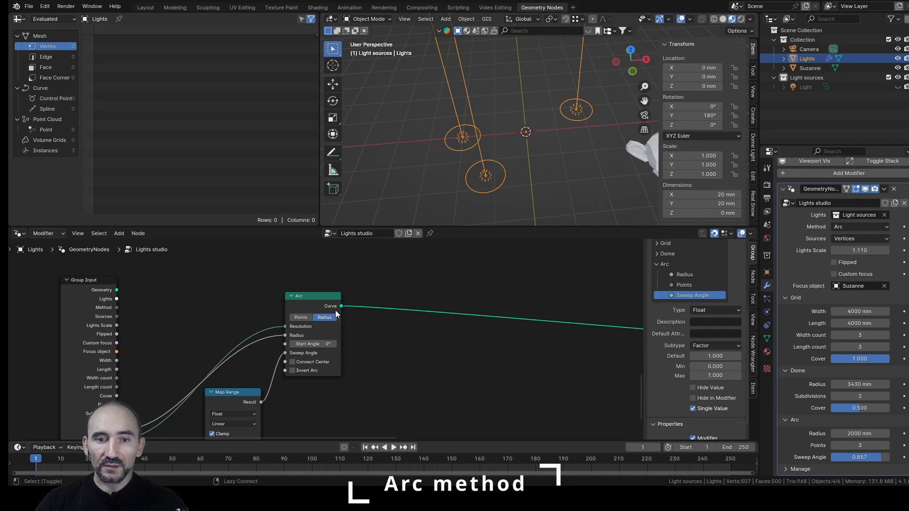
left_click(316, 296, "ctrl+shift")
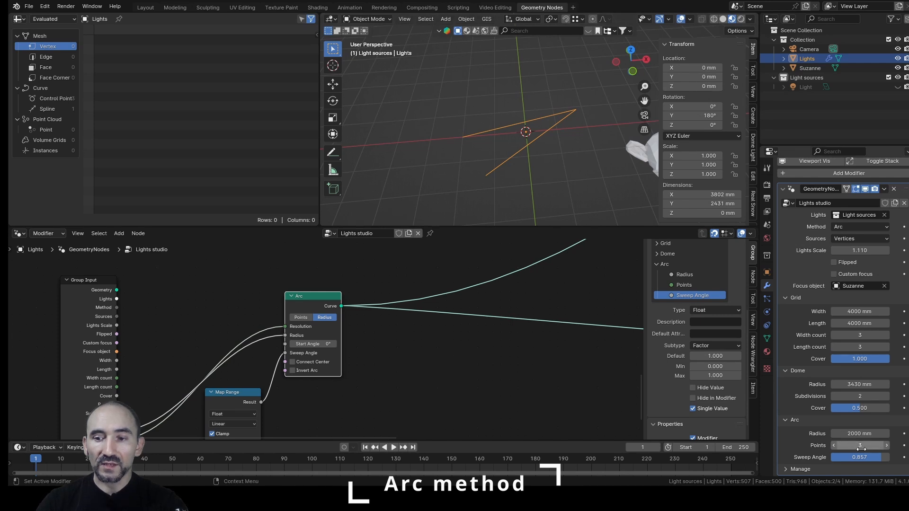
mouse_move(859, 456)
left_mouse_down()
mouse_move(837, 456)
mouse_move(890, 456)
mouse_move(875, 456)
left_mouse_up()
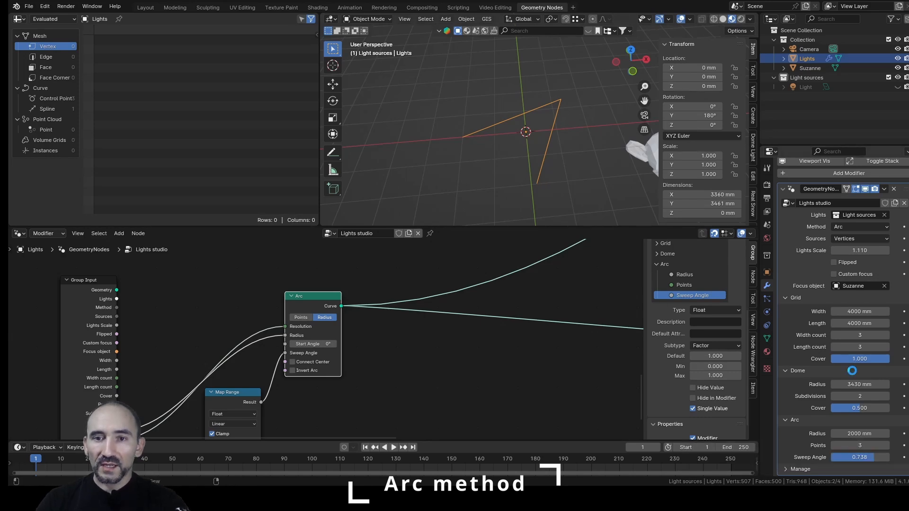
key("ctrl+s")
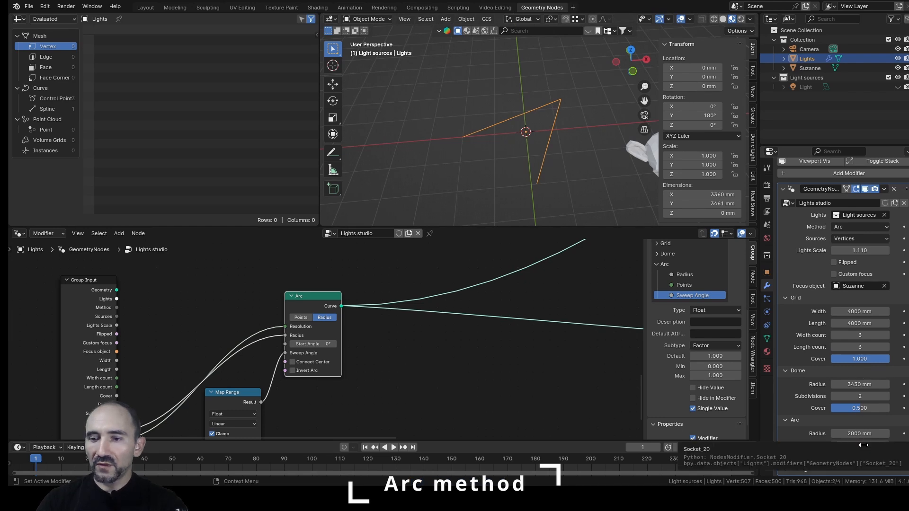
Set the Arc's Sweep Angle to 0.660 and view the curve from the top.
left_click_drag(859, 457, 830, 458)
middle_click_drag(592, 179, 511, 118)
scroll(507, 117, "up", 1)
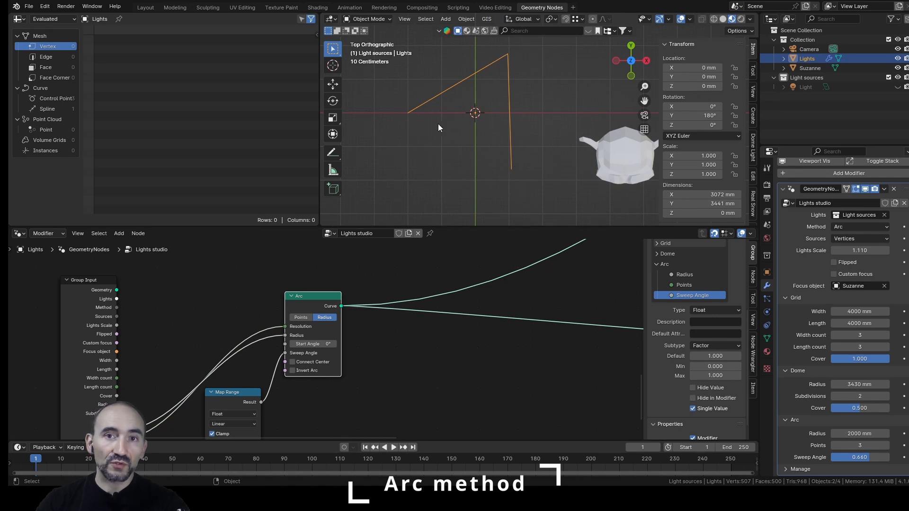
Set the Arc's Points to 4 and adjust its Sweep Angle to 0.750 in the modifier.
left_click(860, 445)
type("4")
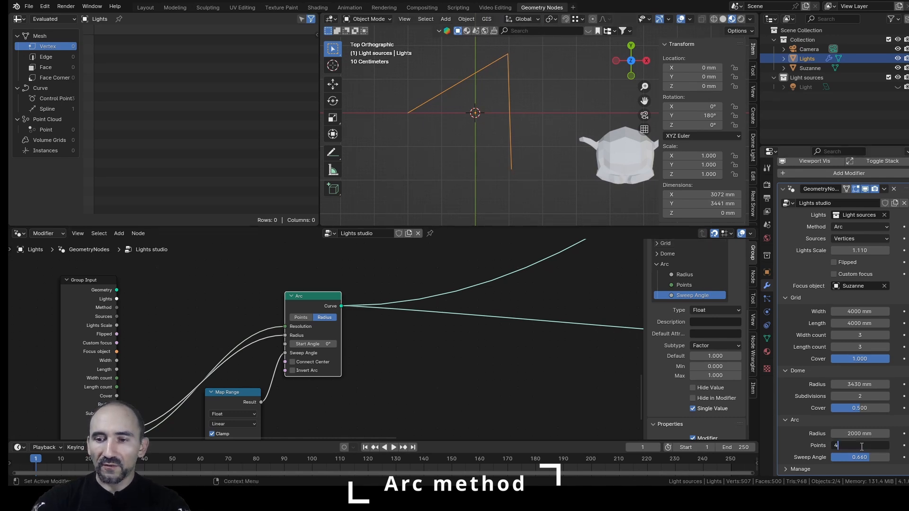
key("Return")
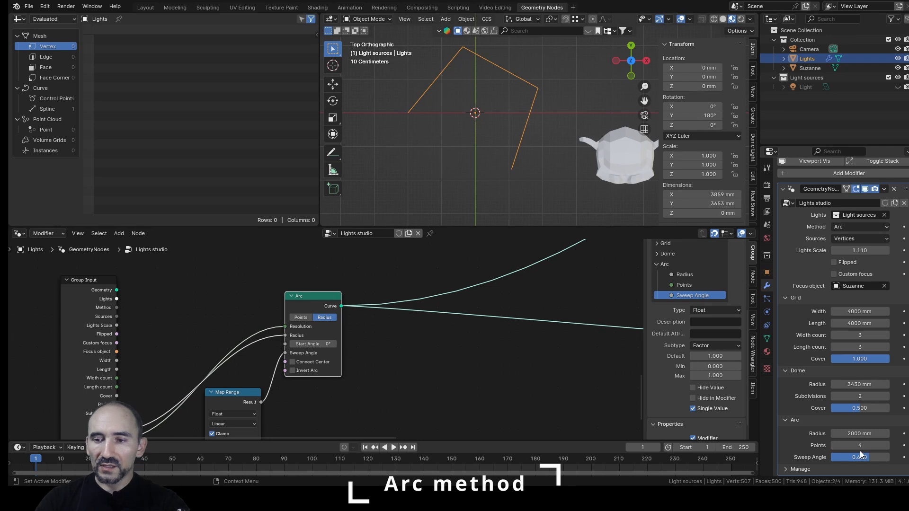
left_click_drag(861, 457, 867, 456)
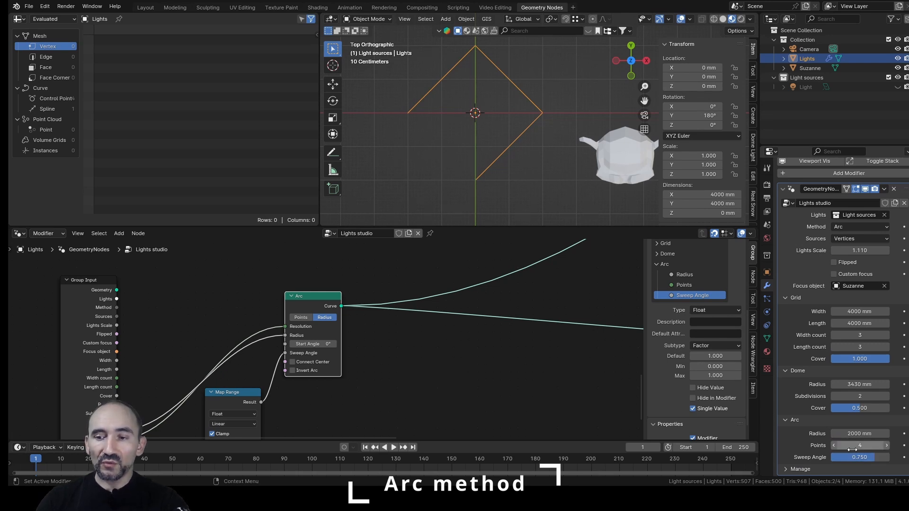
Set the Arc's Points to 3 and its Sweep Angle to 2/3 in the modifier.
left_click(834, 445)
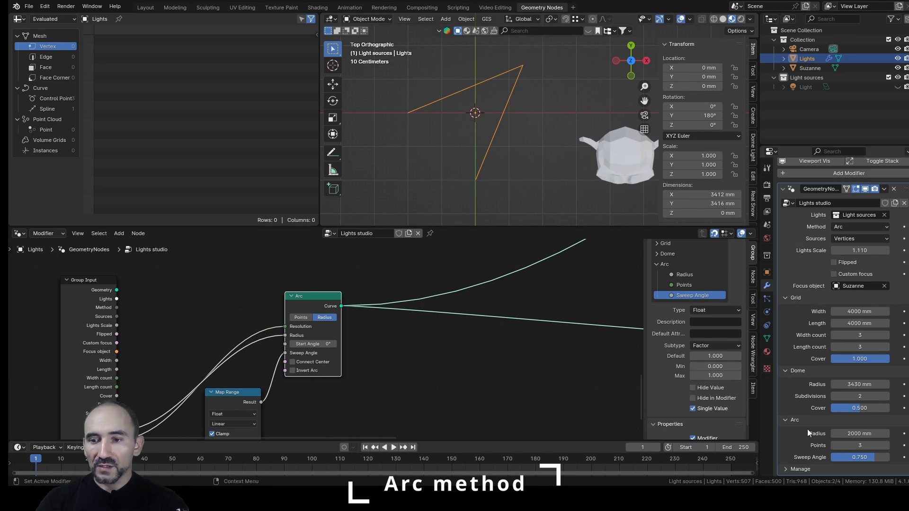
left_click(861, 459)
type("2/3")
key("Return")
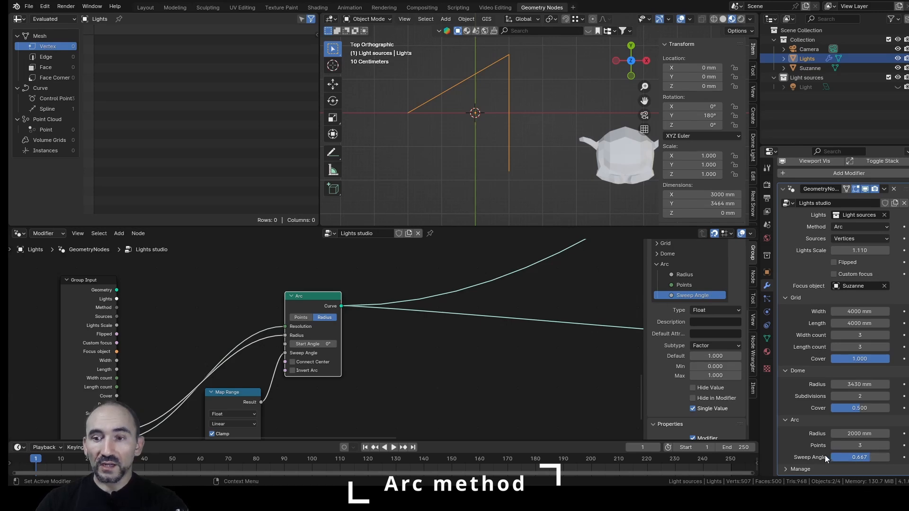
Set the Arc's Points to 4 and its Sweep Angle to 3/4 in the modifier.
left_click(887, 445)
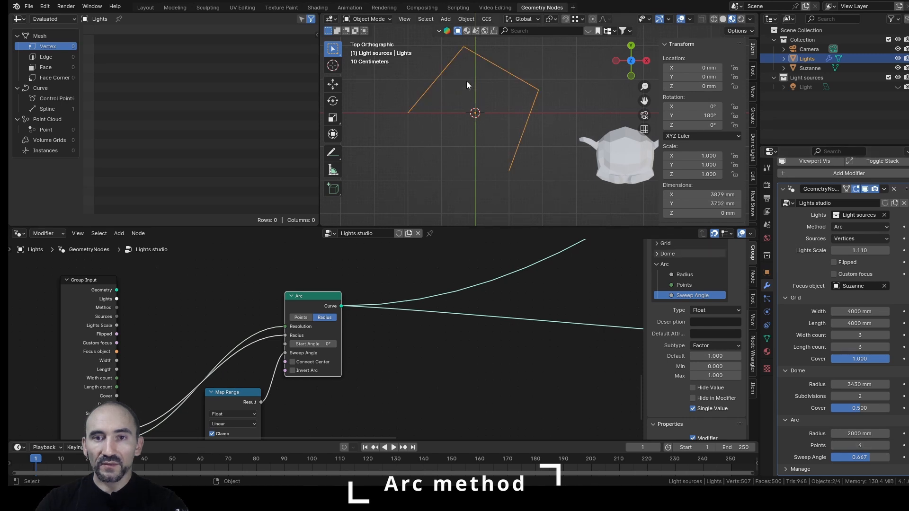
left_click(860, 457)
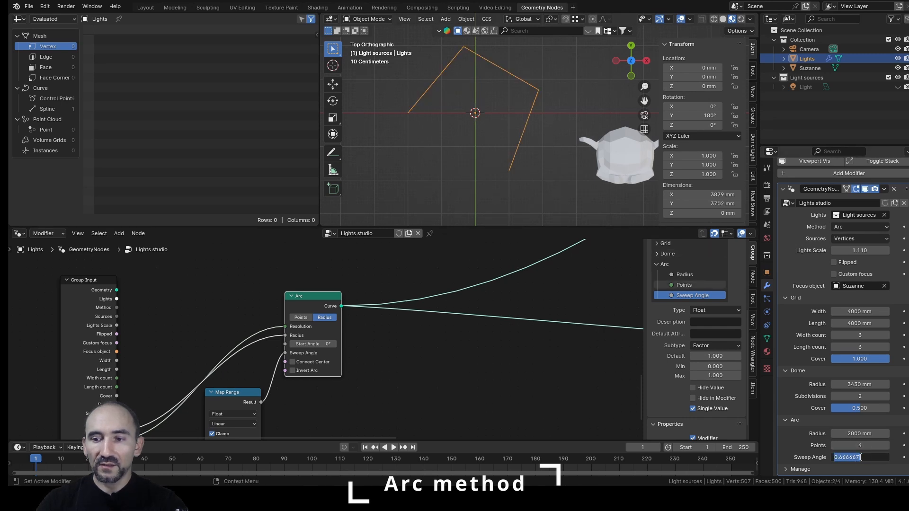
type("3/4")
key("Return")
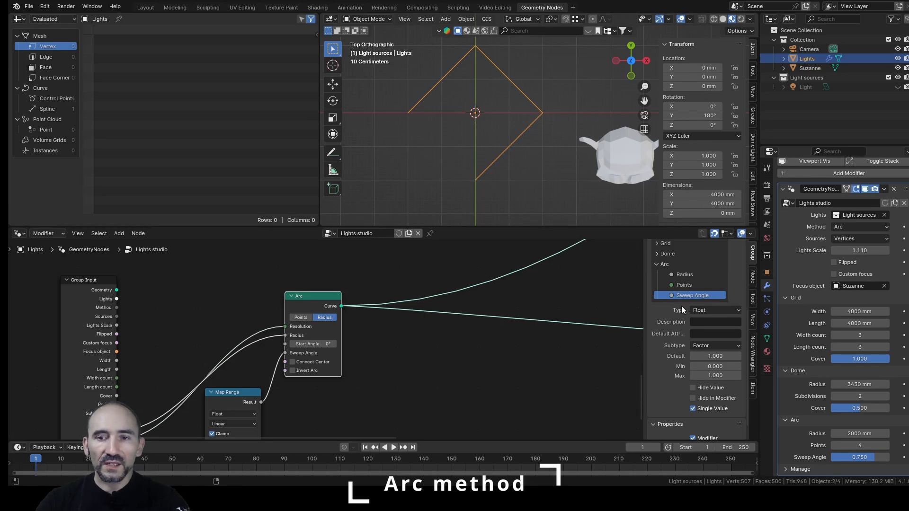
scroll(682, 308, "up", 4)
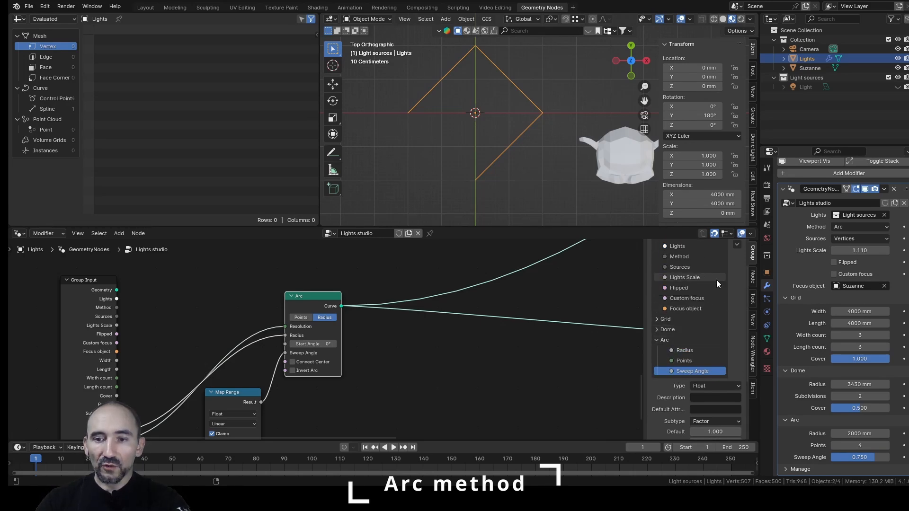
Add a new group input after Focus object and name it Auto distribution.
scroll(701, 318, "up", 2)
left_click(685, 347)
left_click(737, 260)
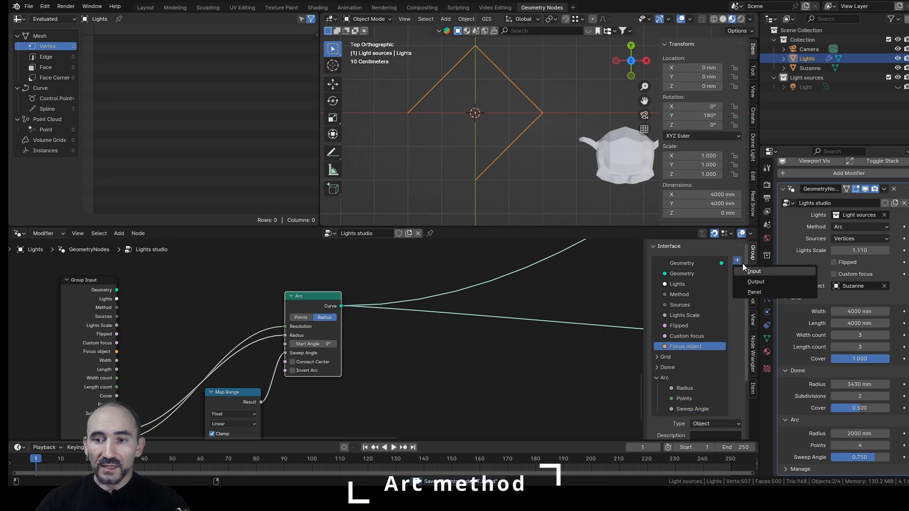
left_click(746, 269)
double_click(678, 358)
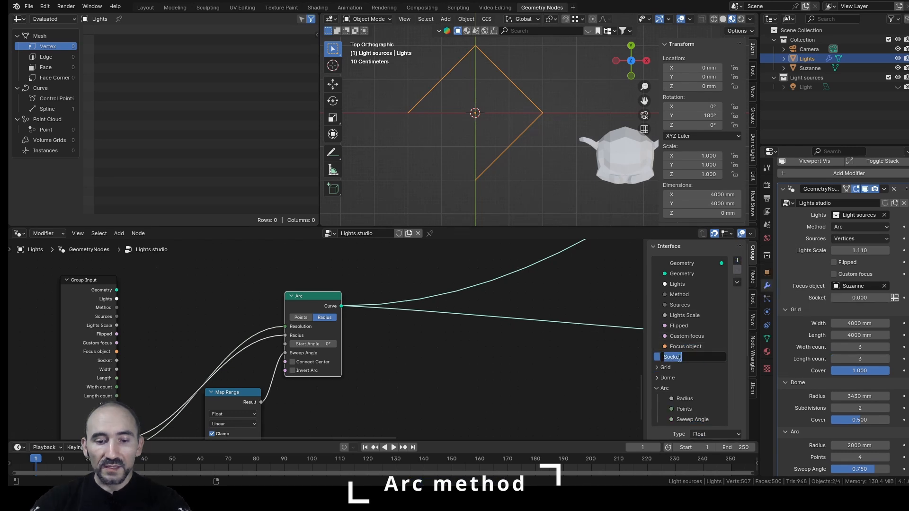
type("Auto distrib")
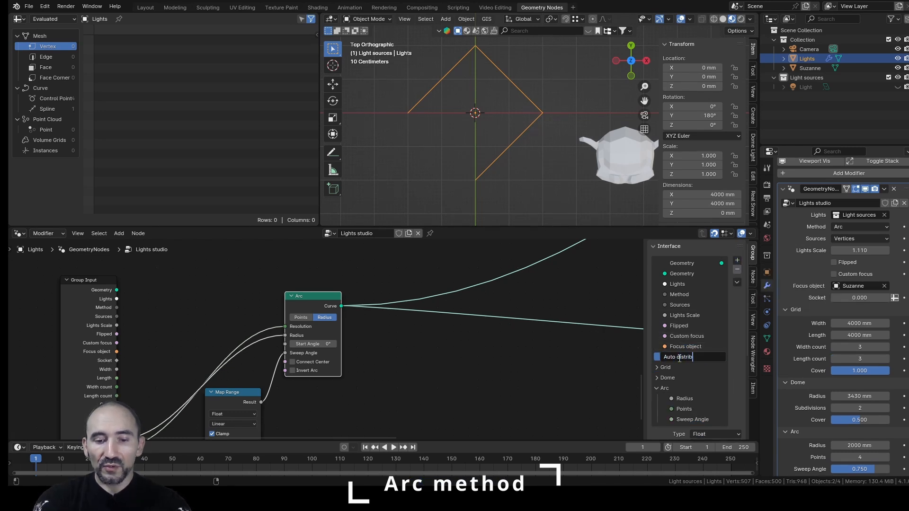
type("ution")
key("Return")
Place the Auto distribution input above Sweep Angle in the Arc panel and make it a single-value Boolean.
scroll(678, 358, "down", 4)
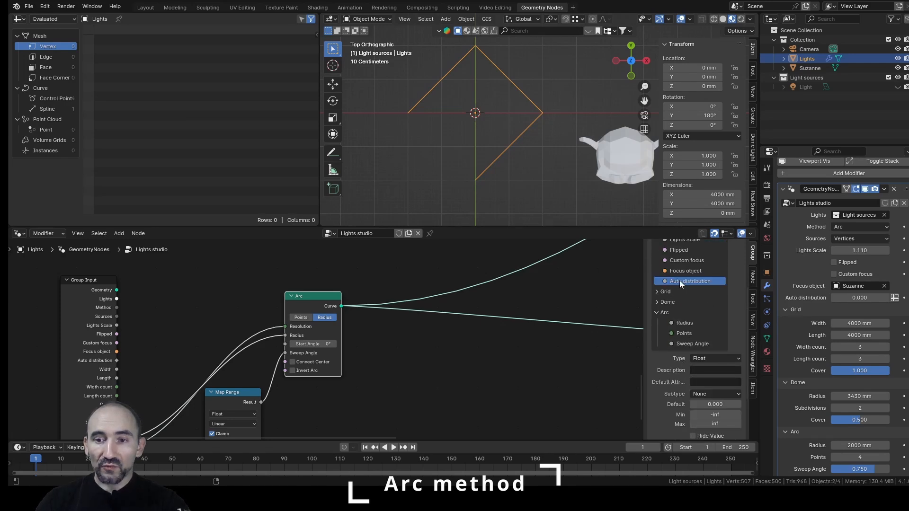
left_click_drag(680, 280, 675, 328)
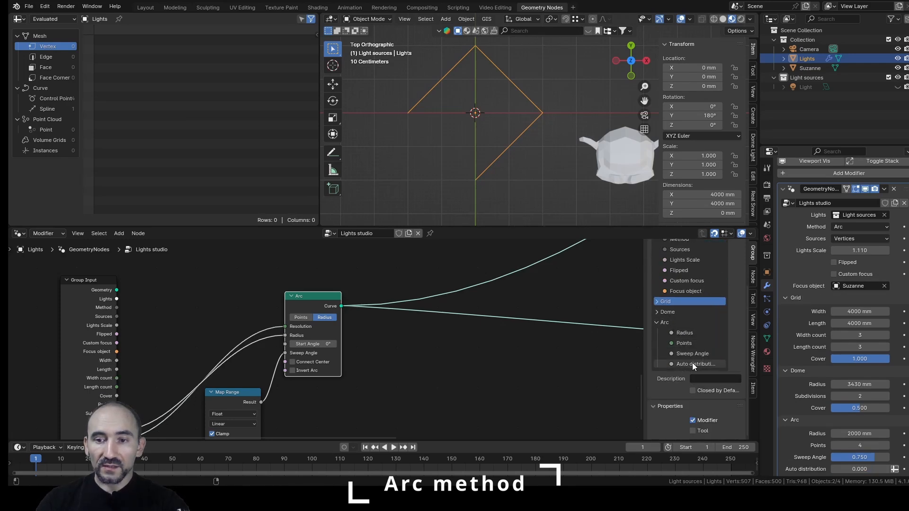
left_click_drag(693, 364, 694, 351)
left_click(704, 379)
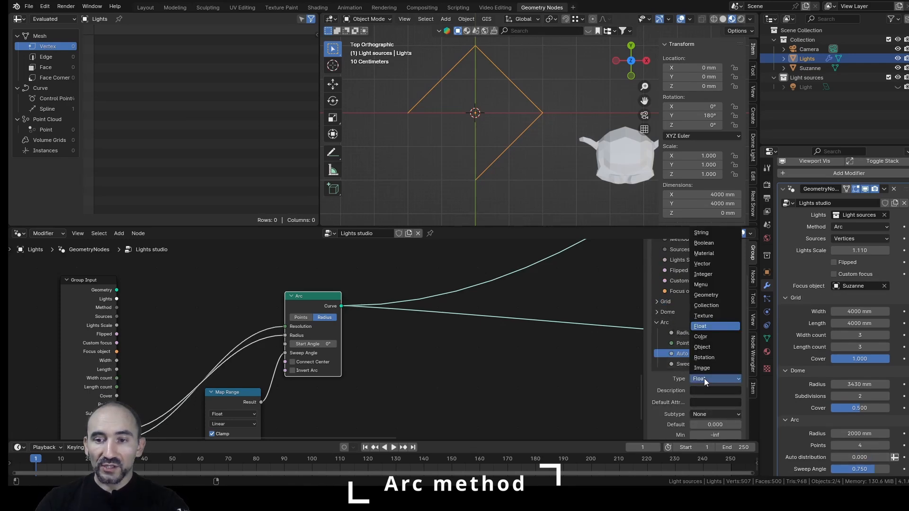
left_click(713, 243)
scroll(844, 349, "down", 1)
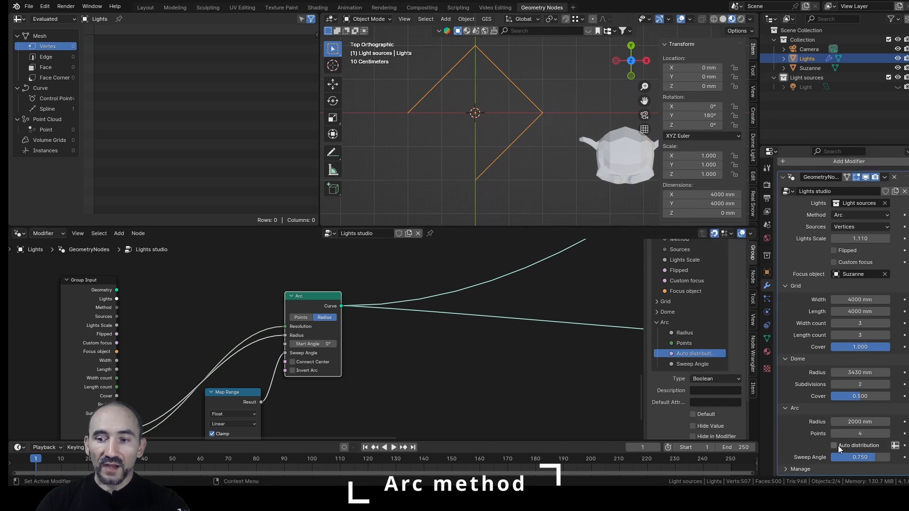
scroll(697, 413, "down", 3)
left_click(701, 390)
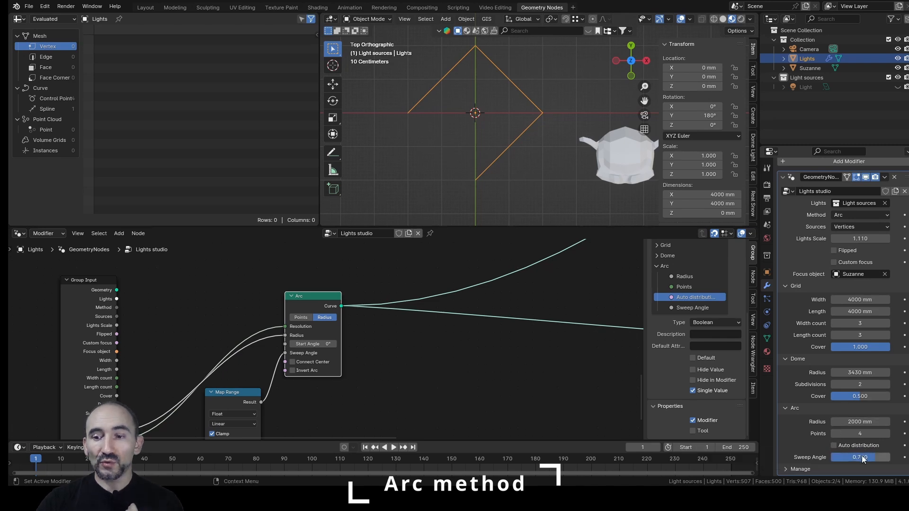
Set the Arc's Sweep Angle to 0.427 in the modifier and save the file.
mouse_move(863, 459)
left_mouse_down()
mouse_move(839, 460)
mouse_move(859, 456)
left_mouse_up()
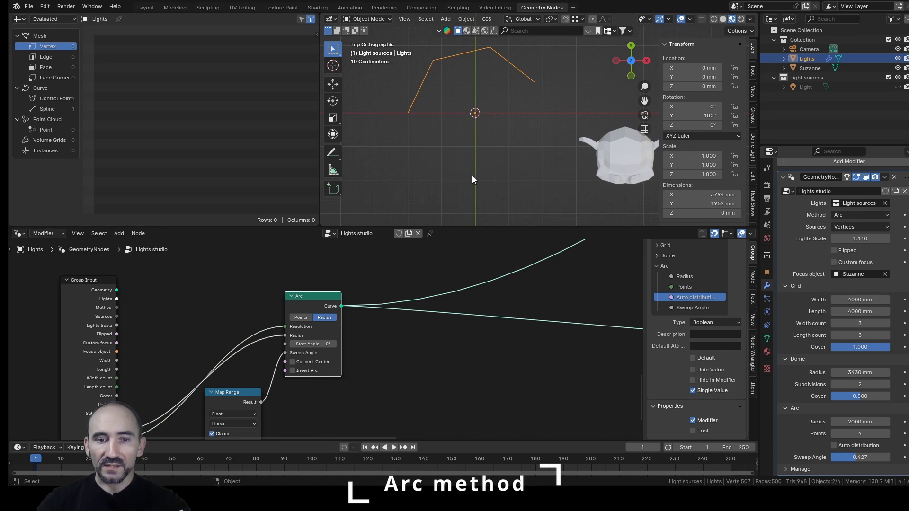
middle_click_drag(192, 397, 336, 312)
left_click_drag(229, 304, 185, 252)
key("ctrl+s")
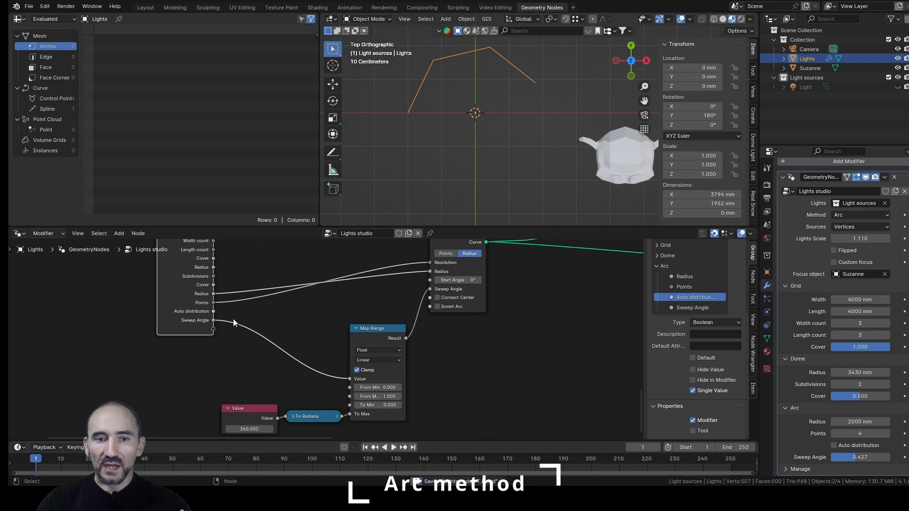
Add a Float Switch controlled by Auto distribution, with Sweep Angle feeding False and its output feeding the Map Range Value.
left_click_drag(194, 286, 252, 317)
type("switch")
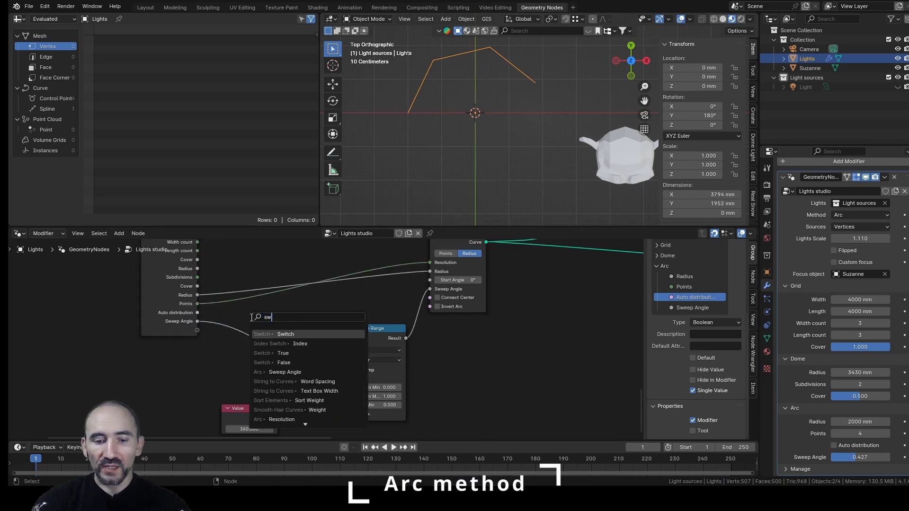
key("Return")
left_click(303, 325)
left_click(306, 344)
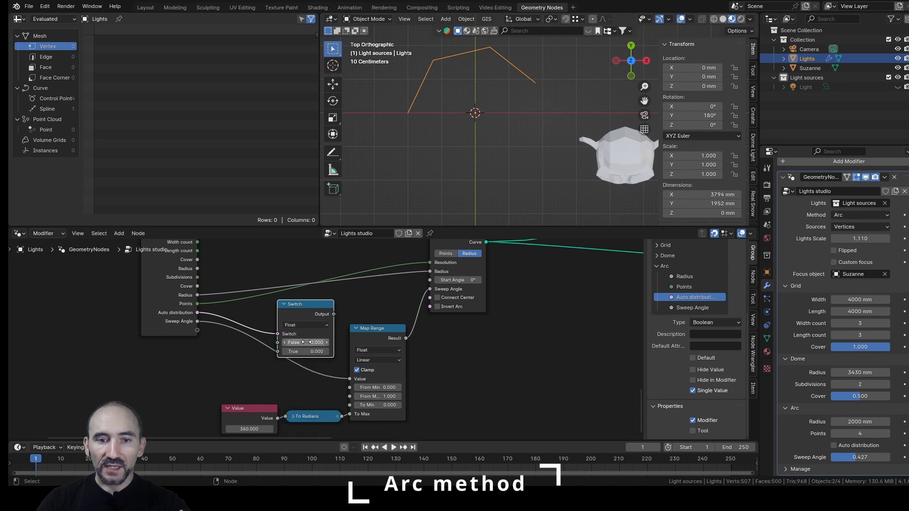
key("g")
left_click(306, 310)
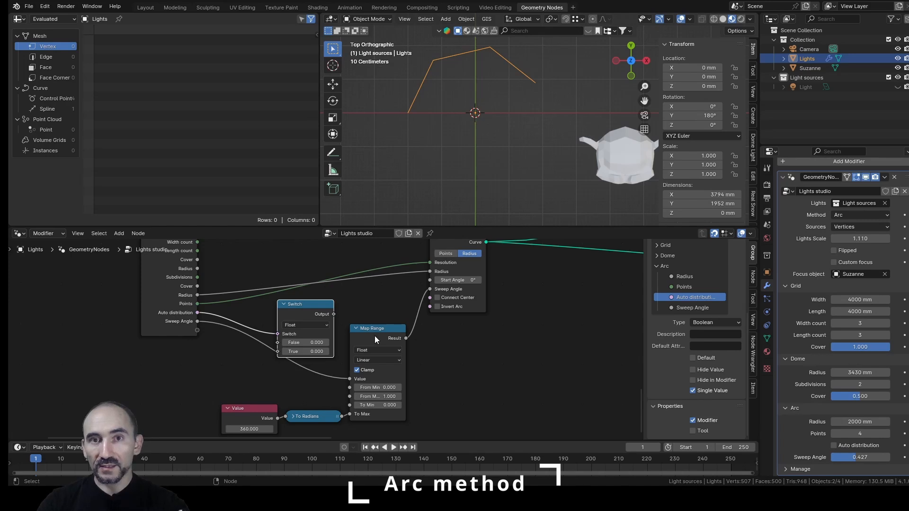
left_click_drag(333, 314, 349, 379)
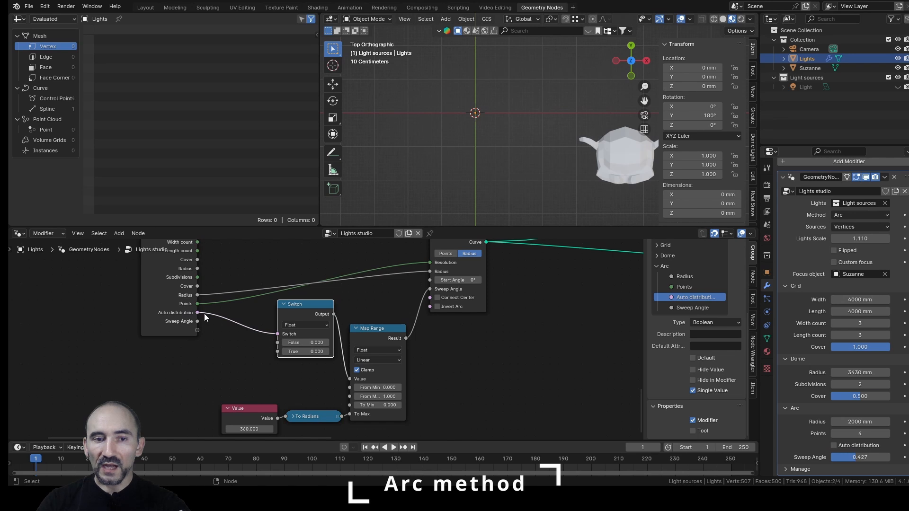
left_click_drag(198, 322, 271, 343)
Set the Arc's Points to 8 and its Sweep Angle to 0.5 in the modifier.
mouse_move(858, 457)
left_mouse_down()
mouse_move(874, 457)
mouse_move(854, 457)
left_mouse_up()
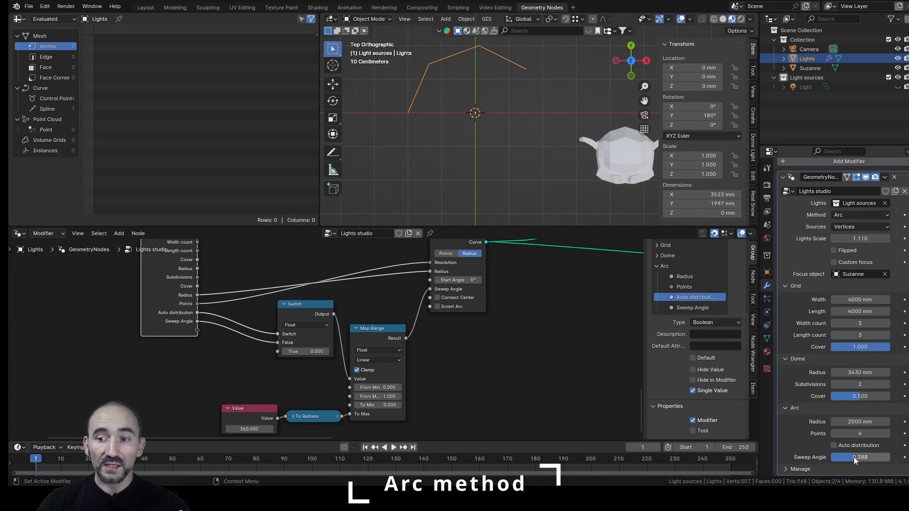
double_click(854, 433)
type("8")
key("Return")
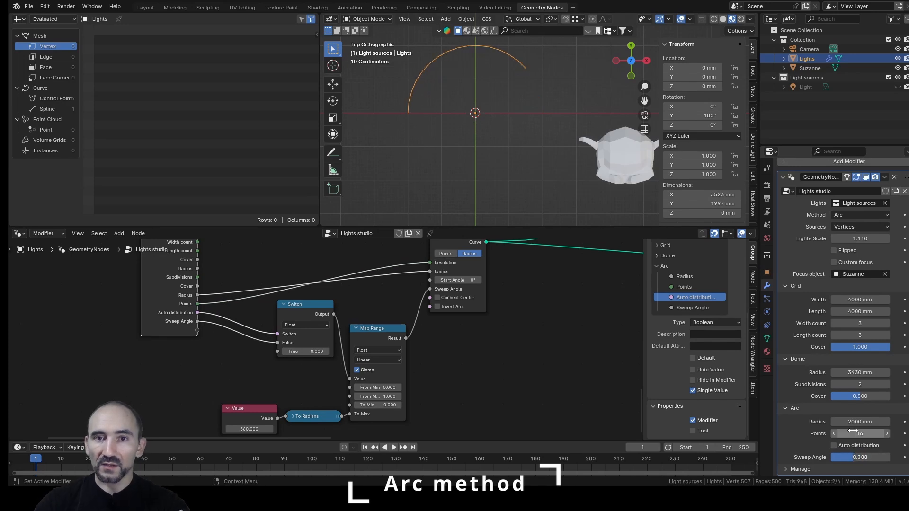
left_click_drag(869, 463, 879, 457)
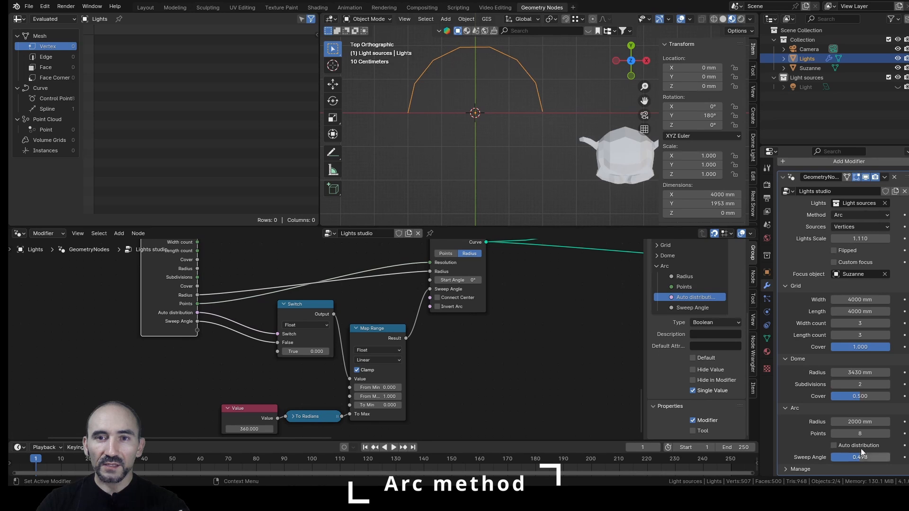
left_click(854, 454)
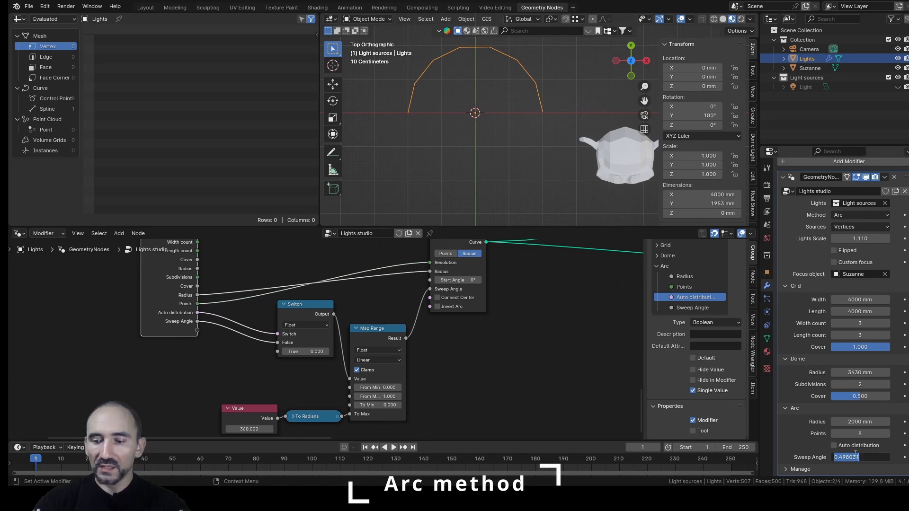
type("0.5")
key("Return")
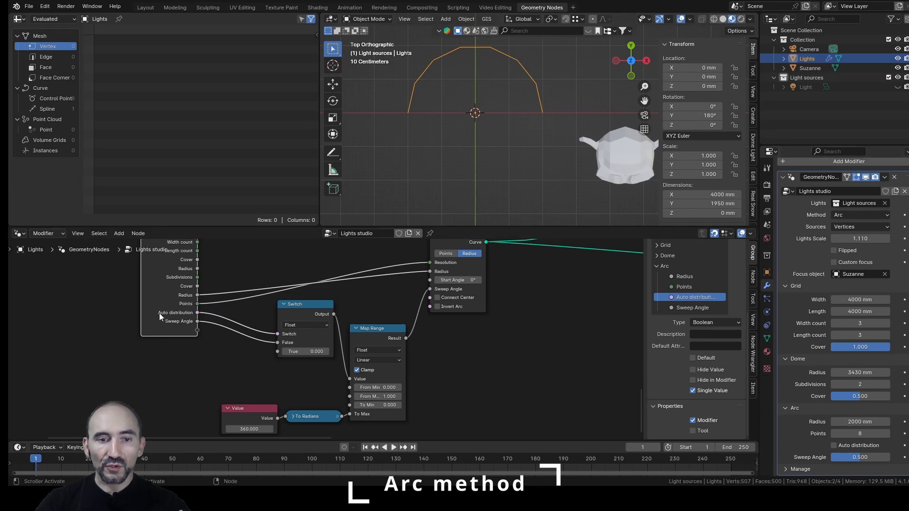
Add a Subtract math node fed by the Group Input's Points output.
middle_click_drag(230, 332, 191, 305)
left_click_drag(208, 311, 219, 356)
type("subtr")
key("Return")
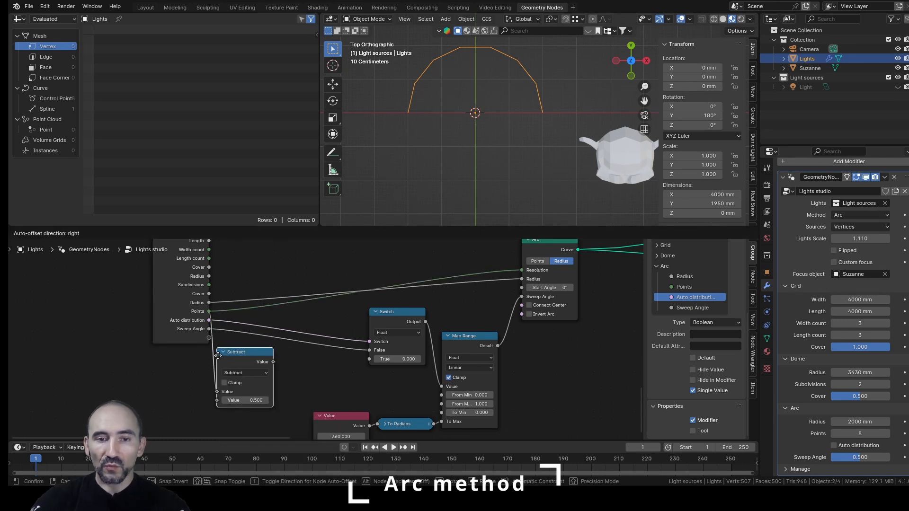
left_click(226, 356)
Set the Arc's Points to 3 in the modifier and the Subtract node's second value to 1.
left_click(860, 434)
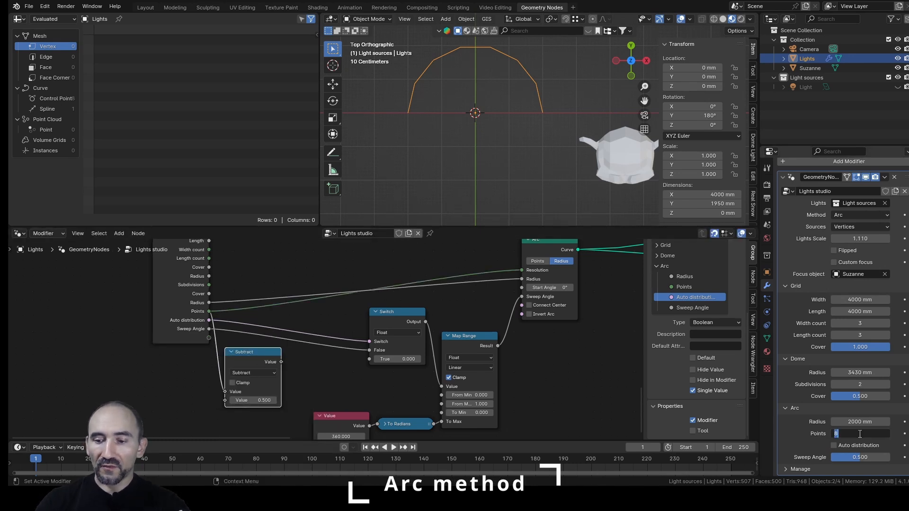
type("3")
key("Return")
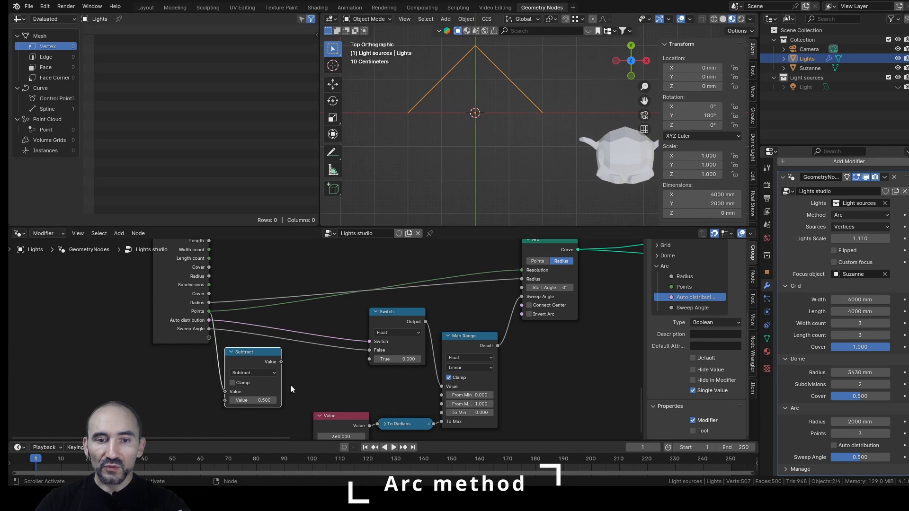
left_click(256, 398)
type("1")
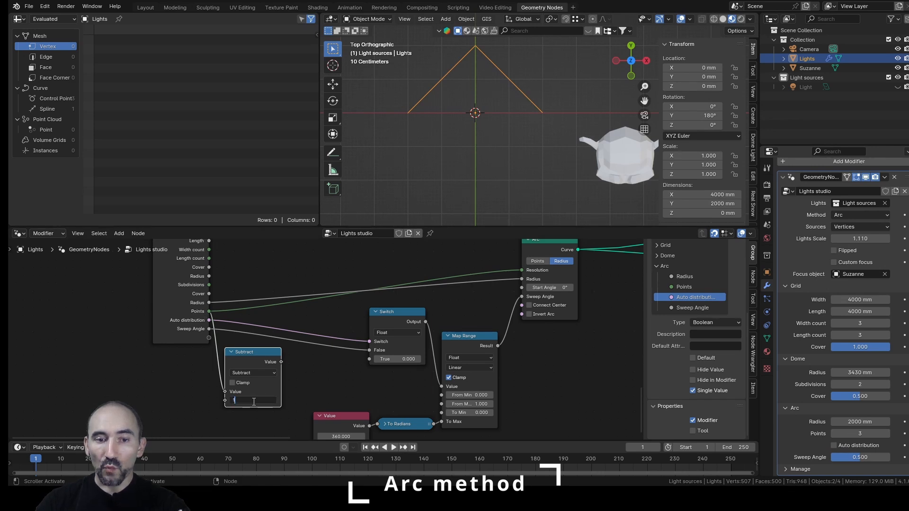
key("Return")
Add a Divide node that divides the Subtract result by Points, and connect it to the Switch's True input.
type("divi")
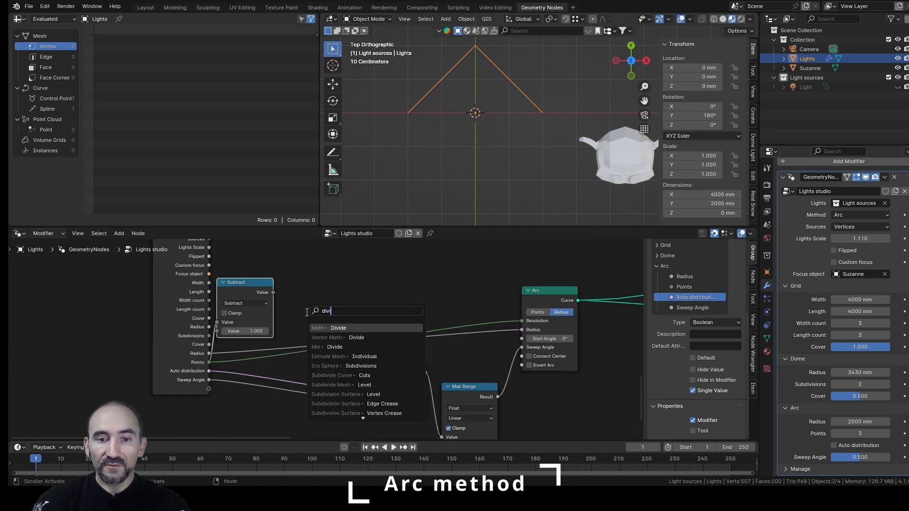
key("Return")
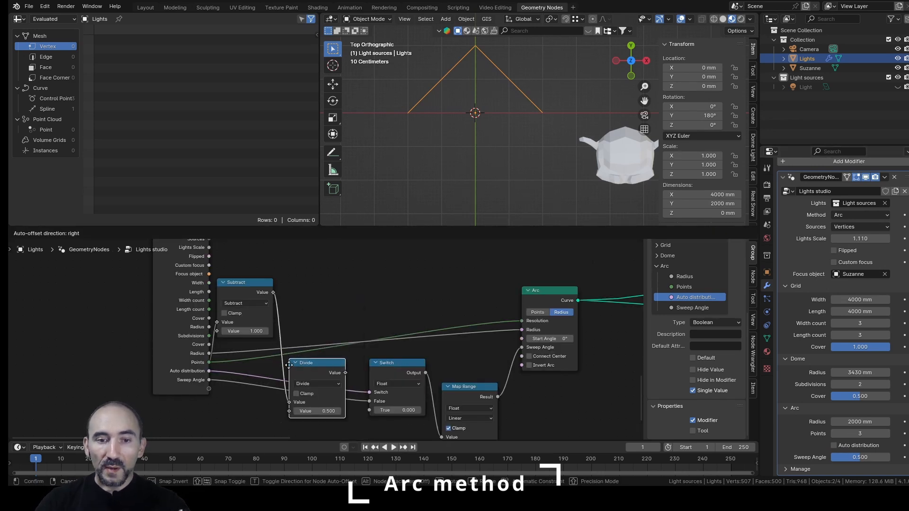
left_click(290, 359)
left_click_drag(211, 361, 290, 403)
left_click_drag(346, 365, 366, 409)
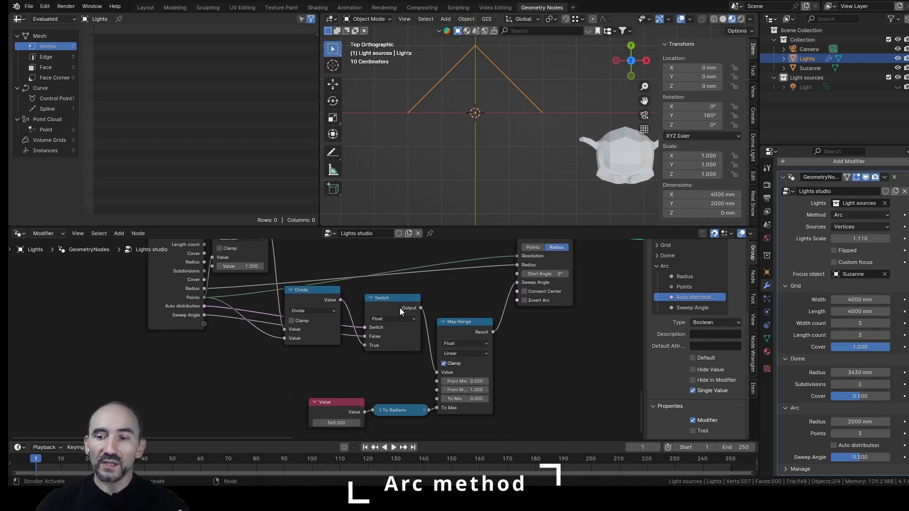
Enable Auto distribution in the modifier and raise the Arc's Points to 8.
left_click(851, 448)
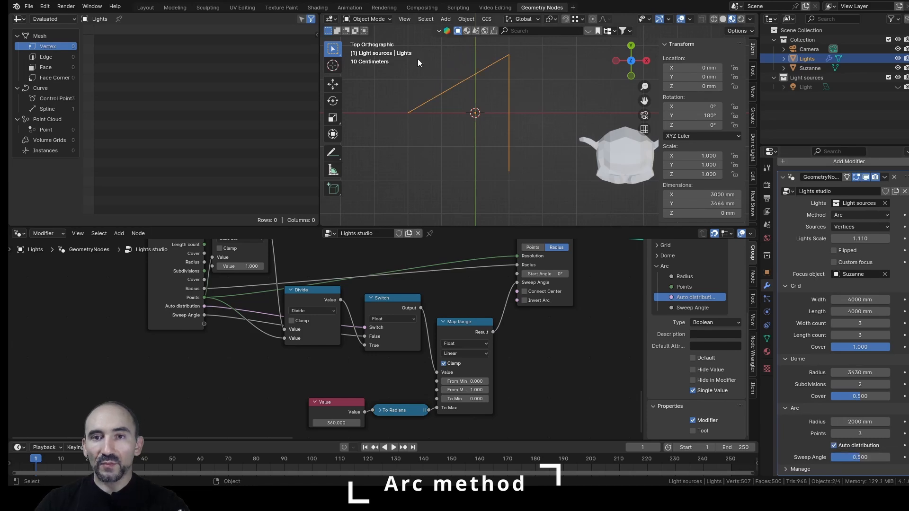
key("ctrl+s")
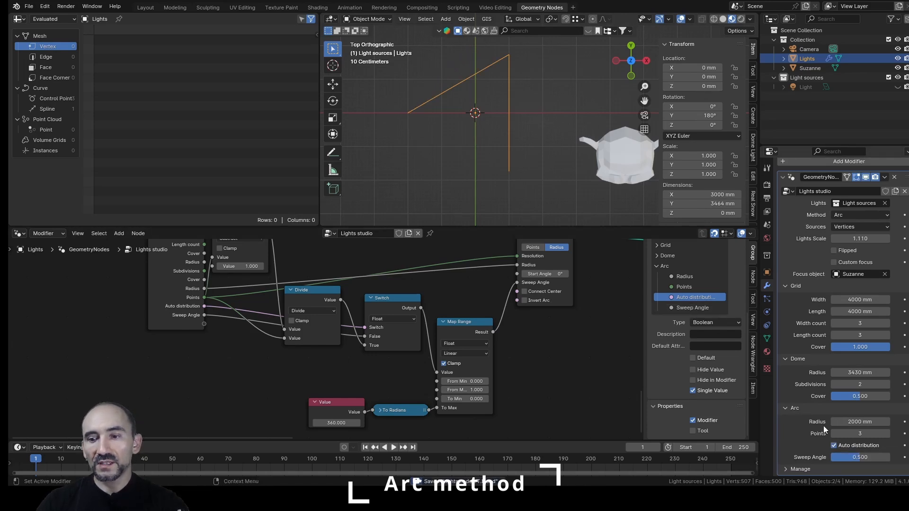
left_click(888, 434)
left_click(888, 434)
left_click(888, 434)
left_click(888, 434)
left_click(888, 433)
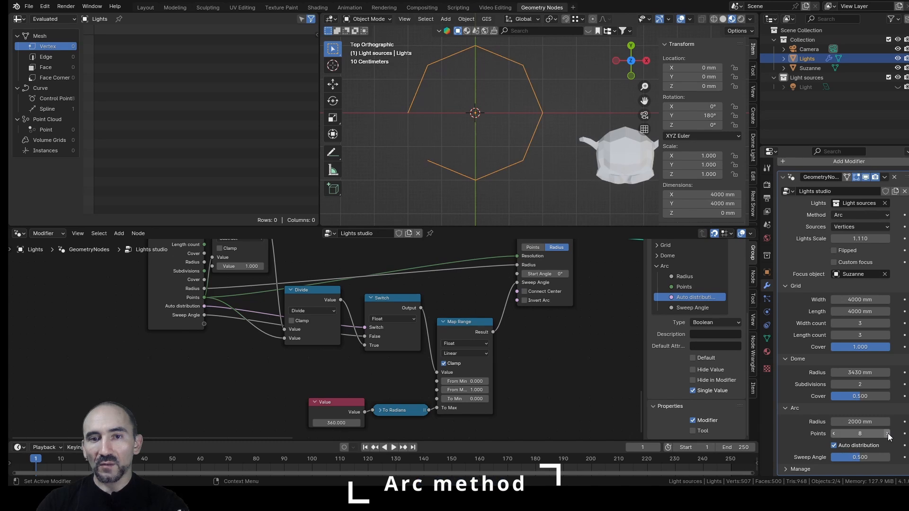
left_click(888, 433)
left_click(888, 433)
left_click(888, 434)
left_click(888, 434)
left_click(888, 434)
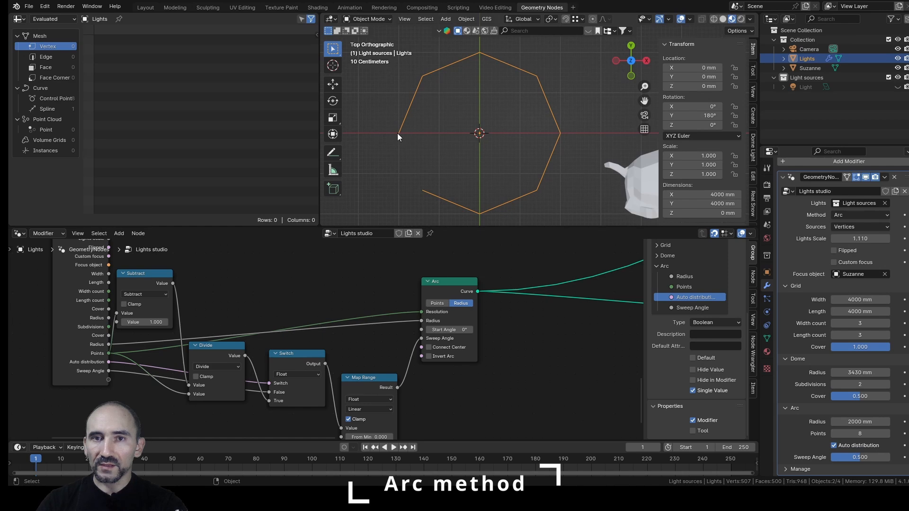
Connect the Menu Switch output back to the Group Output's Geometry so the light instances are displayed.
scroll(535, 327, "down", 6)
middle_click_drag(555, 311, 237, 358)
scroll(403, 327, "down", 3)
middle_click_drag(439, 312, 343, 340)
scroll(343, 340, "up", 5)
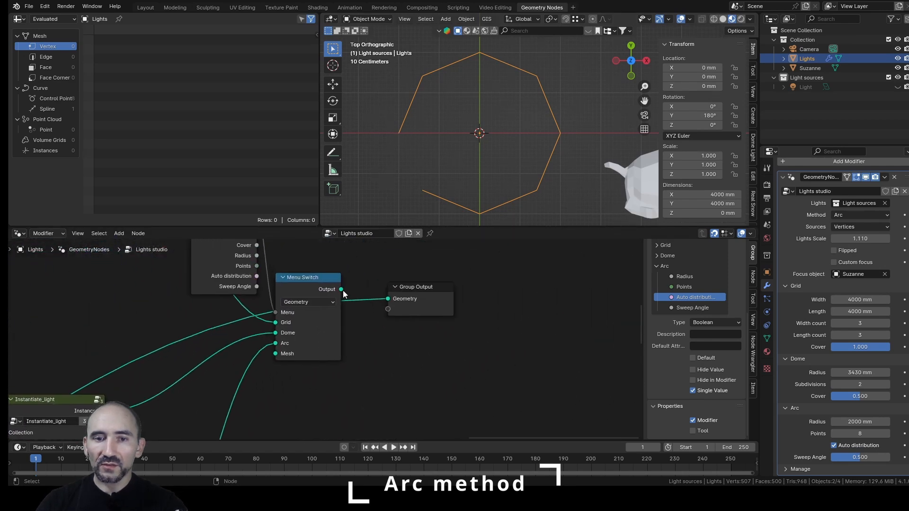
left_click_drag(343, 290, 341, 289)
Insert a Store Named Attribute node on the link after the Arc's Curve output and set its data type to Vector.
scroll(351, 342, "down", 7)
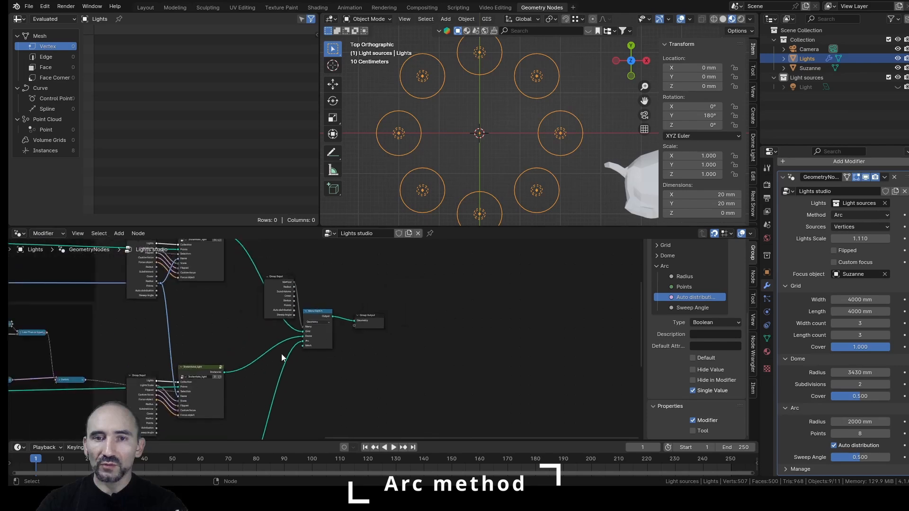
middle_click_drag(189, 398, 379, 264)
scroll(333, 294, "up", 5)
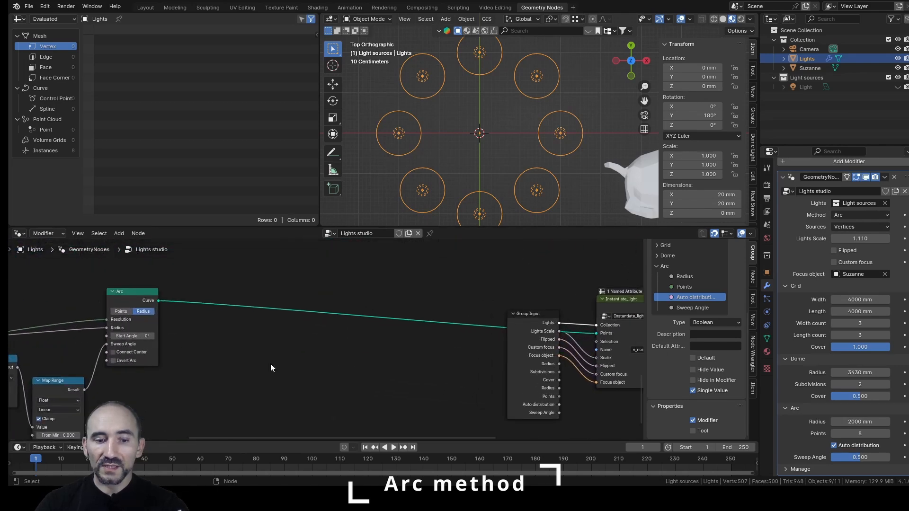
key("F3")
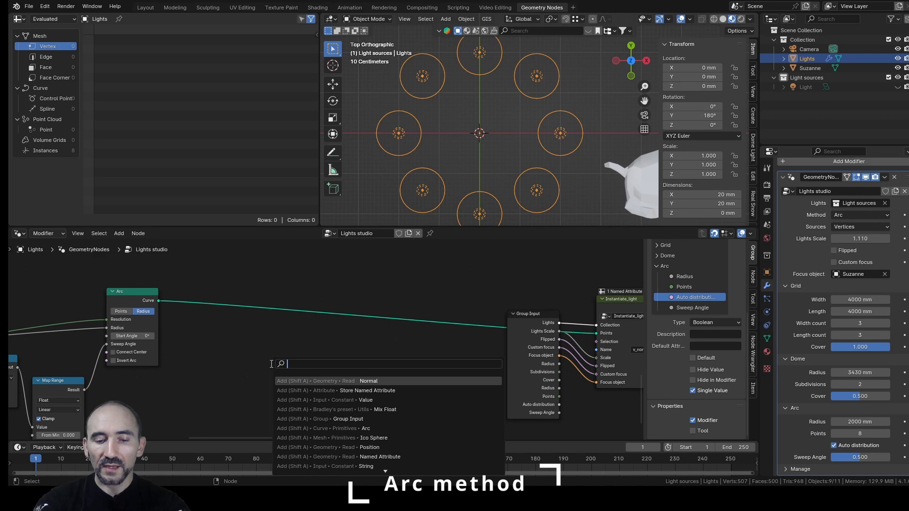
type("storna")
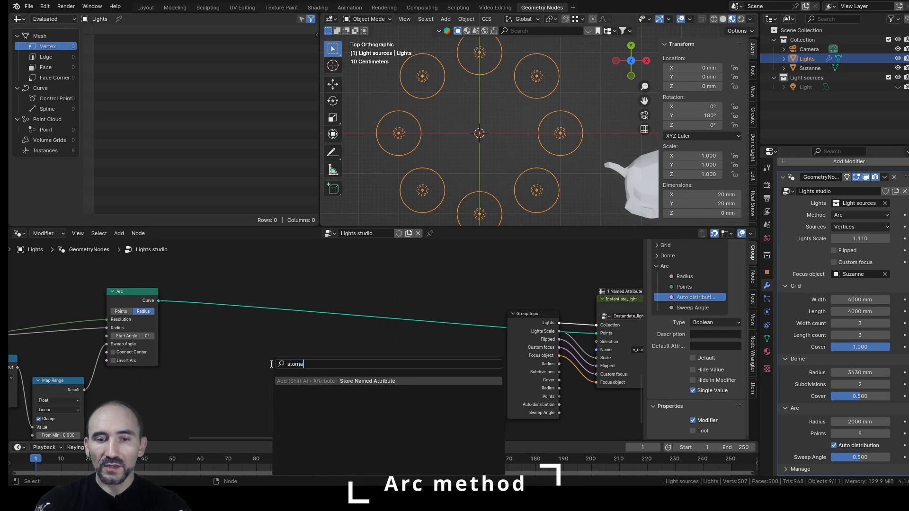
key("Return")
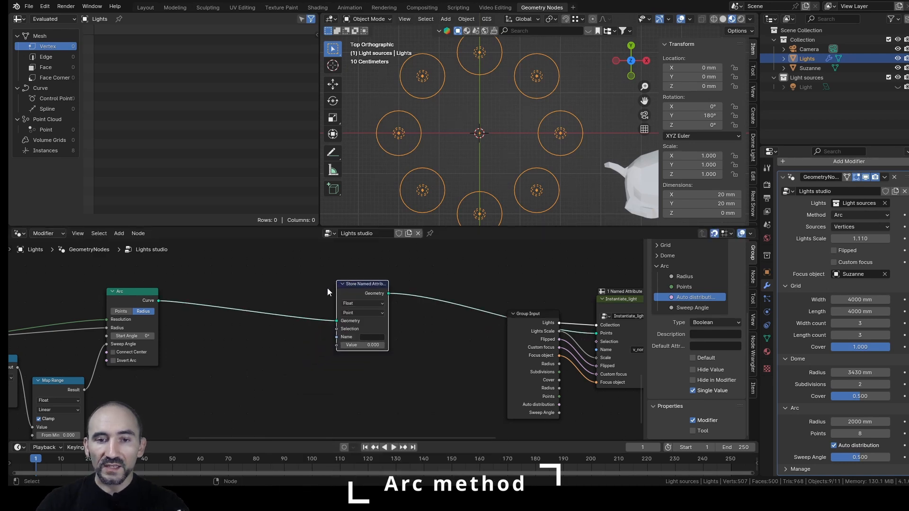
left_click(328, 293)
scroll(319, 325, "up", 2)
left_click(362, 294)
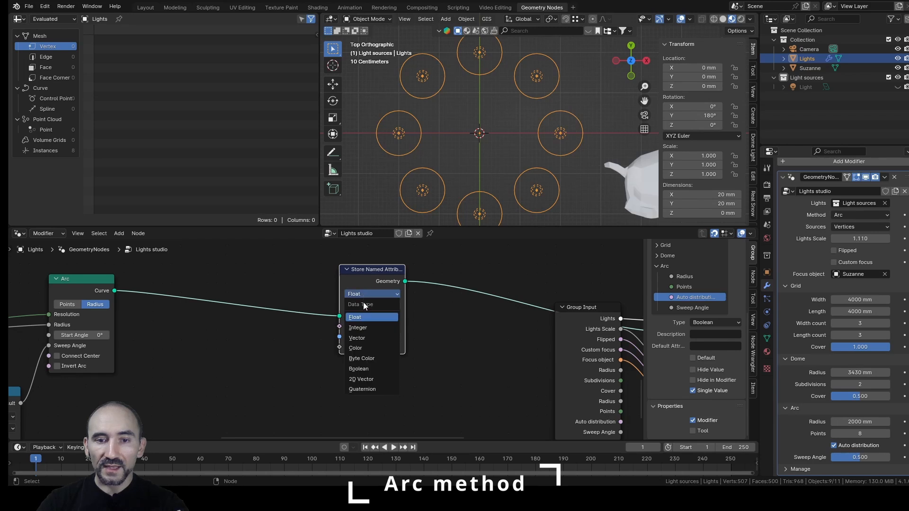
left_click(369, 338)
Add a Normal node and connect it to the Store Named Attribute node's Value input.
key("shift+a")
type("normal")
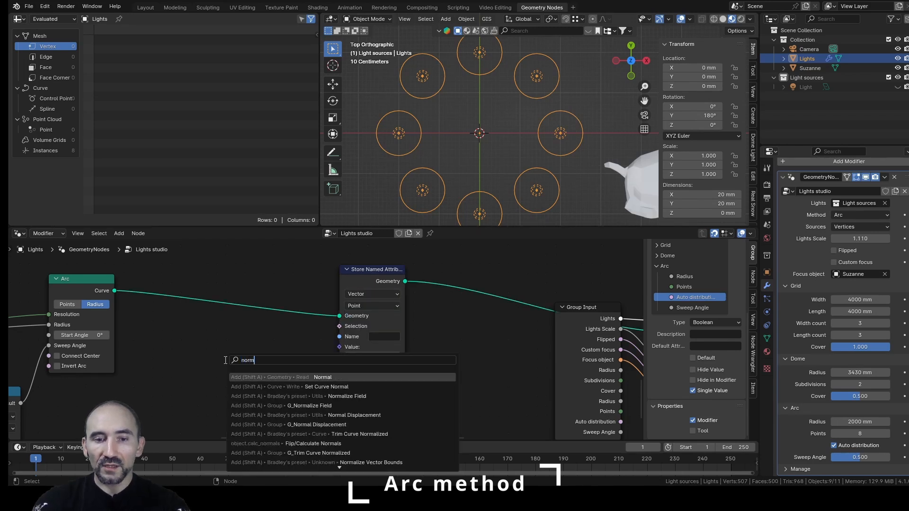
key("Return")
left_click(253, 352)
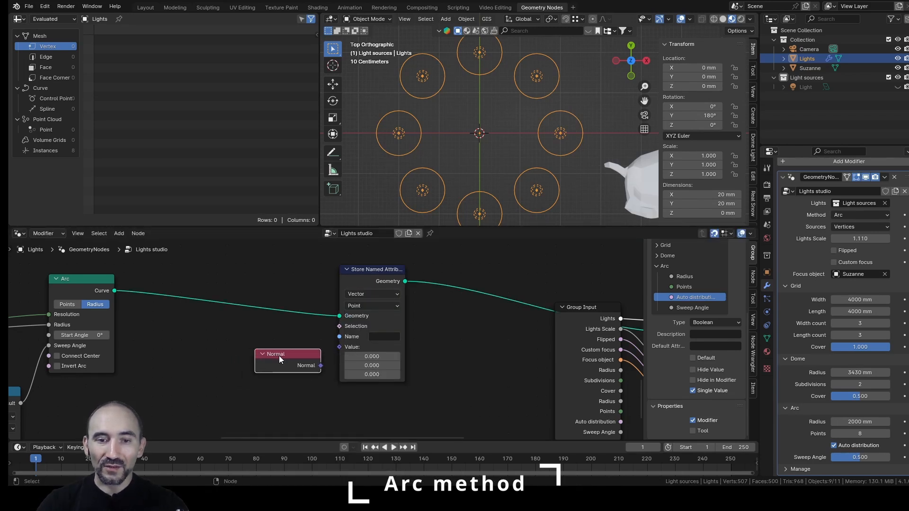
left_click_drag(321, 367, 340, 347)
Connect the existing attribute-name reroute from the method above to the Arc's Store Named Attribute Name input, and save the file.
scroll(340, 347, "down", 3)
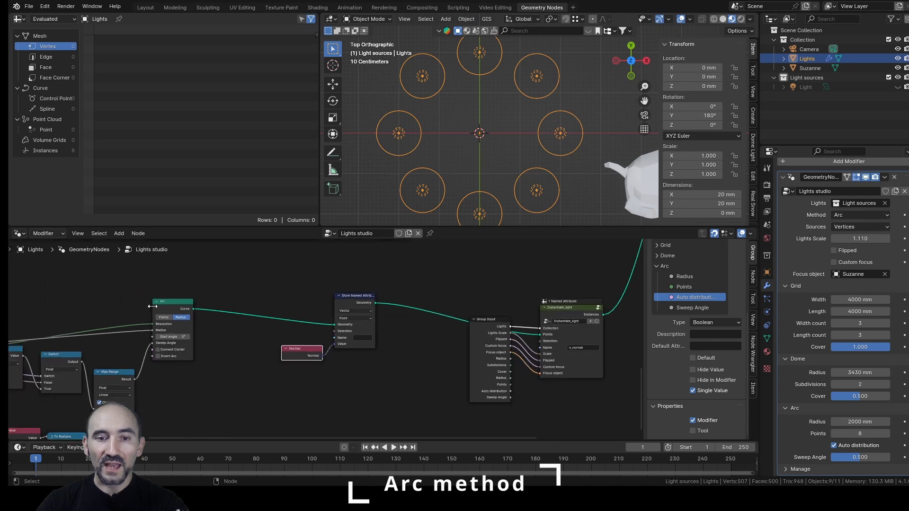
middle_click_drag(379, 316, 411, 378)
left_click_drag(140, 284, 580, 409)
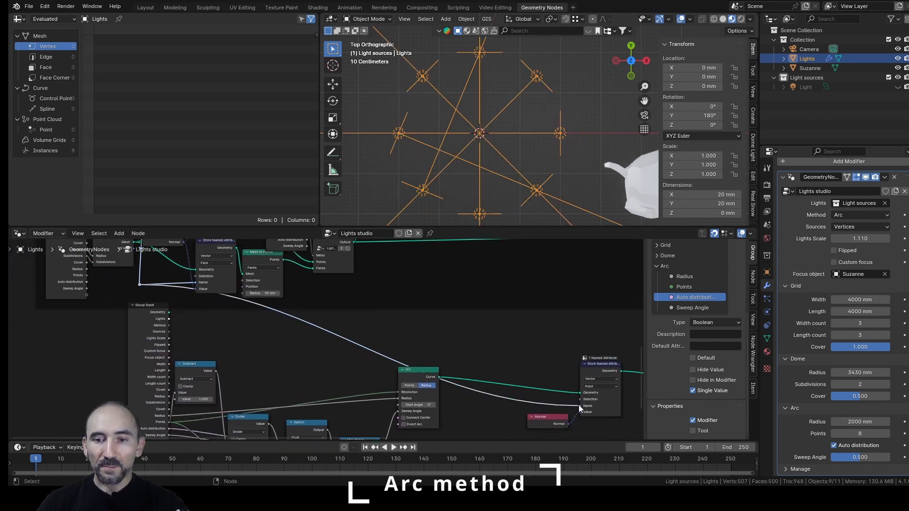
middle_click_drag(545, 398, 399, 345)
scroll(406, 333, "up", 4)
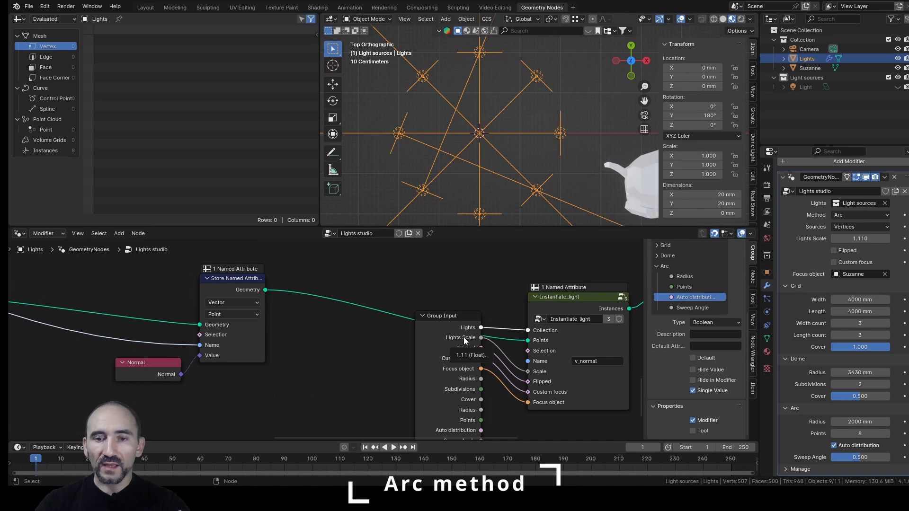
key("ctrl+s")
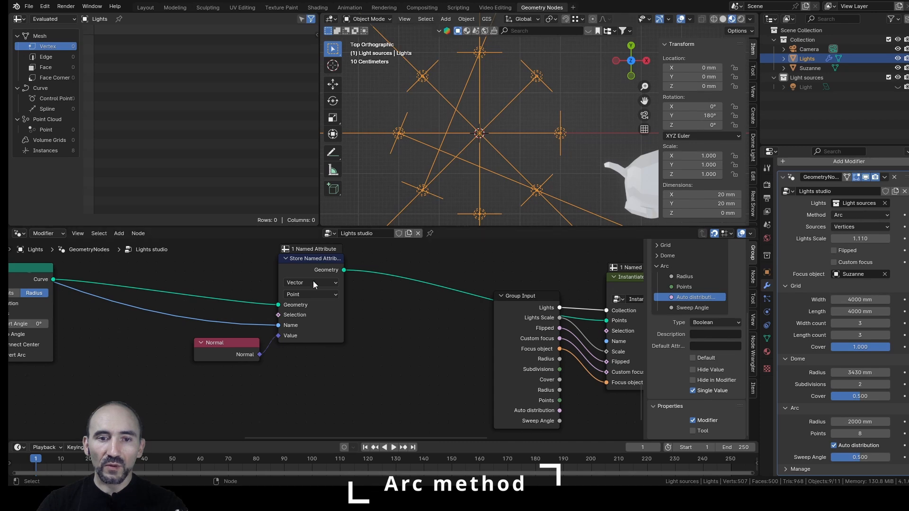
Add a Curve to Mesh node after the Arc and connect its Mesh output to the Store Named Attribute's Geometry input.
middle_click_drag(174, 366, 331, 393)
left_click_drag(209, 307, 247, 286)
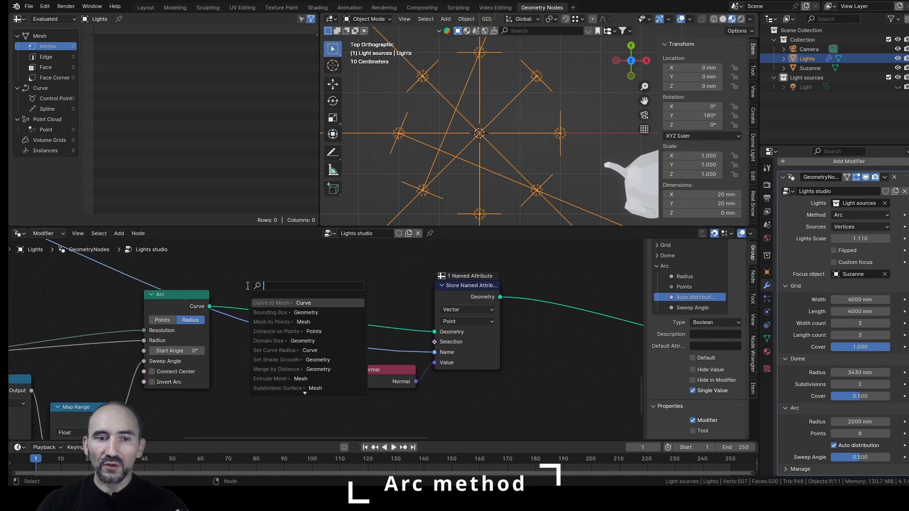
type("curve to mesh")
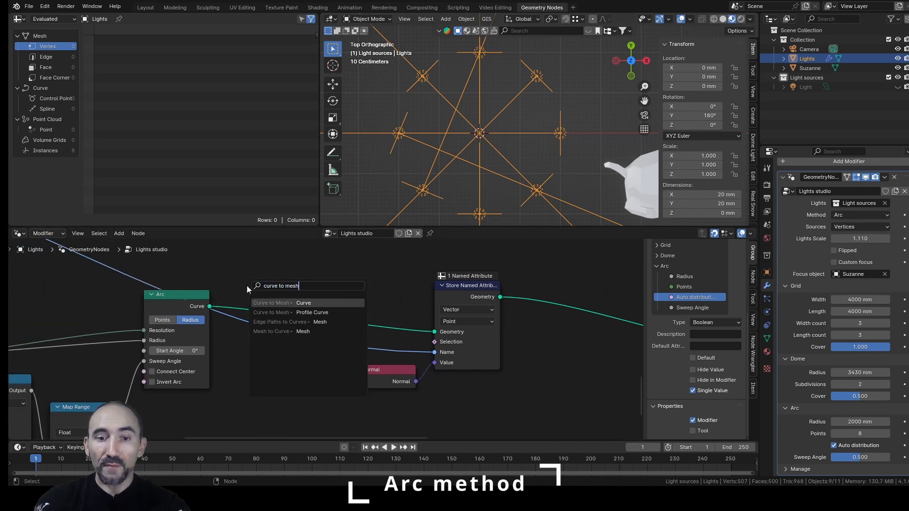
key("Return")
left_click(280, 300)
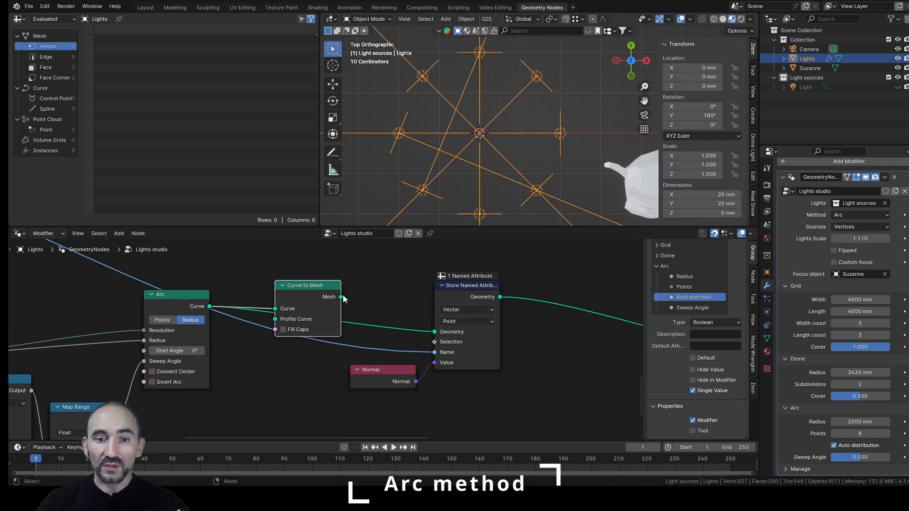
left_click_drag(341, 298, 431, 333)
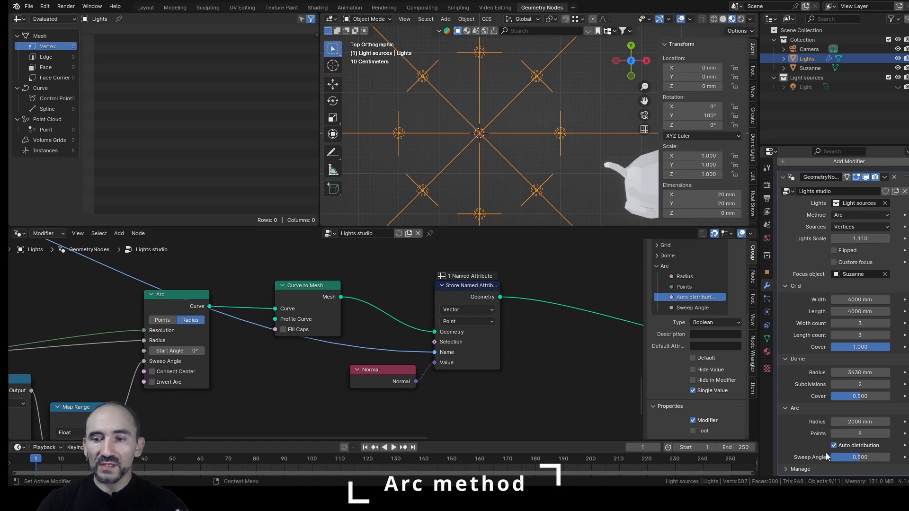
Disable Auto distribution in the modifier and set the Arc's Sweep Angle to 0.993.
left_click(844, 448)
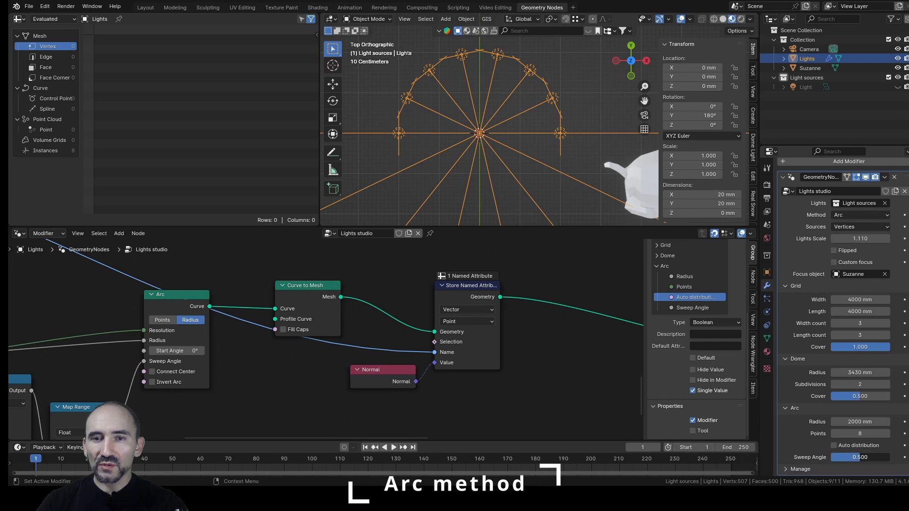
left_click_drag(861, 458, 886, 457)
left_click_drag(887, 457, 890, 458)
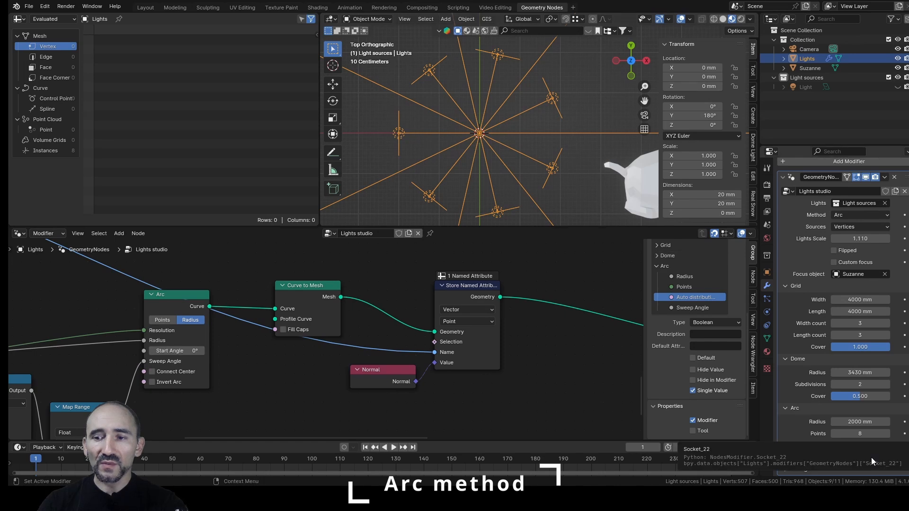
left_click_drag(886, 457, 882, 458)
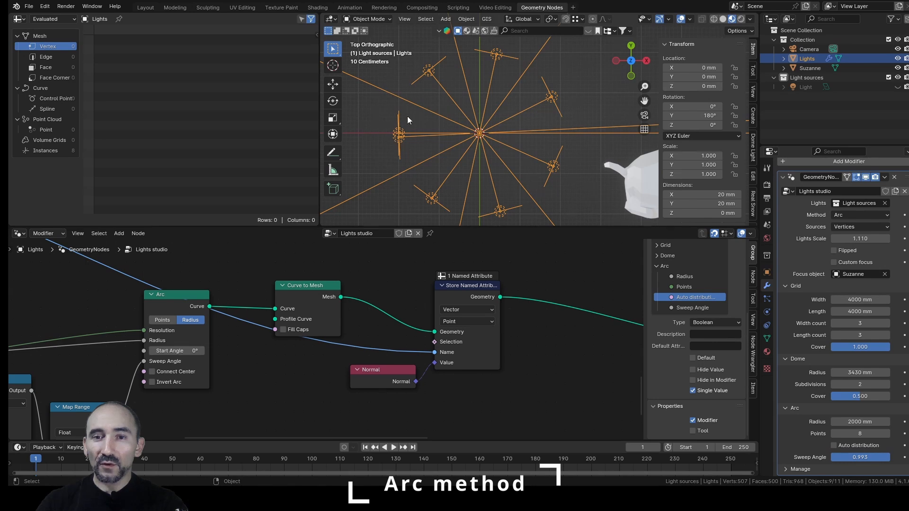
Place Curve to Mesh beside the Arc and insert a Merge by Distance node between it and Store Named Attribute.
left_click_drag(328, 306, 272, 315)
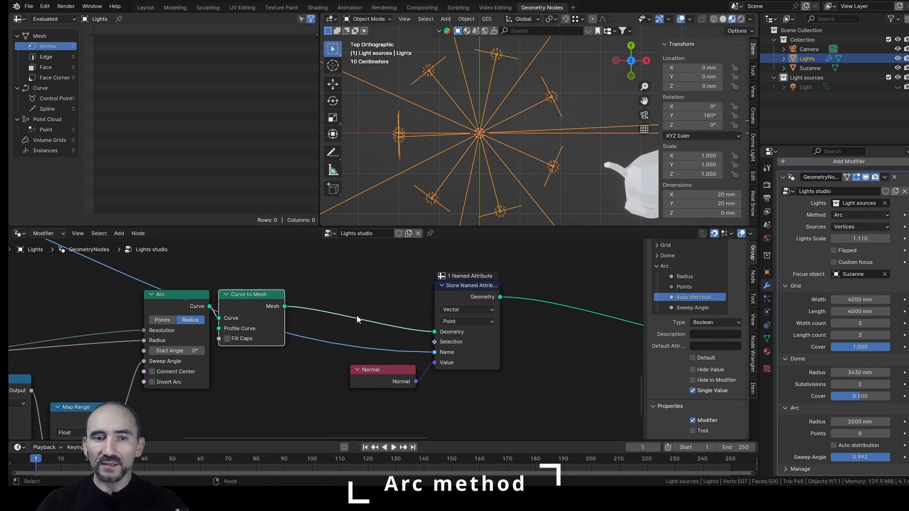
left_click(344, 289)
key("F3")
type("mer")
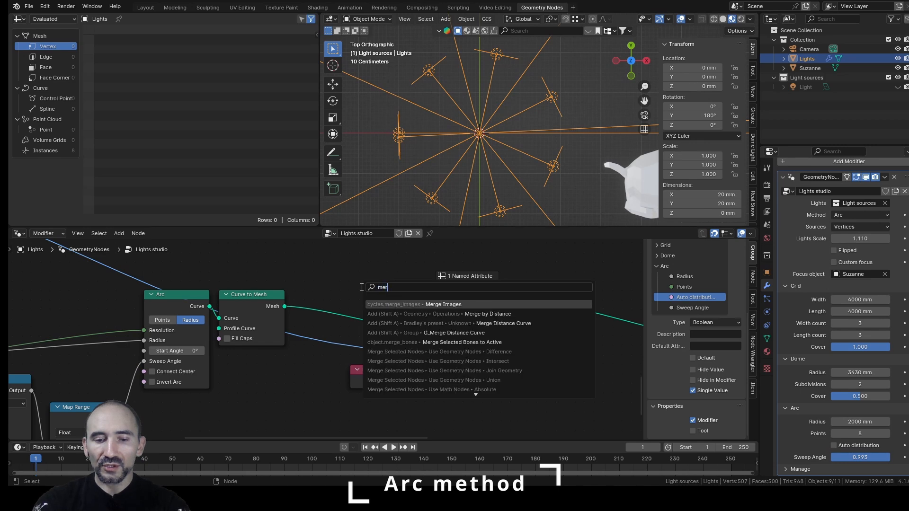
type("ge bt")
key("BackSpace")
type("y")
key("Return")
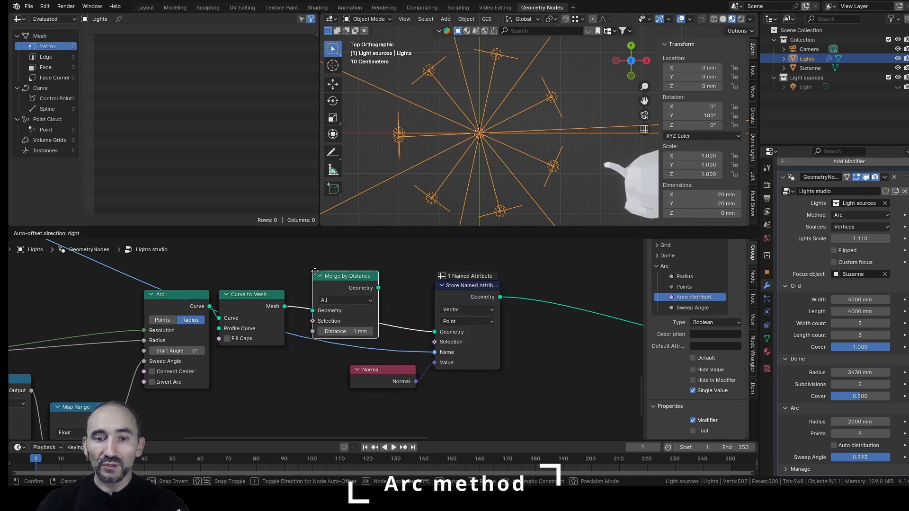
left_click(324, 271)
Set the Merge by Distance node's Distance to 0.0001 mm and the Arc's Sweep Angle to 1.000.
left_click(352, 334)
type("0")
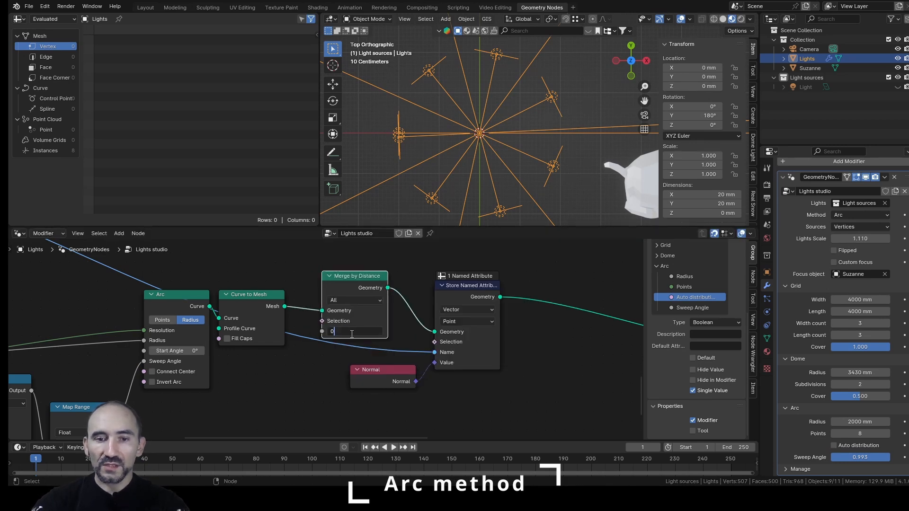
type(".0001")
key("Return")
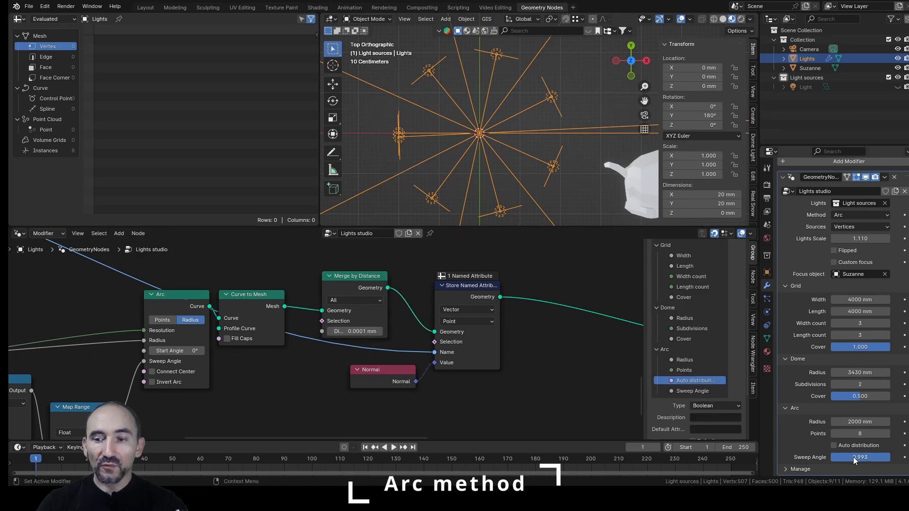
left_click_drag(887, 457, 890, 458)
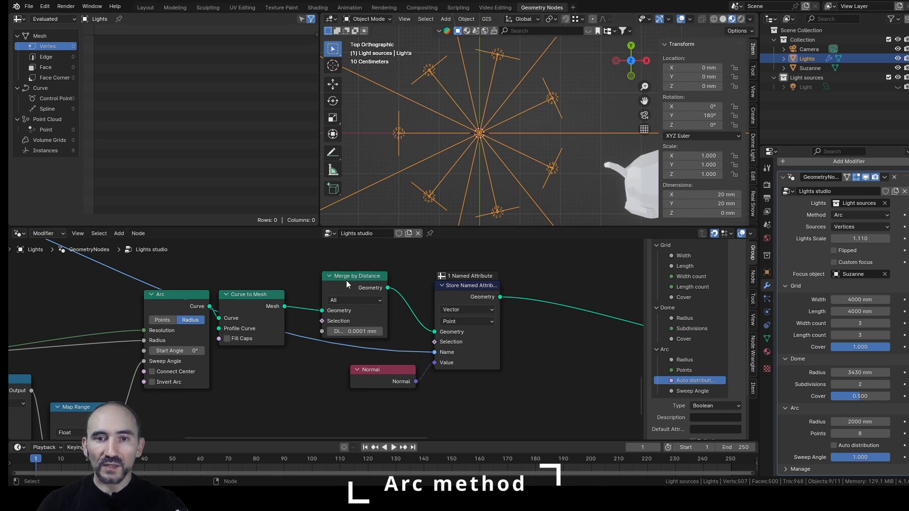
Compare the Curve to Mesh and Merge by Distance outputs with a Viewer node, and set the merge Distance to 0.001 mm.
left_click(248, 302, "ctrl+shift")
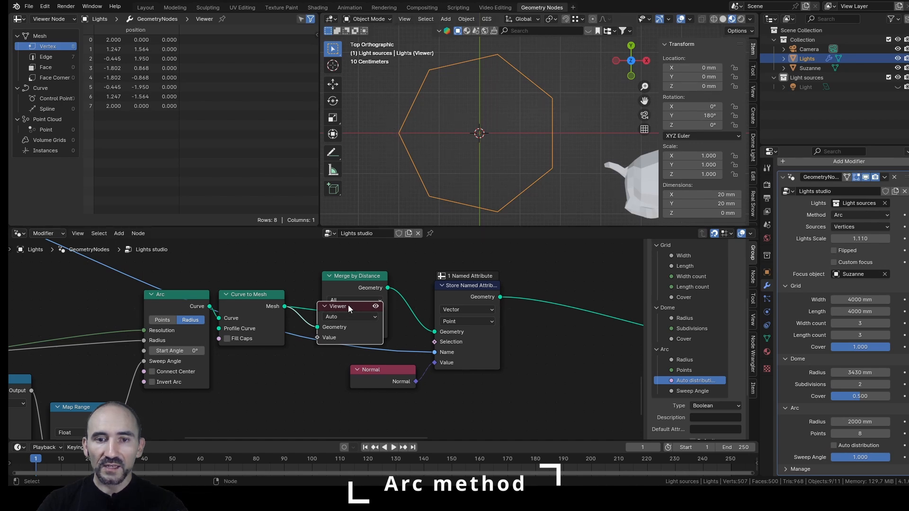
left_click_drag(350, 307, 551, 334)
left_click(386, 284, "ctrl+shift")
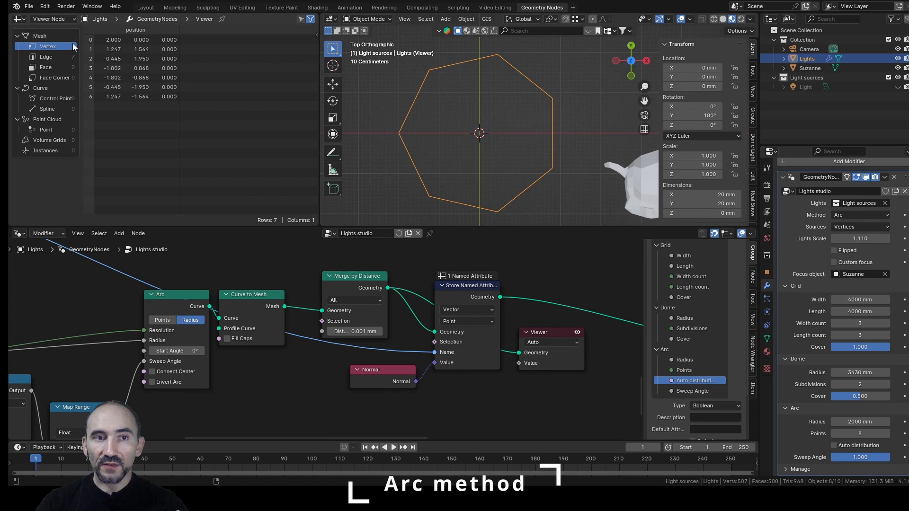
left_click(346, 332)
left_click(346, 332)
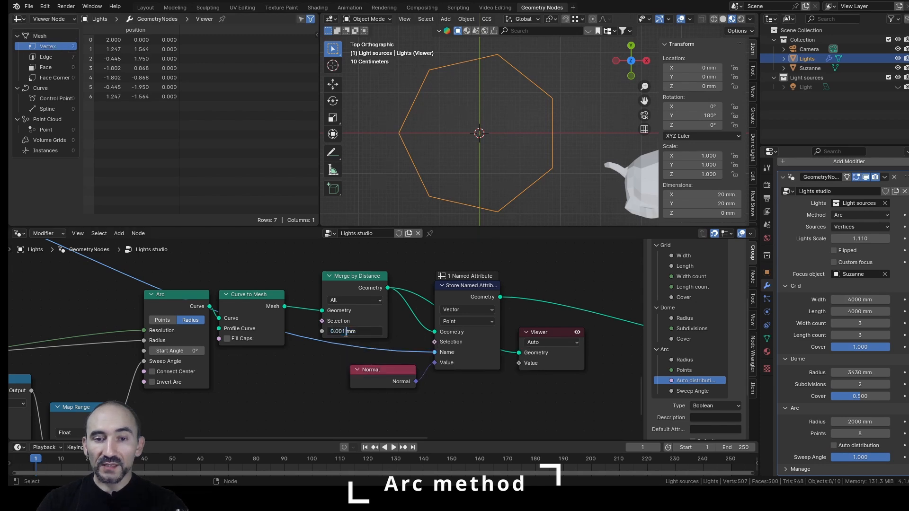
left_click(320, 370)
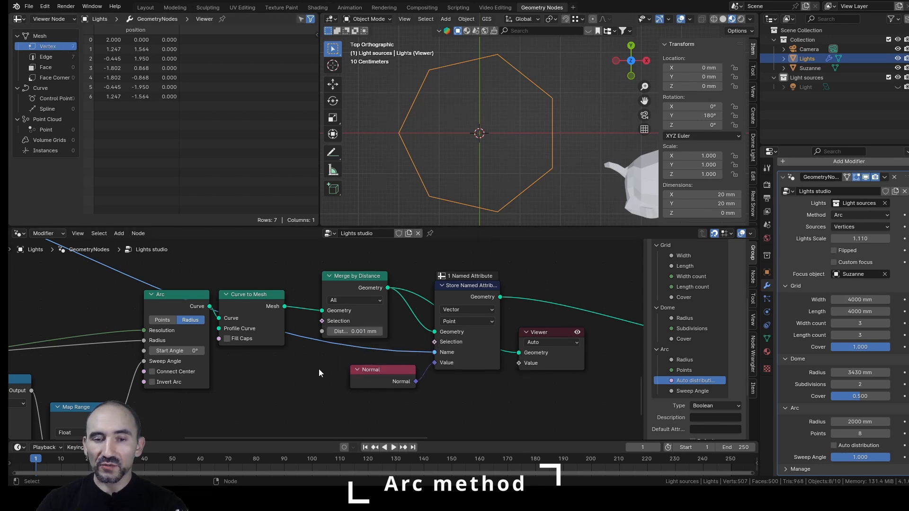
Delete the Viewer node and save the file.
left_click(554, 333)
key("Delete")
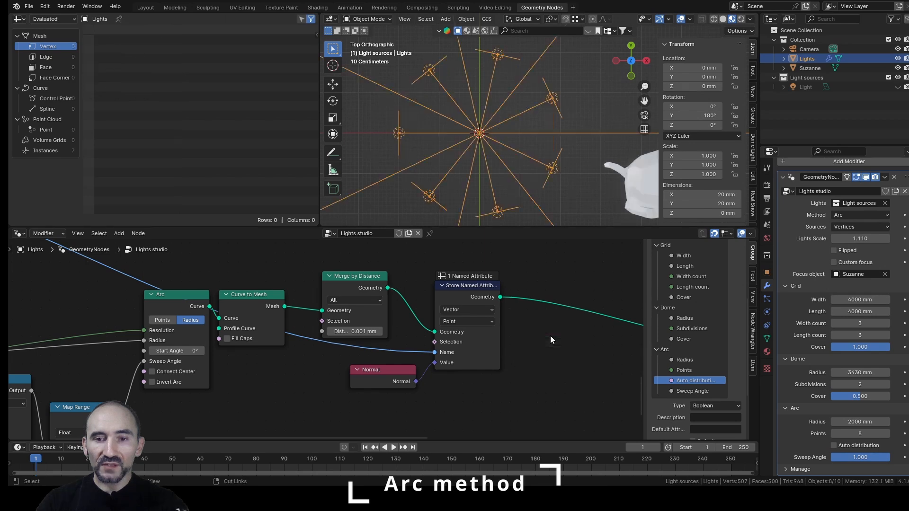
key("ctrl+s")
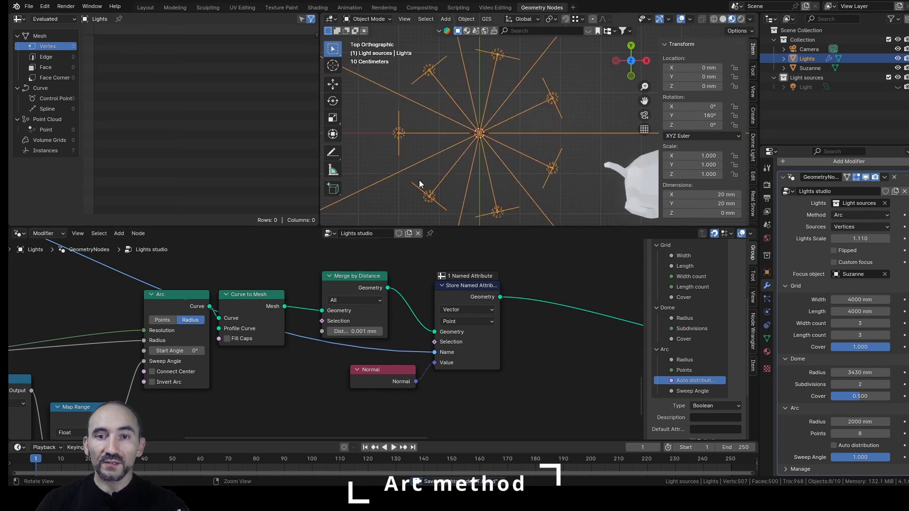
Set the Arc's Sweep Angle to 0.740 in the modifier.
middle_click_drag(419, 180, 445, 114)
left_click_drag(861, 457, 839, 436)
Add a reroute on the Arc's attribute-name link and connect it to the Instantiate_light node's Name input.
middle_click_drag(525, 341, 289, 337)
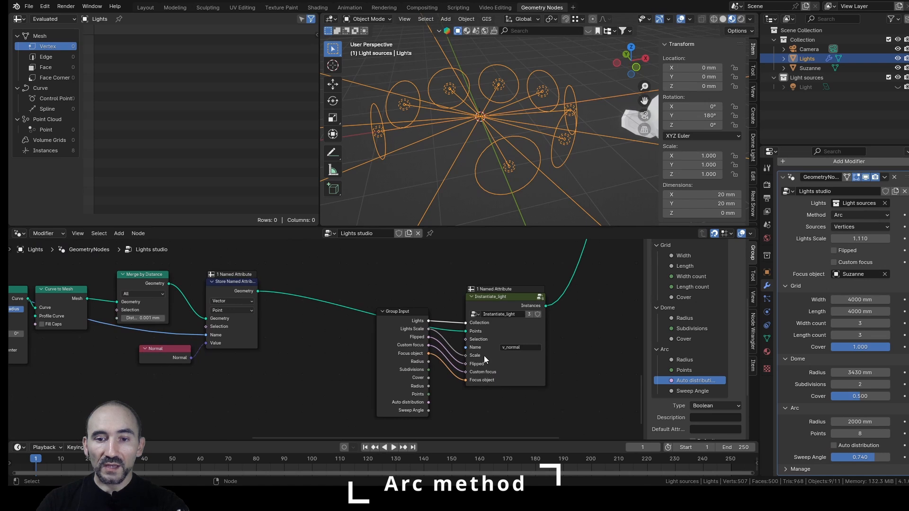
right_click_drag(101, 319, 104, 344, "shift")
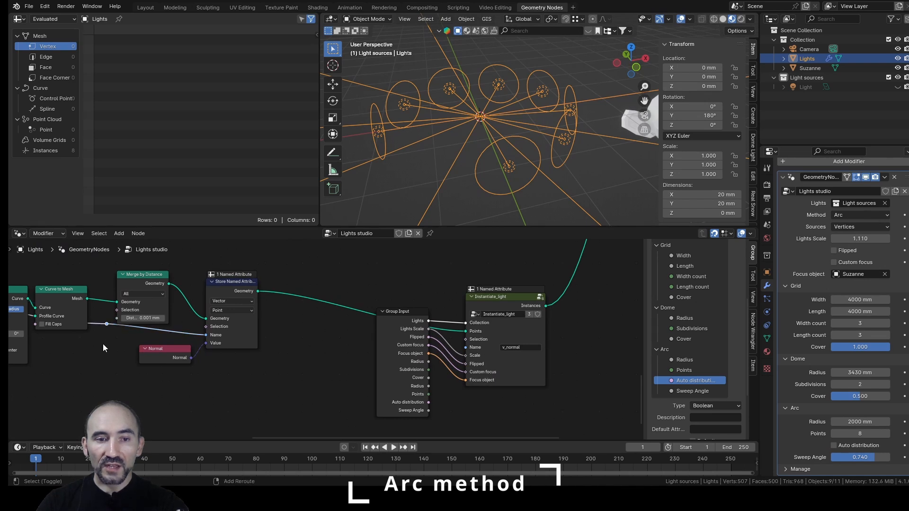
left_click_drag(104, 323, 471, 348)
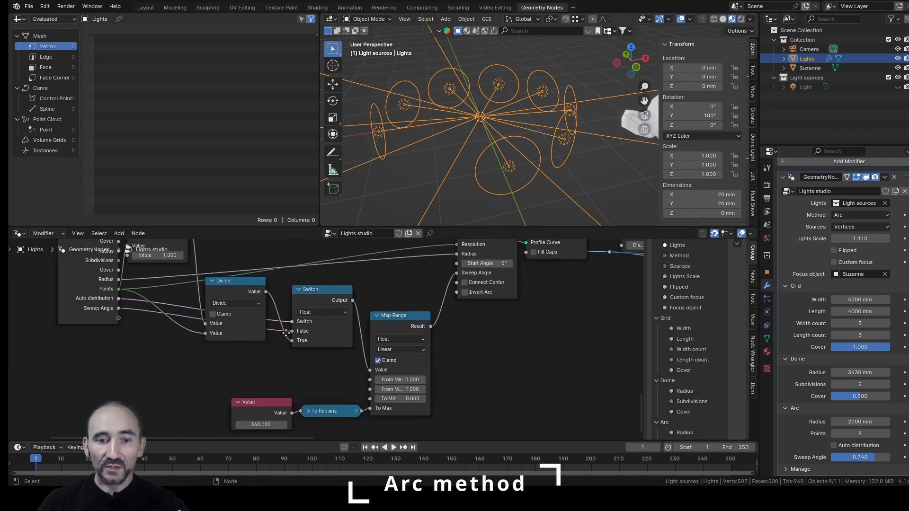
Collapse the Divide node in the Arc's sweep angle setup.
left_click(323, 288)
key("h")
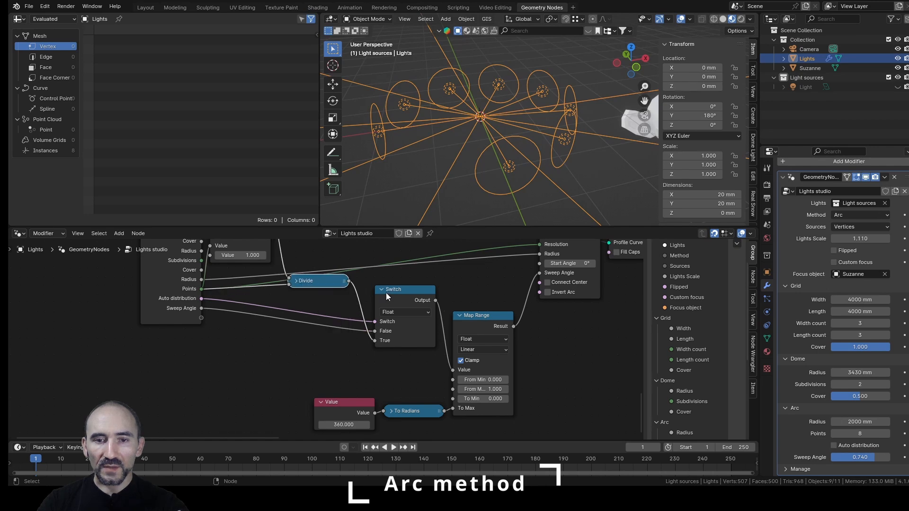
Collapse the Switch node in the Arc's sweep angle setup and move the Divide node down beside it.
left_click(401, 299)
key("h")
left_click_drag(319, 283, 343, 389)
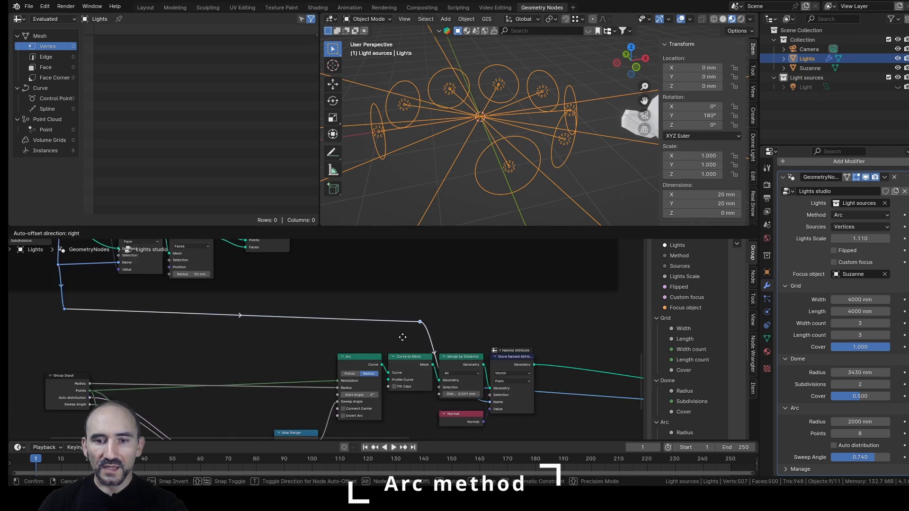
Align the attribute-name reroute above the Arc's Store Named Attribute node and add another level with it before Instantiate_light.
left_click_drag(403, 337, 466, 338)
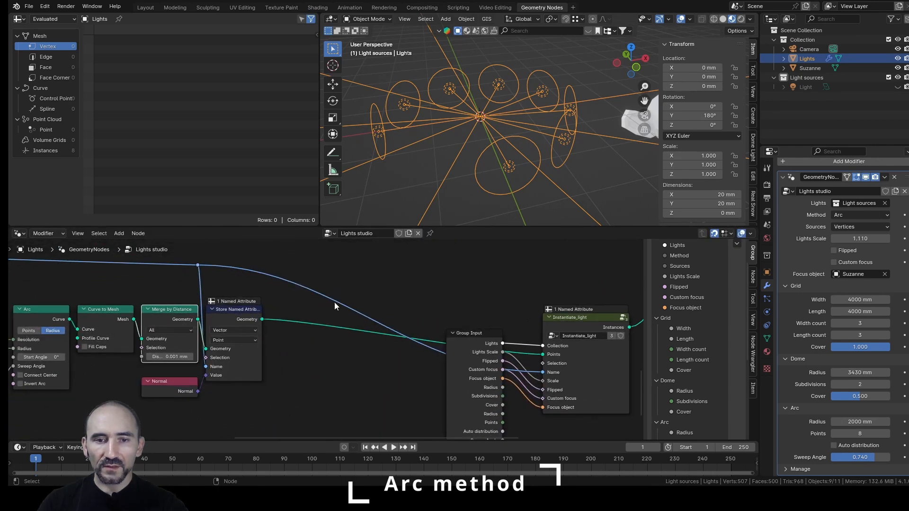
right_click_drag(344, 289, 304, 310, "shift")
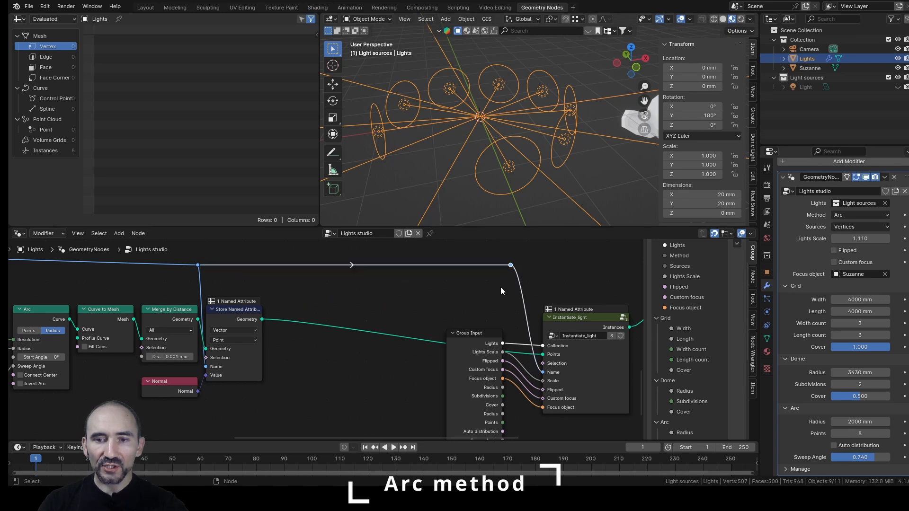
scroll(501, 287, "down", 8)
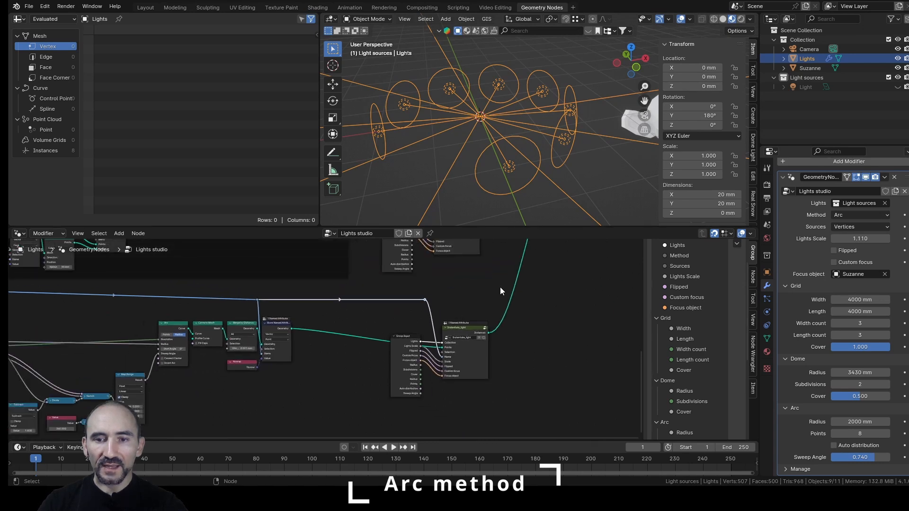
Move the sweep angle nodes, from Subtract to Map Range, up closer to the Arc node.
middle_click_drag(244, 318, 333, 306)
scroll(333, 306, "up", 2)
middle_click_drag(203, 360, 339, 316)
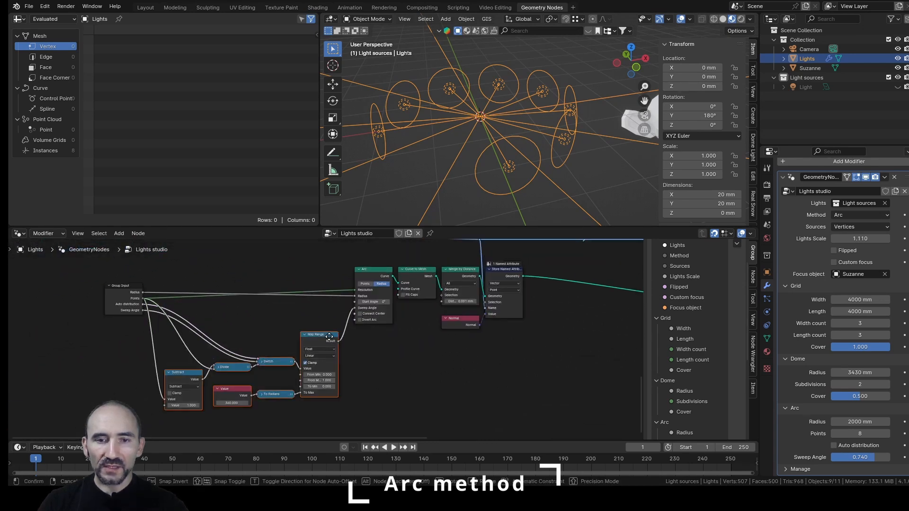
left_click_drag(334, 326, 338, 308)
middle_click_drag(338, 308, 329, 347)
Enclose the Arc method nodes, from Group Input to Store Named Attribute, in a frame labelled Arc.
left_click_drag(95, 293, 531, 390)
key("ctrl+j")
key("F2")
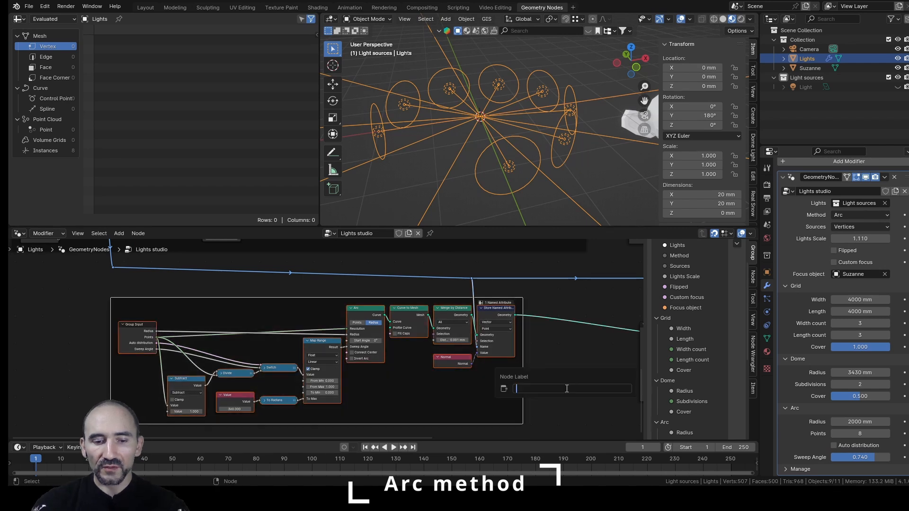
type("Arc")
key("Return")
scroll(524, 337, "down", 1)
middle_click_drag(524, 337, 473, 332)
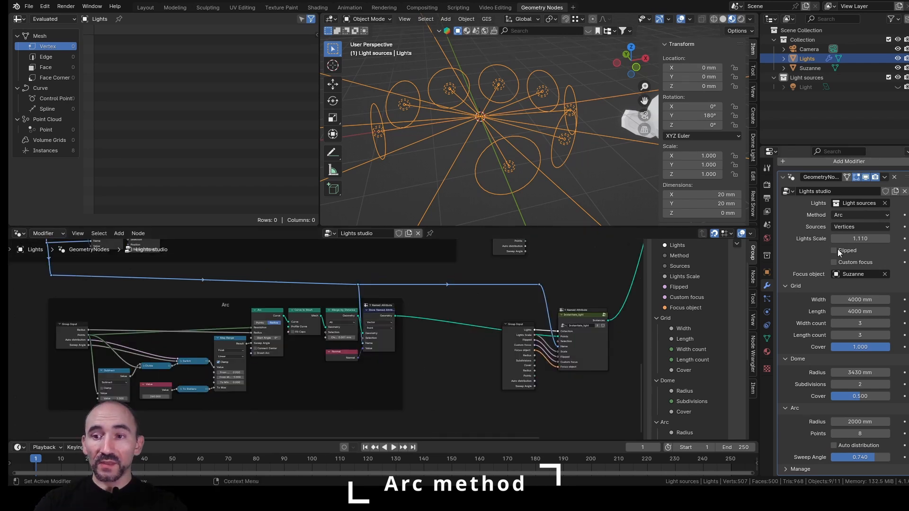
Try Auto distribution on the Arc, turn it off again and set the Sweep Angle to 0.559.
left_click_drag(858, 433, 858, 434)
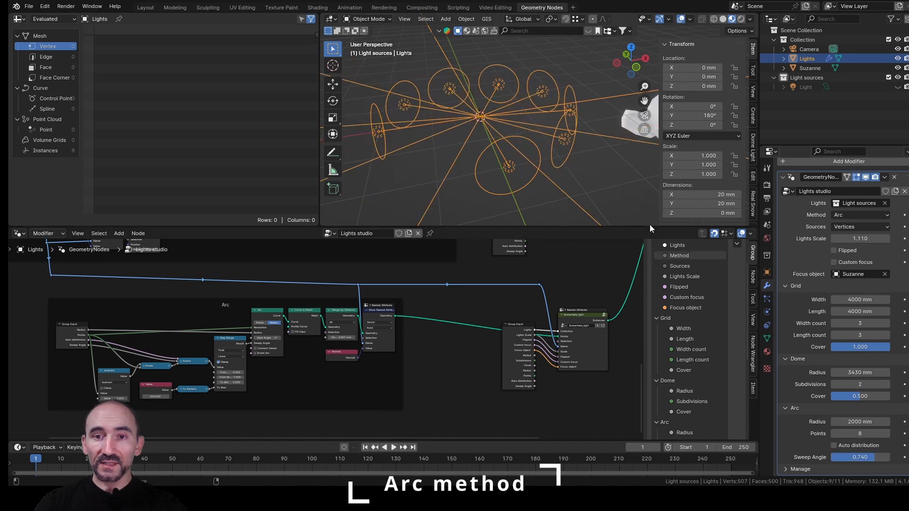
middle_click_drag(493, 156, 518, 149)
left_click_drag(874, 457, 855, 457)
left_click(860, 447)
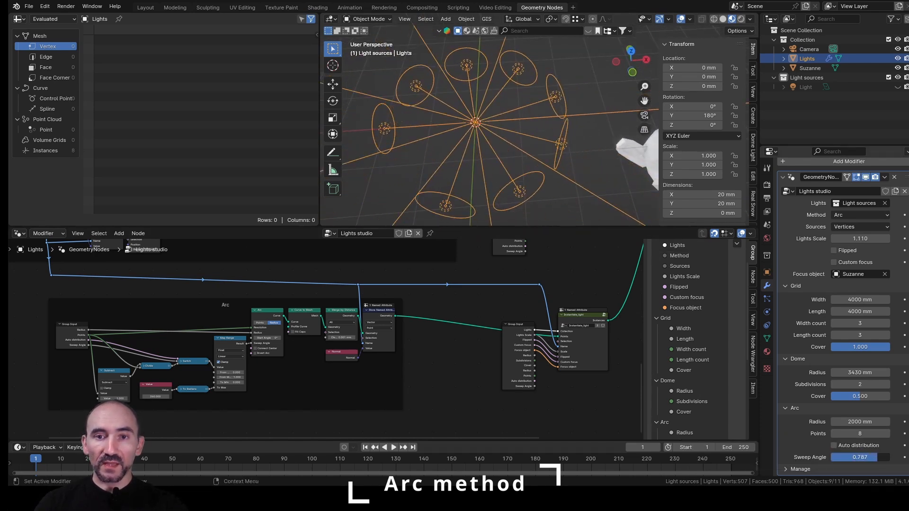
left_click(860, 446)
Enable Flipped for the Arc lights and toggle Custom focus on and off again.
left_click(847, 252)
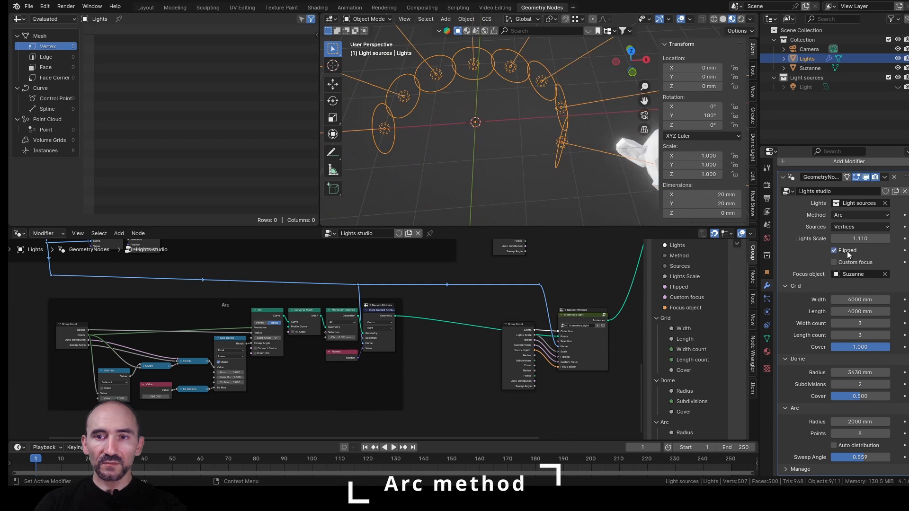
left_click(851, 263)
left_click(850, 263)
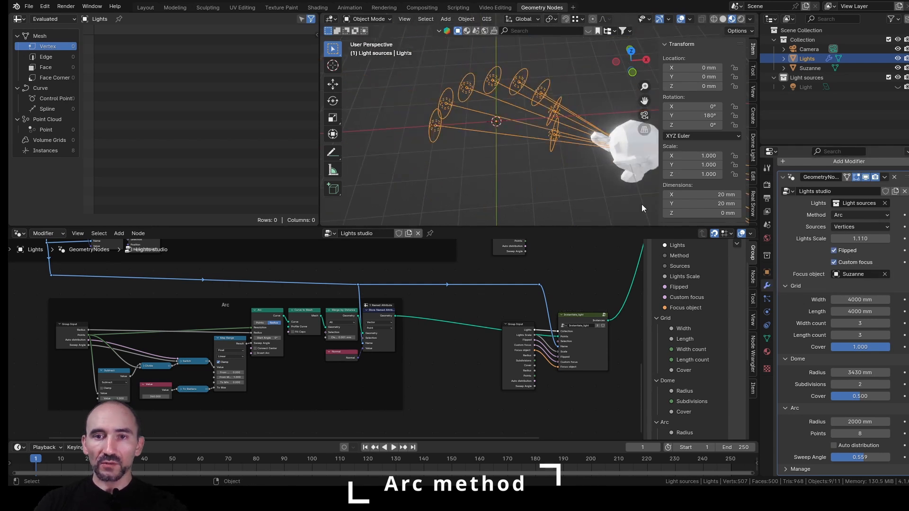
Enter Edit Mode on the Lights object and scale its plane up to about 3.4 m wide.
key("Home")
middle_click_drag(466, 357, 505, 322)
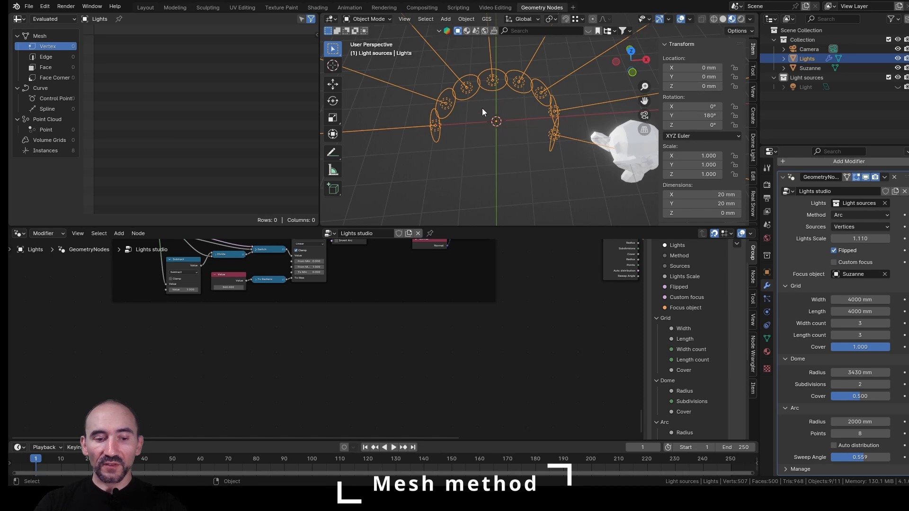
key("Tab")
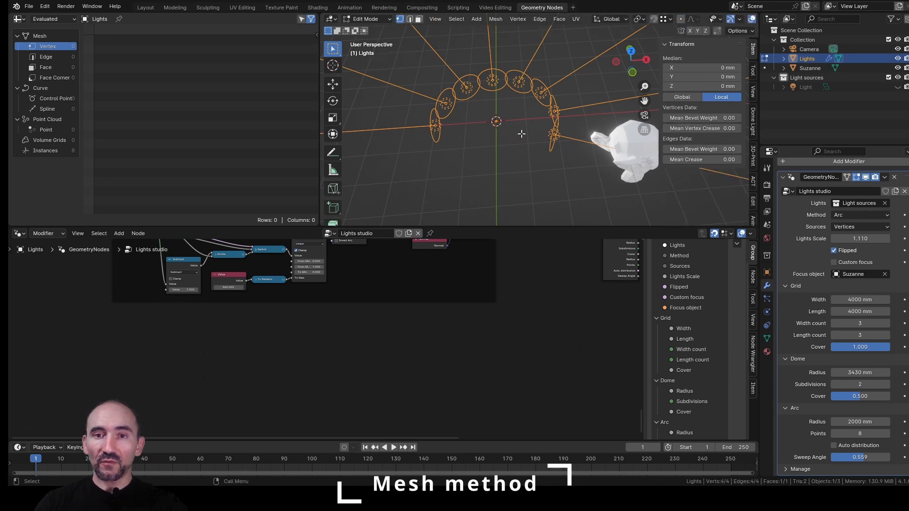
middle_click_drag(521, 134, 505, 121)
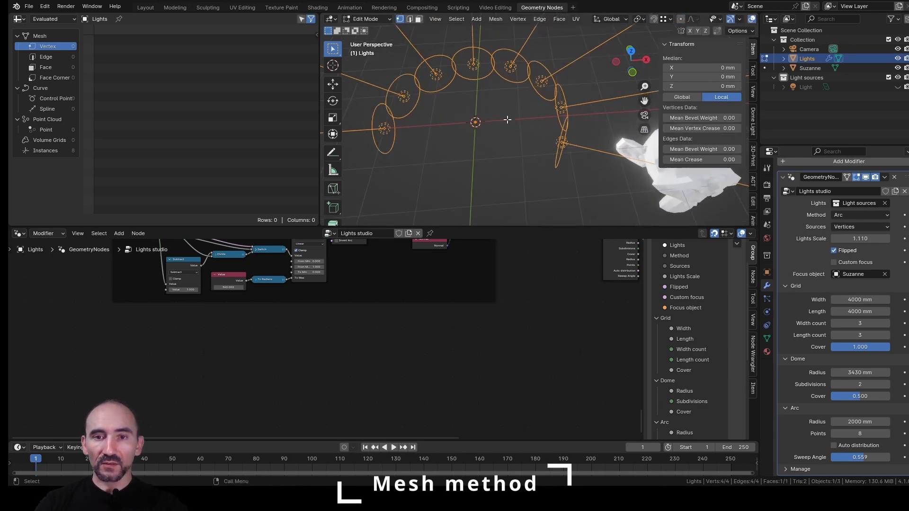
key("s")
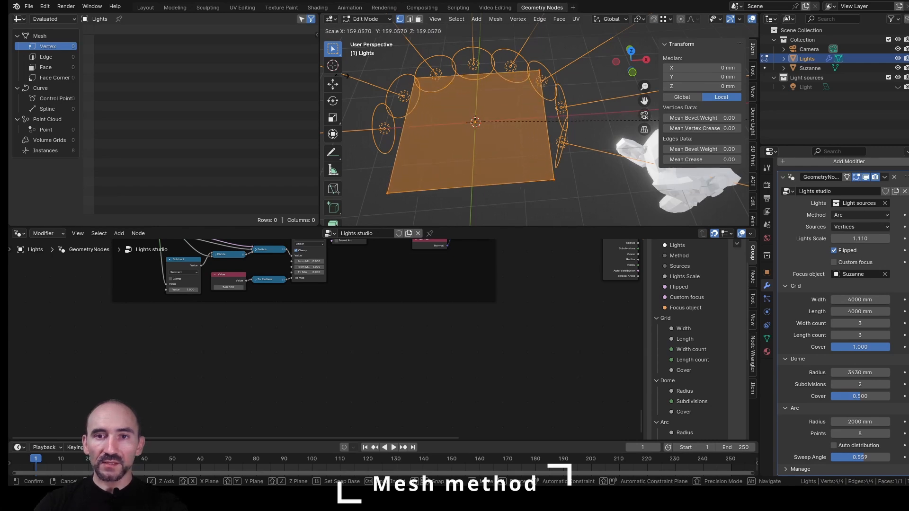
left_click(406, 64)
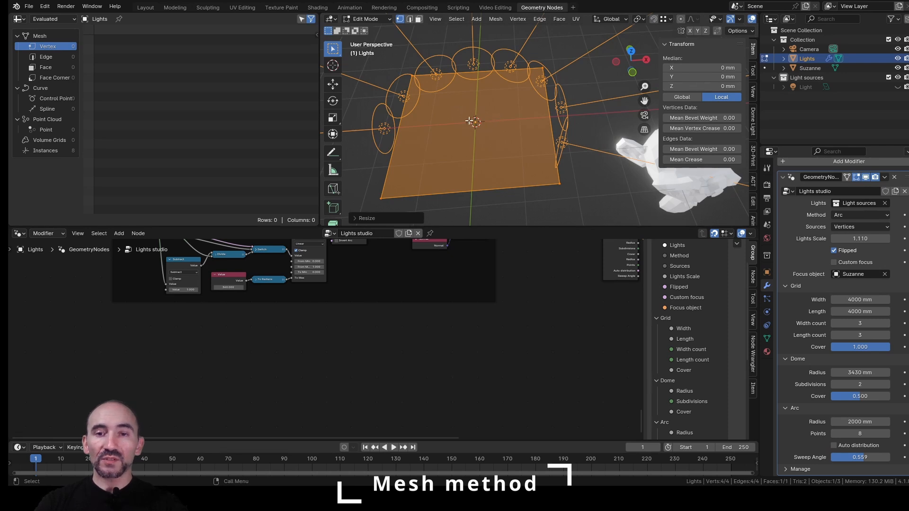
scroll(447, 155, "down", 1)
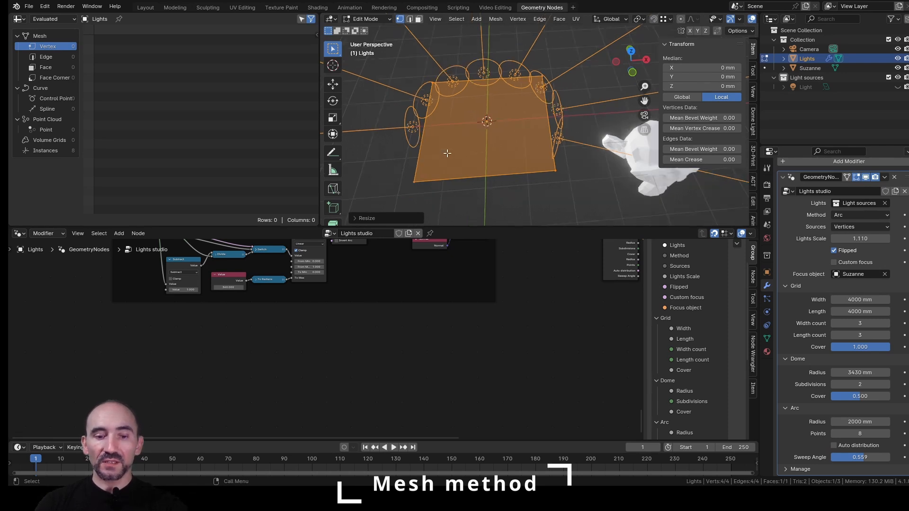
In edge selection, extrude the plane's edge farthest from Suzanne straight down along Z by about 1540 mm.
key("2")
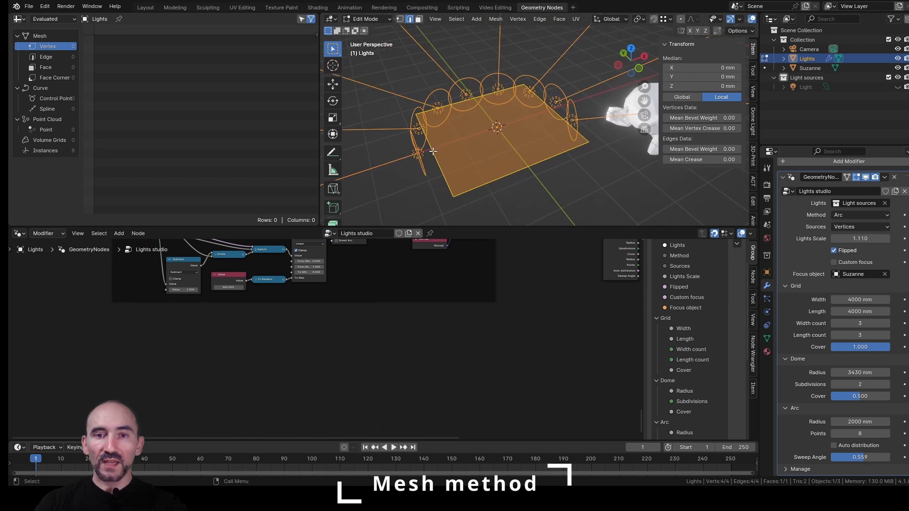
left_click(435, 152)
middle_click_drag(462, 169, 475, 137)
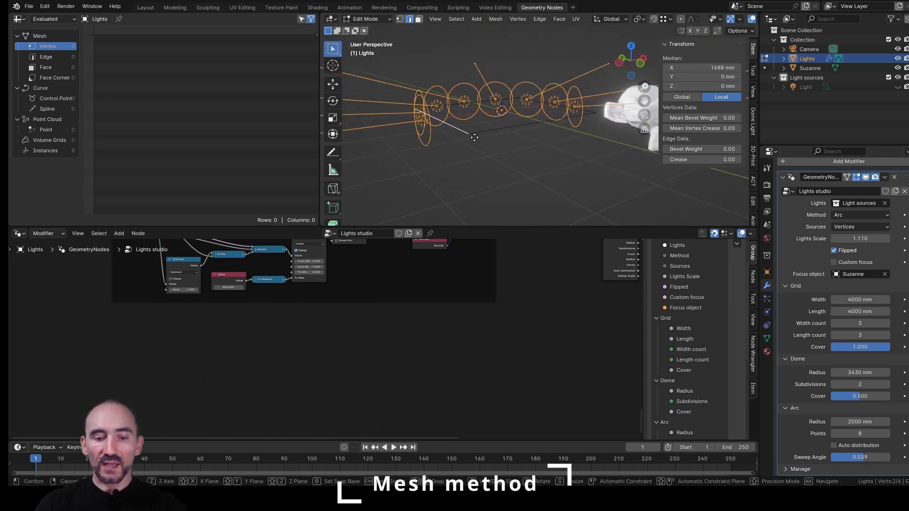
key("g")
key("z")
left_click(472, 203)
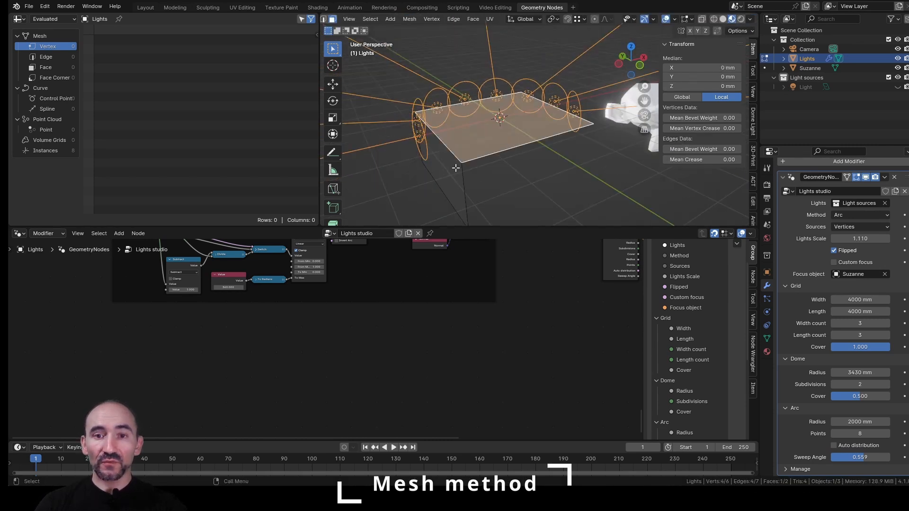
Select the extruded vertical face and set the modifier's Method to Mesh.
left_click(456, 167)
left_click(483, 138)
left_click(455, 169)
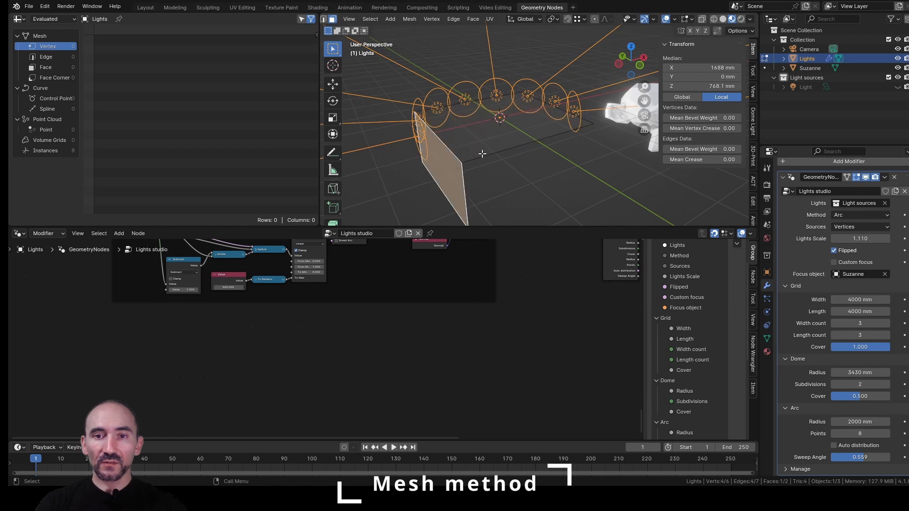
middle_click_drag(481, 152, 516, 144)
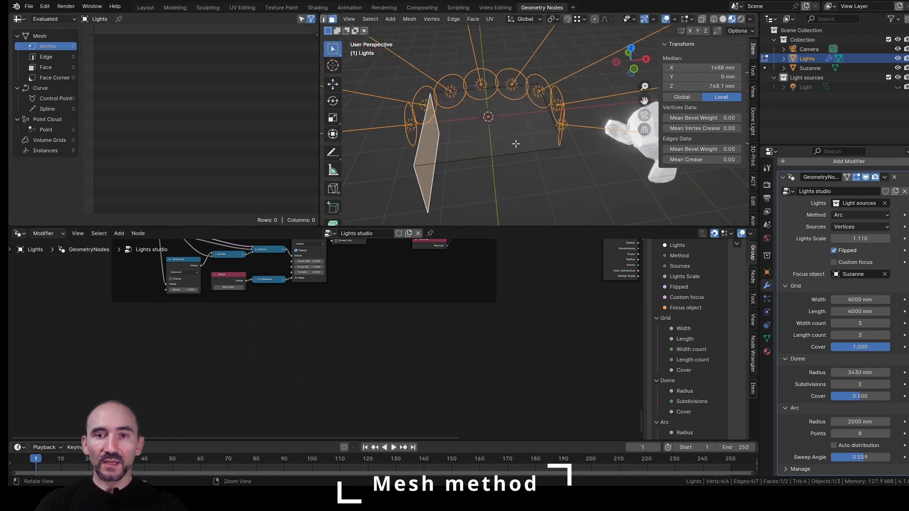
left_click(854, 216)
left_click(858, 256)
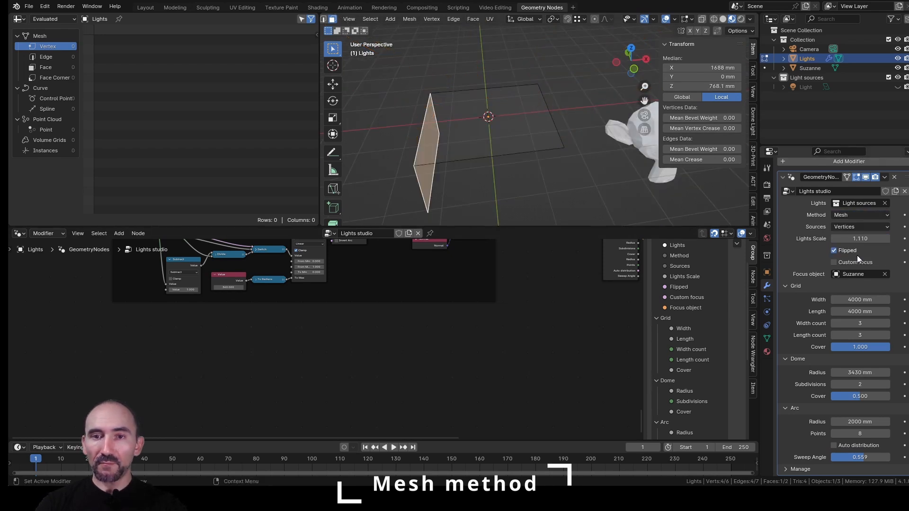
Duplicate the Grid frame with all its nodes and place the copy below the Arc frame.
key("Home")
middle_click_drag(327, 290, 327, 437)
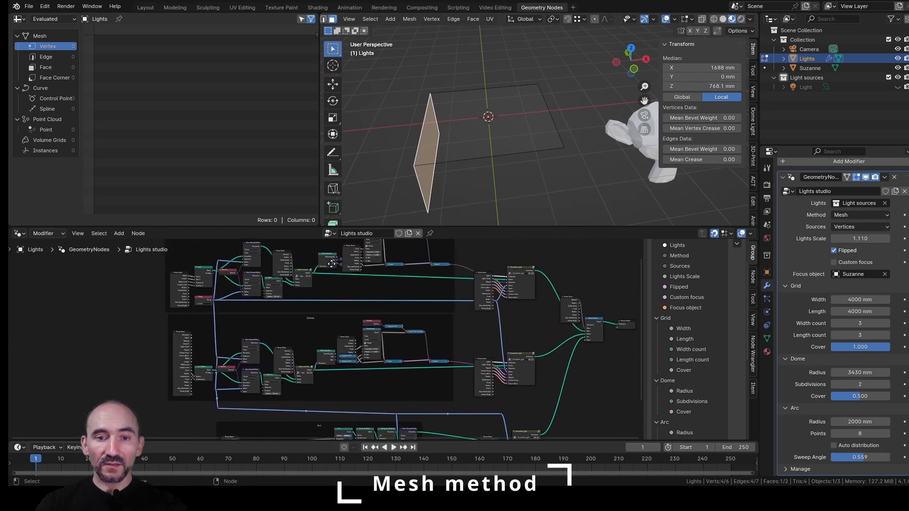
middle_click_drag(331, 251, 336, 319)
scroll(337, 320, "up", 5)
left_click_drag(79, 268, 558, 408)
scroll(547, 383, "down", 6)
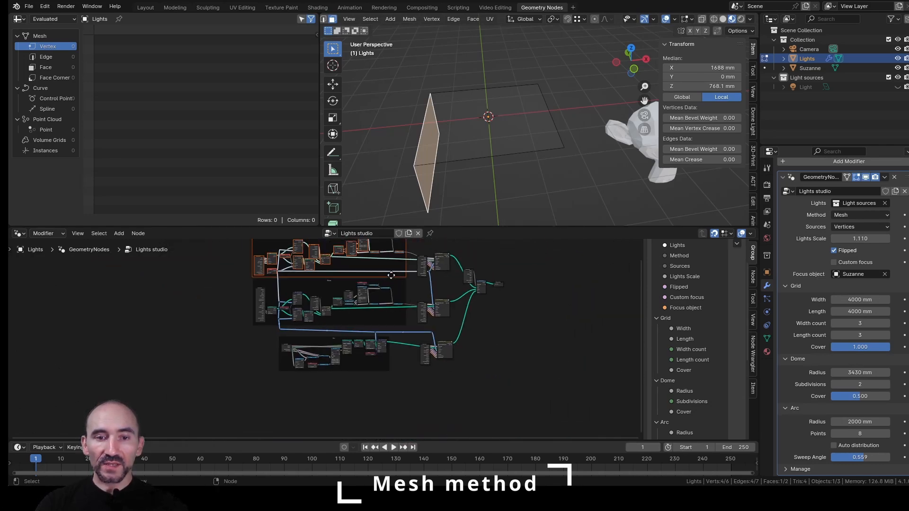
key("g")
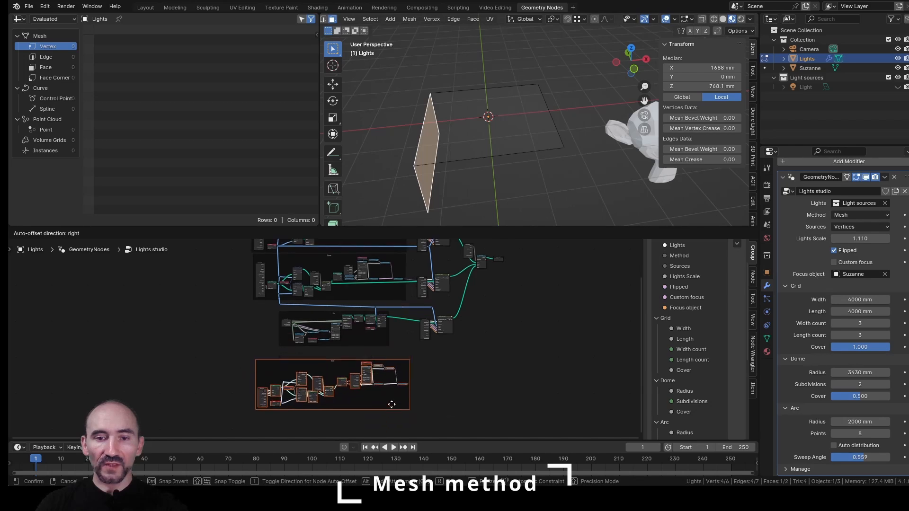
left_click(392, 398)
key("KP_Decimal")
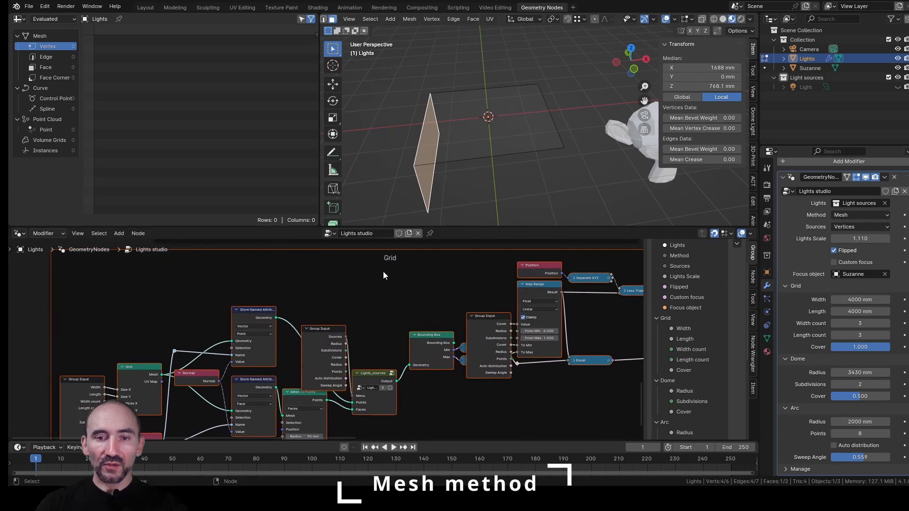
Relabel the duplicated Grid frame as Mesh.
left_click(393, 254)
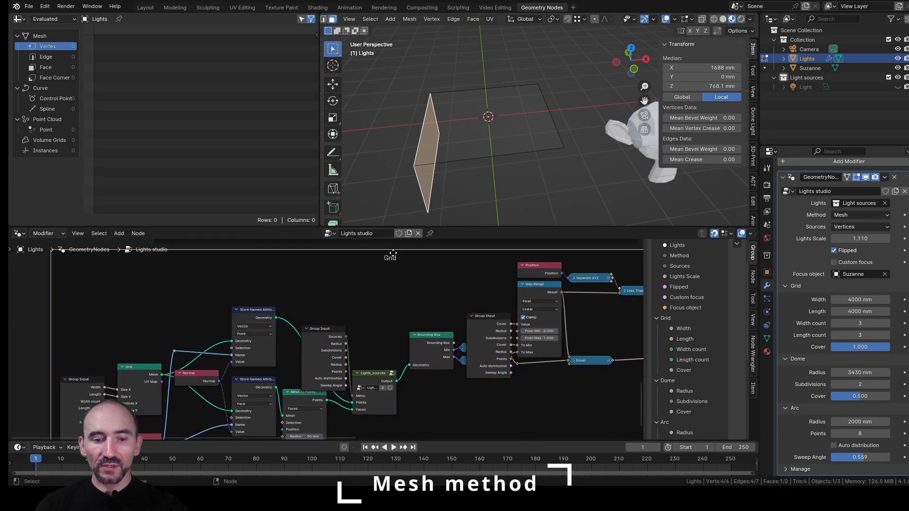
key("F2")
type("Mesh")
key("Return")
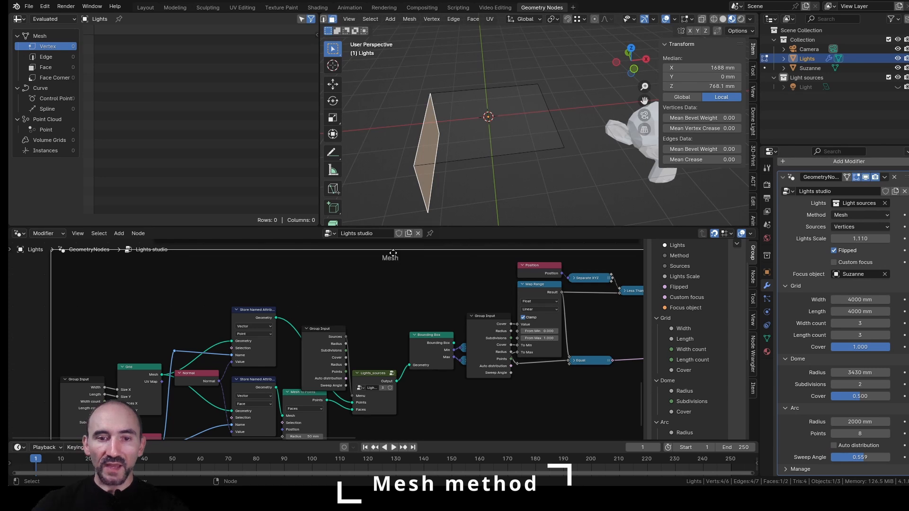
Delete the cover nodes after Lights_sources in the Mesh frame, from Bounding Box through Map Range to the Switch.
middle_click_drag(413, 326, 232, 309)
scroll(235, 315, "up", 2)
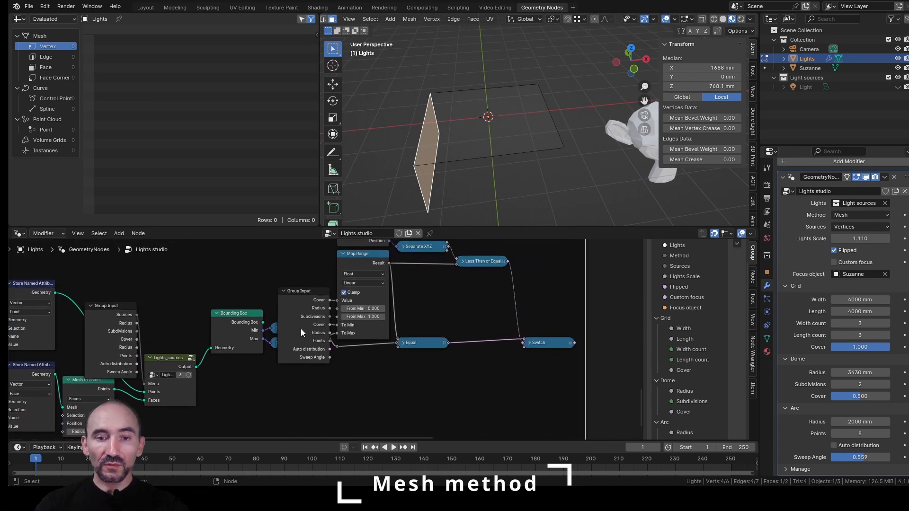
middle_click_drag(301, 333, 283, 372)
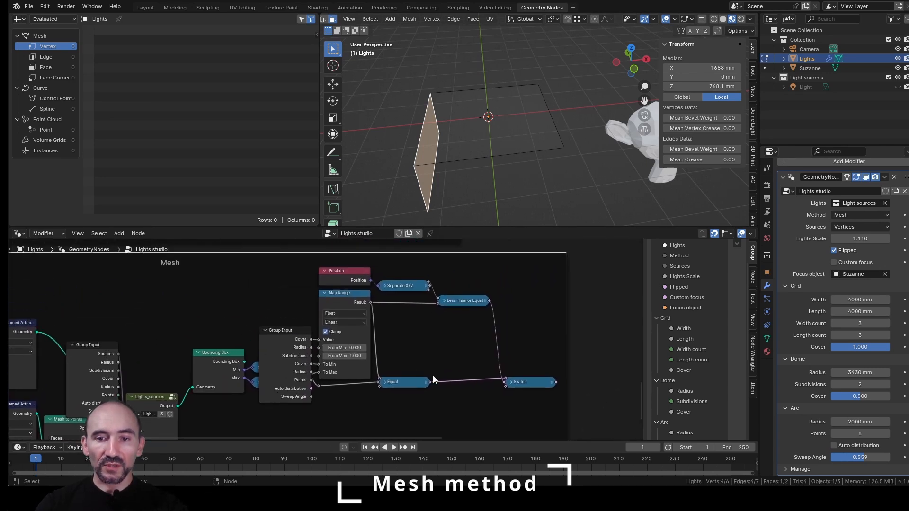
scroll(478, 388, "down", 2)
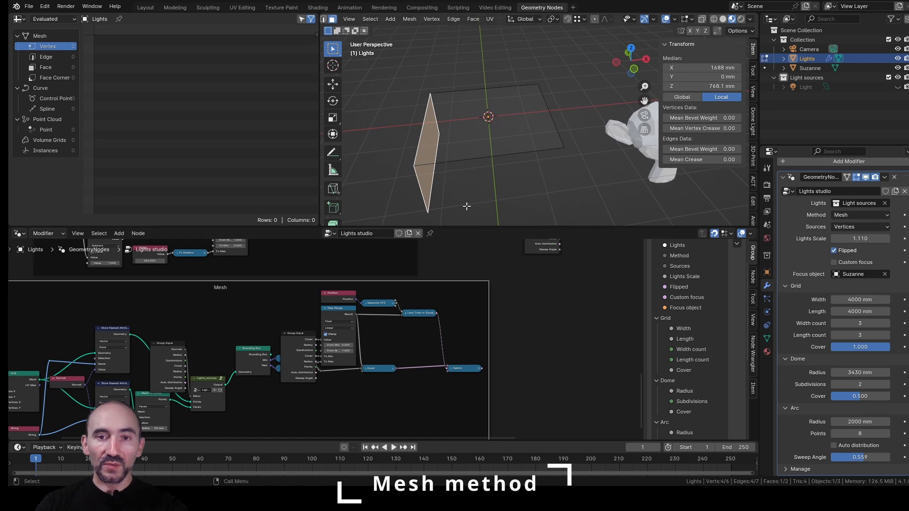
middle_click_drag(422, 167, 448, 108)
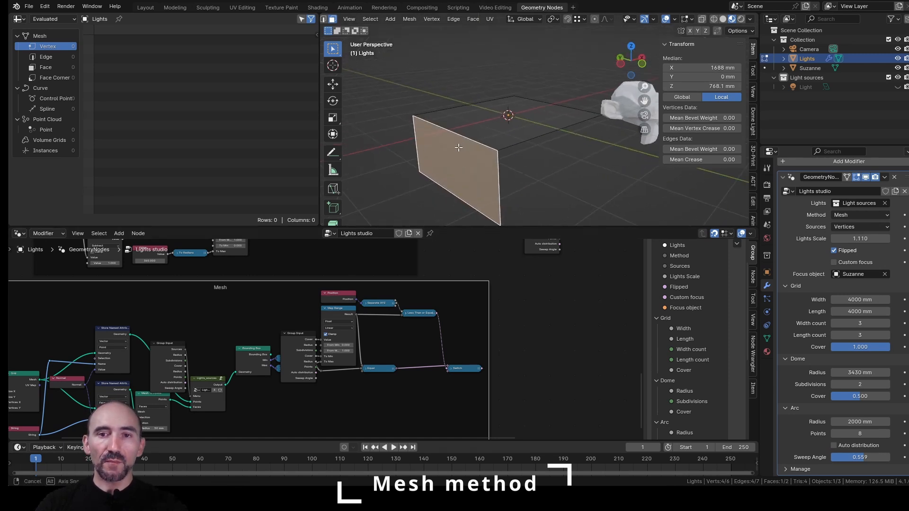
middle_click_drag(493, 164, 484, 120)
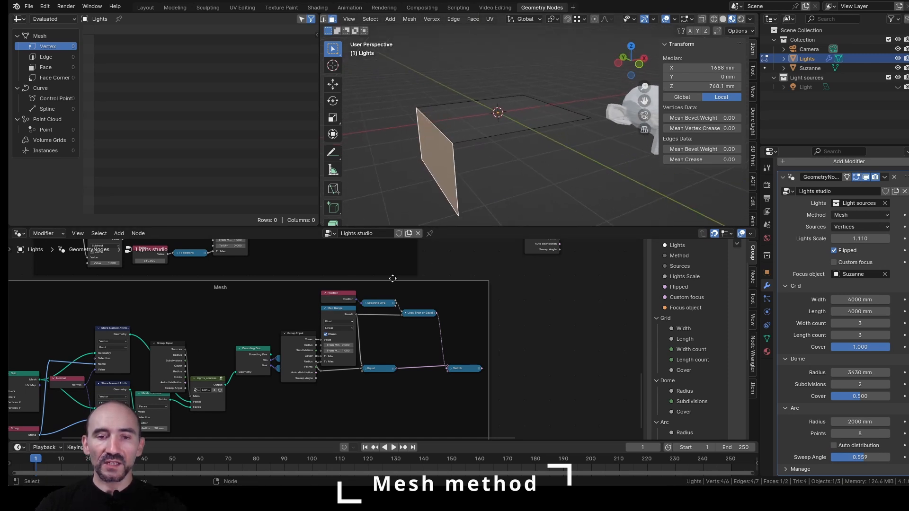
scroll(350, 377, "up", 3)
left_click_drag(224, 397, 503, 288)
key("x")
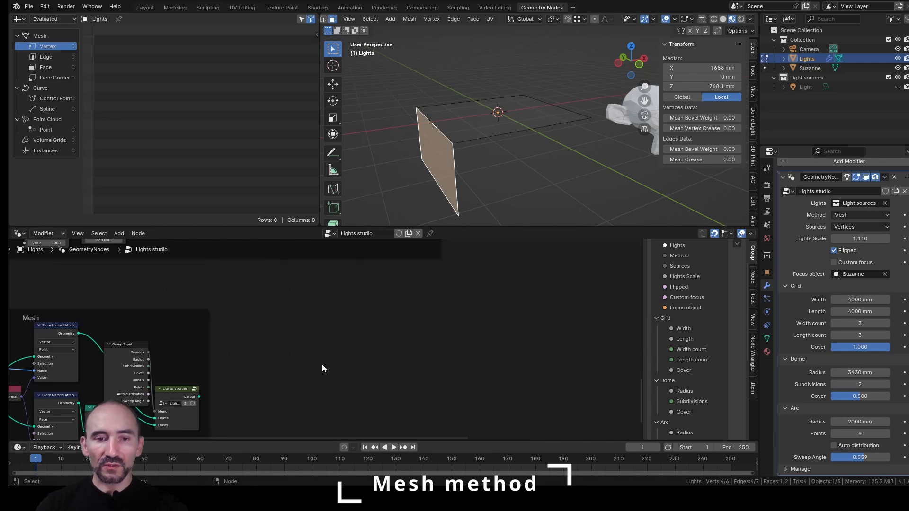
Duplicate the Group Input and Instantiate_light nodes beside the Arc frame and place the copies beside the Mesh frame.
scroll(322, 365, "down", 6)
middle_click_drag(521, 251, 447, 311)
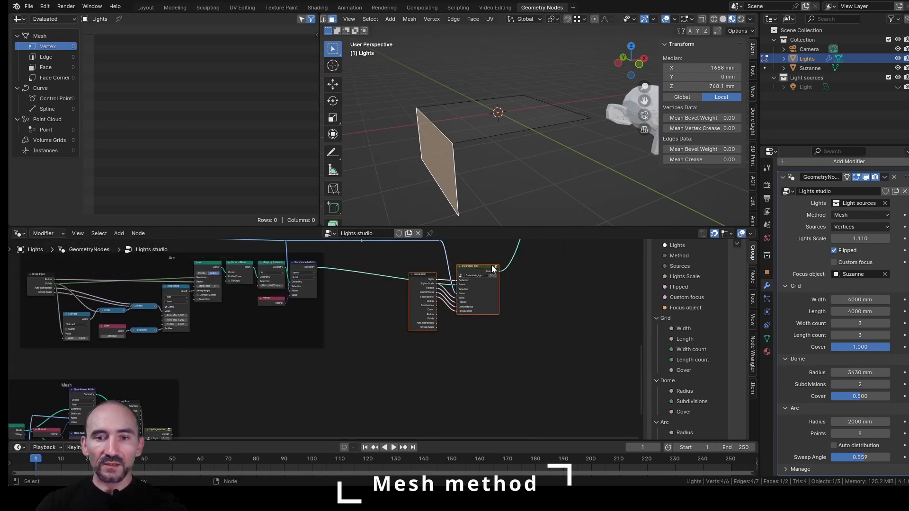
left_click_drag(392, 354, 498, 239)
key("shift+d")
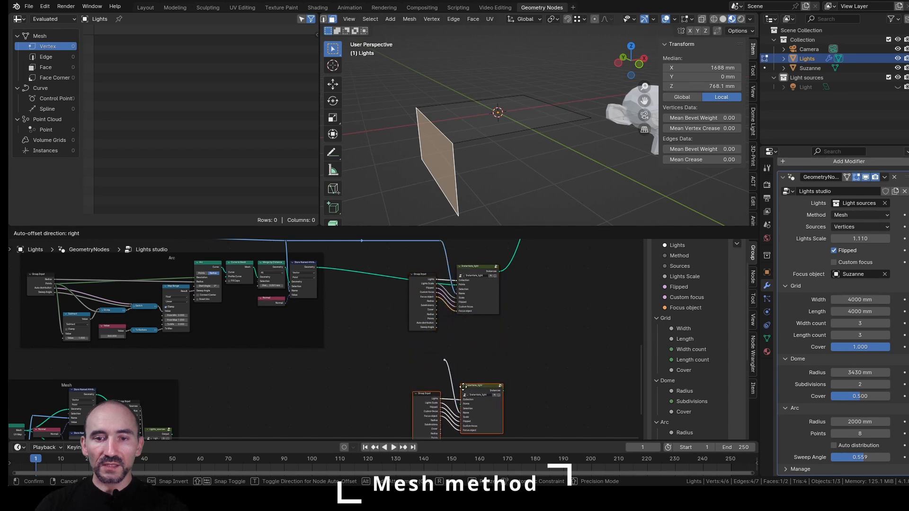
left_click(461, 393)
middle_click_drag(461, 393, 499, 297)
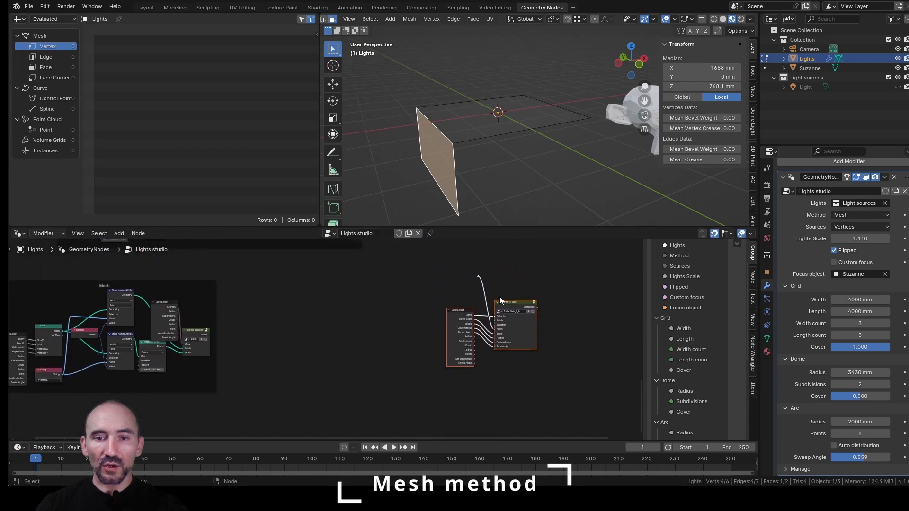
scroll(499, 296, "up", 2)
left_click(444, 272)
Extend the shared attribute-name wire from the reroute above the Arc frame down to the reroute in the Mesh frame.
scroll(425, 338, "down", 7)
middle_click_drag(280, 301, 344, 393)
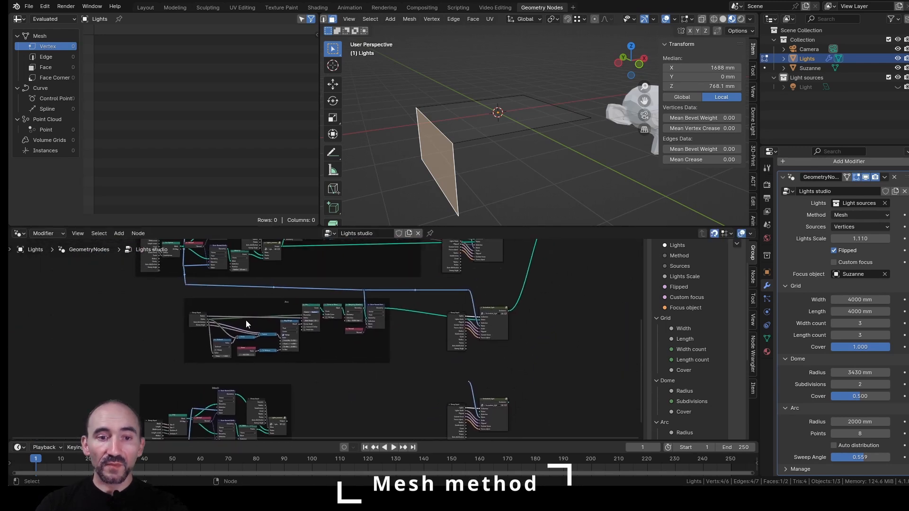
left_click_drag(186, 285, 192, 410)
Link the attribute-name wire through a new reroute to the Face Store Named Attribute's Name, and delete the v_normal String node.
middle_click_drag(287, 405, 303, 325)
scroll(303, 325, "up", 9)
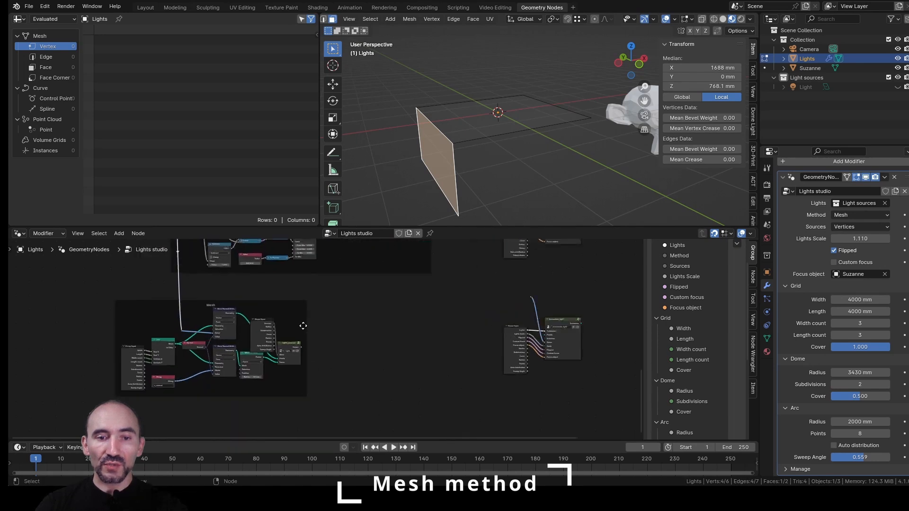
middle_click_drag(143, 343, 340, 322)
scroll(339, 322, "up", 2)
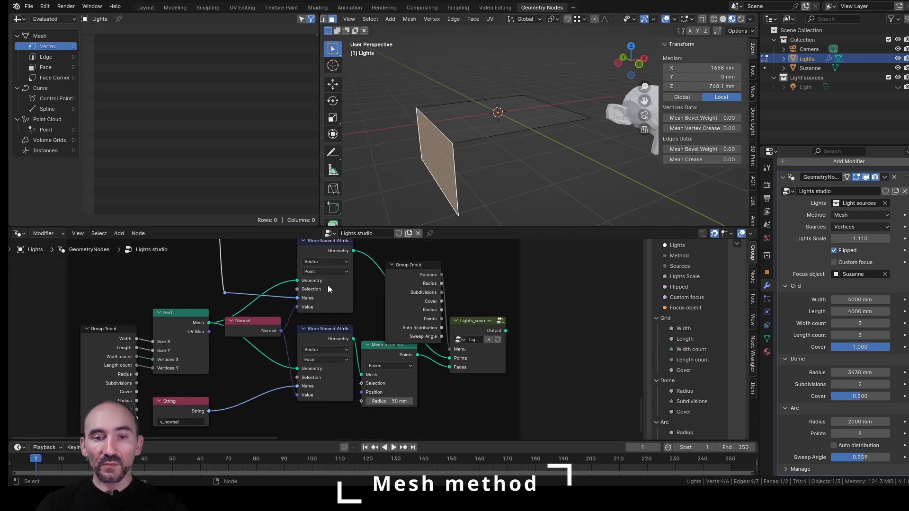
left_click_drag(225, 292, 297, 386)
right_click_drag(285, 375, 270, 381, "shift")
key("g")
left_click(208, 391)
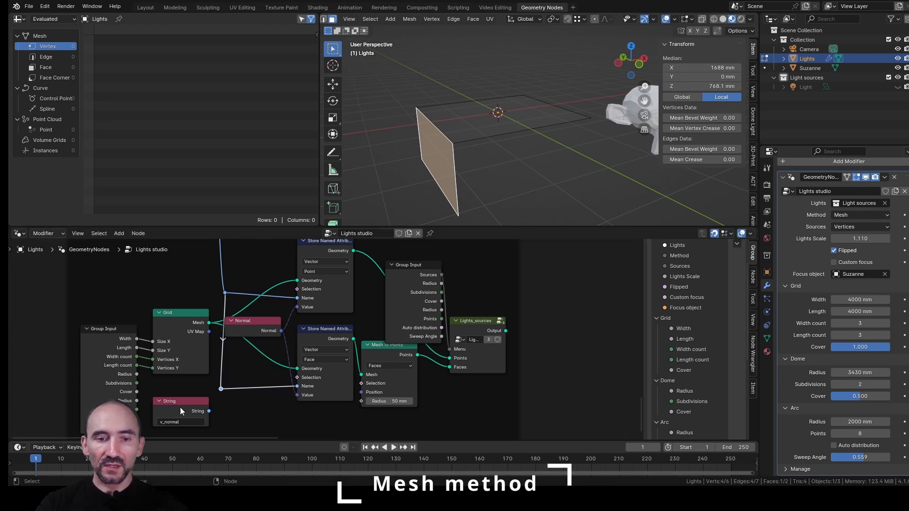
key("x")
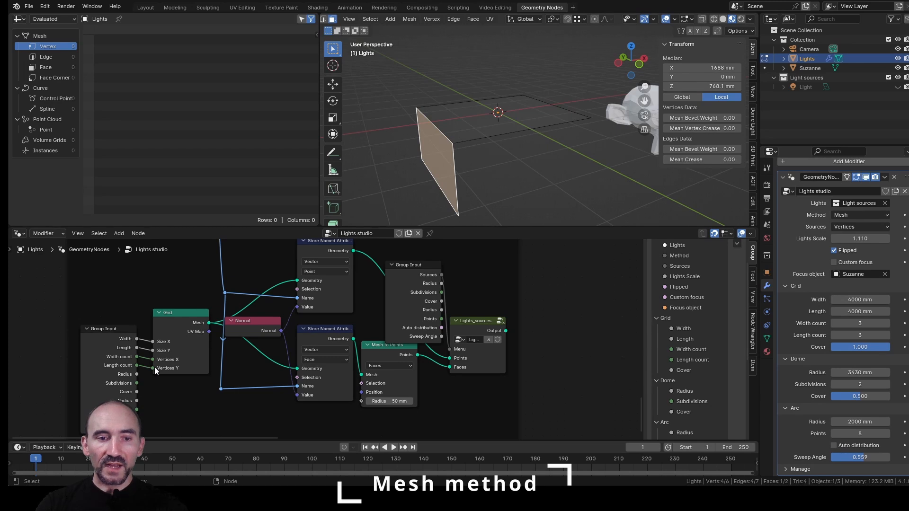
Replace the Grid node in the Mesh frame by linking the Group Input's Geometry to both Store Named Attribute nodes.
left_click(120, 349)
key("ctrl+h")
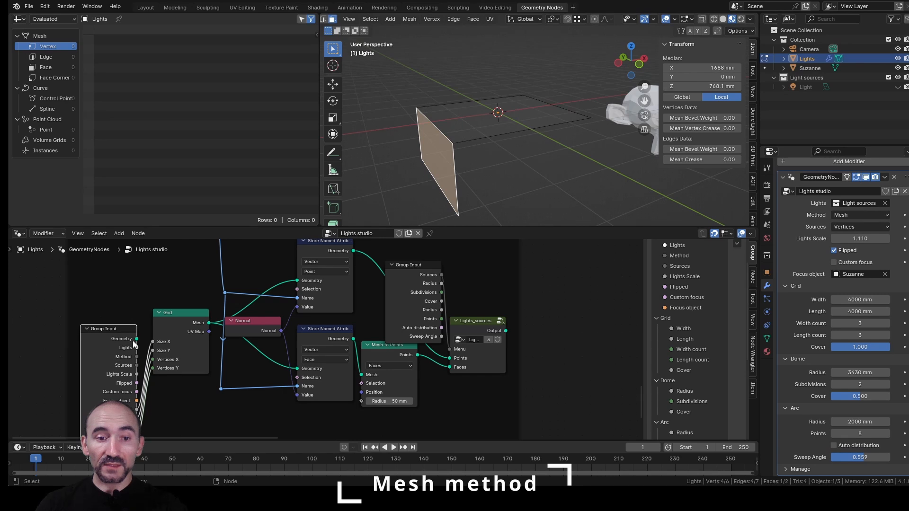
left_click_drag(137, 339, 297, 280)
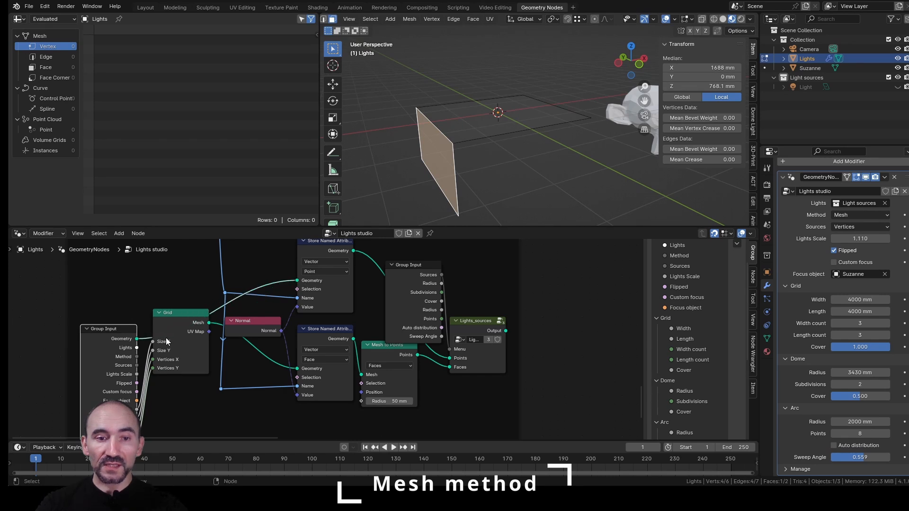
left_click_drag(137, 339, 298, 372)
middle_click_drag(298, 372, 373, 364)
left_click(250, 332)
key("x")
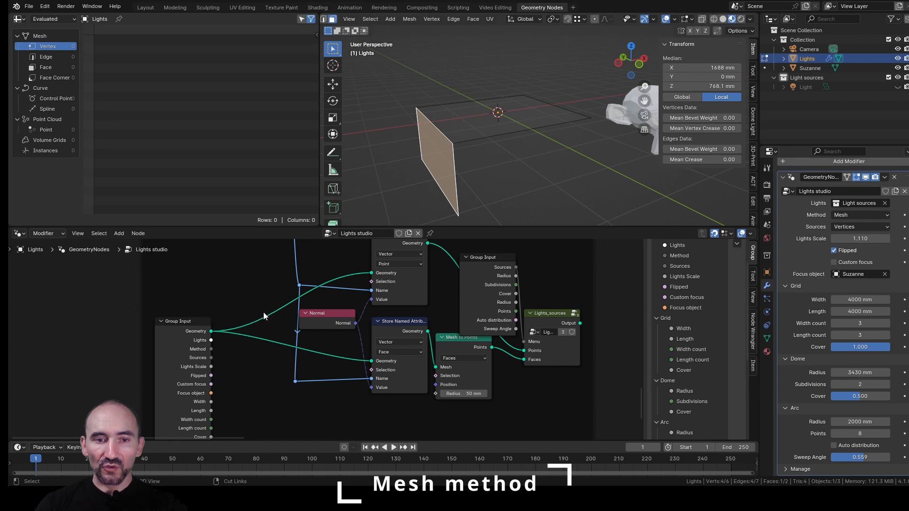
Connect the Mesh frame's Lights_sources Output to Instantiate_light's Points, and link the attribute-name wire to its Name reroute.
middle_click_drag(506, 359, 300, 382)
left_click_drag(149, 376, 537, 356)
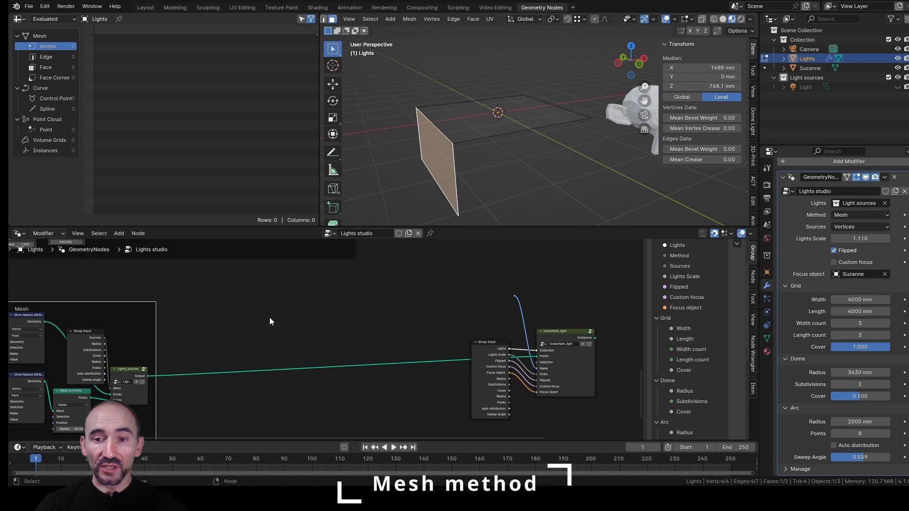
scroll(240, 318, "down", 1)
middle_click_drag(245, 320, 325, 337)
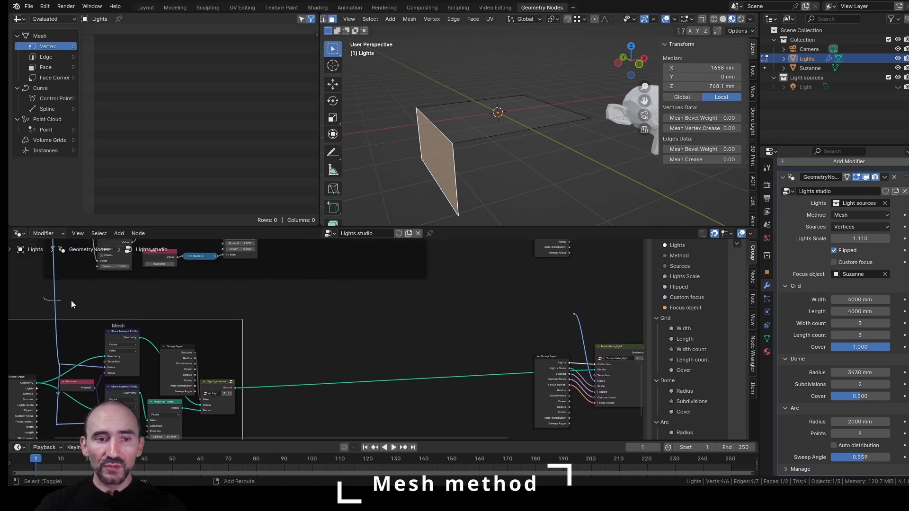
right_click_drag(71, 301, 67, 301, "shift")
left_click_drag(56, 300, 575, 314)
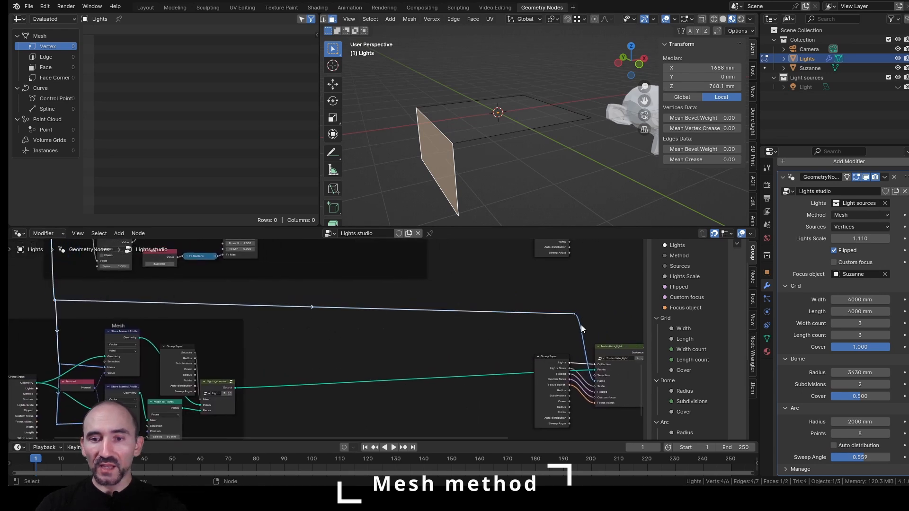
Connect the Mesh method's Instantiate_light Instances output to the Mesh input of the Menu Switch before the Group Output.
middle_click_drag(559, 346, 379, 352)
scroll(406, 372, "up", 3)
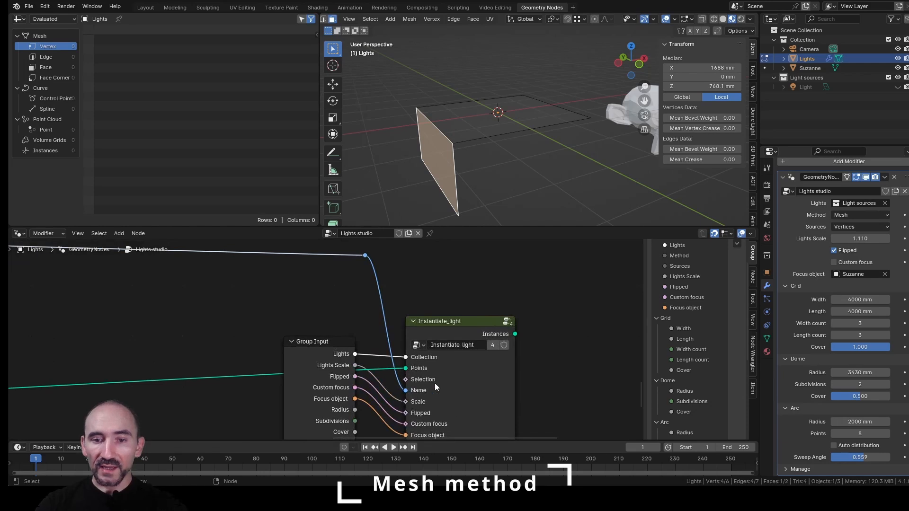
scroll(424, 380, "down", 1)
scroll(331, 377, "down", 4)
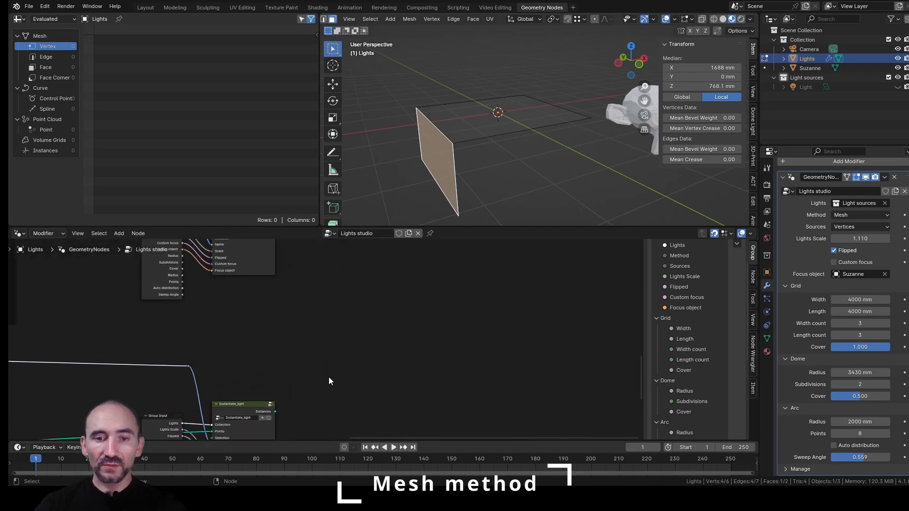
left_click(249, 416)
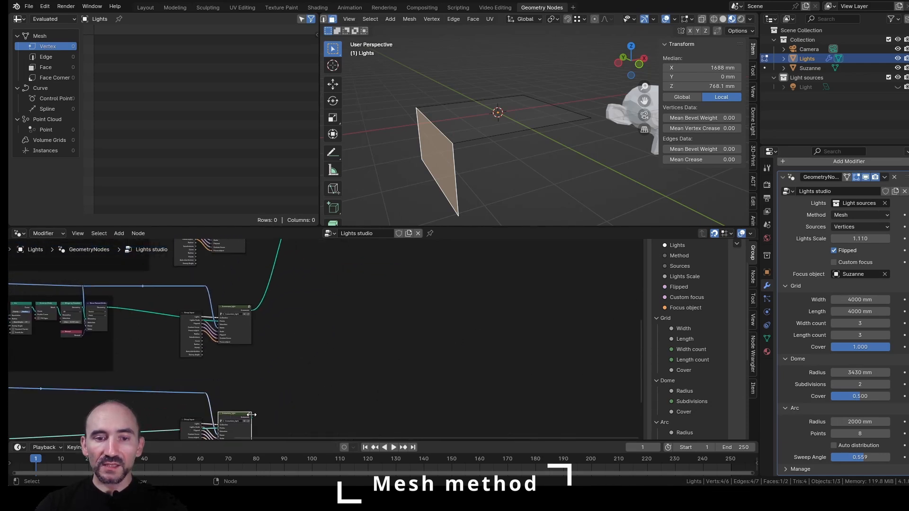
left_click_drag(252, 419, 302, 319)
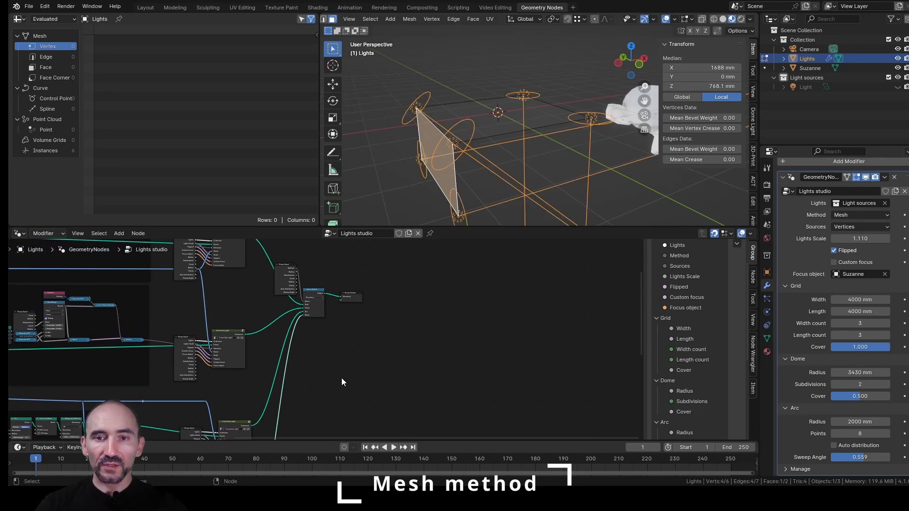
Test the Mesh method in Object Mode with Sources set to Faces, toggling Flipped off and on and enabling Custom focus.
middle_click_drag(521, 142, 516, 172)
key("Tab")
left_click(851, 227)
left_click(842, 248)
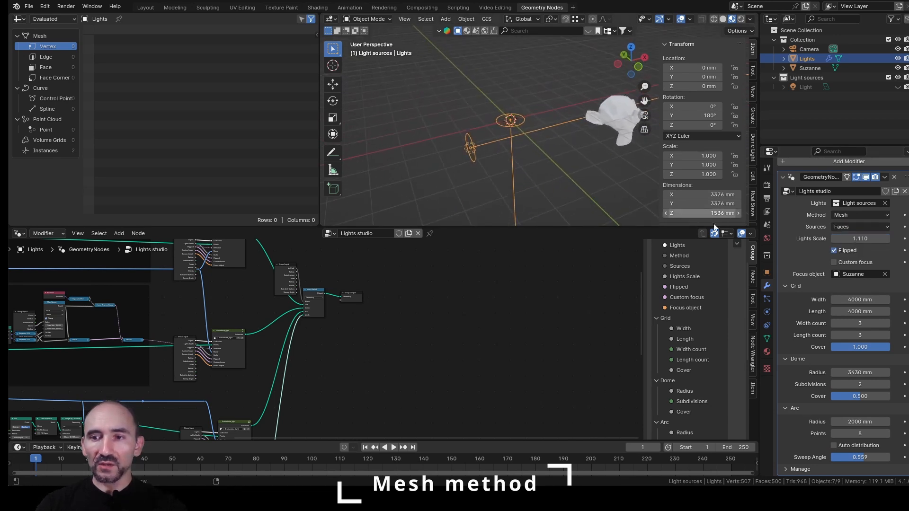
left_click(841, 251)
left_click(841, 251)
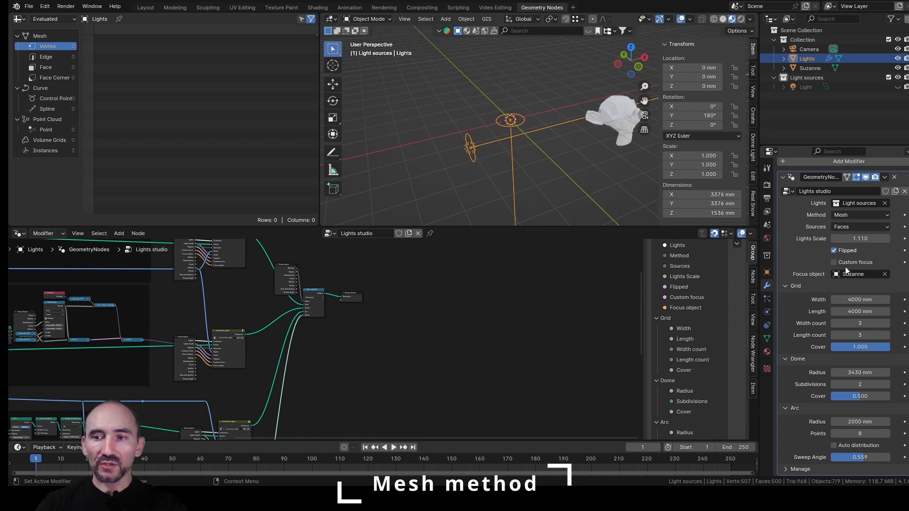
left_click(845, 263)
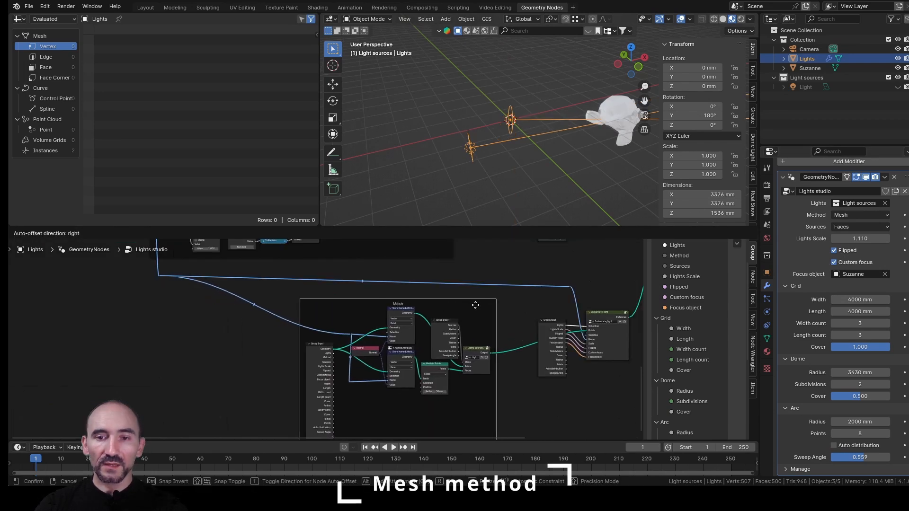
Move the Mesh frame closer to its Instantiate_light node and hide the unused sockets on all Group Input nodes.
left_click_drag(477, 304, 446, 300)
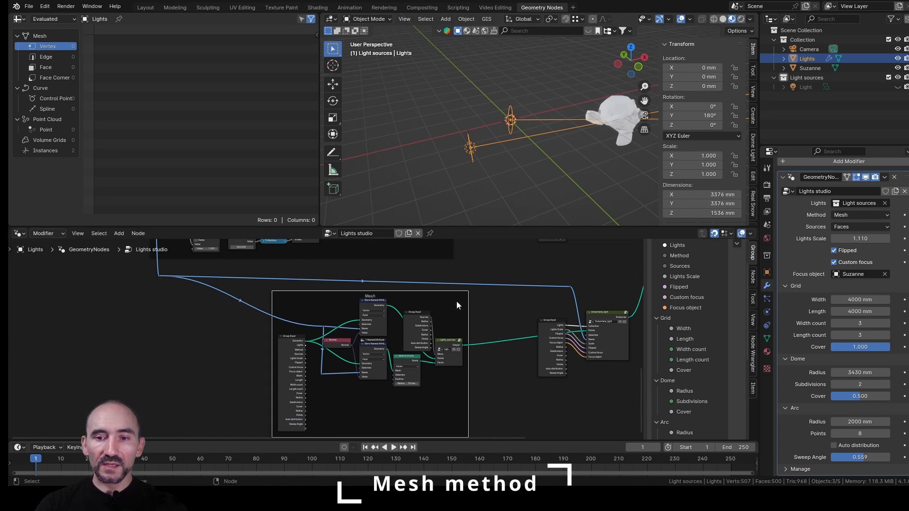
scroll(368, 315, "up", 1)
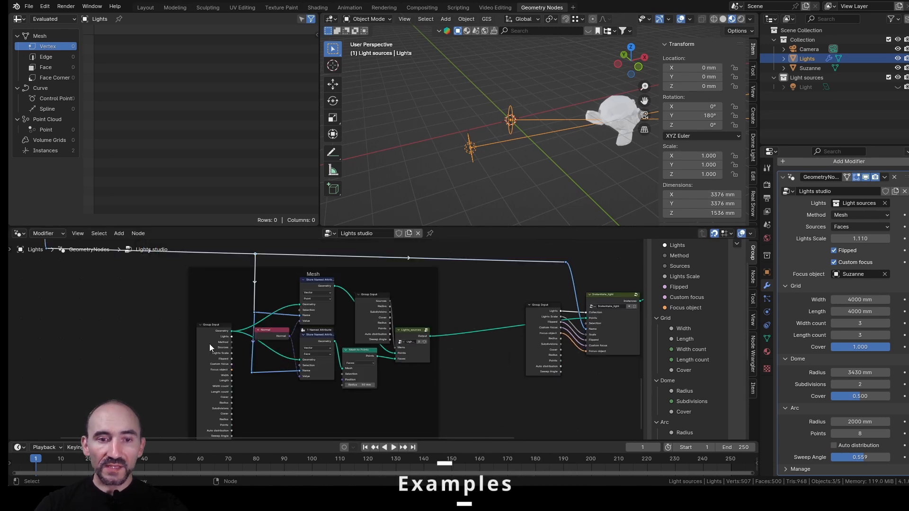
left_click(210, 343)
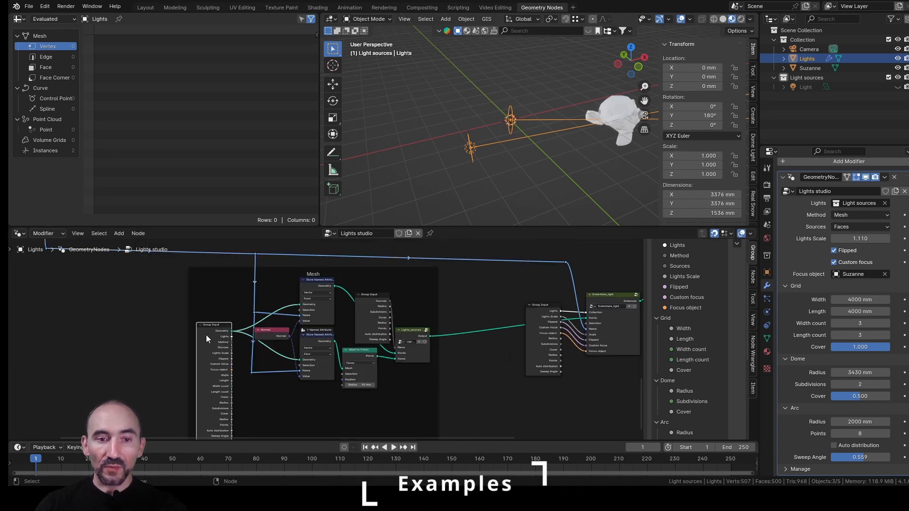
left_click(96, 234)
left_click(131, 310)
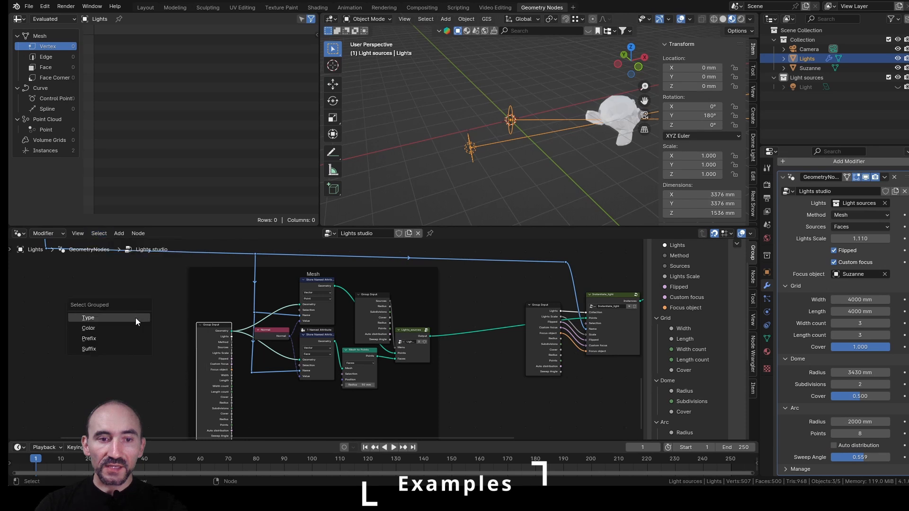
left_click(93, 316)
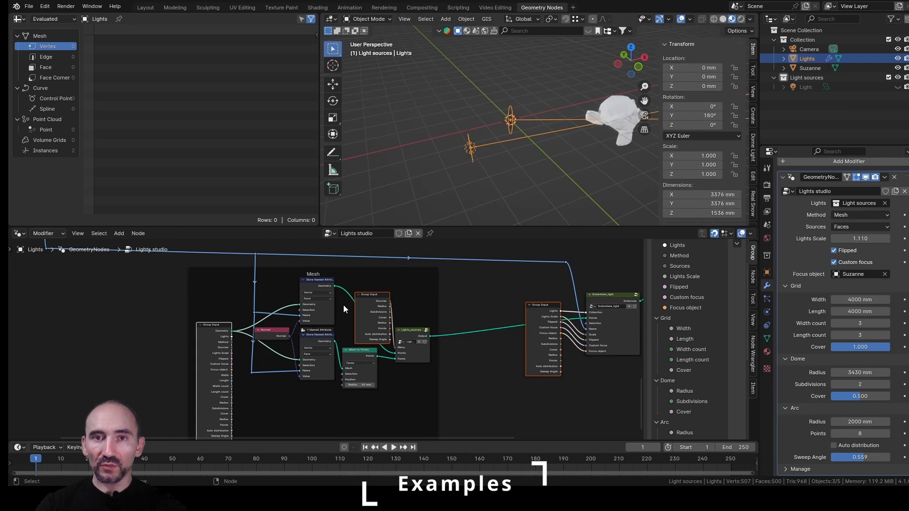
key("ctrl+h")
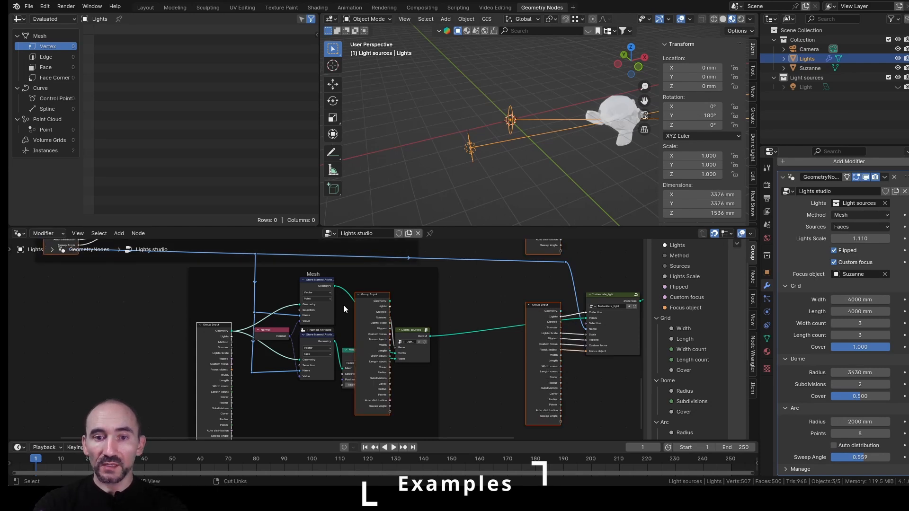
key("ctrl+h")
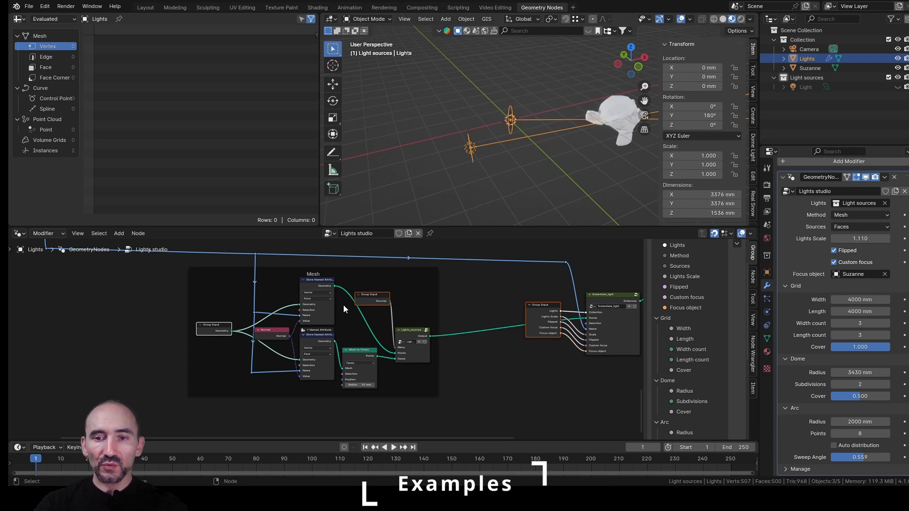
left_click(490, 294)
Add a Monkey mesh to the Lights object in Edit Mode to try it as the light source geometry.
scroll(489, 294, "down", 6)
middle_click_drag(465, 286, 422, 397)
scroll(538, 143, "up", 2)
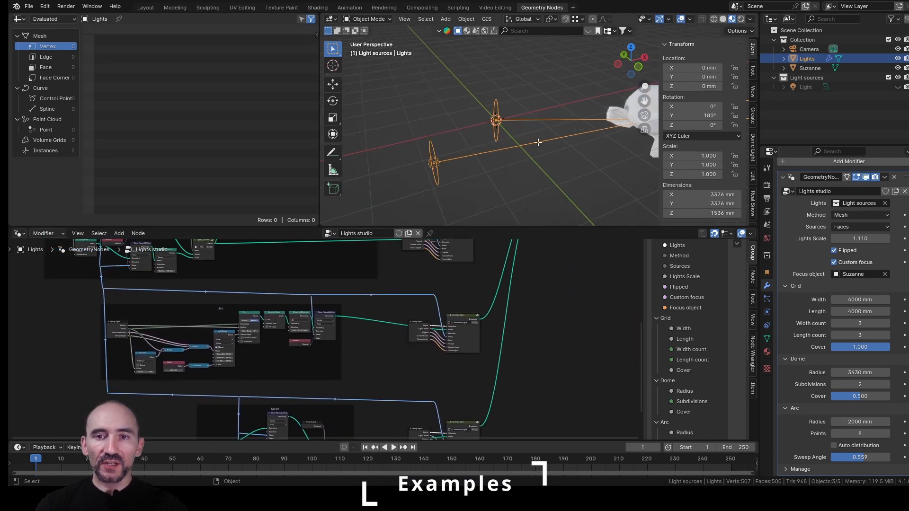
key("Tab")
middle_click_drag(509, 140, 506, 140)
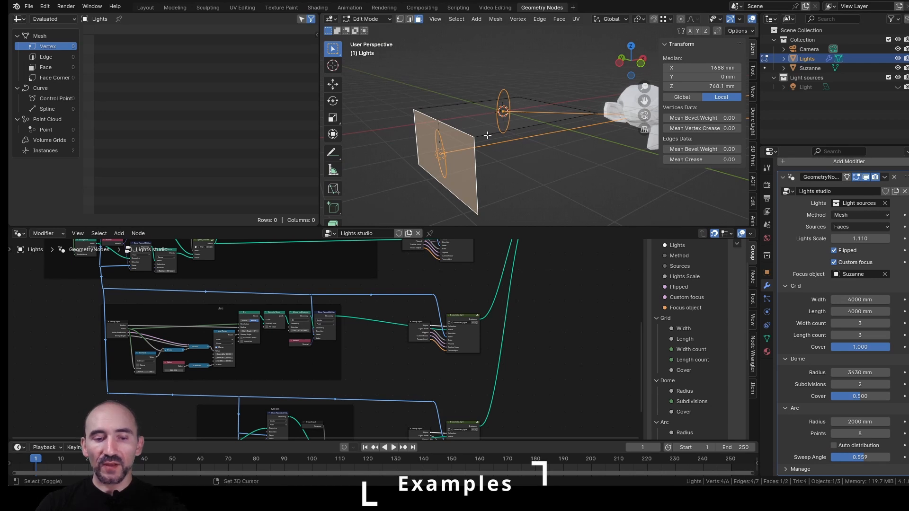
key("shift+a")
left_click(472, 223)
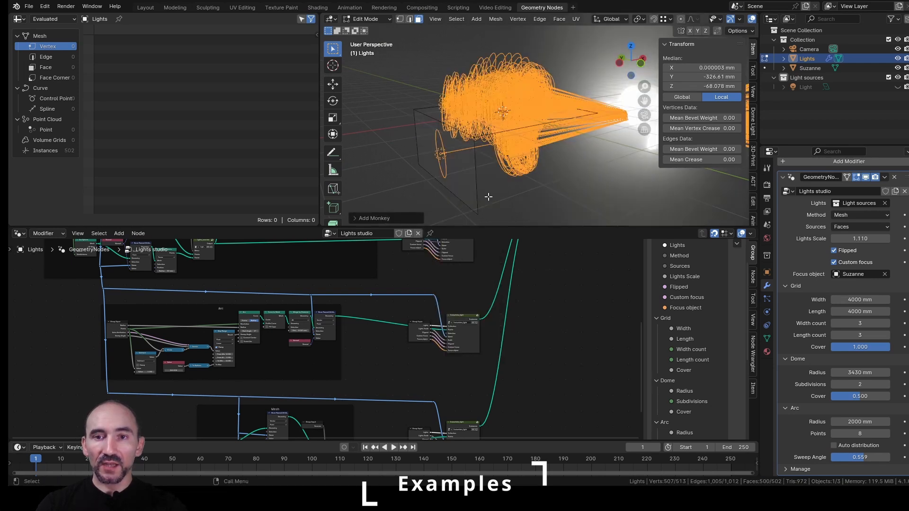
Disable Custom focus, discard the added Monkey mesh and return the Lights object to Object Mode.
left_click(835, 262)
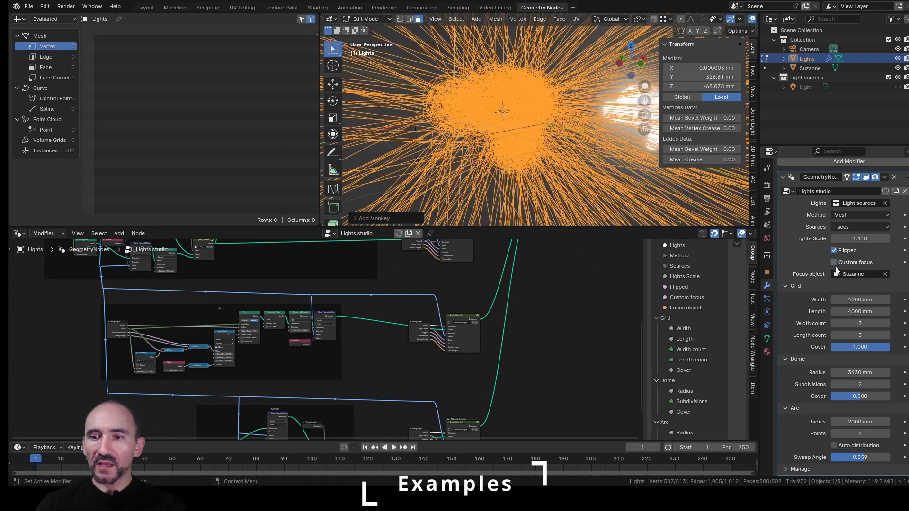
middle_click_drag(572, 147, 538, 144)
key("Tab")
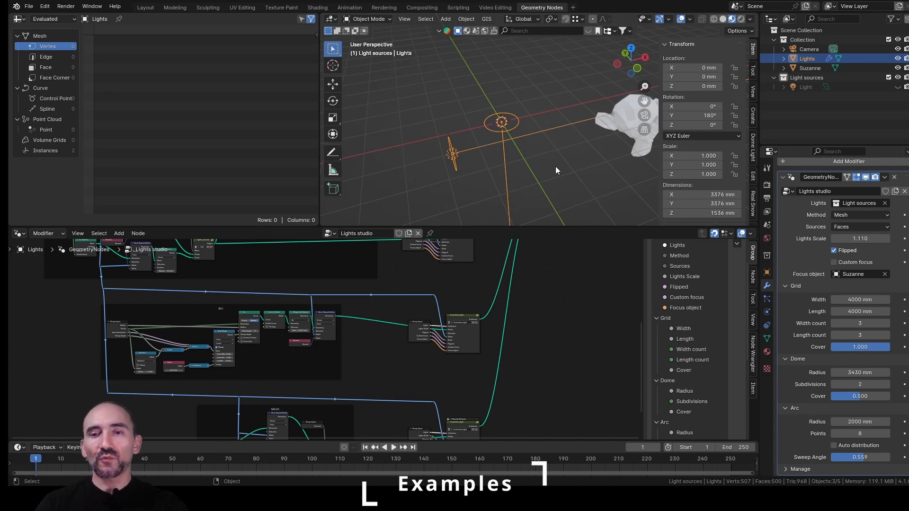
middle_click_drag(556, 167, 558, 137)
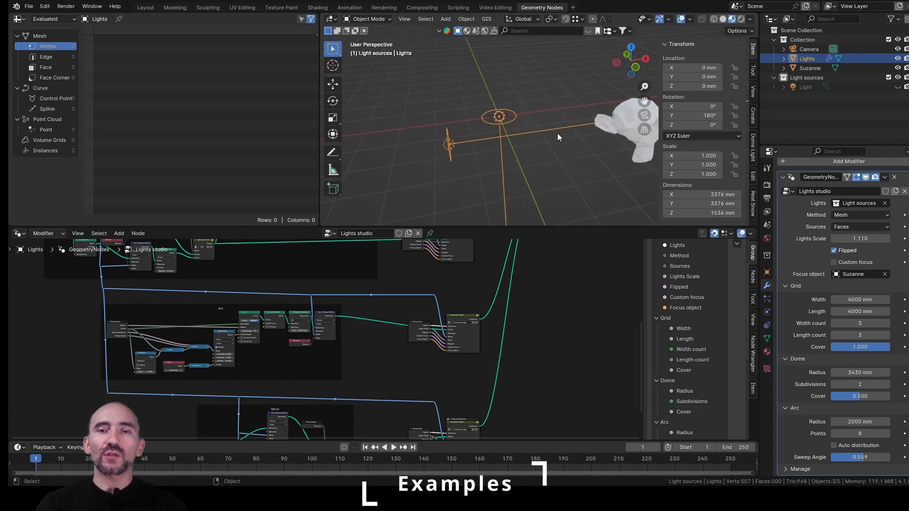
Switch the Lights studio modifier to the Arc method with 3 points, Auto distribution on and Flipped off.
left_click(863, 216)
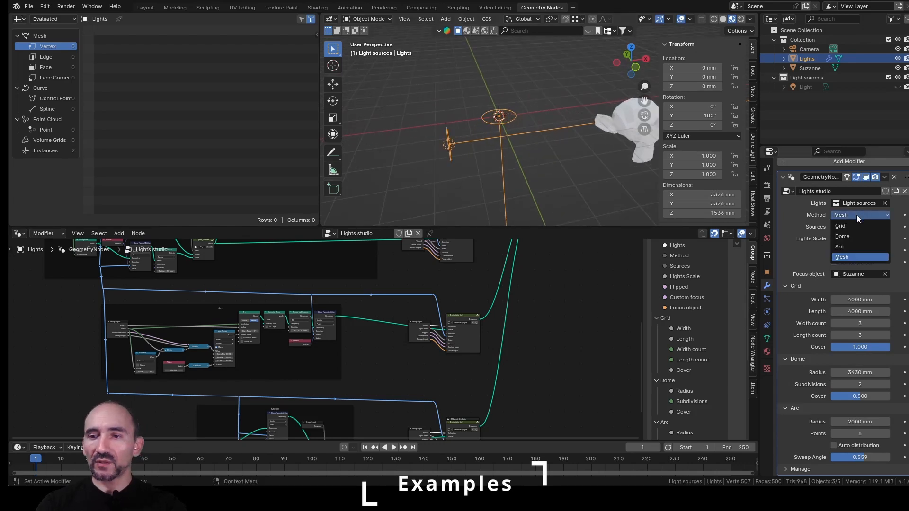
left_click(858, 246)
left_click(846, 445)
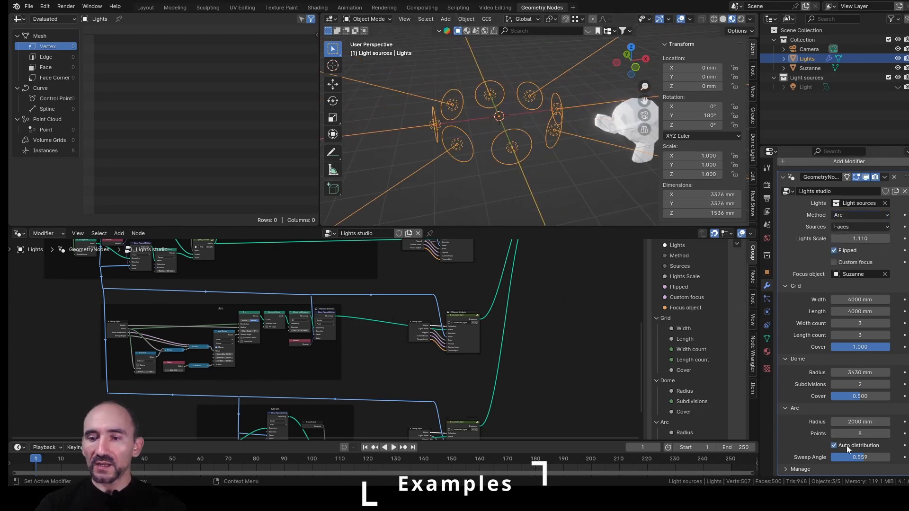
left_click(858, 433)
type("3")
key("Return")
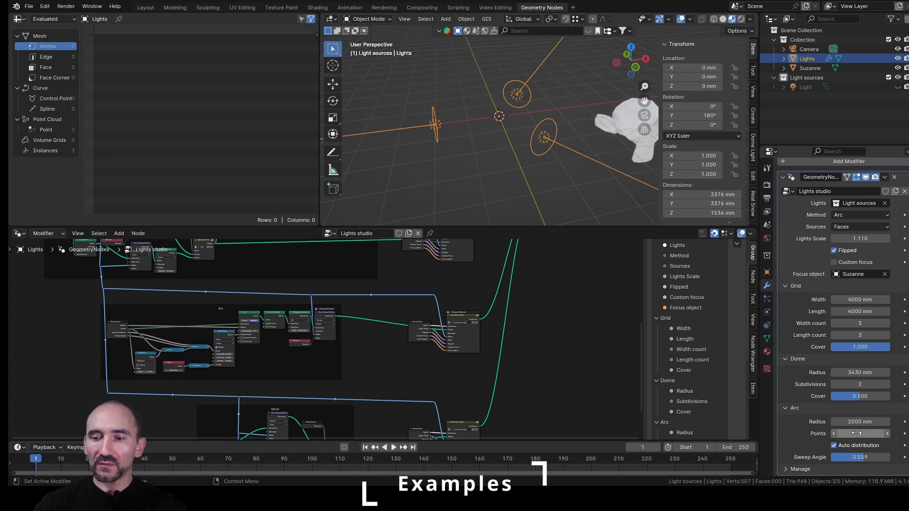
left_click(835, 251)
scroll(508, 141, "down", 2)
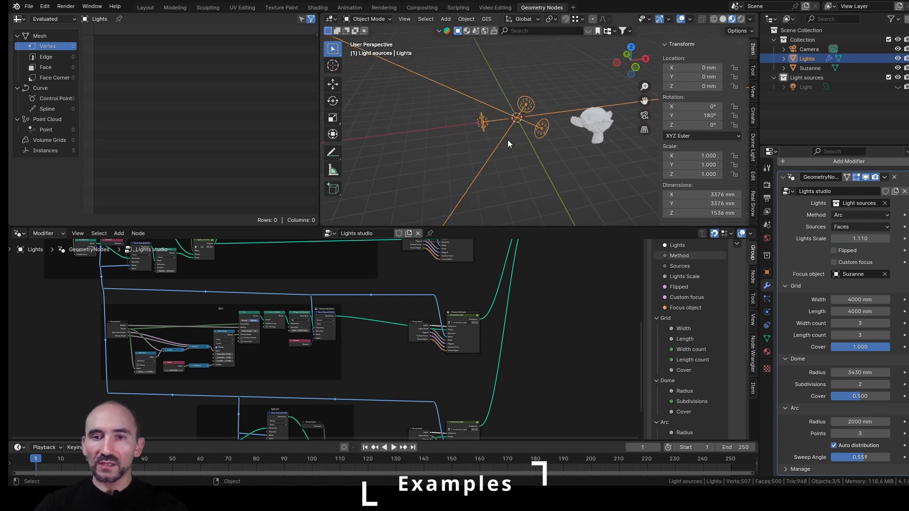
Clear the location of the Suzanne object so it sits at the world origin.
scroll(508, 140, "up", 3)
left_click(615, 116)
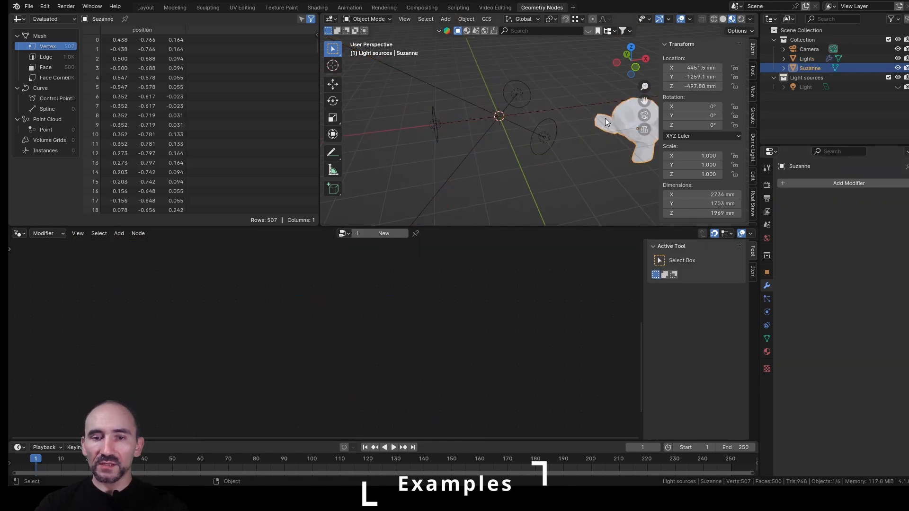
key("alt+g")
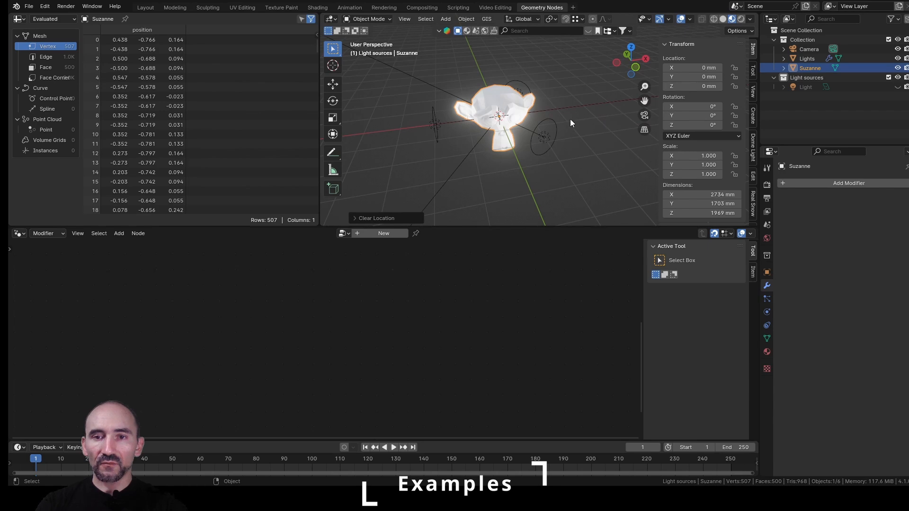
Increase the Arc radius of the Lights object to 4370 mm so the lights surround Suzanne.
left_click(551, 122)
scroll(857, 394, "down", 3)
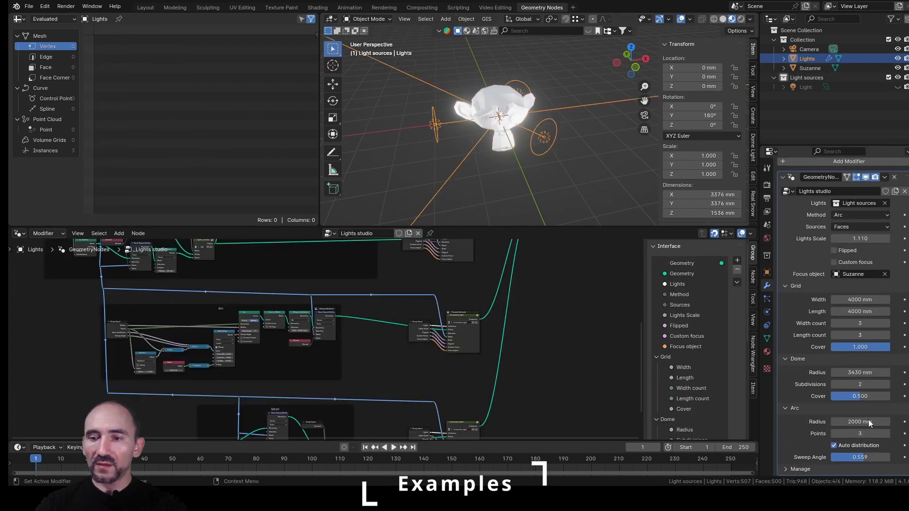
left_click_drag(869, 420, 902, 419)
middle_click_drag(540, 138, 537, 132)
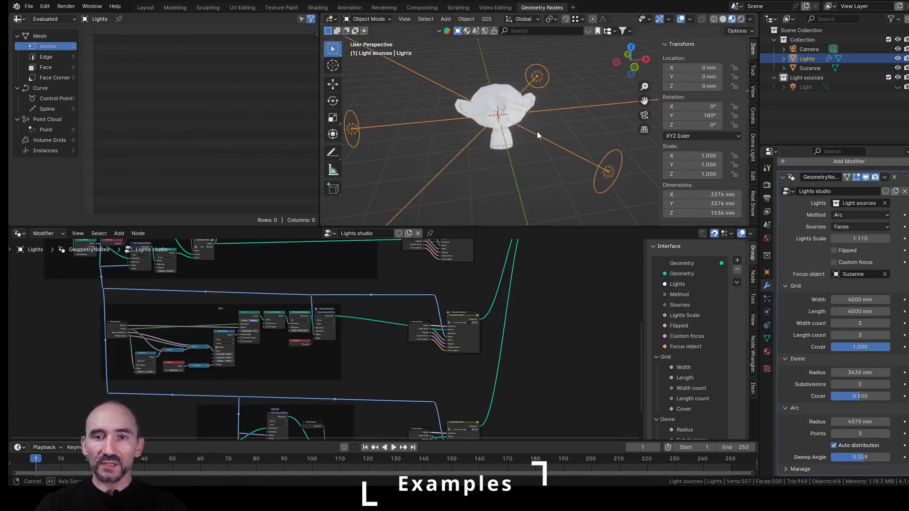
middle_click_drag(537, 132, 540, 130)
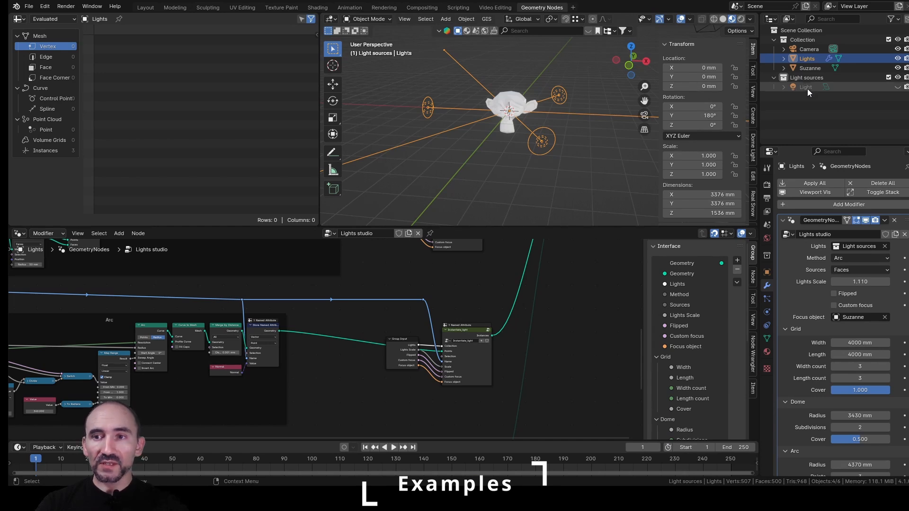
Add a Spot light to the Light sources collection alongside the existing light.
left_click(806, 87)
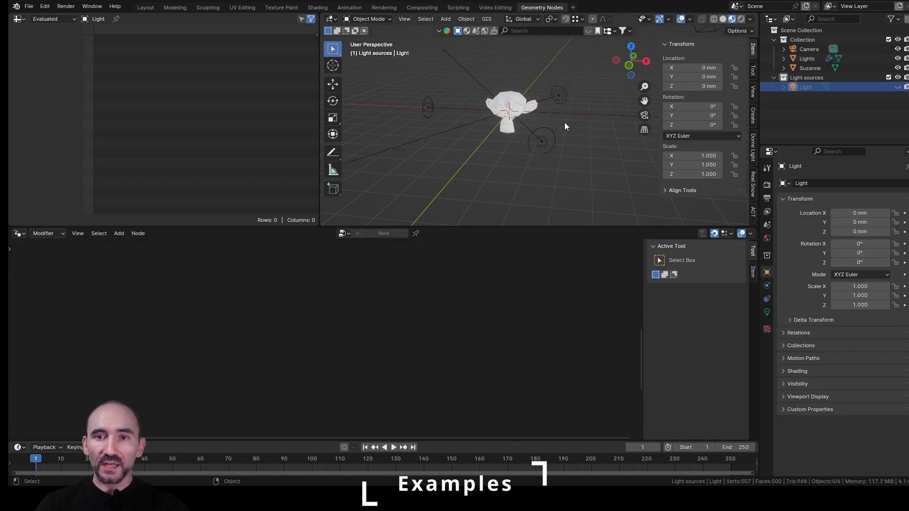
key("shift+a")
mouse_move(543, 152)
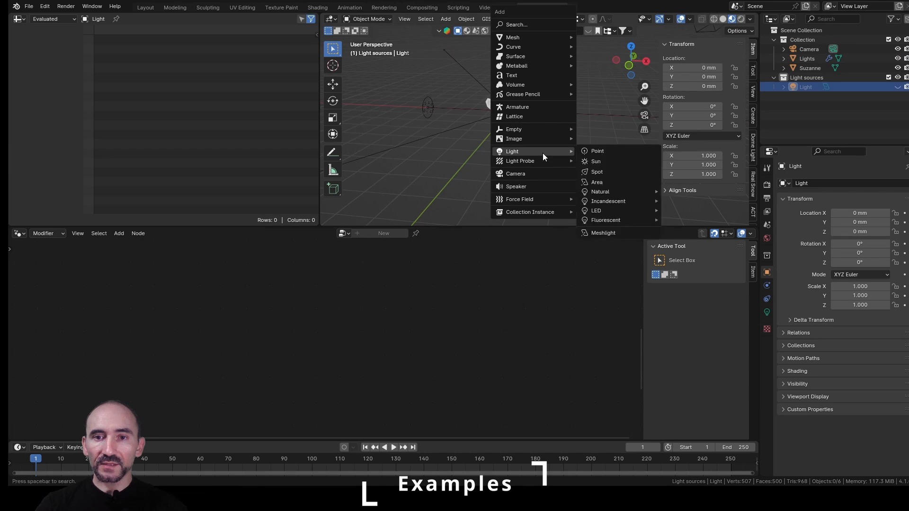
left_click(607, 179)
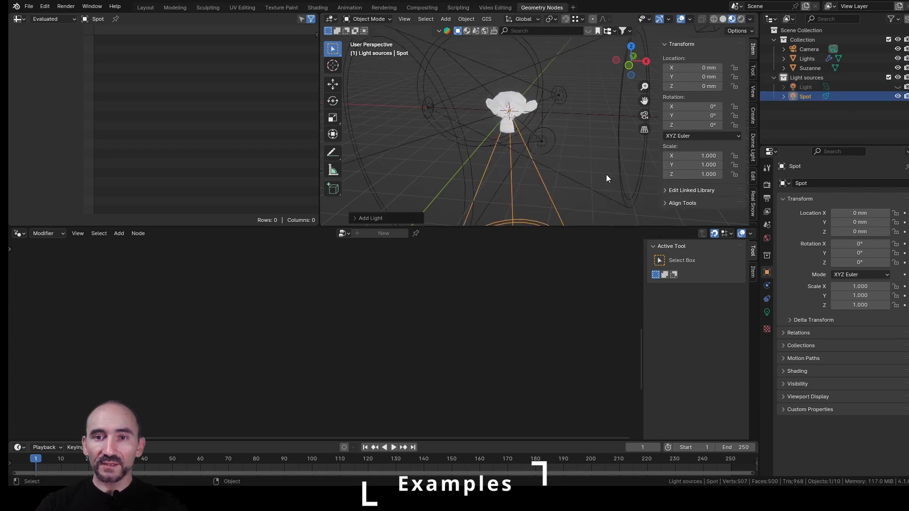
mouse_move(496, 157)
middle_mouse_down()
mouse_move(544, 152)
mouse_move(546, 144)
mouse_move(513, 156)
middle_mouse_up()
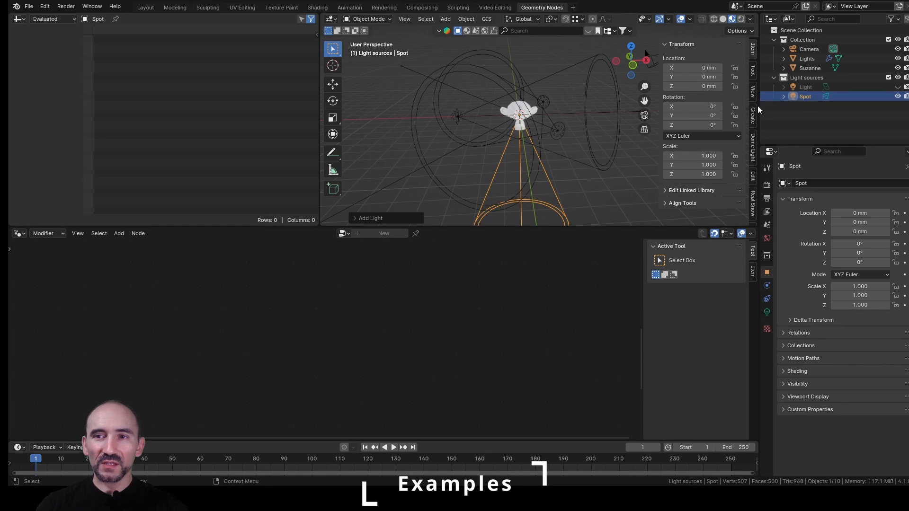
middle_click_drag(587, 134, 543, 147)
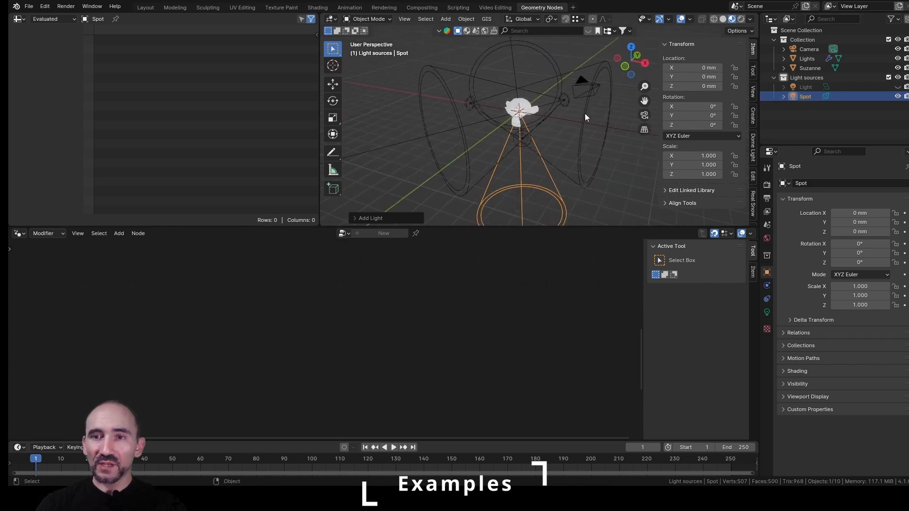
Enable Pick Instance on the Instance on Points node inside the Lights object's Instantiate_light group.
left_click(807, 59)
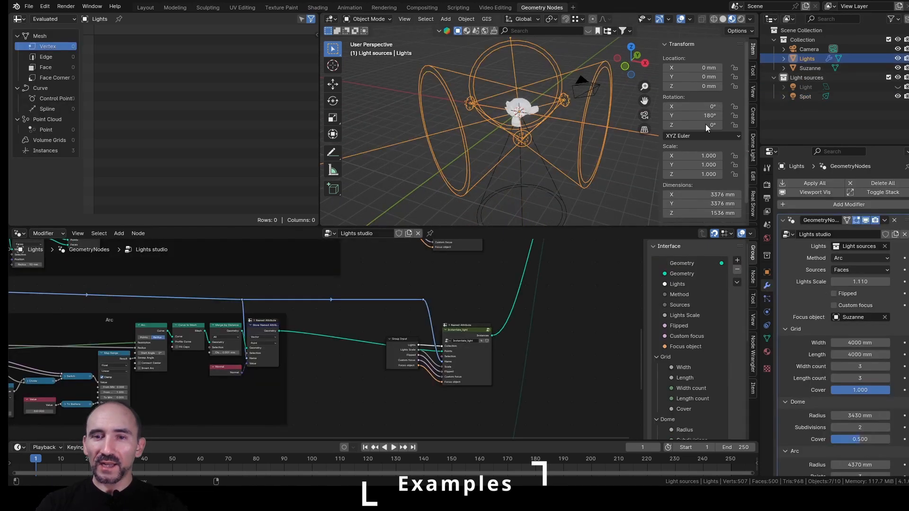
scroll(480, 344, "up", 3)
middle_click_drag(411, 341, 286, 324)
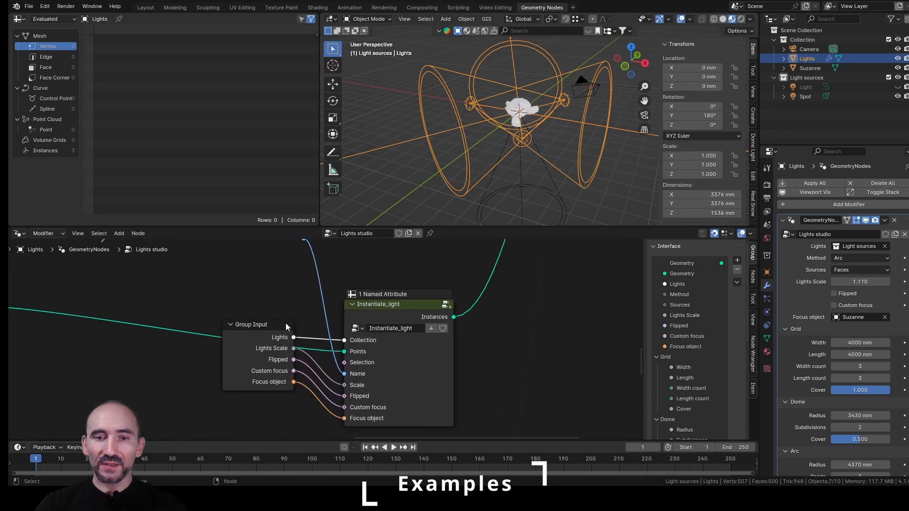
left_click(386, 308)
key("Tab")
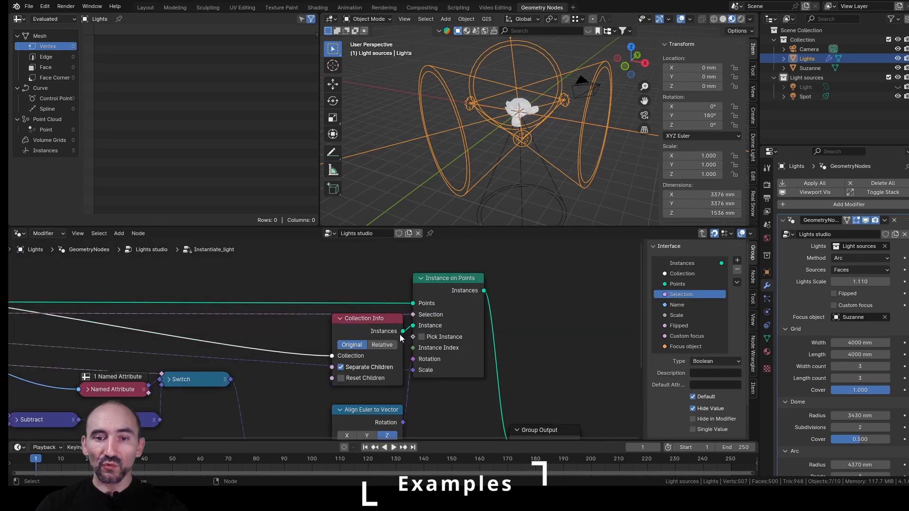
scroll(402, 335, "down", 2)
scroll(433, 321, "up", 2)
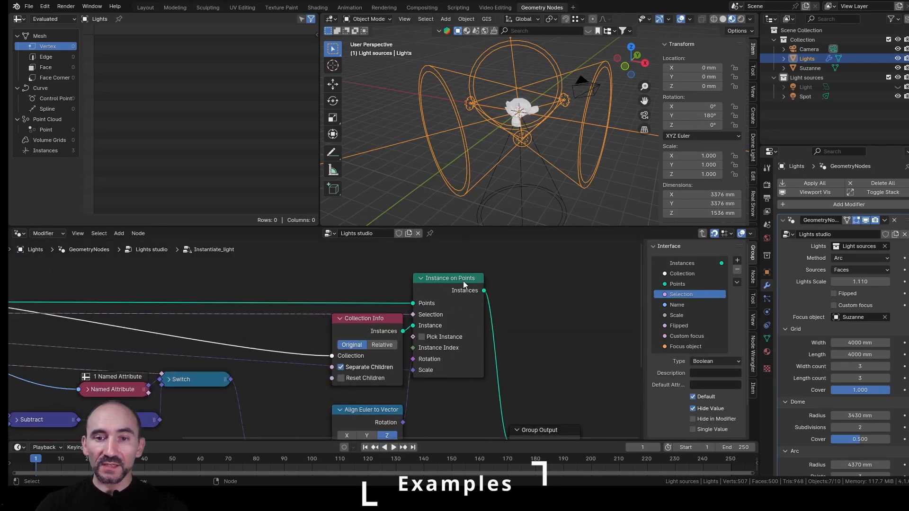
left_click(433, 336)
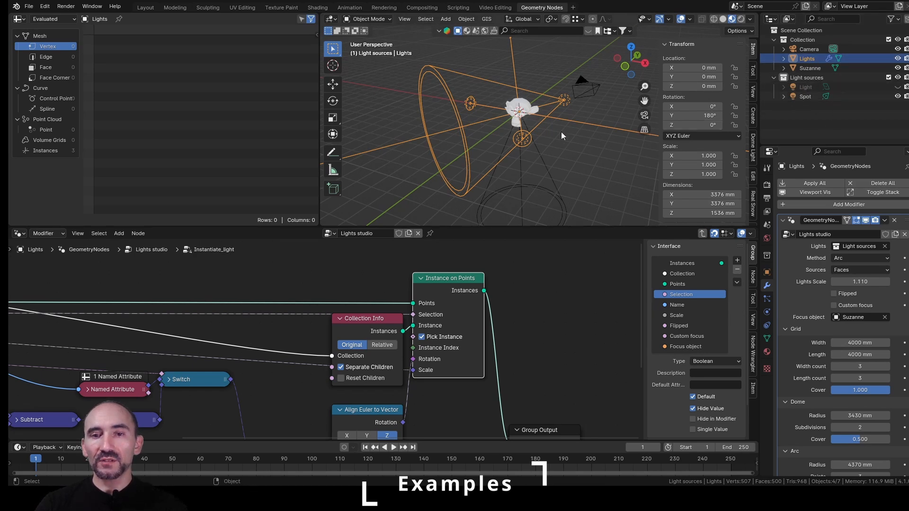
middle_click_drag(561, 132, 468, 120)
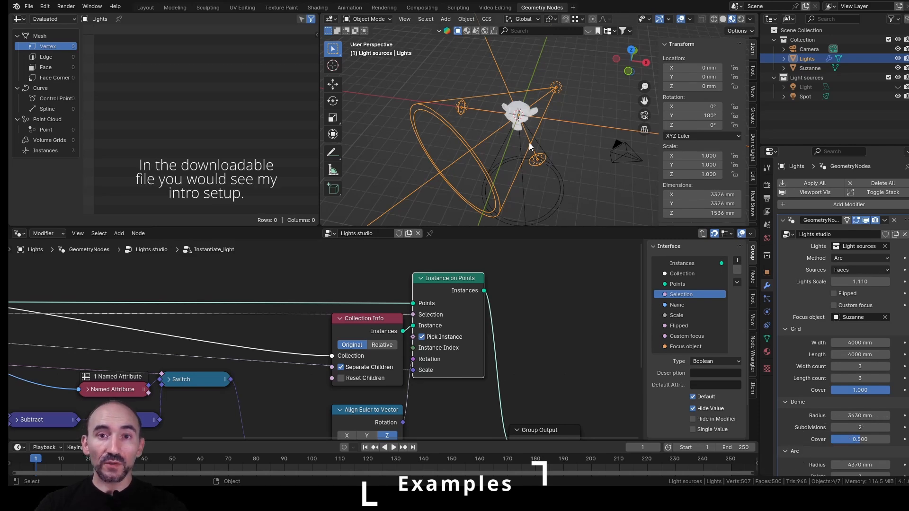
left_click(569, 148)
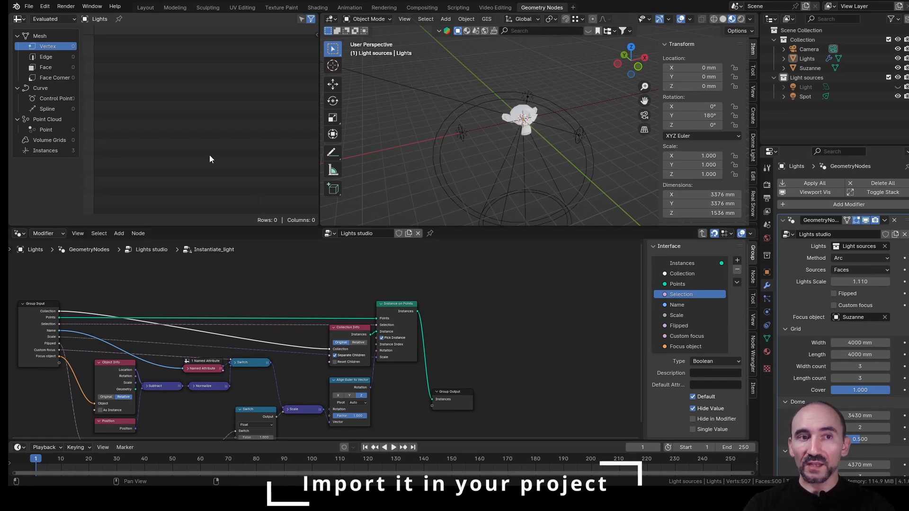
Start creating a new file for importing the lights setup.
left_click(30, 8)
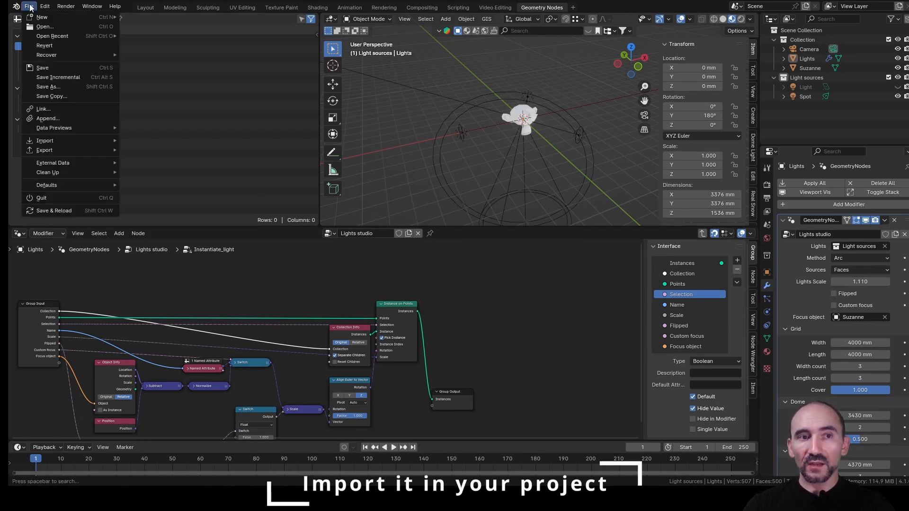
mouse_move(42, 17)
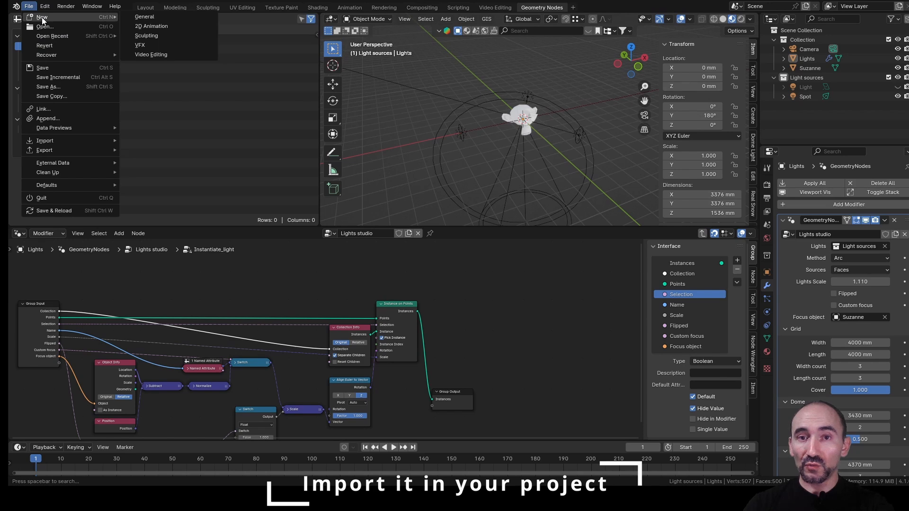